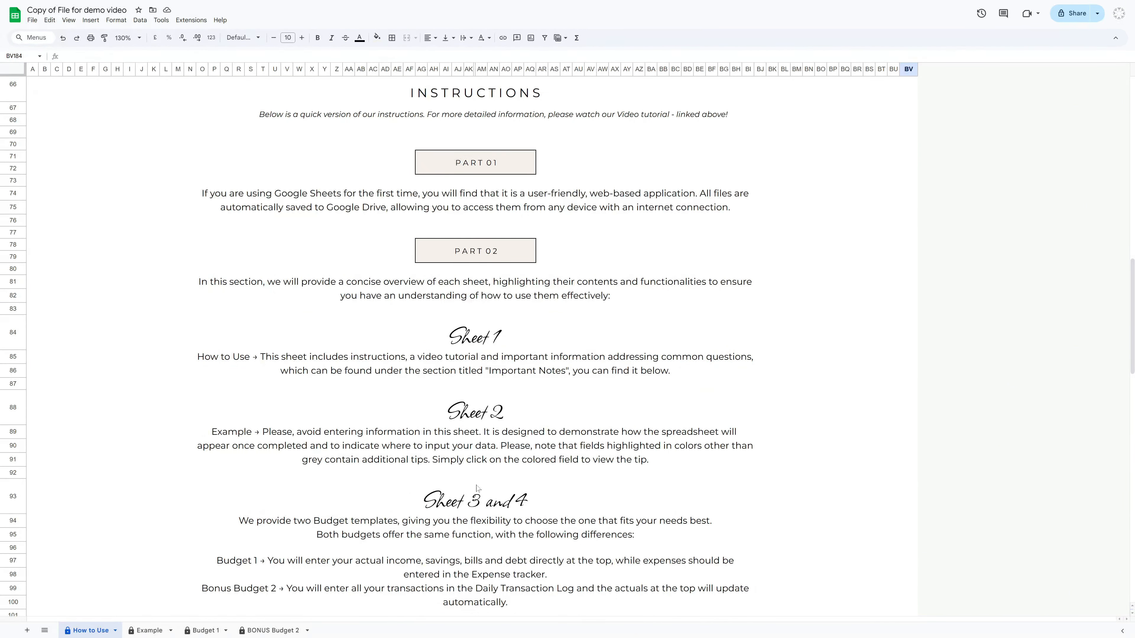
Read through the instructions and hover over the important notes on the How to Use sheet
{"action": "scroll", "coordinate": [478, 486], "scroll_direction": "down", "scroll_amount": 8}
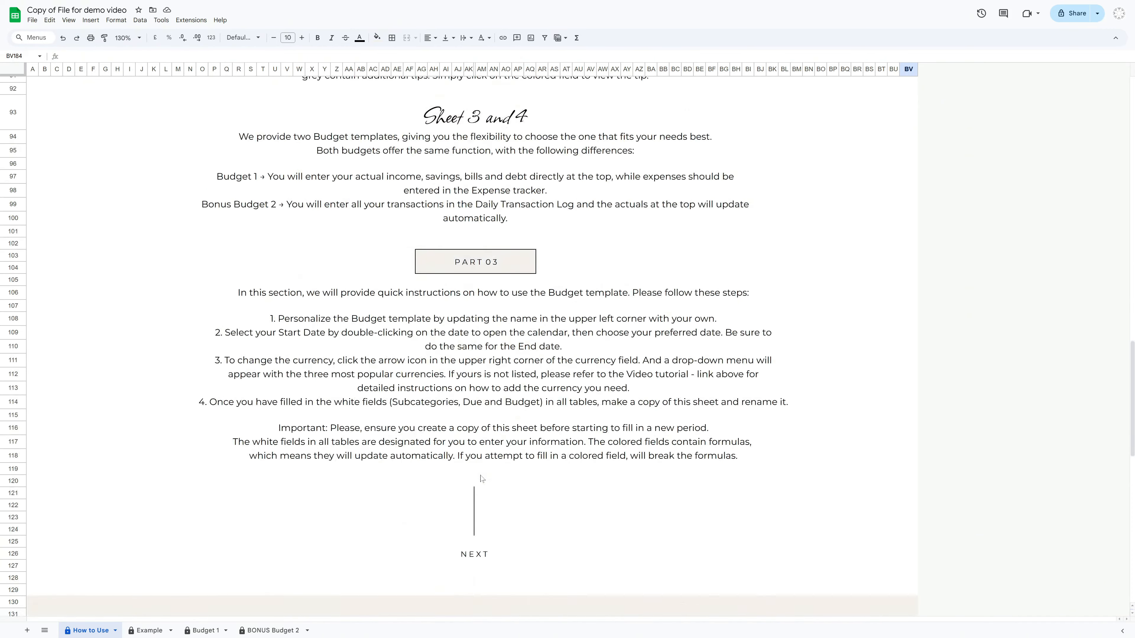
{"action": "scroll", "coordinate": [482, 478], "scroll_direction": "down", "scroll_amount": 12}
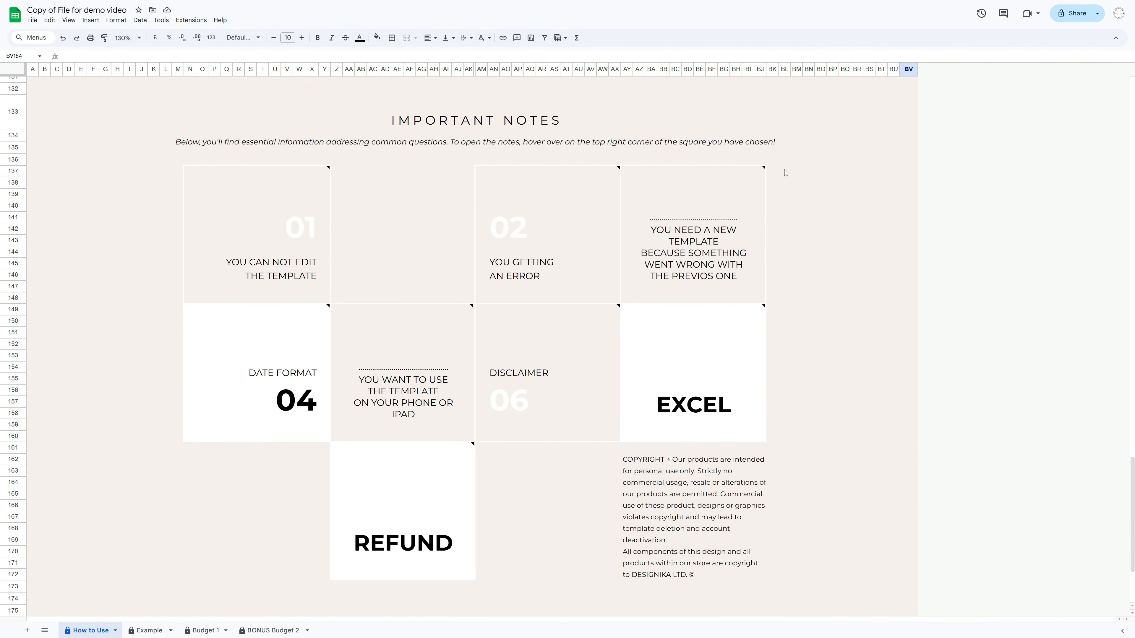
{"action": "mouse_move", "coordinate": [753, 181]}
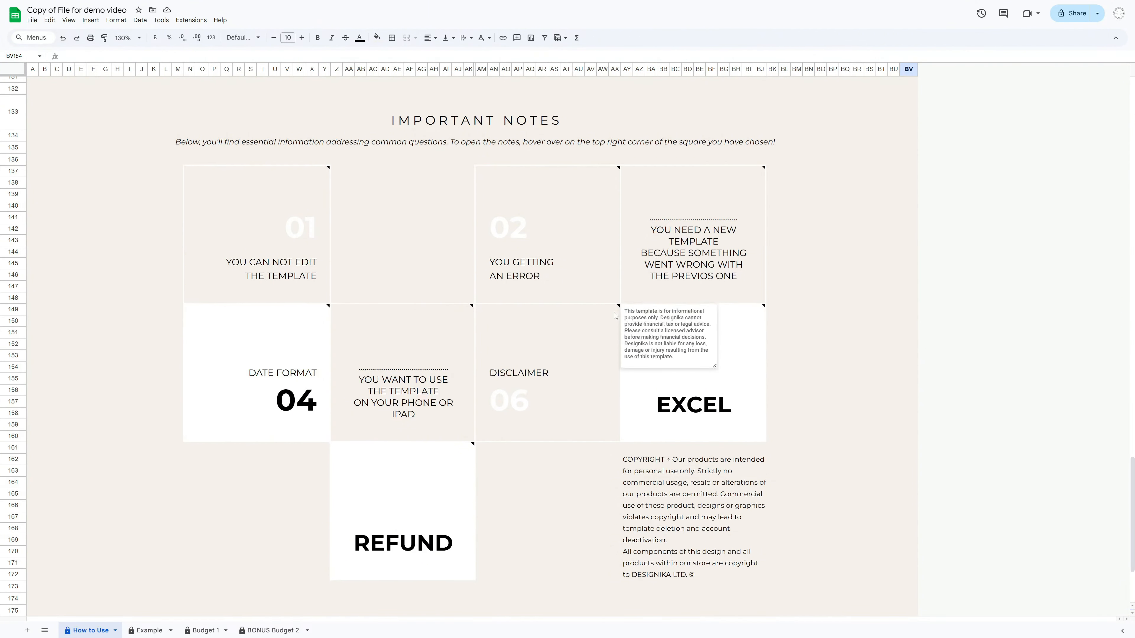
{"action": "mouse_move", "coordinate": [617, 312]}
Open the Example sheet and browse through its sample budget dashboard and tables
{"action": "left_click", "coordinate": [147, 630]}
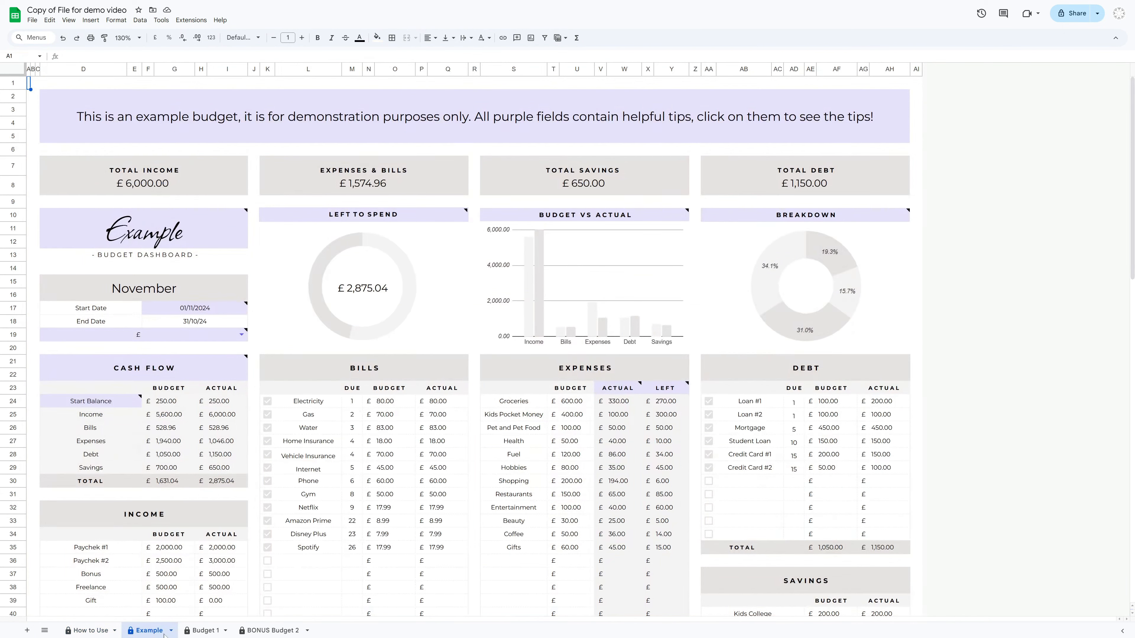
{"action": "scroll", "coordinate": [937, 354], "scroll_direction": "down", "scroll_amount": 3}
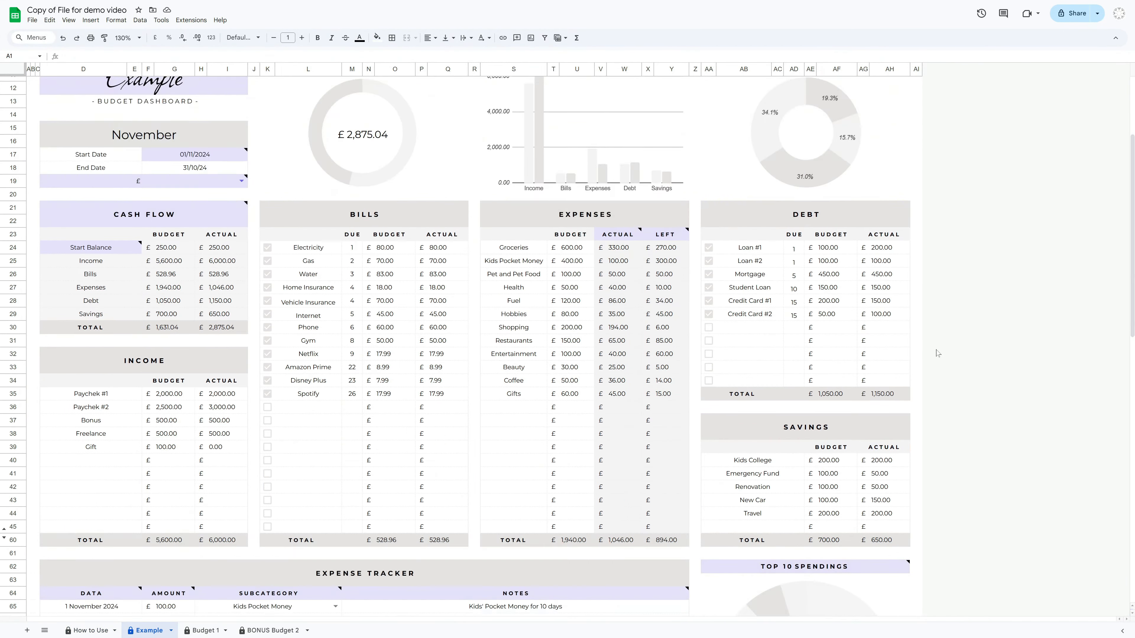
{"action": "scroll", "coordinate": [936, 353], "scroll_direction": "down", "scroll_amount": 6}
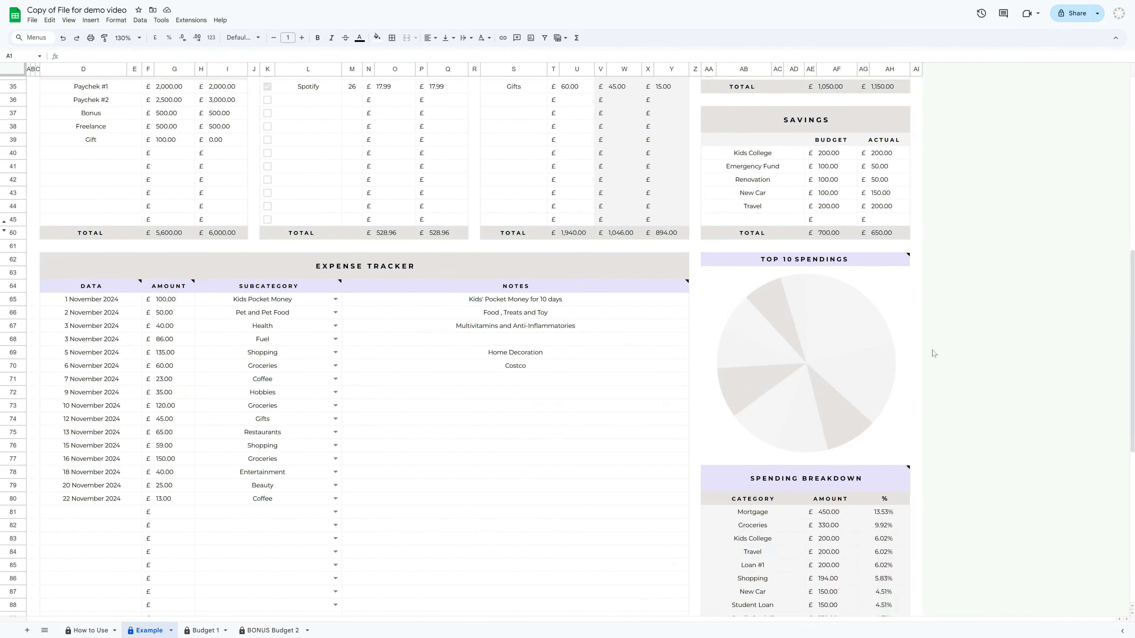
{"action": "scroll", "coordinate": [933, 353], "scroll_direction": "down", "scroll_amount": 10}
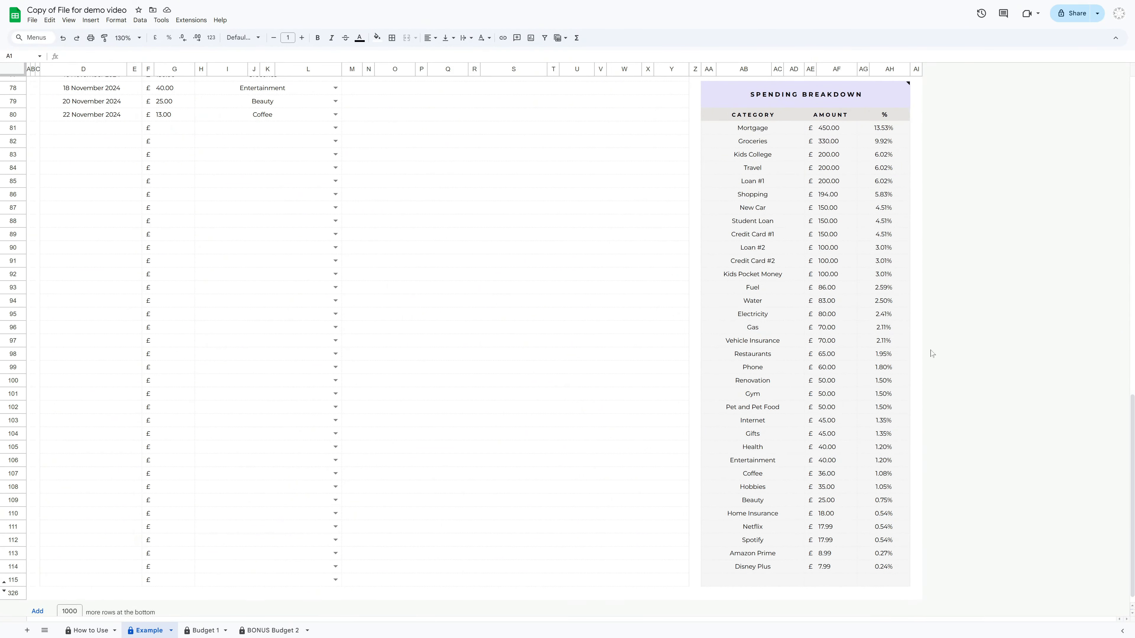
{"action": "scroll", "coordinate": [932, 354], "scroll_direction": "up", "scroll_amount": 4}
{"action": "scroll", "coordinate": [932, 353], "scroll_direction": "up", "scroll_amount": 12}
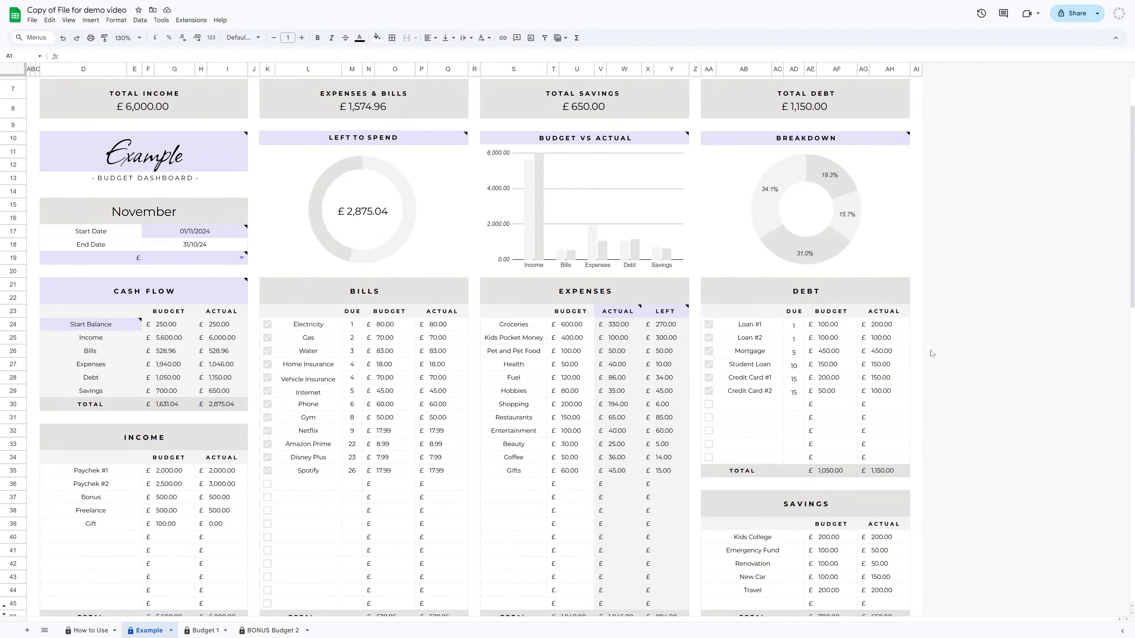
{"action": "scroll", "coordinate": [932, 353], "scroll_direction": "up", "scroll_amount": 2}
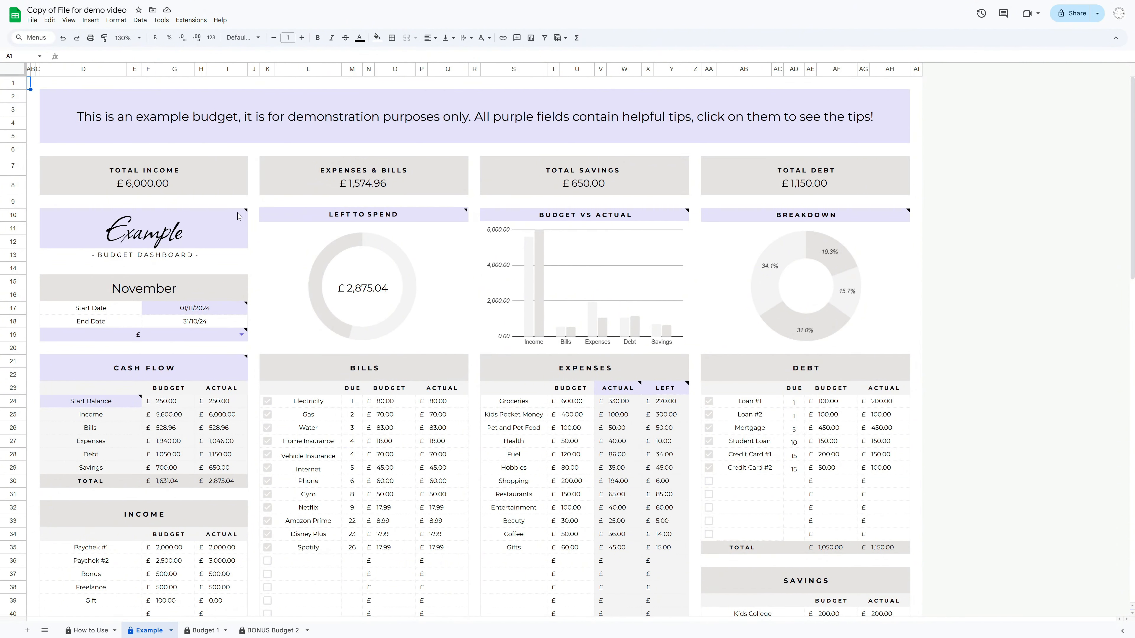
{"action": "mouse_move", "coordinate": [238, 214]}
Open the Budget 1 sheet and set the spreadsheet locale to United Kingdom and time zone to (GMT+00:00) London
{"action": "left_click", "coordinate": [206, 630]}
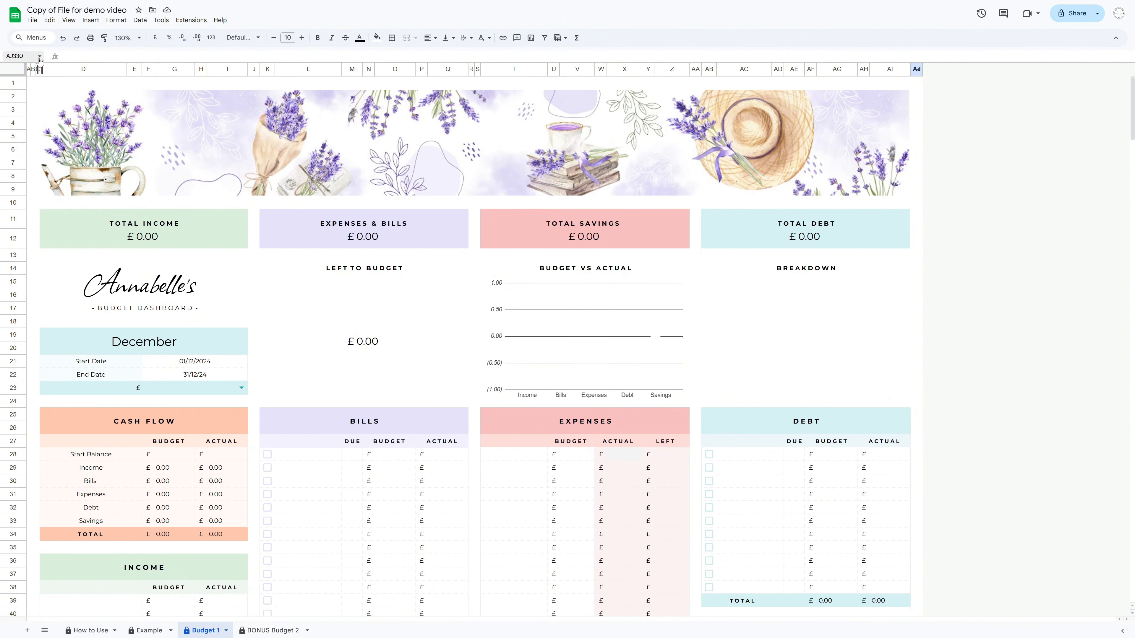
{"action": "left_click", "coordinate": [32, 20]}
{"action": "left_click", "coordinate": [58, 264]}
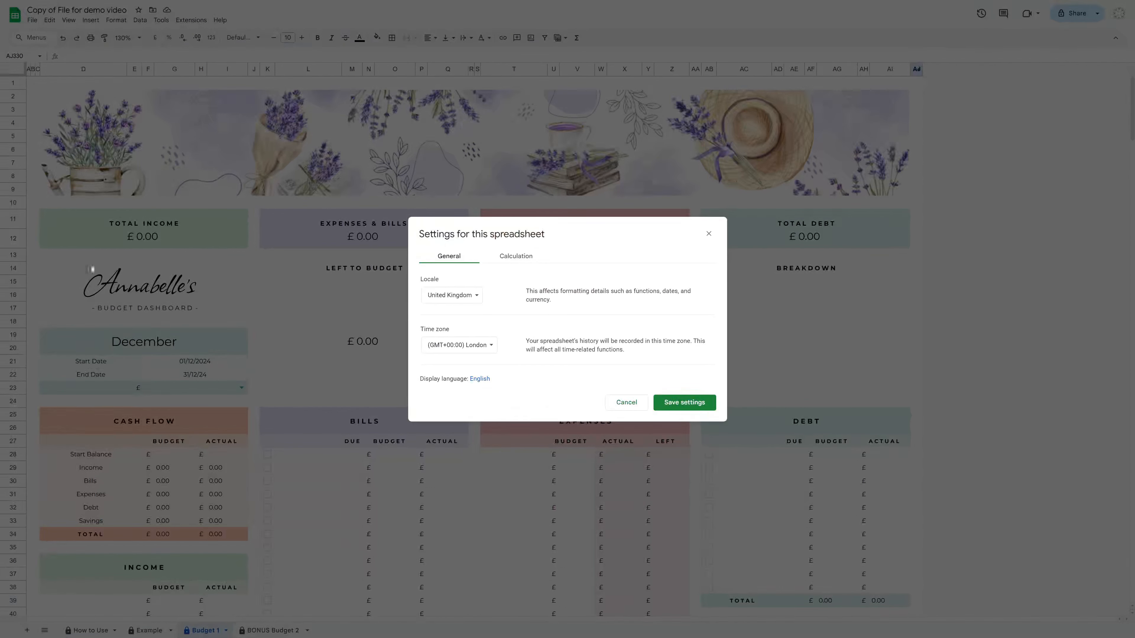
{"action": "left_click", "coordinate": [474, 298]}
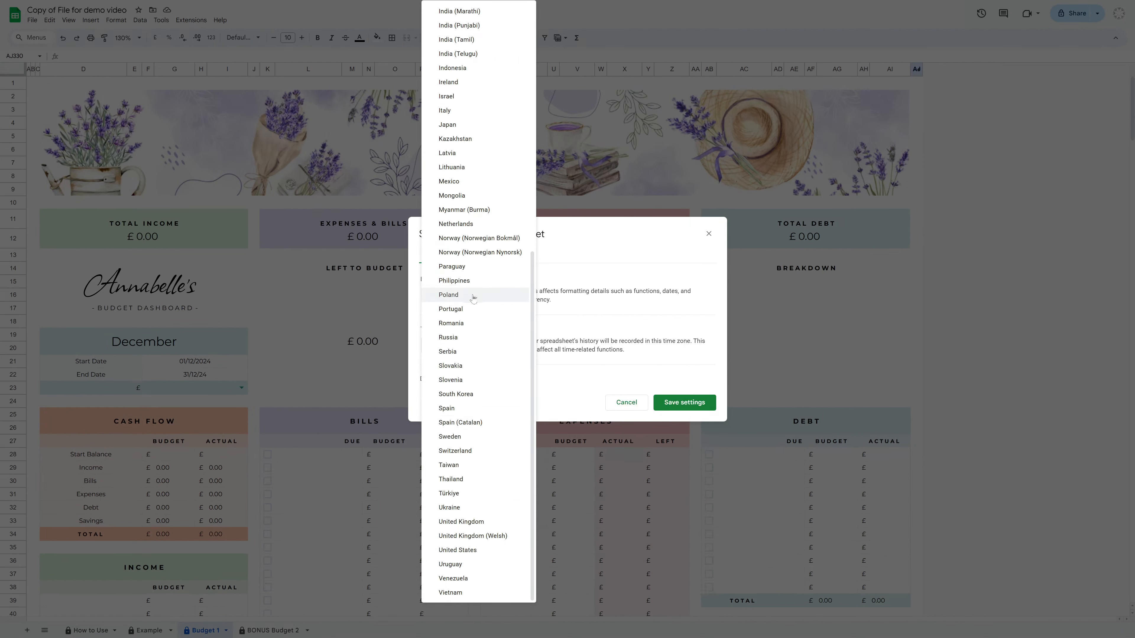
{"action": "left_click", "coordinate": [450, 524]}
{"action": "left_click", "coordinate": [474, 345]}
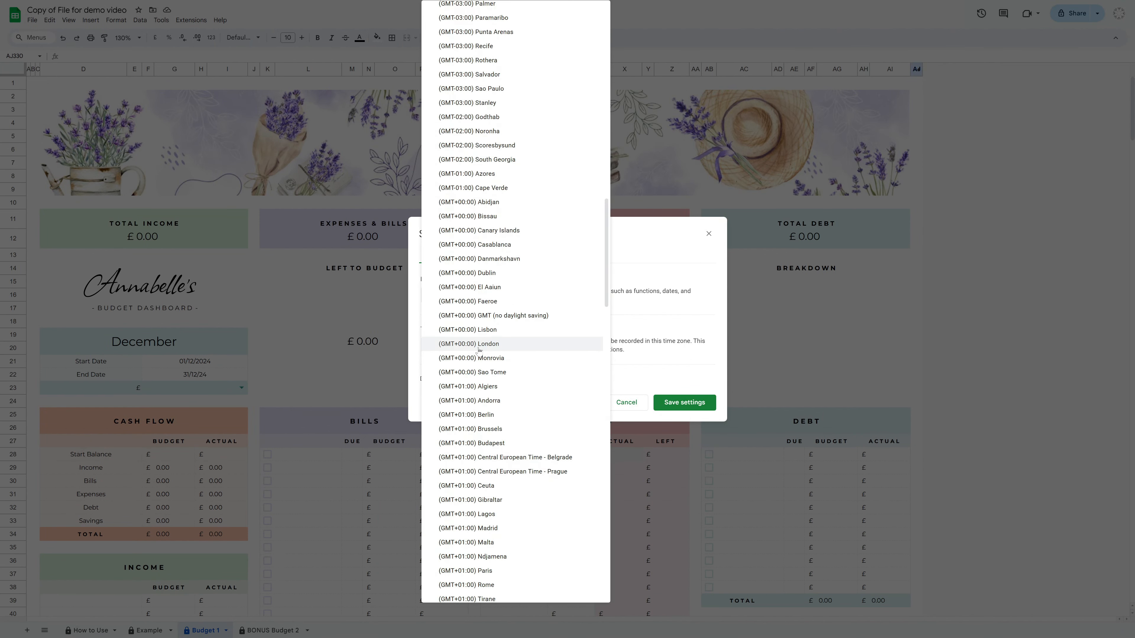
{"action": "scroll", "coordinate": [488, 223], "scroll_direction": "down", "scroll_amount": 2}
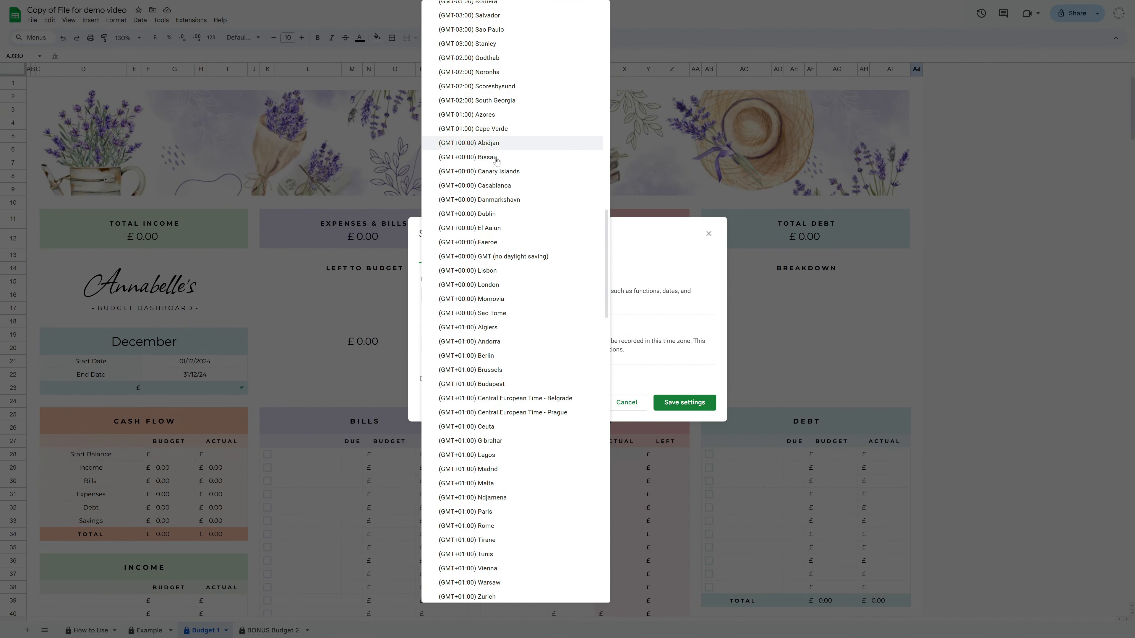
{"action": "left_click", "coordinate": [501, 285]}
{"action": "left_click", "coordinate": [671, 403]}
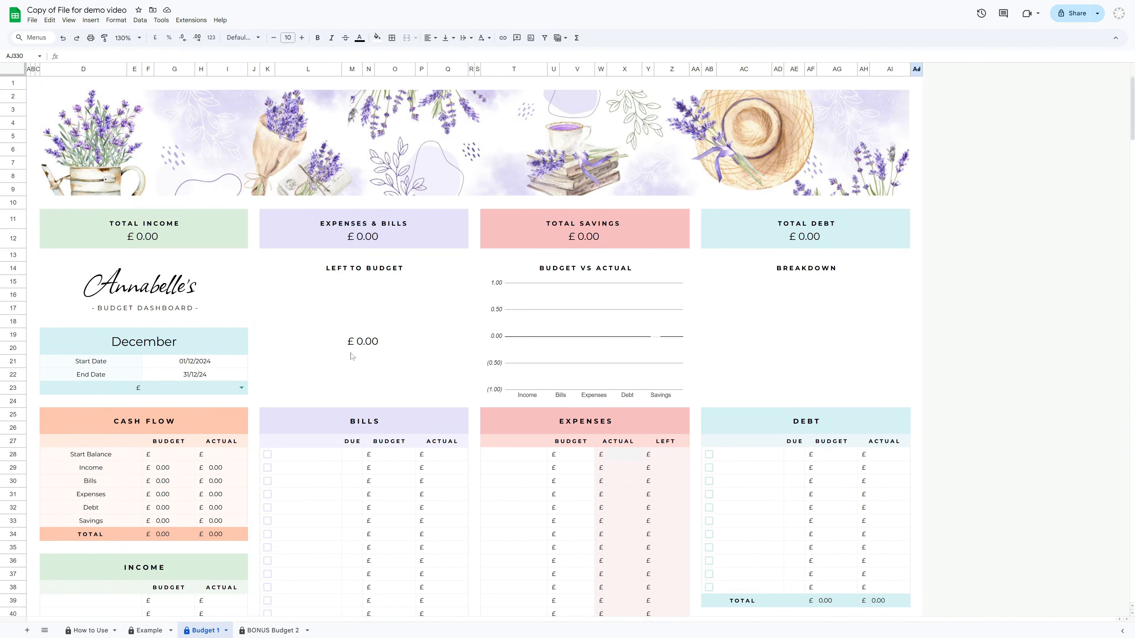
Personalize the budget dashboard title by replacing the name with the owner's first name
{"action": "left_click", "coordinate": [201, 294]}
{"action": "key", "text": "BackSpace"}
{"action": "key", "text": "BackSpace"}
{"action": "key", "text": "BackSpace"}
{"action": "key", "text": "BackSpace"}
{"action": "key", "text": "BackSpace"}
{"action": "key", "text": "BackSpace"}
{"action": "key", "text": "BackSpace"}
{"action": "key", "text": "BackSpace"}
{"action": "key", "text": "BackSpace"}
{"action": "key", "text": "BackSpace"}
{"action": "key", "text": "BackSpace"}
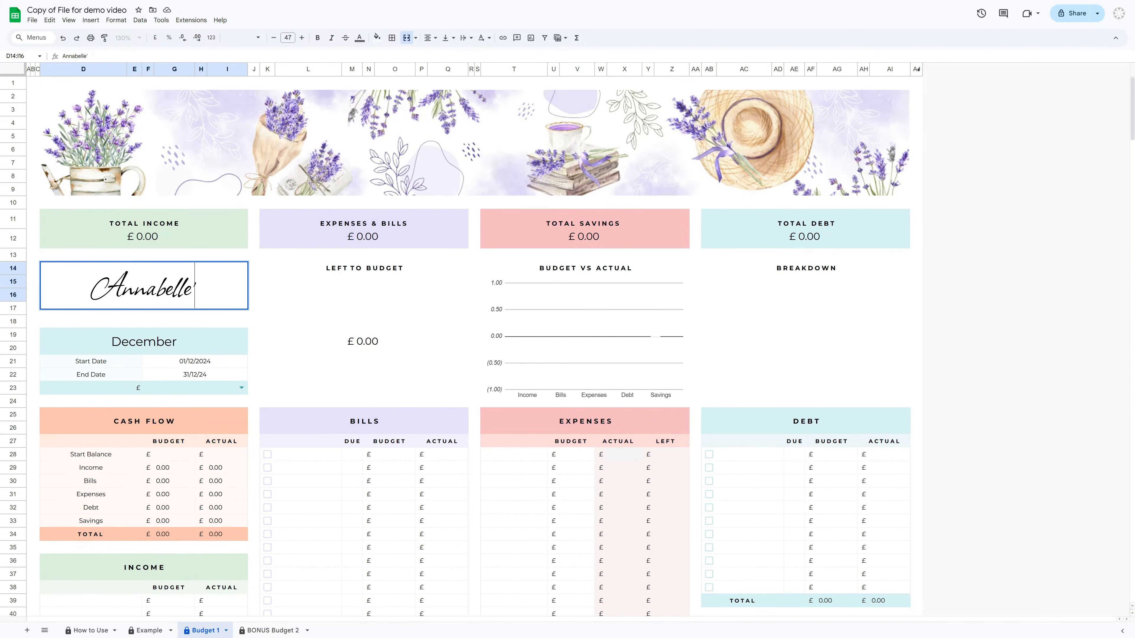
{"action": "type", "text": "Lily"}
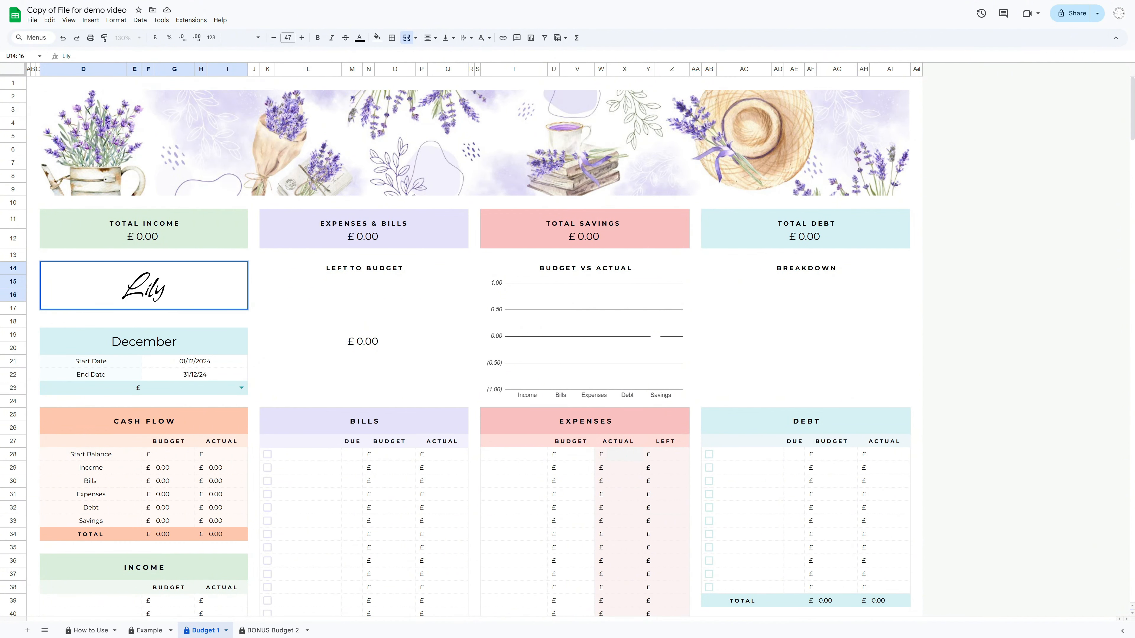
{"action": "key", "text": "Return"}
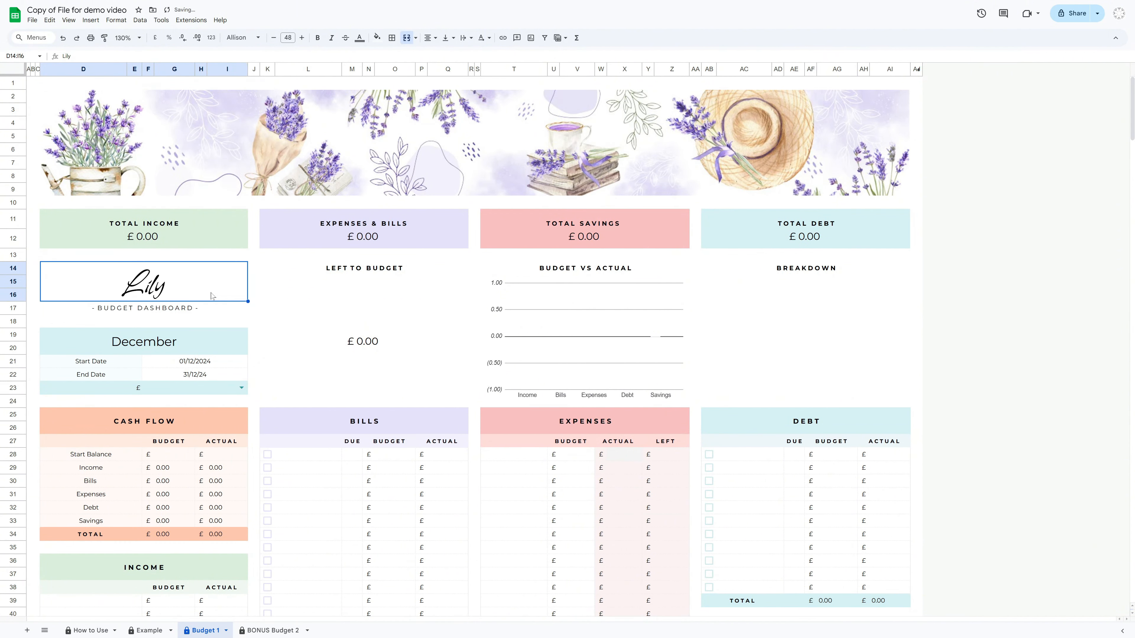
{"action": "left_click", "coordinate": [28, 400]}
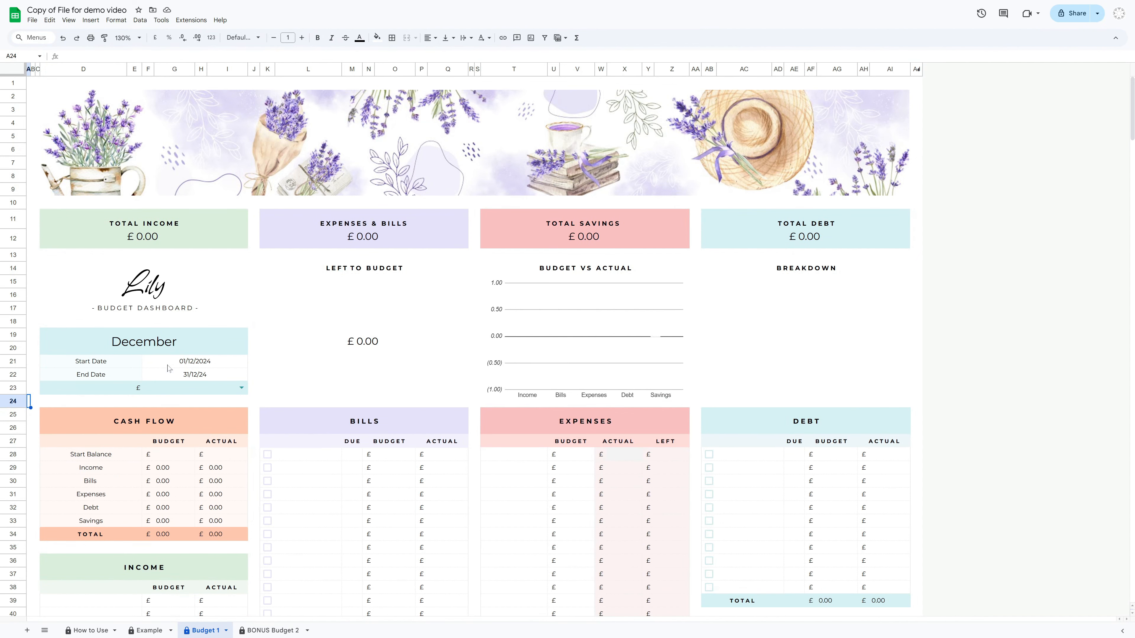
Set the start date to 01/11/2024 using the calendar picker
{"action": "double_click", "coordinate": [203, 363]}
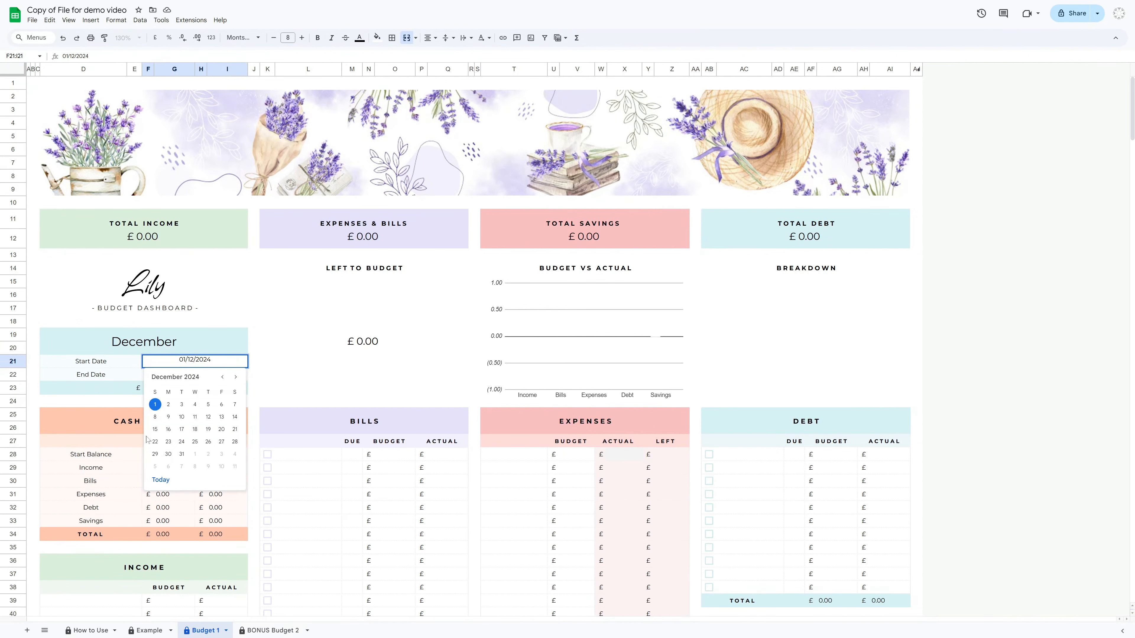
{"action": "left_click", "coordinate": [222, 378]}
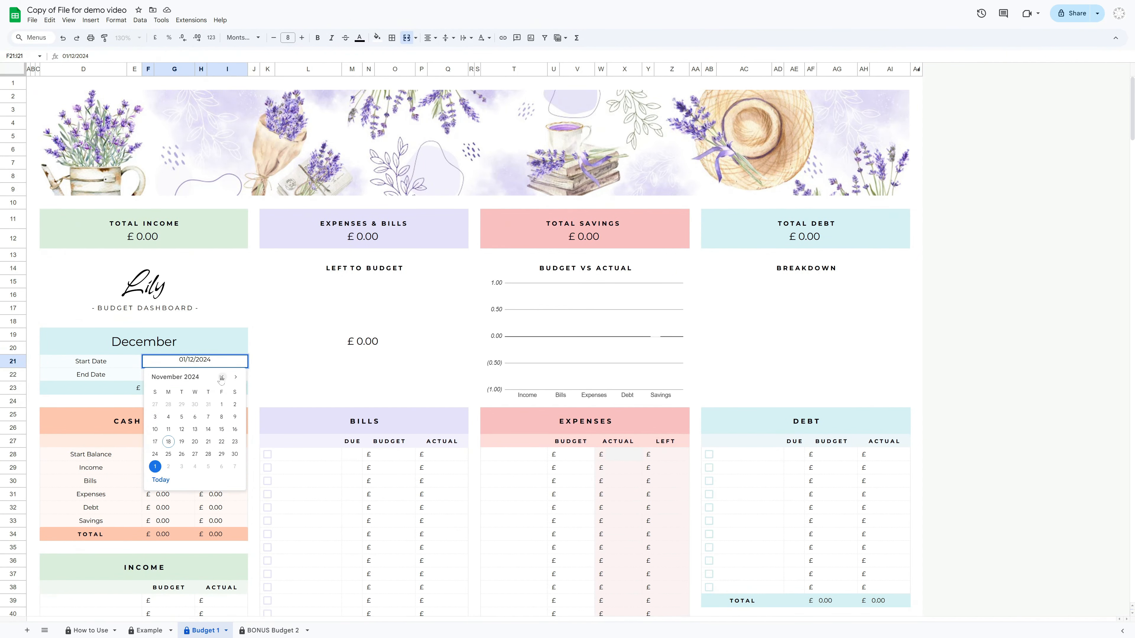
{"action": "left_click", "coordinate": [221, 404]}
Set the end date to 30/11/24 using the calendar picker
{"action": "left_click", "coordinate": [213, 379]}
{"action": "double_click", "coordinate": [213, 379]}
{"action": "left_click", "coordinate": [222, 391]}
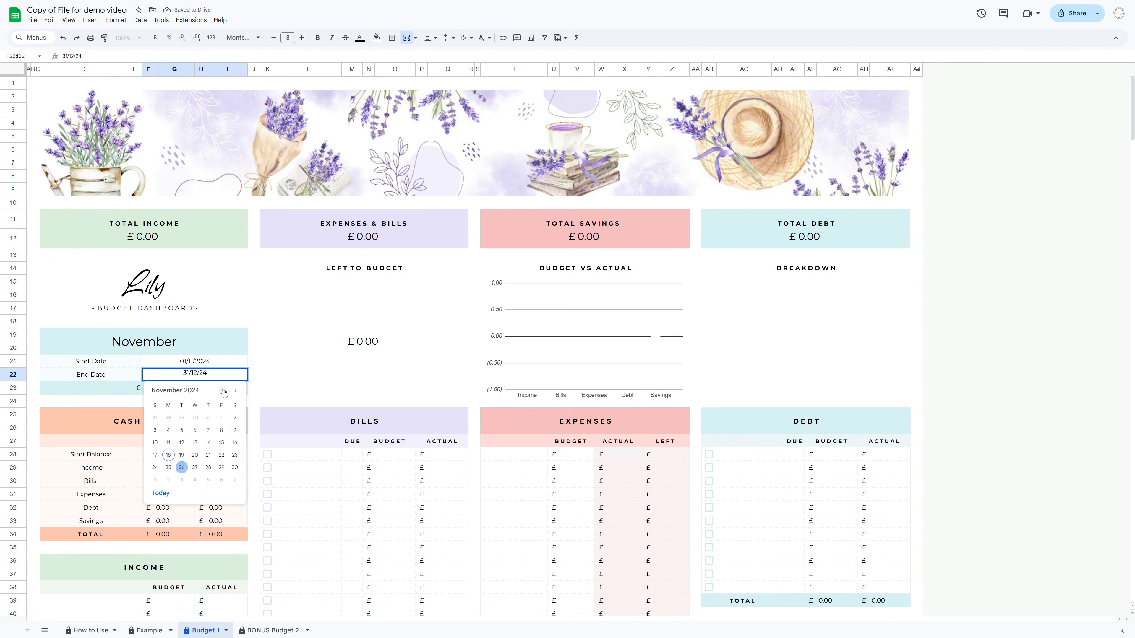
{"action": "left_click", "coordinate": [236, 468]}
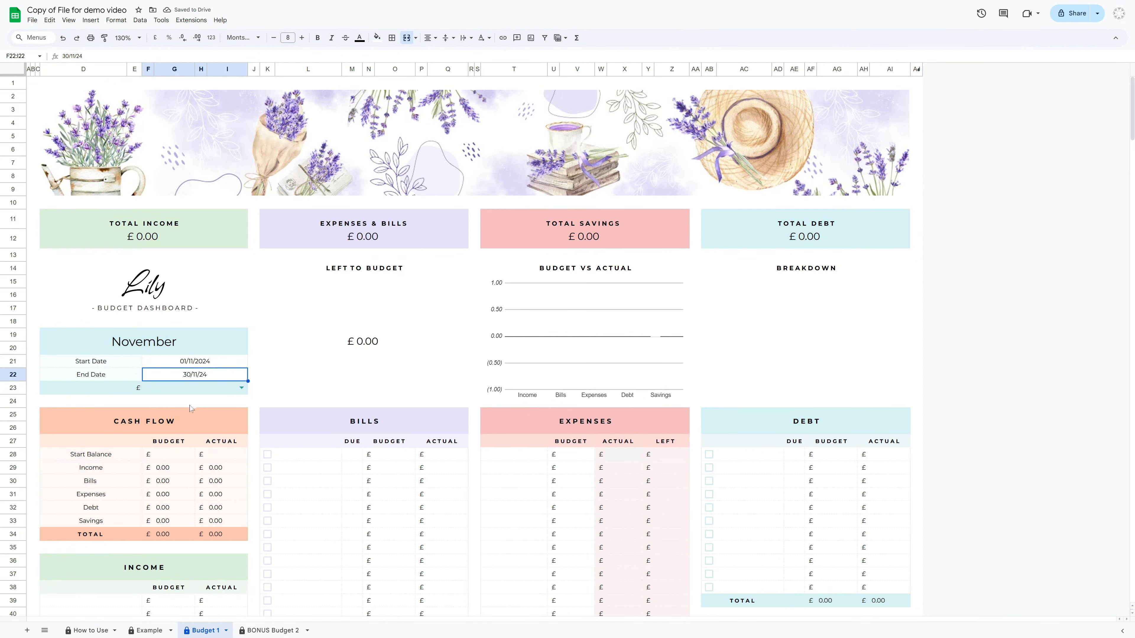
Edit the currency dropdown's validation rule to add a fourth item, ?, and save it
{"action": "left_click", "coordinate": [132, 350]}
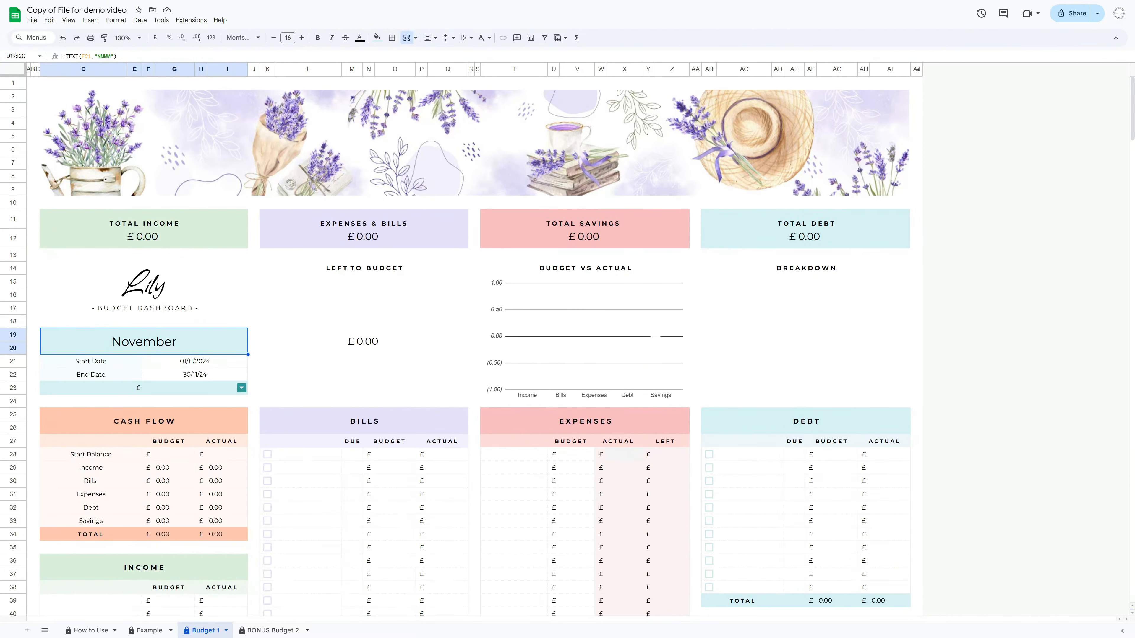
{"action": "left_click", "coordinate": [242, 388]}
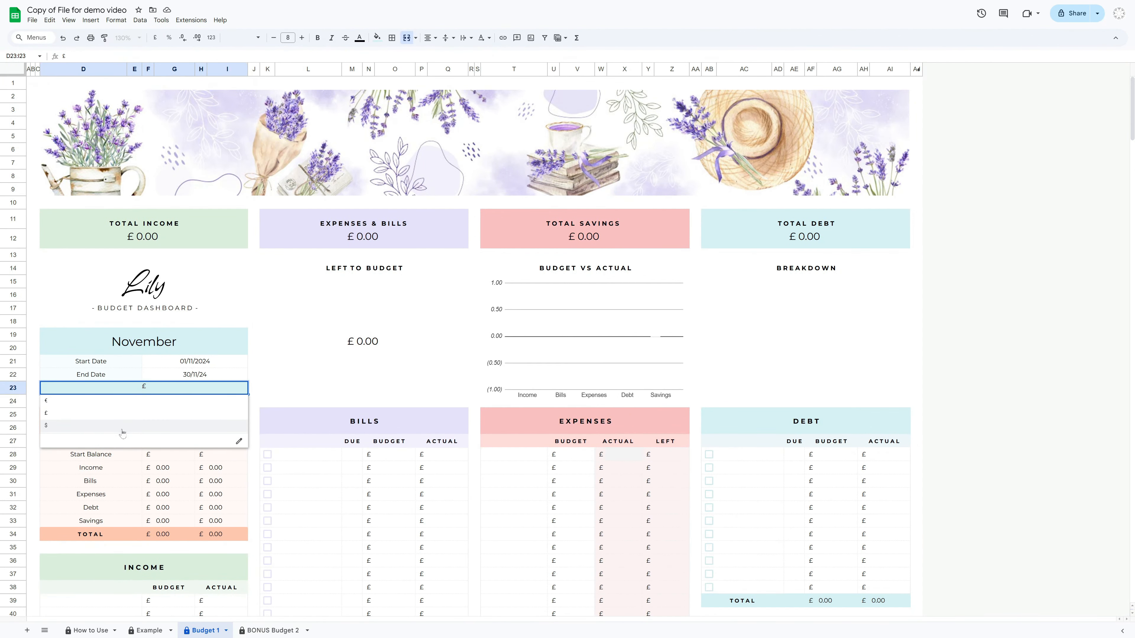
{"action": "left_click", "coordinate": [239, 442]}
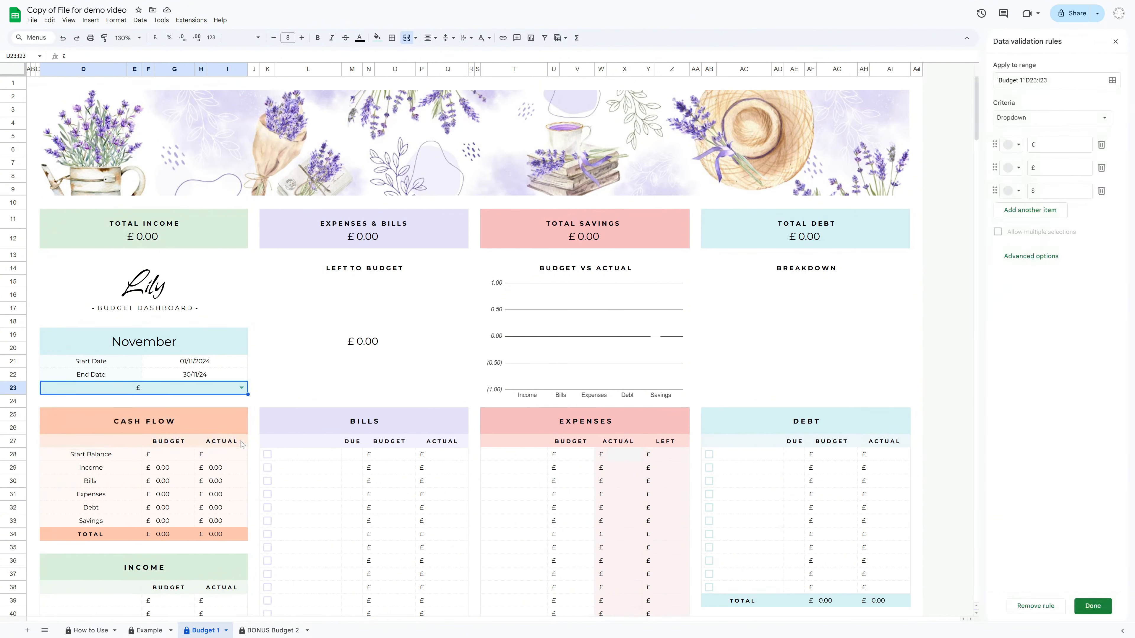
{"action": "left_click", "coordinate": [1033, 211]}
{"action": "type", "text": "?"}
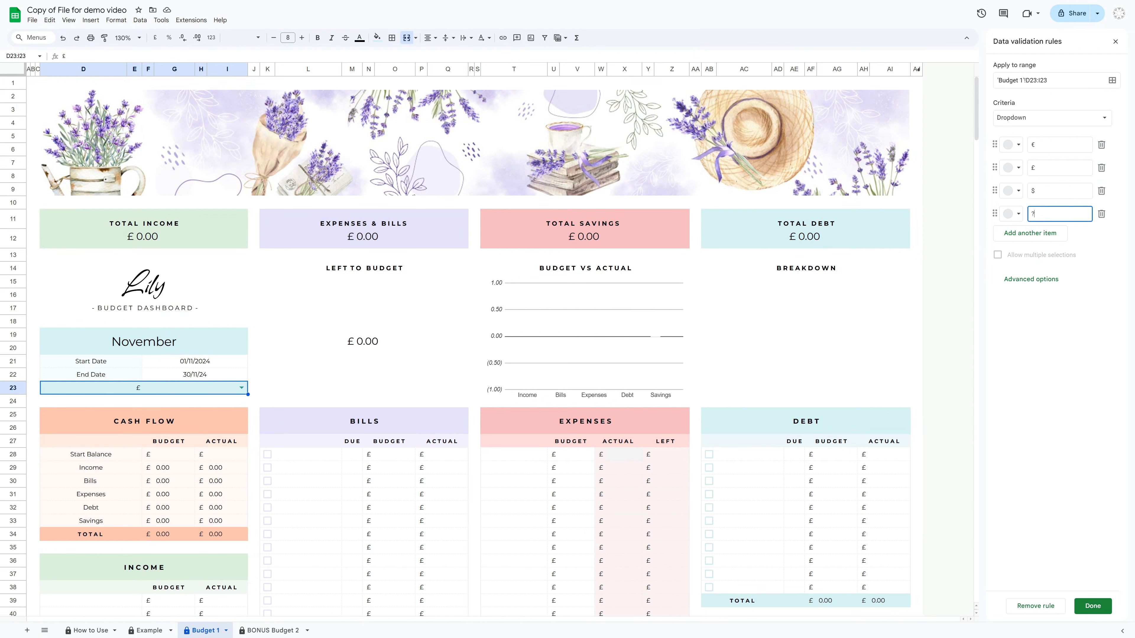
{"action": "left_click", "coordinate": [1095, 603]}
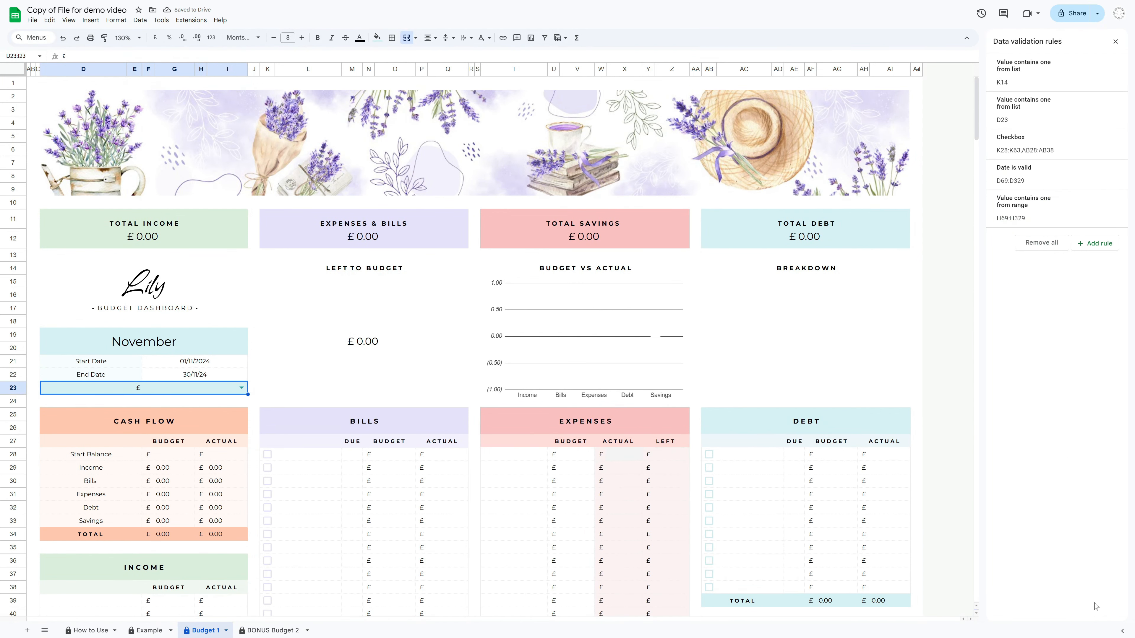
{"action": "left_click", "coordinate": [1116, 41]}
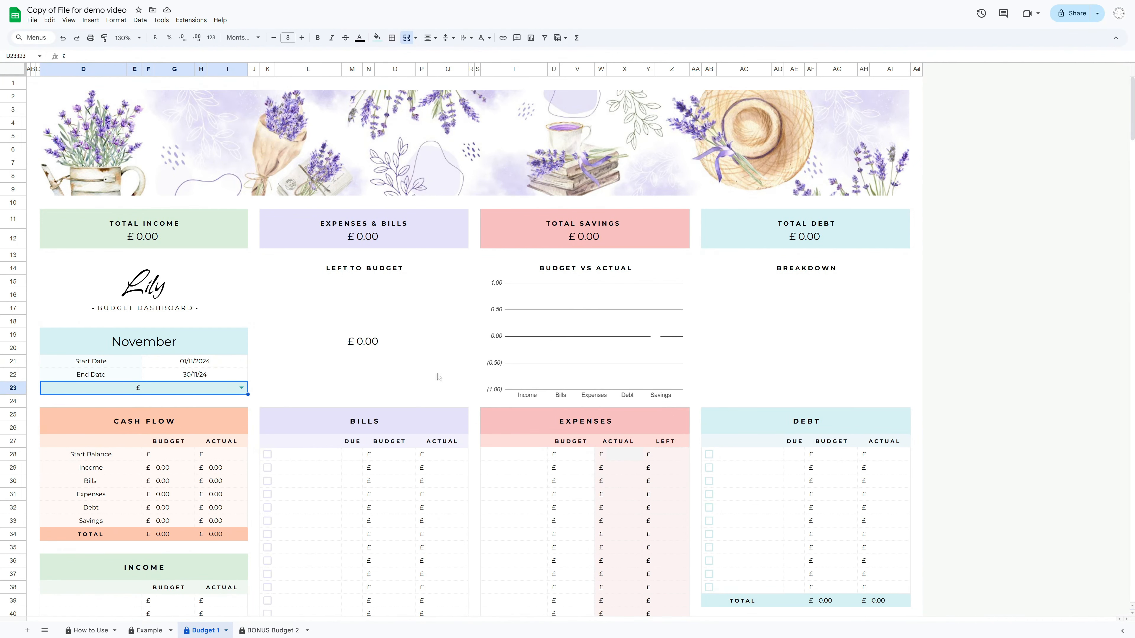
Switch the budget currency to the new ? option
{"action": "left_click", "coordinate": [241, 387]}
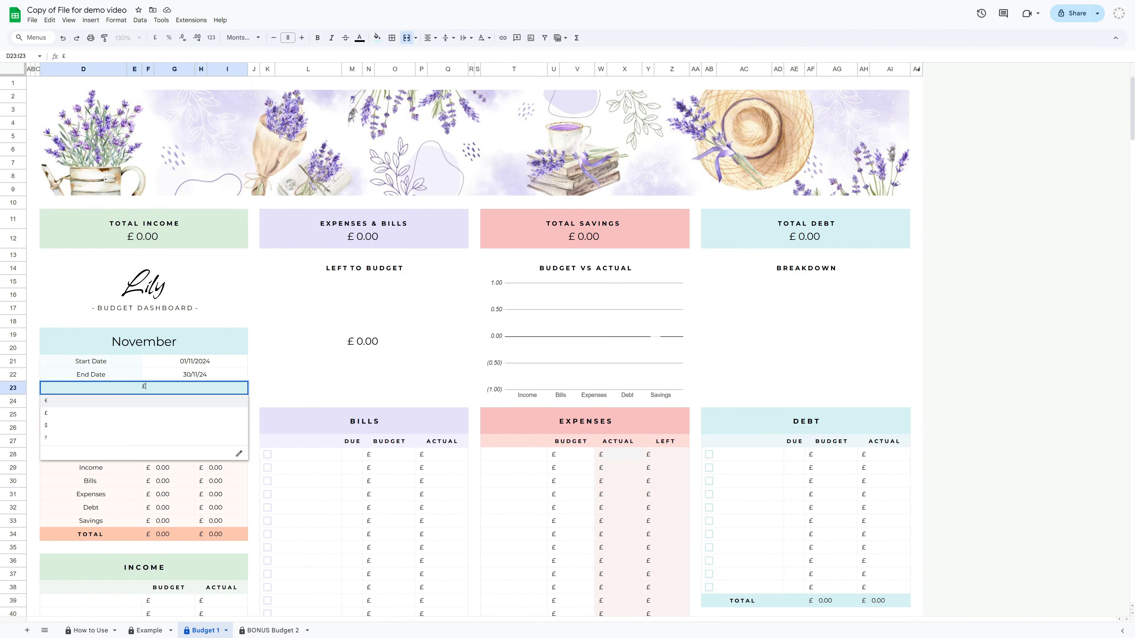
{"action": "left_click", "coordinate": [61, 438]}
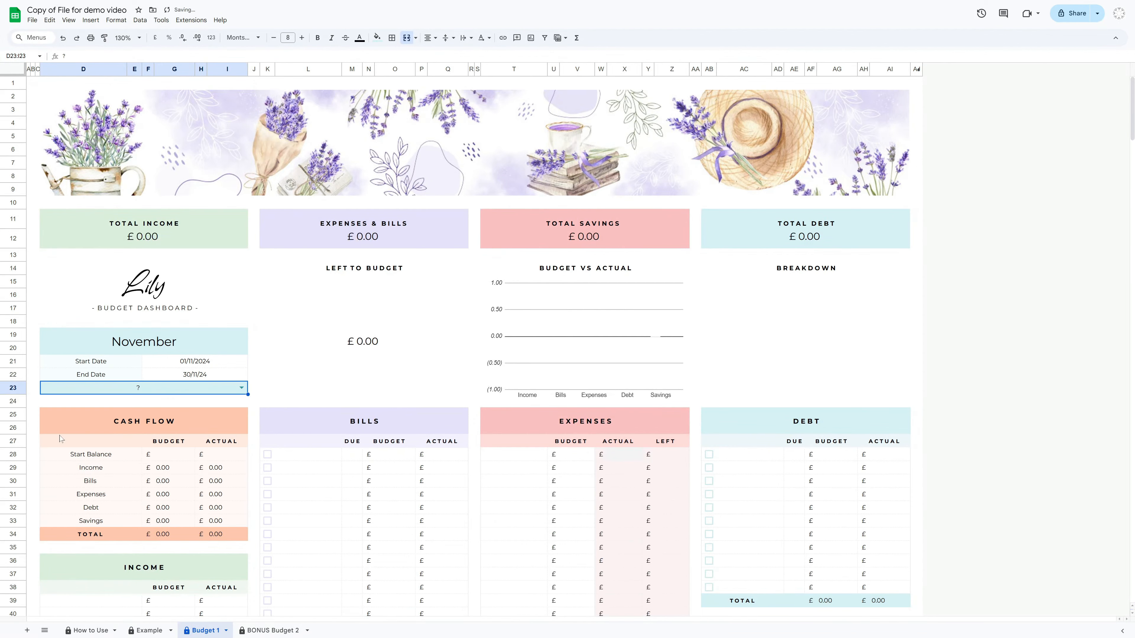
{"action": "scroll", "coordinate": [391, 473], "scroll_direction": "down", "scroll_amount": 7}
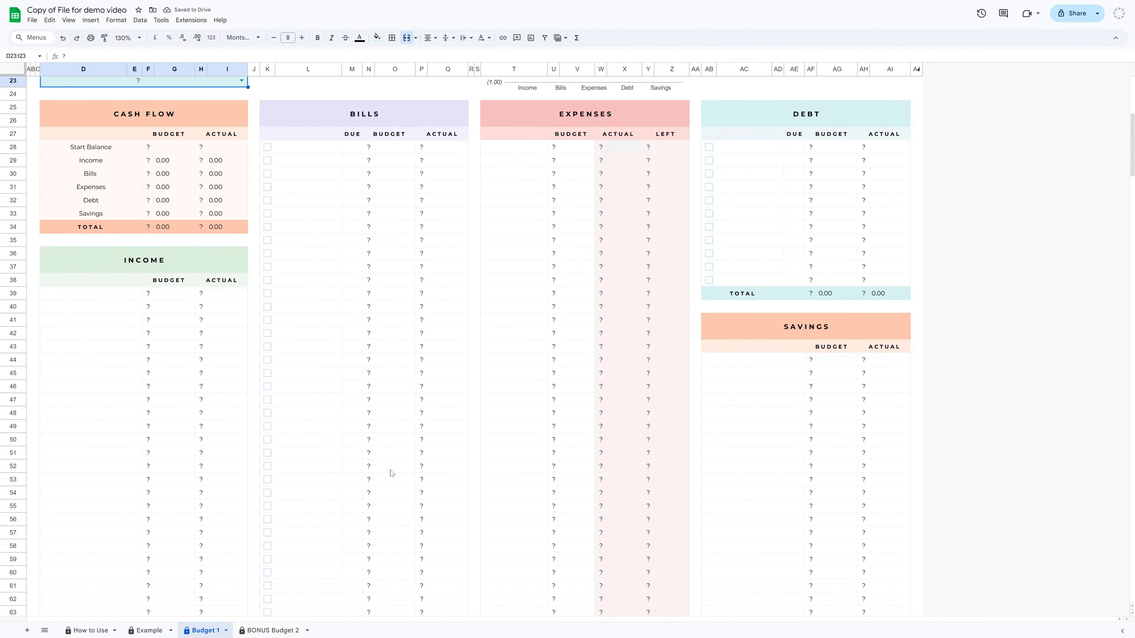
{"action": "scroll", "coordinate": [391, 473], "scroll_direction": "up", "scroll_amount": 7}
Set the budget currency back to £
{"action": "left_click", "coordinate": [235, 393]}
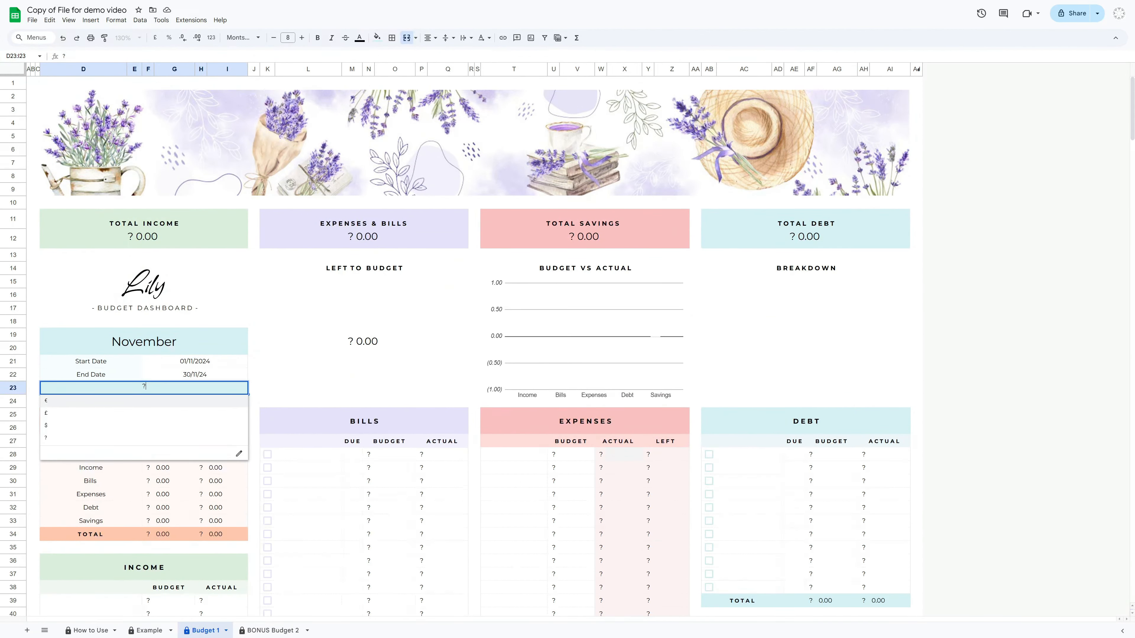
{"action": "left_click", "coordinate": [134, 404]}
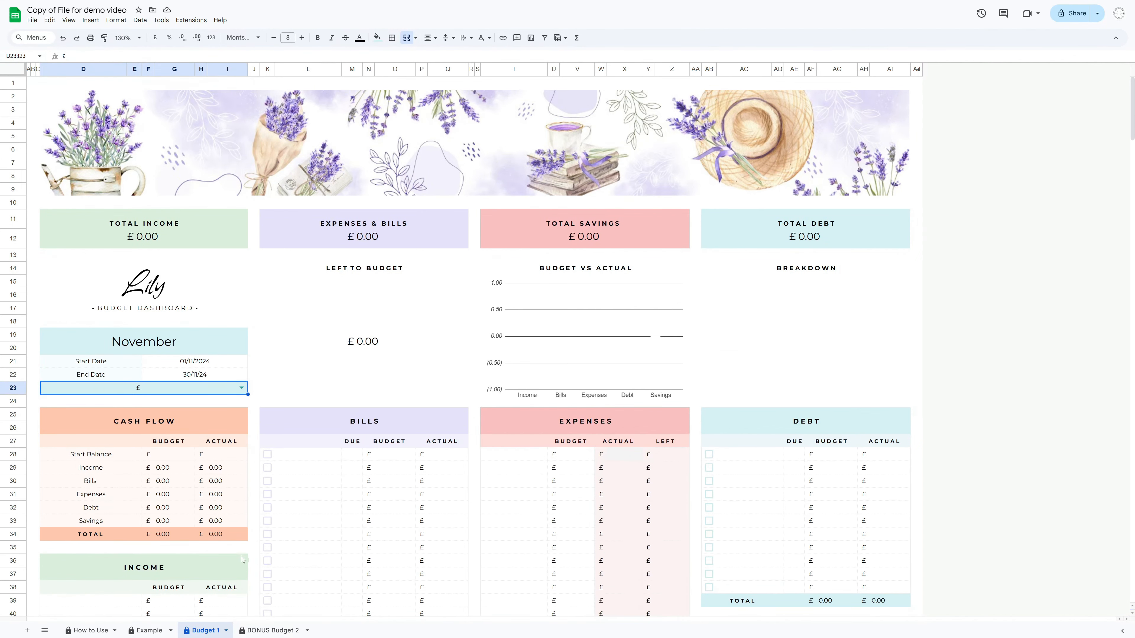
{"action": "scroll", "coordinate": [277, 542], "scroll_direction": "down", "scroll_amount": 4}
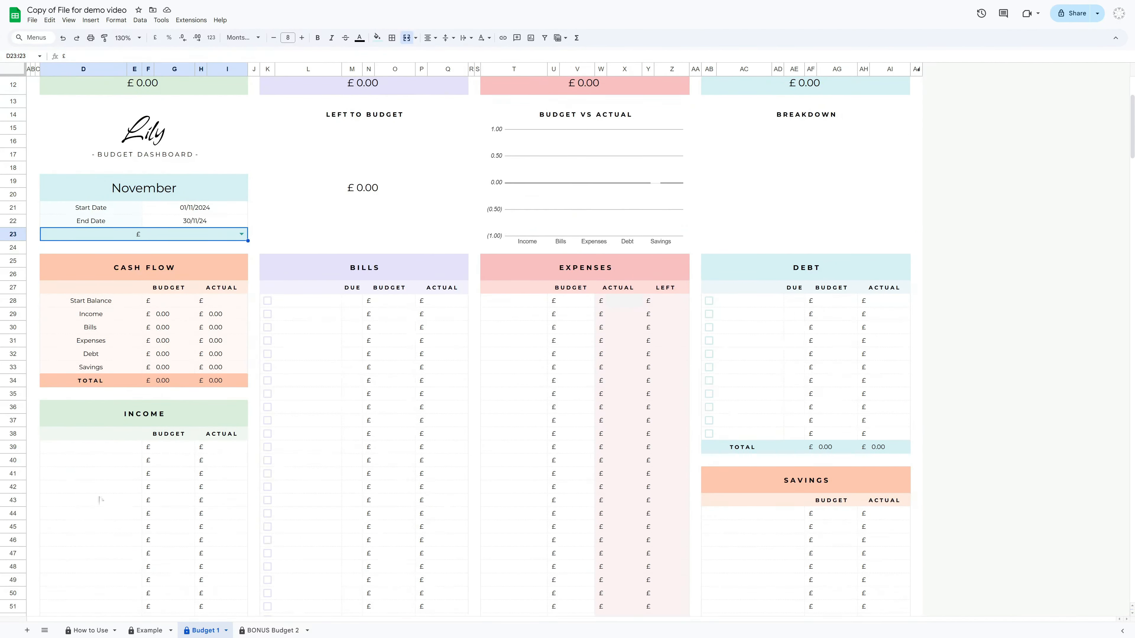
Compare the filled-in Example sheet with the empty Cash Flow, Income, Bills, Expenses, Debt and Savings sections of Budget 1
{"action": "left_click", "coordinate": [153, 632]}
{"action": "scroll", "coordinate": [562, 474], "scroll_direction": "down", "scroll_amount": 4}
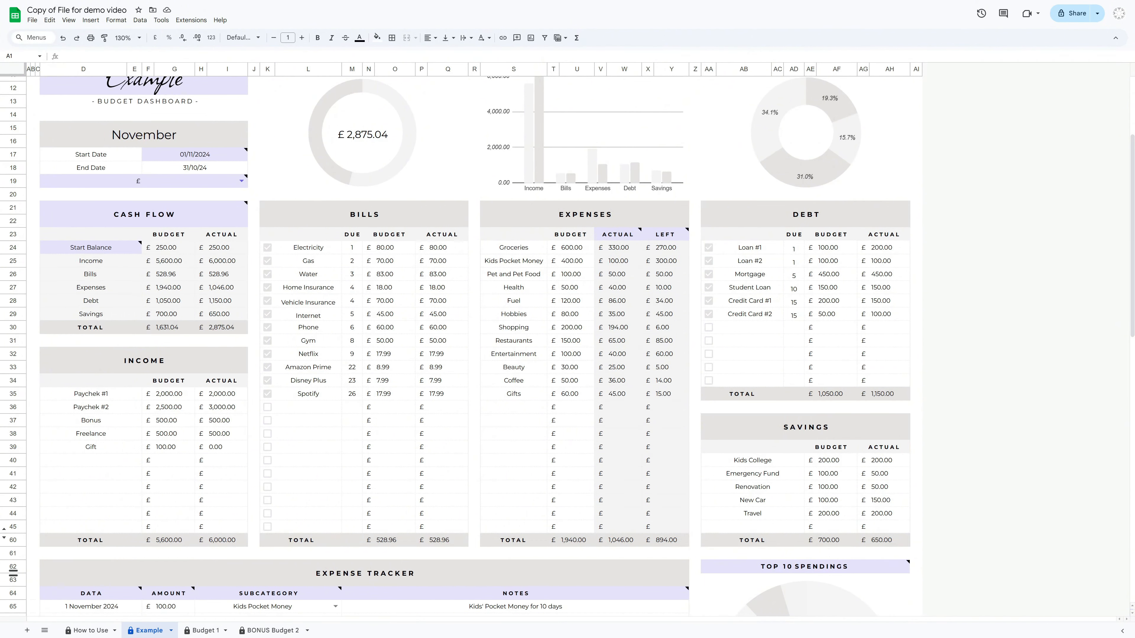
{"action": "key", "text": "ctrl+shift+Page_Down"}
{"action": "left_click", "coordinate": [148, 413]}
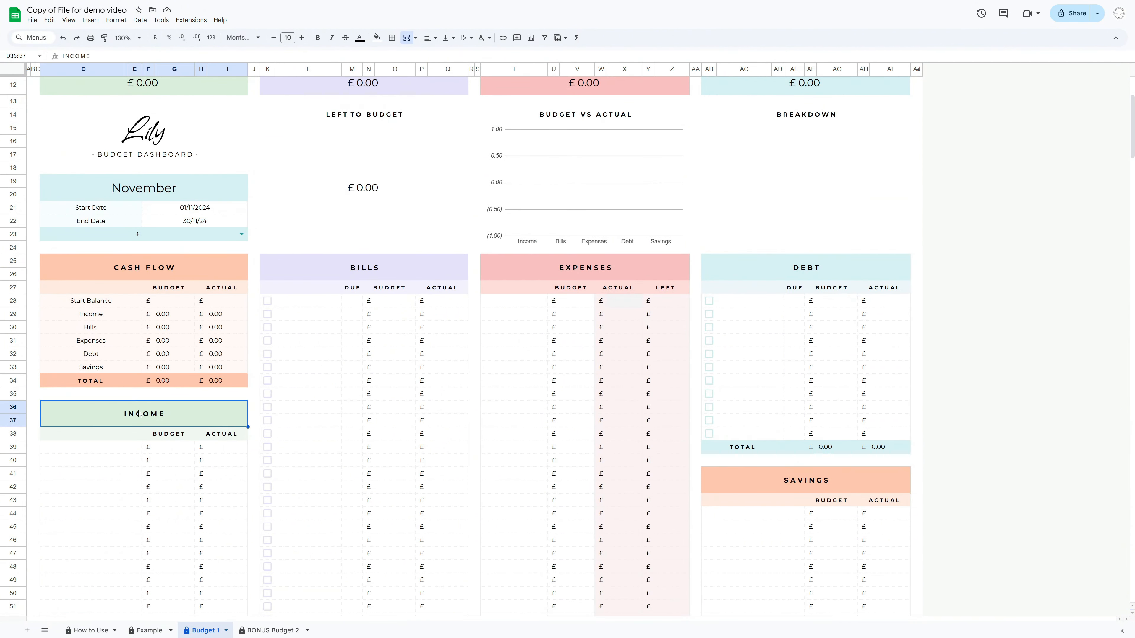
{"action": "left_click", "coordinate": [327, 274]}
{"action": "left_click", "coordinate": [671, 268]}
{"action": "left_click", "coordinate": [742, 267]}
{"action": "left_click", "coordinate": [736, 474]}
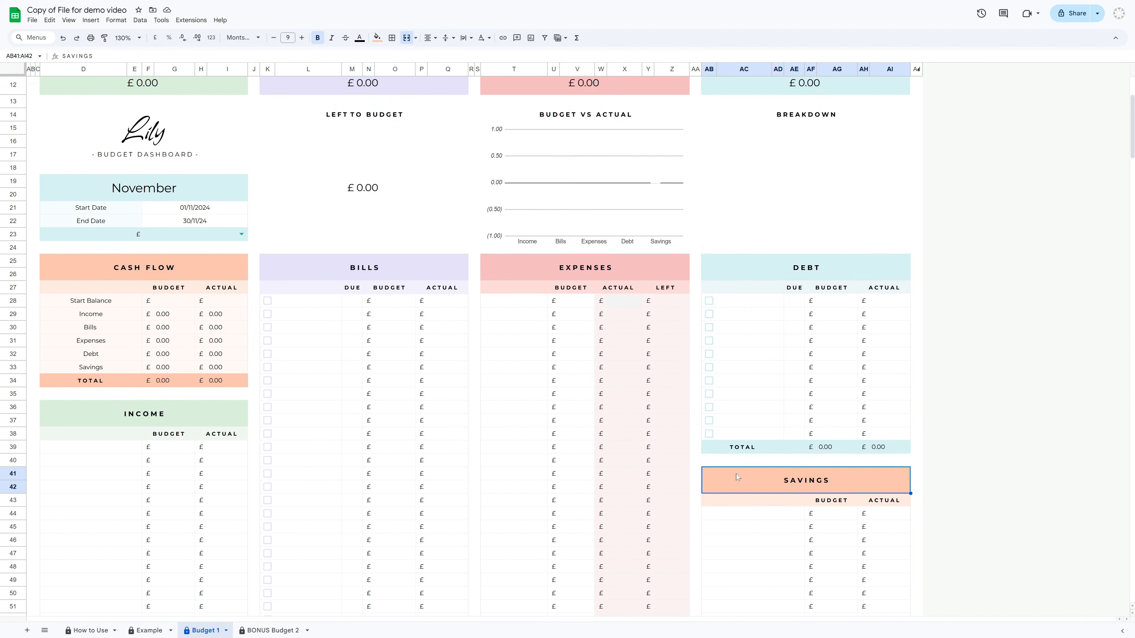
{"action": "scroll", "coordinate": [335, 424], "scroll_direction": "down", "scroll_amount": 4}
{"action": "left_click", "coordinate": [92, 294]}
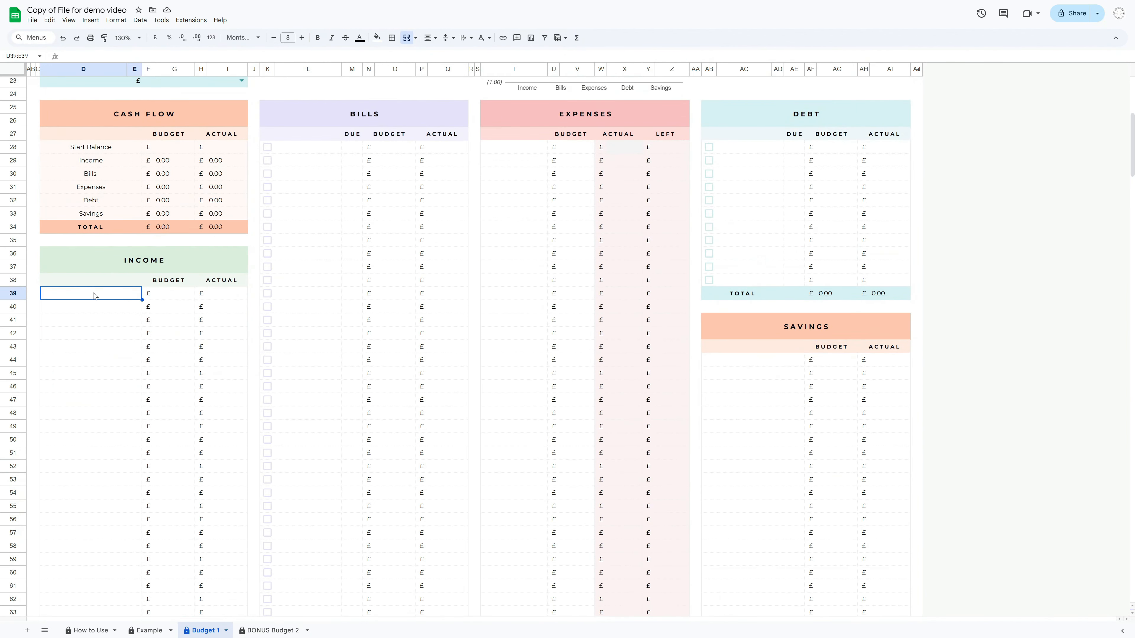
{"action": "left_click", "coordinate": [329, 152]}
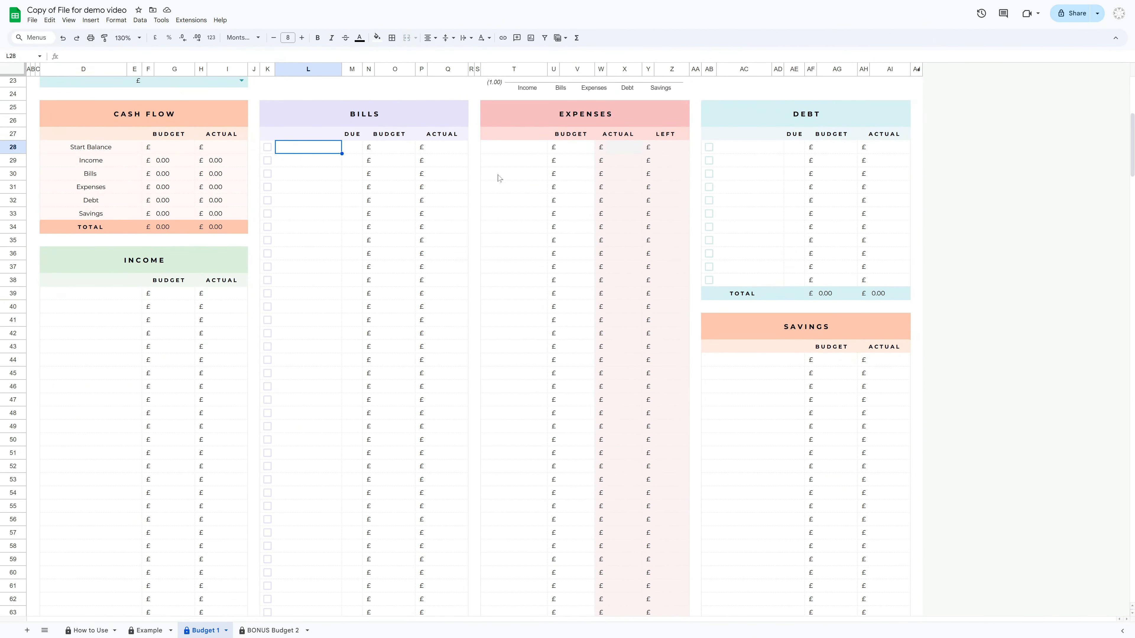
{"action": "left_click", "coordinate": [509, 149]}
Enter the income sources Paychek, Bonus and Freelance in the Income list
{"action": "left_click", "coordinate": [96, 299]}
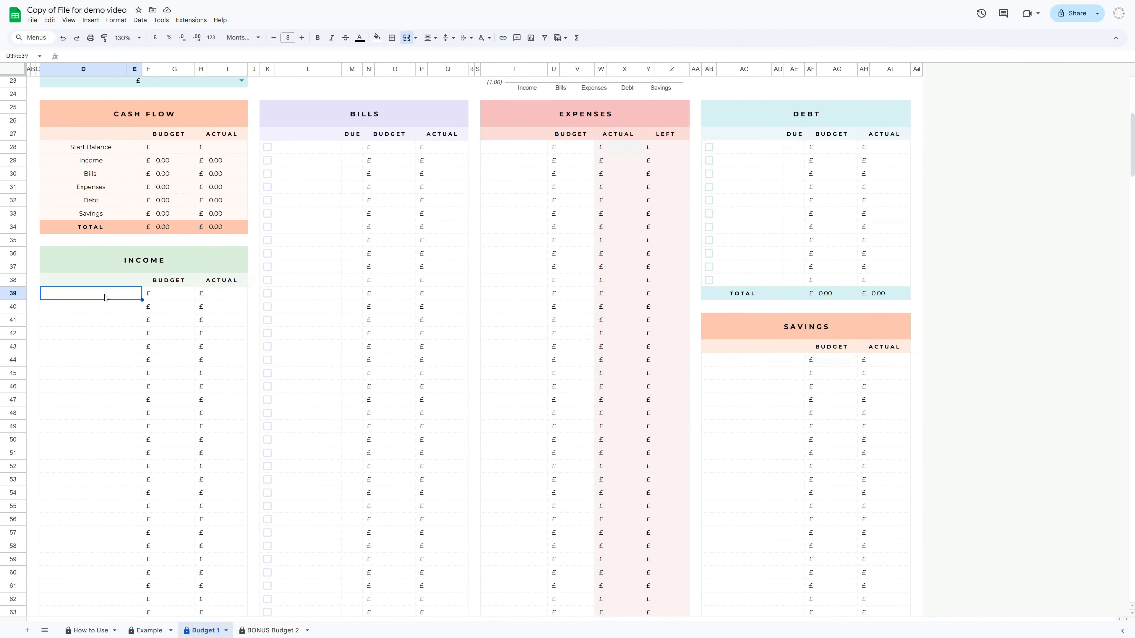
{"action": "type", "text": "Paychek"}
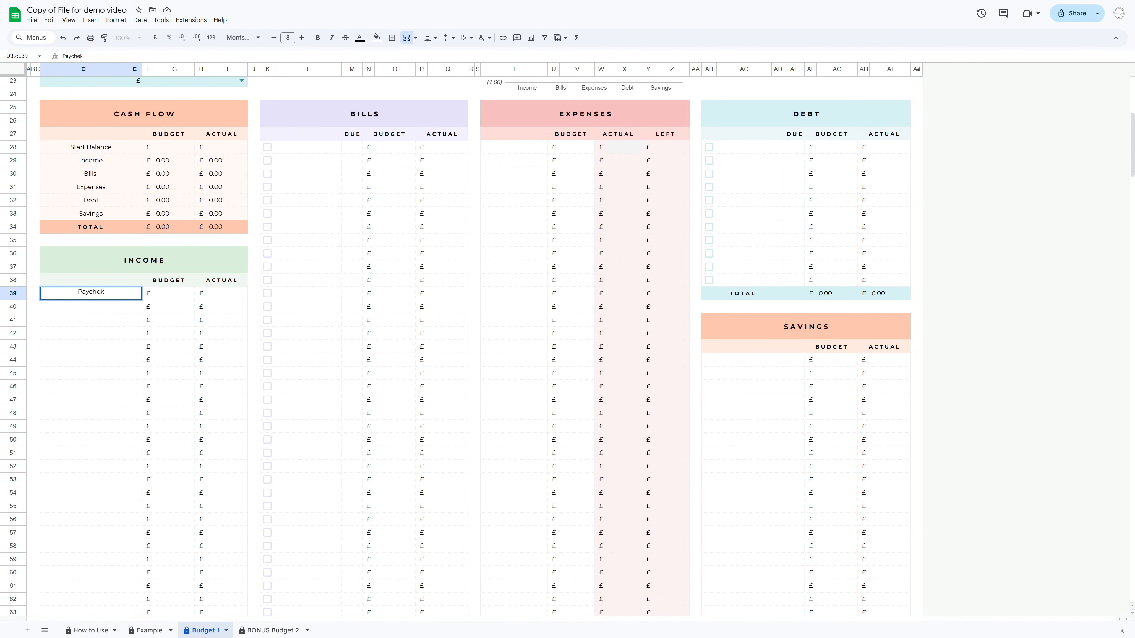
{"action": "key", "text": "Return"}
{"action": "type", "text": "Bonus"}
{"action": "key", "text": "Return"}
{"action": "type", "text": "Freelance"}
{"action": "key", "text": "Return"}
List the bills Electricity, Water, Gas, Home Insurance, Internet, Phone, Gym, Netflix and Spotify in the Bills section
{"action": "left_click", "coordinate": [322, 149]}
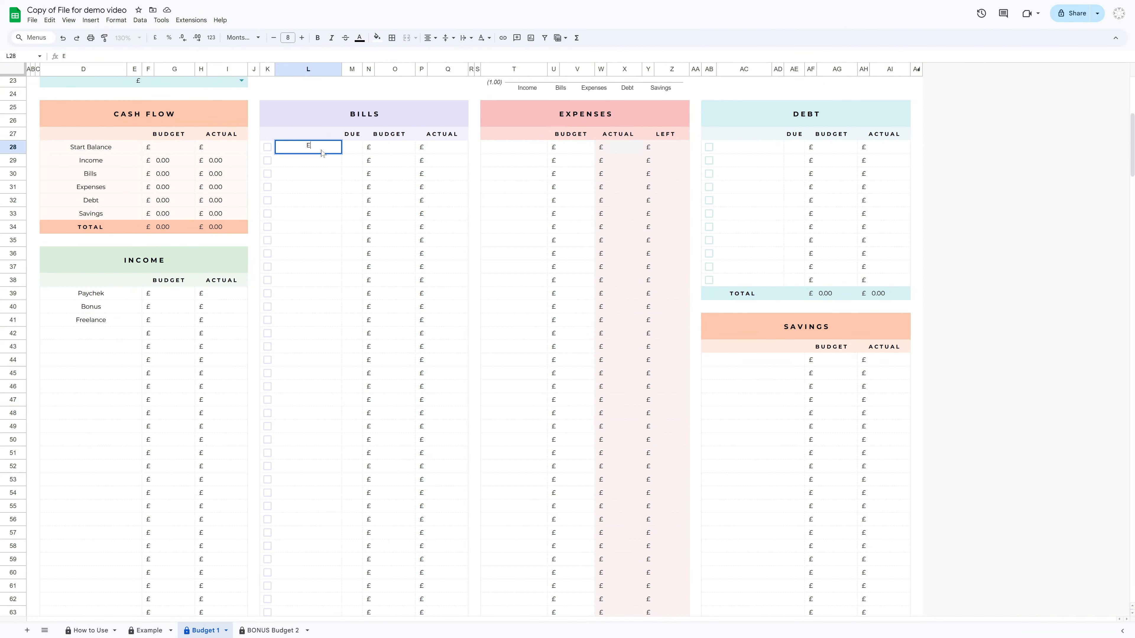
{"action": "type", "text": "Electricity"}
{"action": "key", "text": "Return"}
{"action": "type", "text": "Water"}
{"action": "key", "text": "Return"}
{"action": "type", "text": "Gas"}
{"action": "key", "text": "Return"}
{"action": "type", "text": "Home Insurance"}
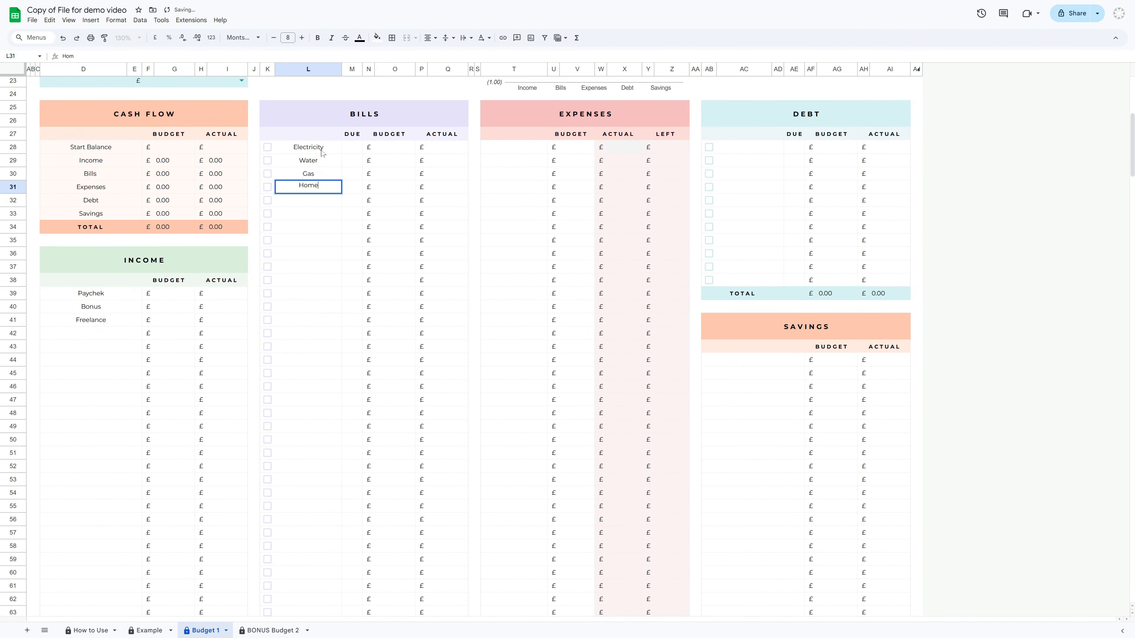
{"action": "key", "text": "Return"}
{"action": "type", "text": "Internet"}
{"action": "key", "text": "Return"}
{"action": "type", "text": "Phone"}
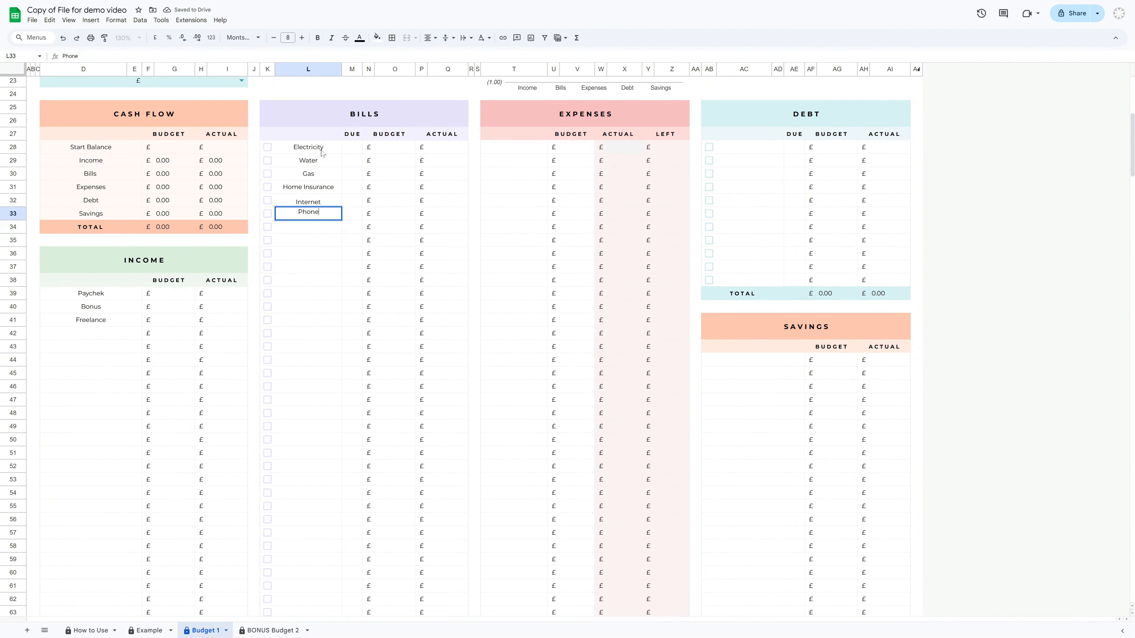
{"action": "key", "text": "Return"}
{"action": "type", "text": "Gym"}
{"action": "key", "text": "Return"}
{"action": "type", "text": "Netflix"}
{"action": "key", "text": "Return"}
{"action": "type", "text": "Spotify"}
List the expenses Groceries, Fuel, Pet, Hobbies, Shopping, Coffee and Beauty in the Expenses section
{"action": "key", "text": "Return"}
{"action": "left_click", "coordinate": [526, 149]}
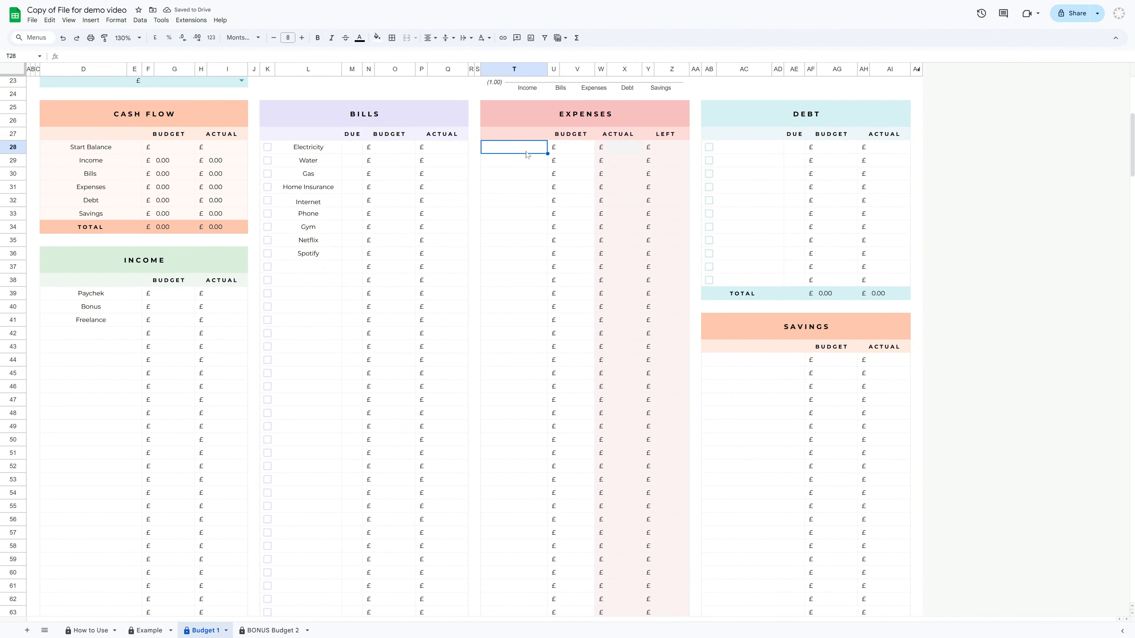
{"action": "type", "text": "Groceries"}
{"action": "key", "text": "Return"}
{"action": "type", "text": "Pet"}
{"action": "key", "text": "Return"}
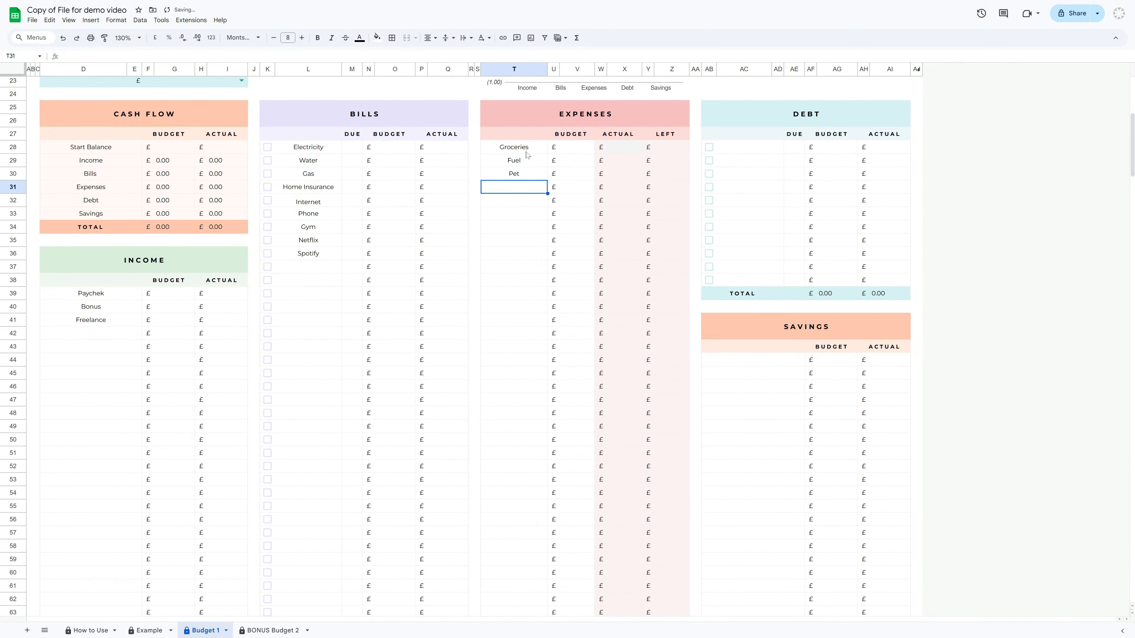
{"action": "type", "text": "Hobbies"}
{"action": "key", "text": "Return"}
{"action": "type", "text": "Shopping"}
{"action": "key", "text": "Return"}
{"action": "type", "text": "Coffee"}
{"action": "key", "text": "Return"}
{"action": "type", "text": "Beauty"}
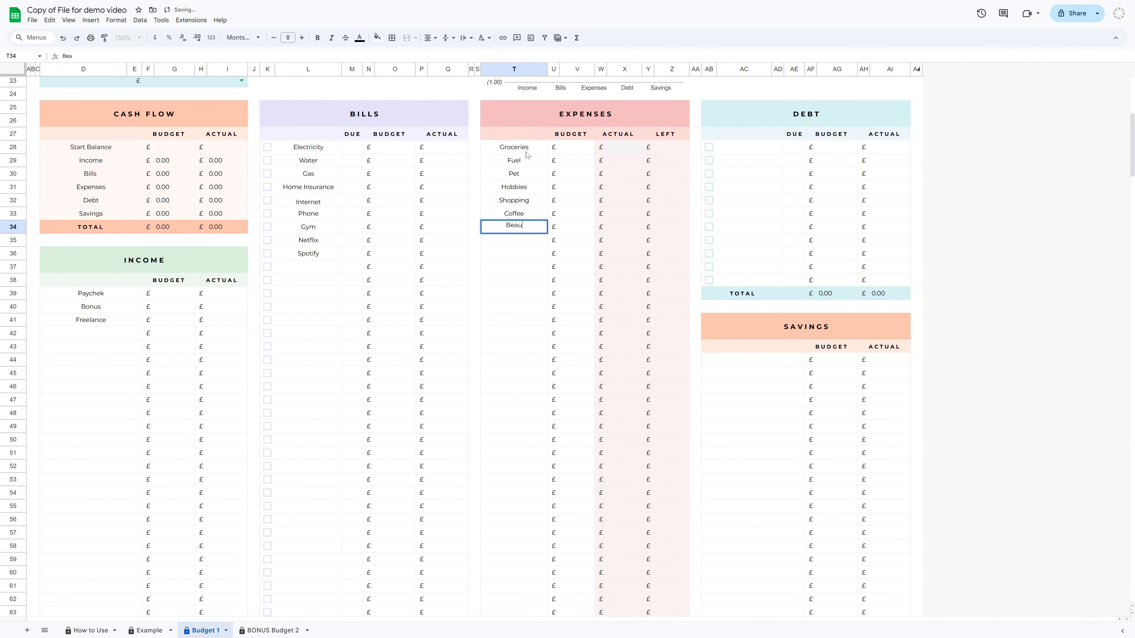
Enter the debts Mortgage, Credit Card and Student Loan in the Debt section
{"action": "key", "text": "Return"}
{"action": "left_click", "coordinate": [751, 147]}
{"action": "type", "text": "Mortgage"}
{"action": "key", "text": "Return"}
{"action": "type", "text": "Credit Card"}
{"action": "key", "text": "Return"}
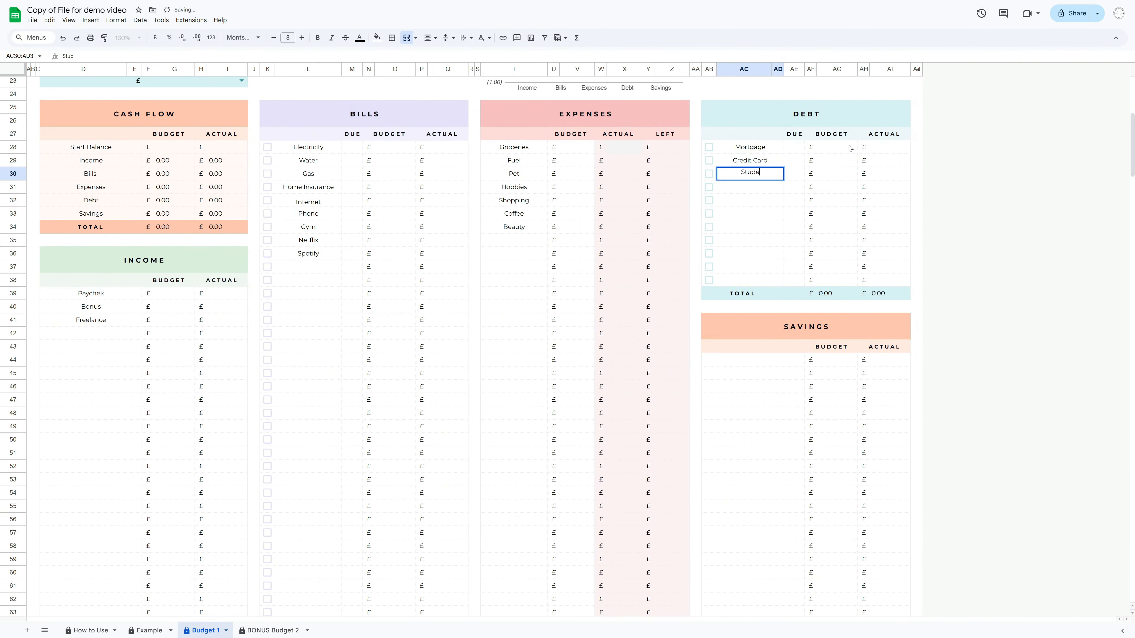
{"action": "type", "text": "Student Loan"}
{"action": "key", "text": "Return"}
Enter the savings goals Emergency Fund, New Car and Travel in the Savings section
{"action": "left_click", "coordinate": [800, 359]}
{"action": "type", "text": "Emergency Fund"}
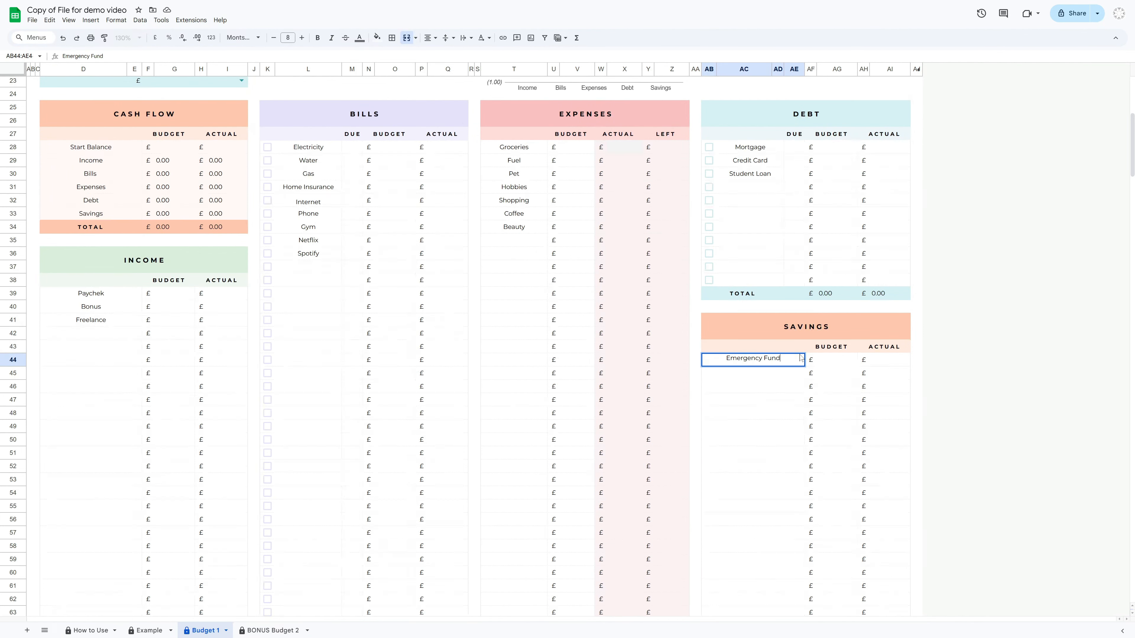
{"action": "key", "text": "Return"}
{"action": "type", "text": "New Car"}
{"action": "key", "text": "Return"}
{"action": "type", "text": "Travel"}
{"action": "key", "text": "Return"}
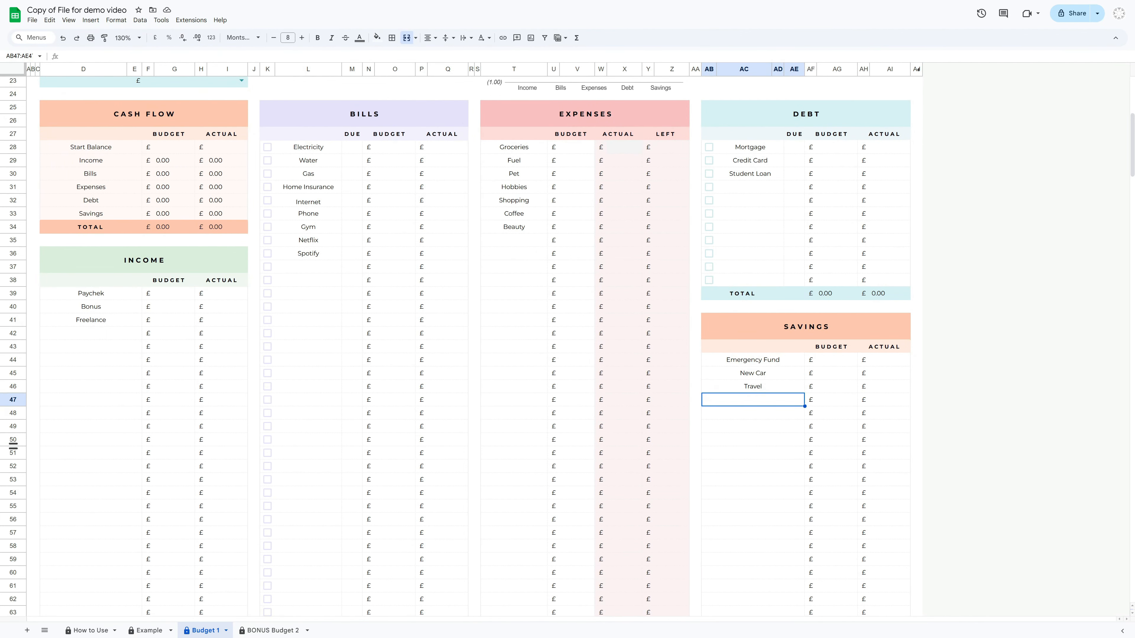
Review the entered categories, column headers and dashboard headings across the Budget 1 sheet
{"action": "left_click", "coordinate": [1033, 356]}
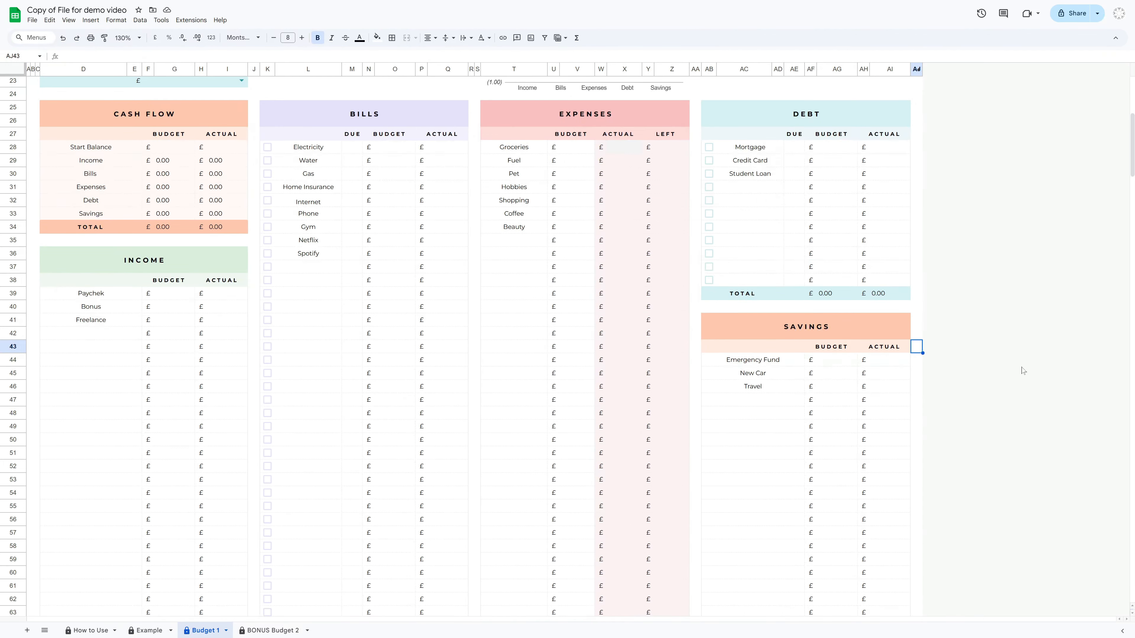
{"action": "scroll", "coordinate": [1023, 370], "scroll_direction": "up", "scroll_amount": 2}
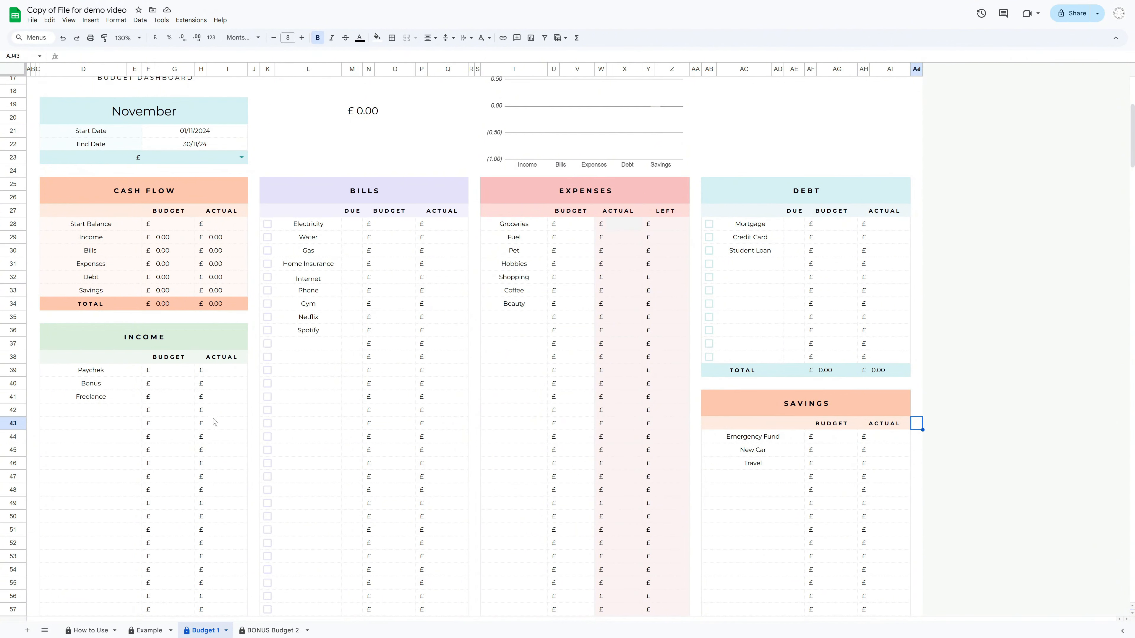
{"action": "left_click", "coordinate": [181, 360]}
{"action": "left_click", "coordinate": [414, 213]}
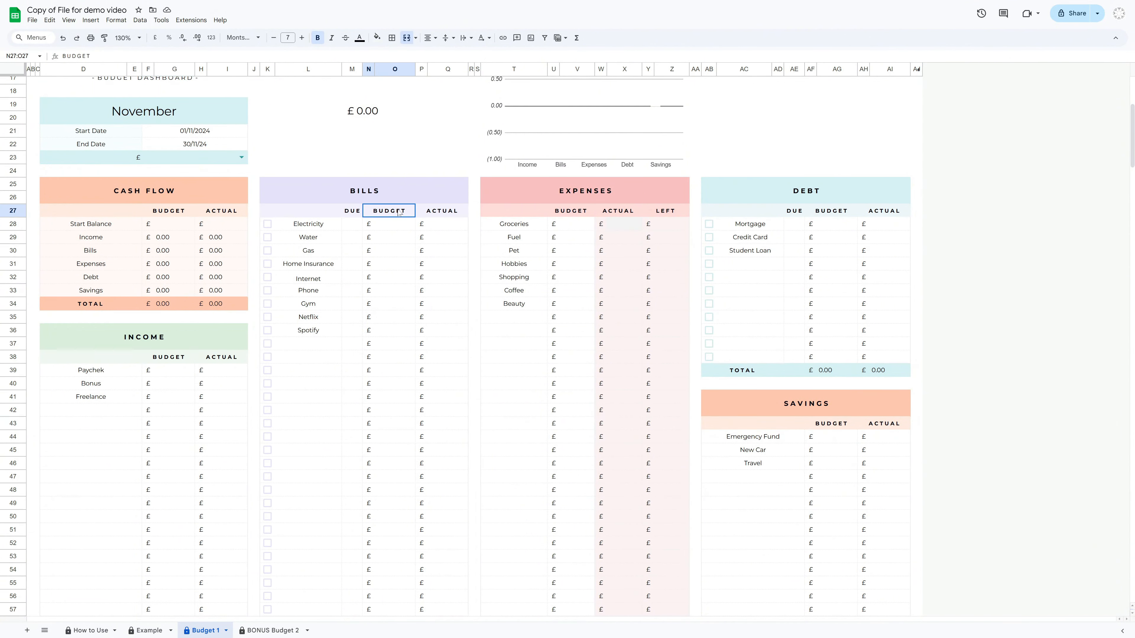
{"action": "left_click", "coordinate": [590, 216]}
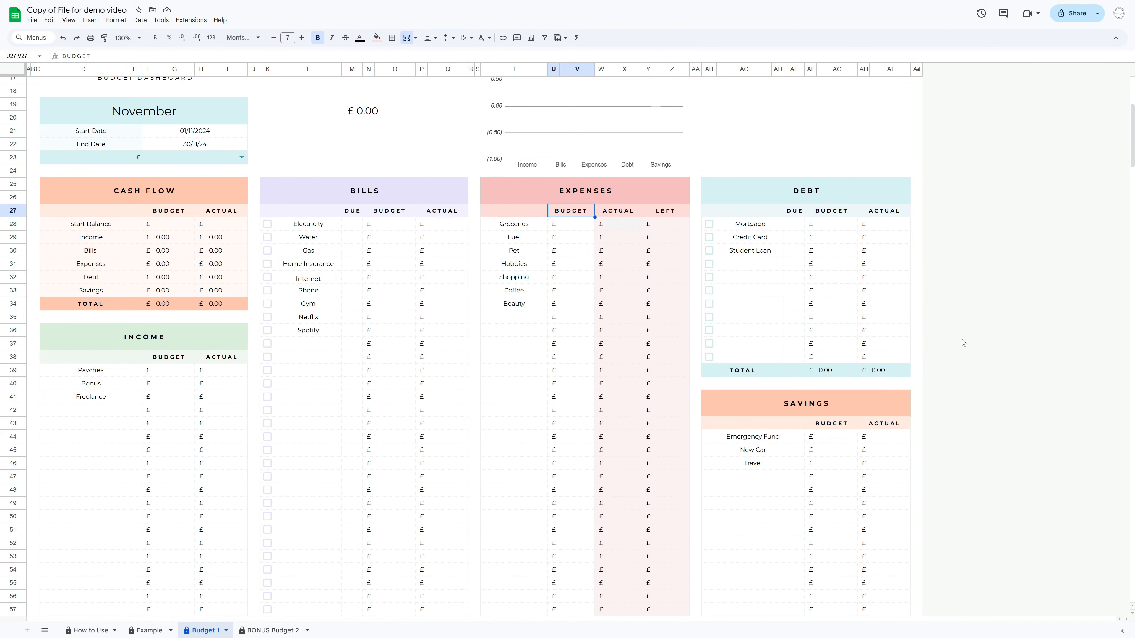
{"action": "left_click", "coordinate": [917, 344]}
{"action": "scroll", "coordinate": [1014, 405], "scroll_direction": "up", "scroll_amount": 4}
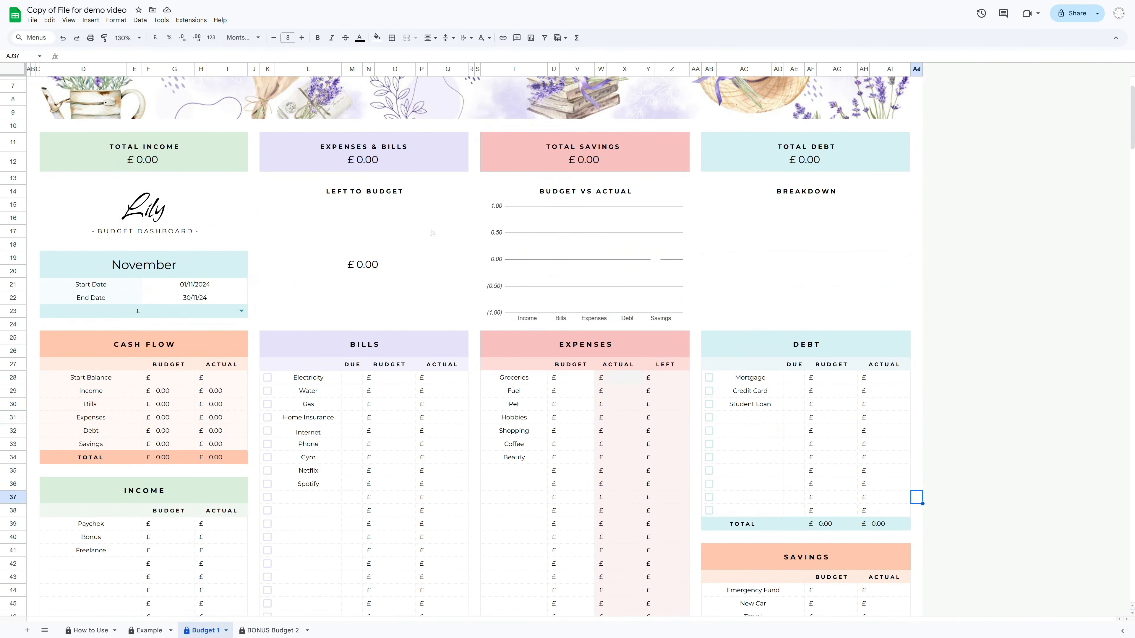
{"action": "left_click", "coordinate": [329, 193]}
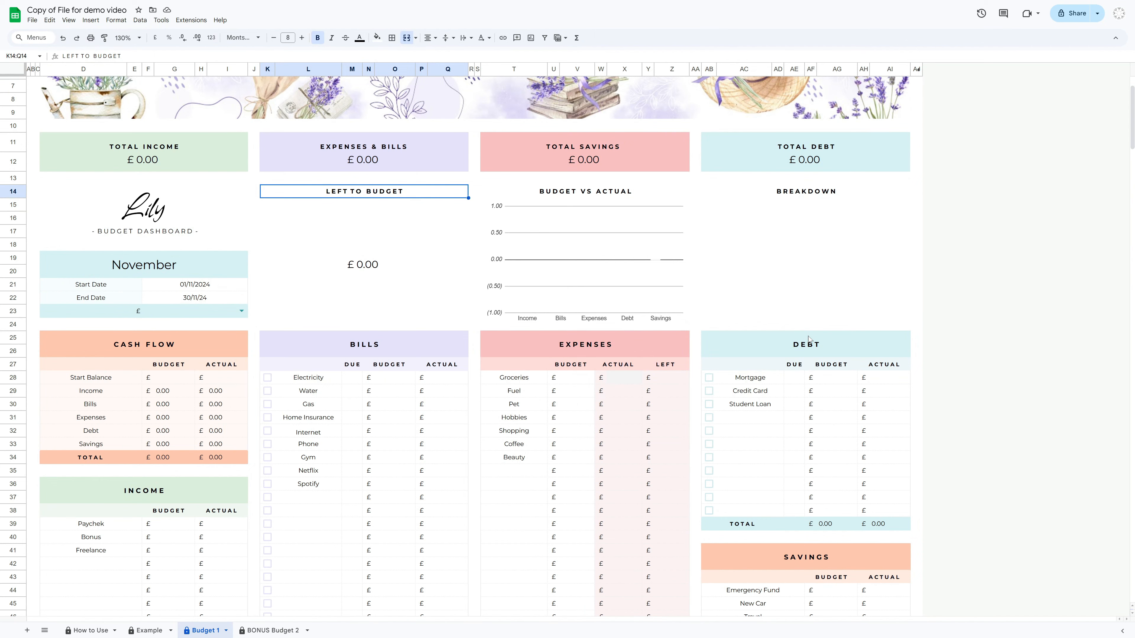
{"action": "left_click", "coordinate": [447, 379]}
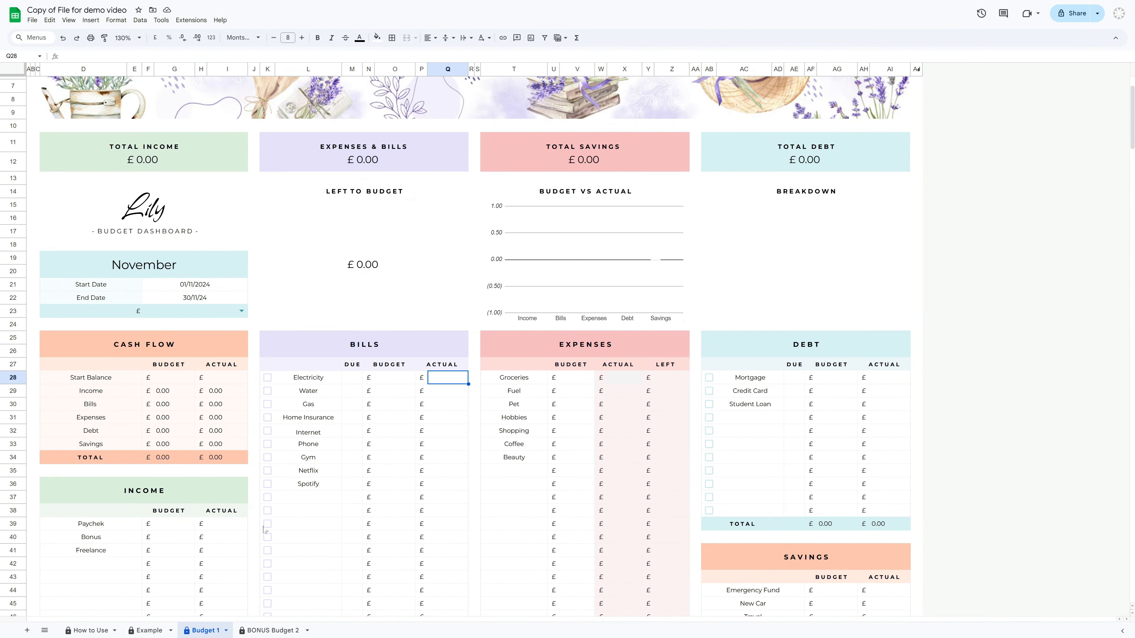
{"action": "left_click", "coordinate": [217, 527]}
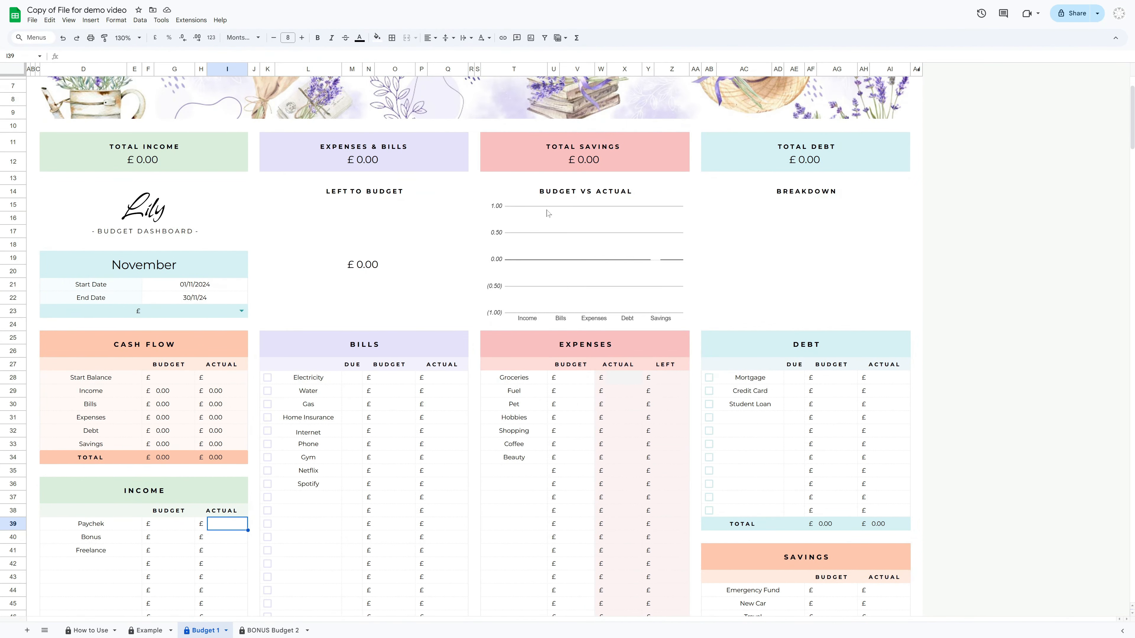
{"action": "scroll", "coordinate": [546, 212], "scroll_direction": "down", "scroll_amount": 3}
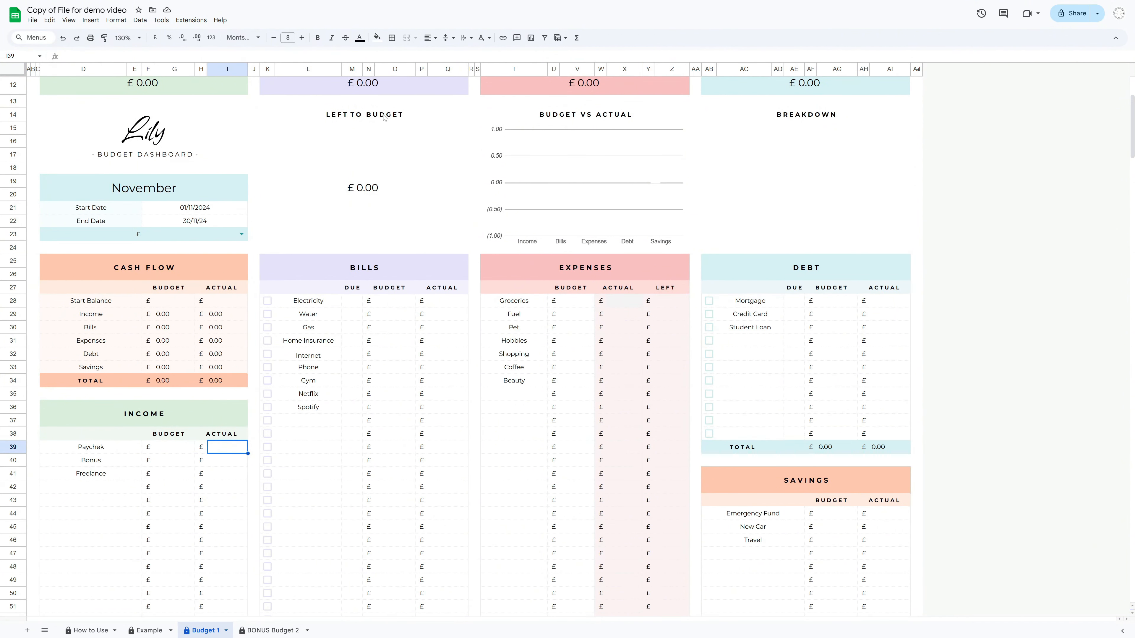
Switch the Left to Budget heading to LEFT TO SPEND and then back to LEFT TO BUDGET
{"action": "double_click", "coordinate": [413, 115]}
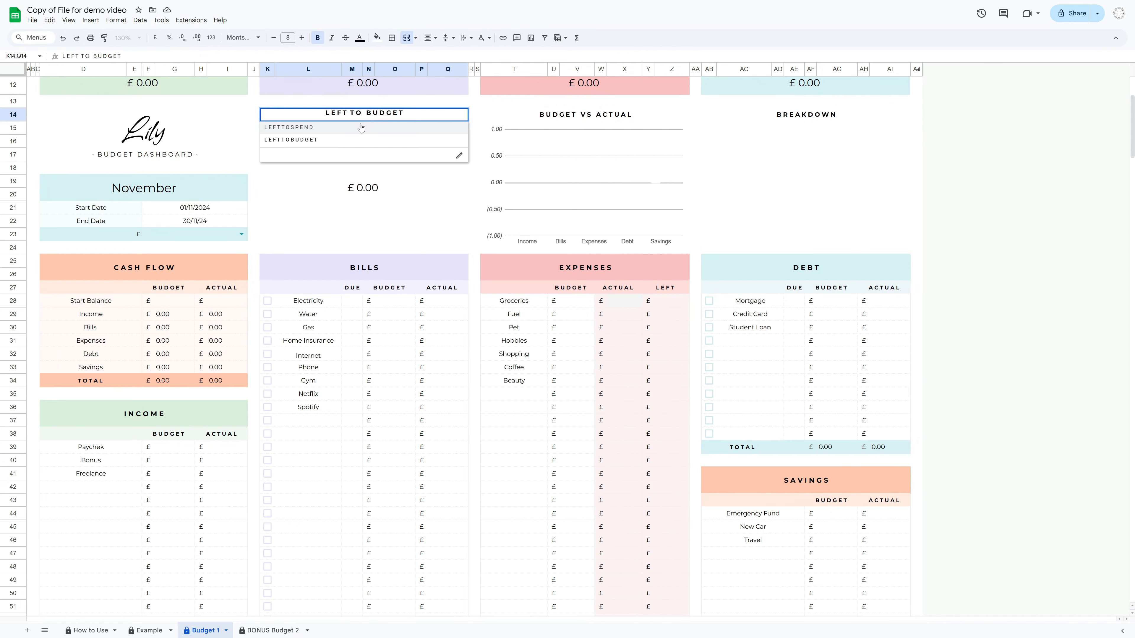
{"action": "left_click", "coordinate": [287, 130]}
{"action": "left_click", "coordinate": [357, 145]}
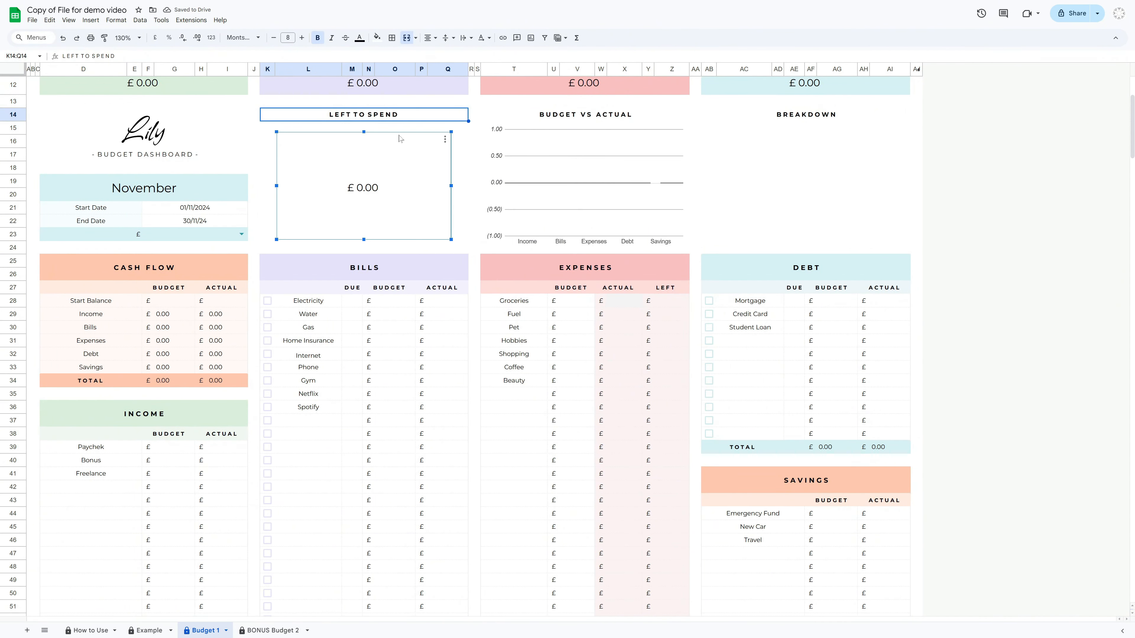
{"action": "double_click", "coordinate": [398, 112]}
{"action": "left_click", "coordinate": [381, 140]}
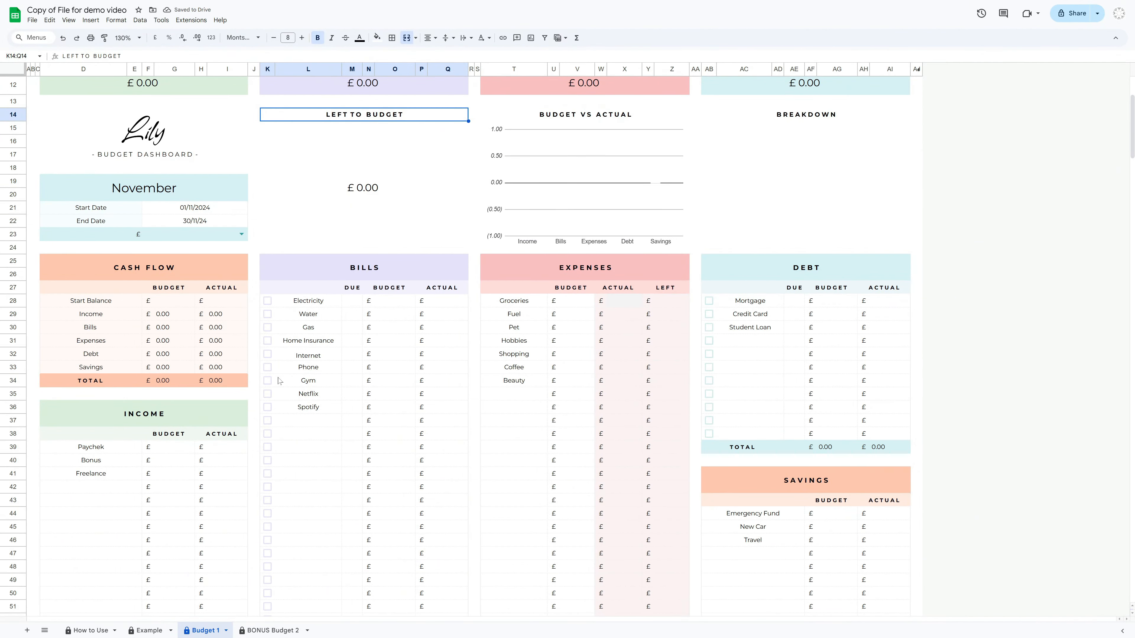
Review the section headers and the listed bill items on the dashboard
{"action": "left_click", "coordinate": [189, 413]}
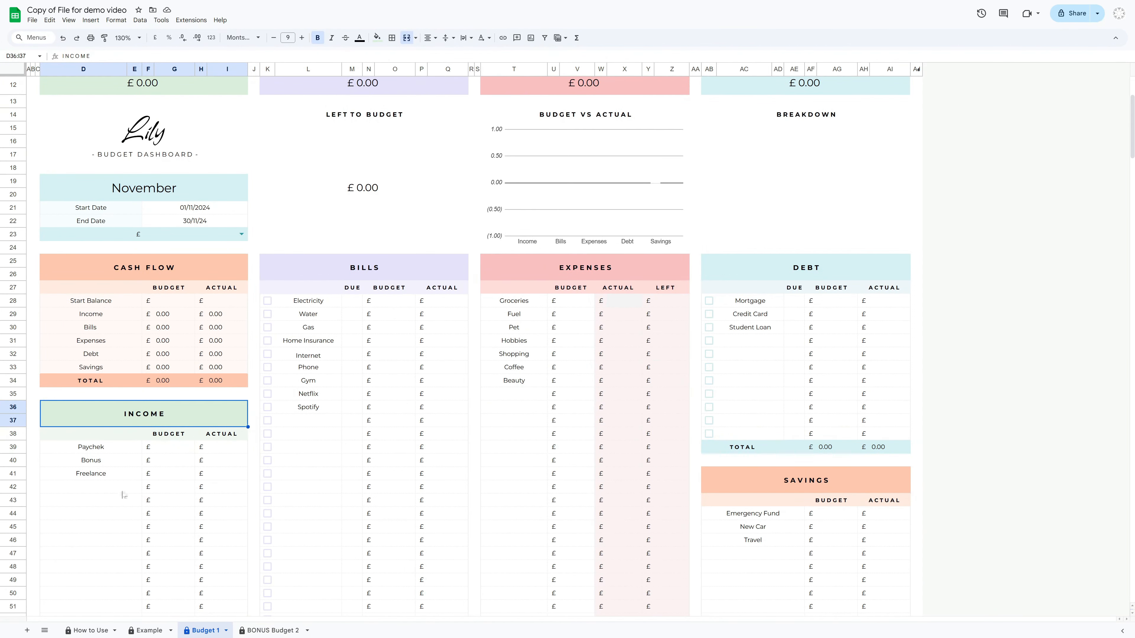
{"action": "left_click", "coordinate": [168, 453]}
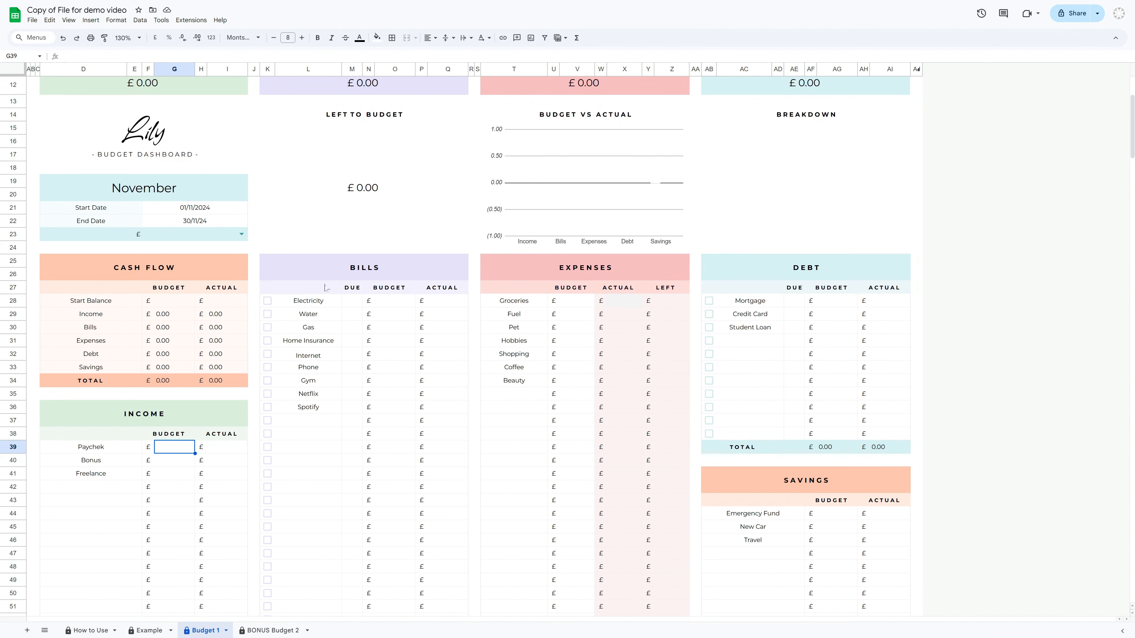
{"action": "left_click", "coordinate": [325, 275]}
{"action": "left_click", "coordinate": [757, 264]}
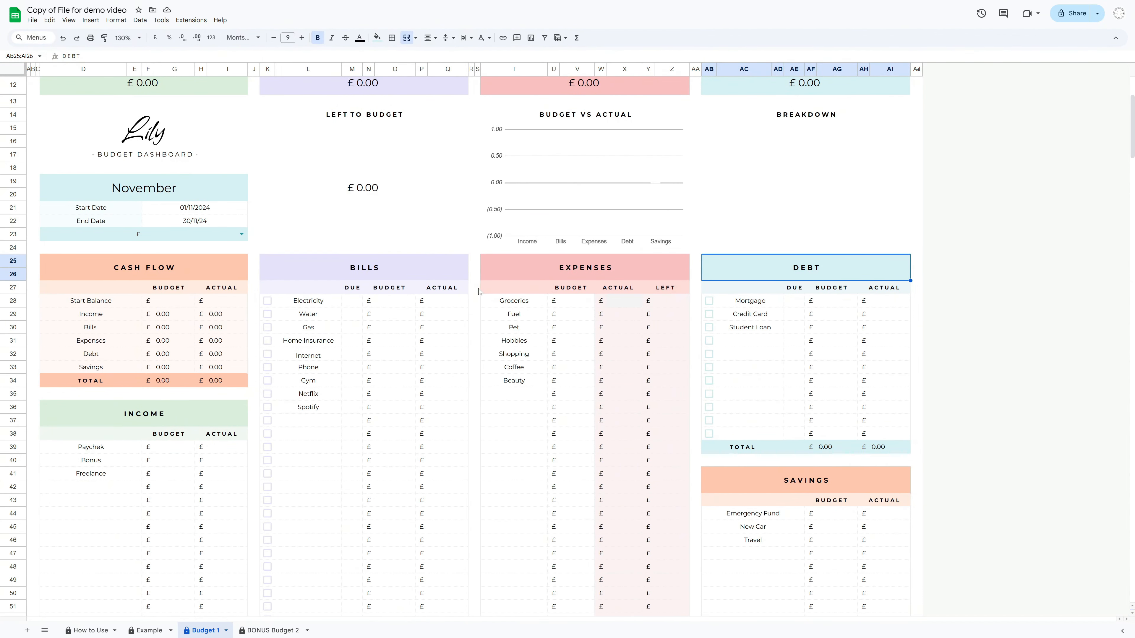
{"action": "left_click", "coordinate": [313, 367]}
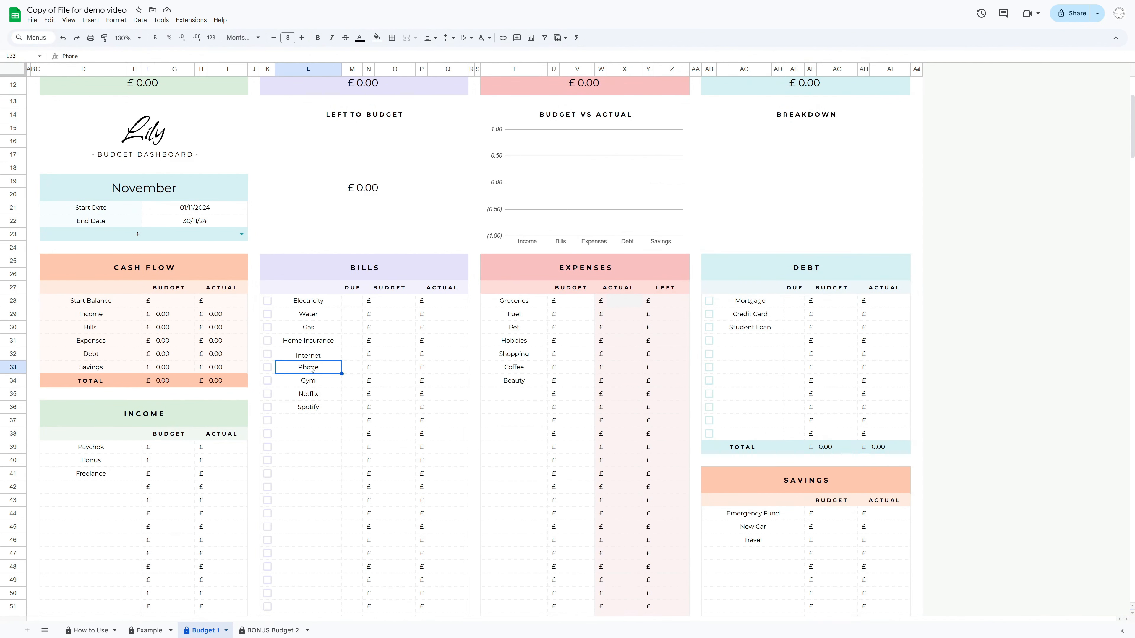
{"action": "left_click", "coordinate": [325, 384]}
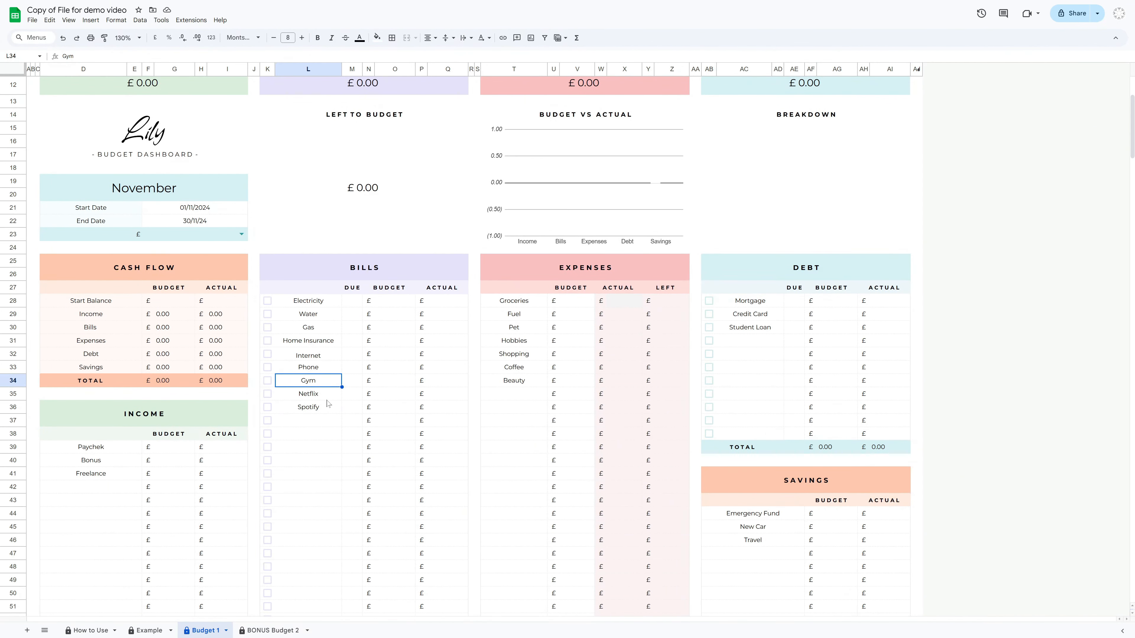
{"action": "left_click", "coordinate": [326, 396]}
{"action": "left_click", "coordinate": [319, 411]}
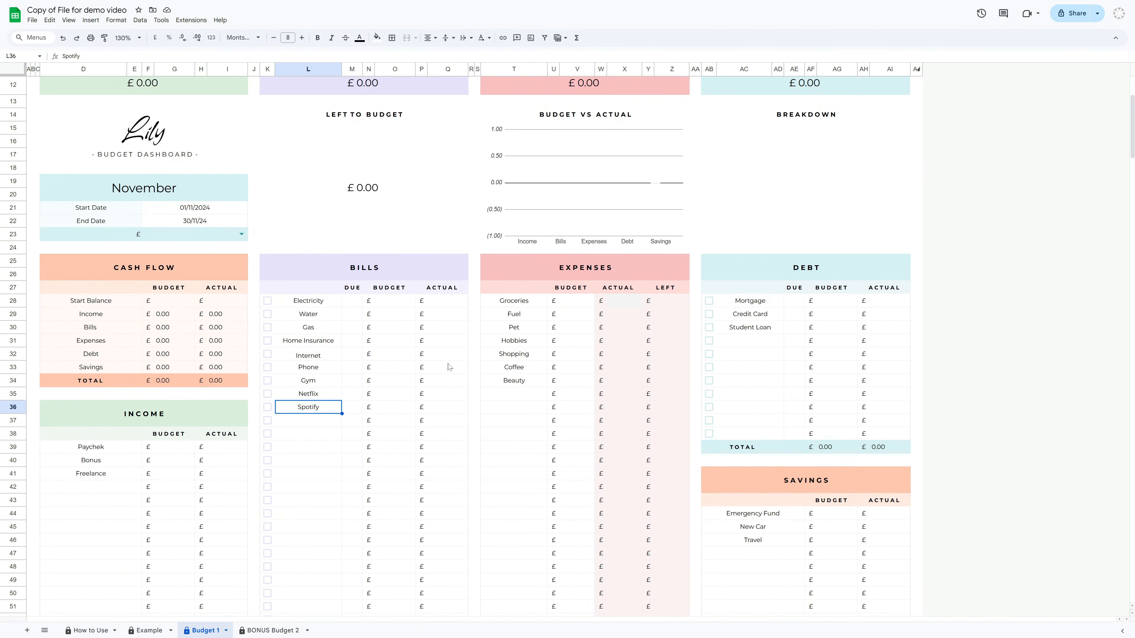
{"action": "left_click", "coordinate": [824, 279]}
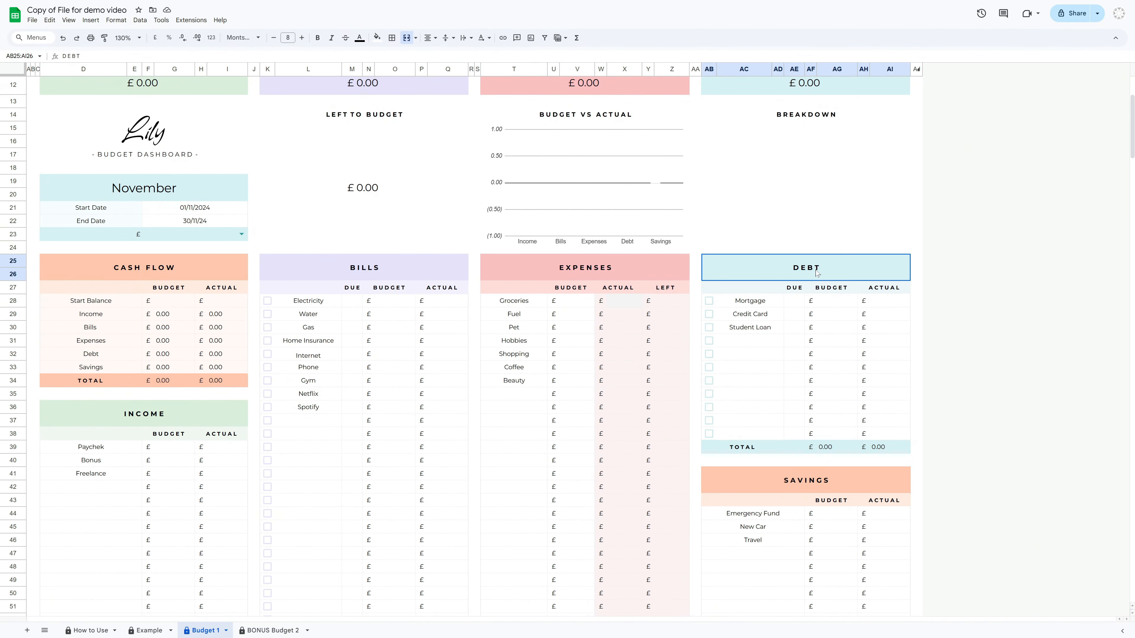
Examine the due and budget columns of the Bills and Debt sections
{"action": "left_click", "coordinate": [767, 317]}
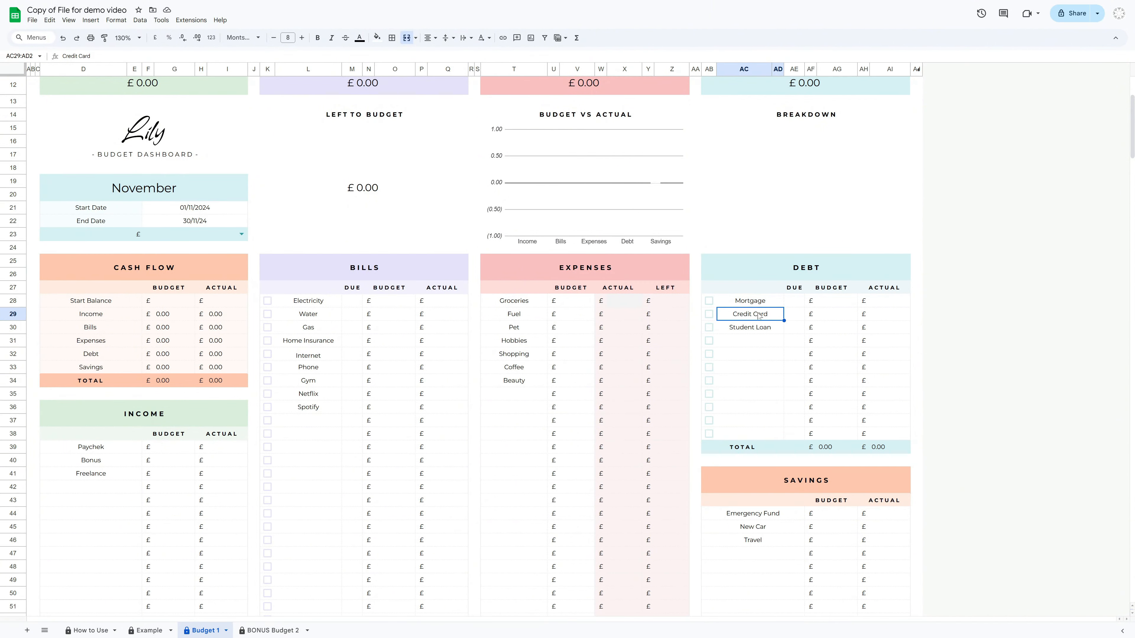
{"action": "left_click", "coordinate": [760, 307]}
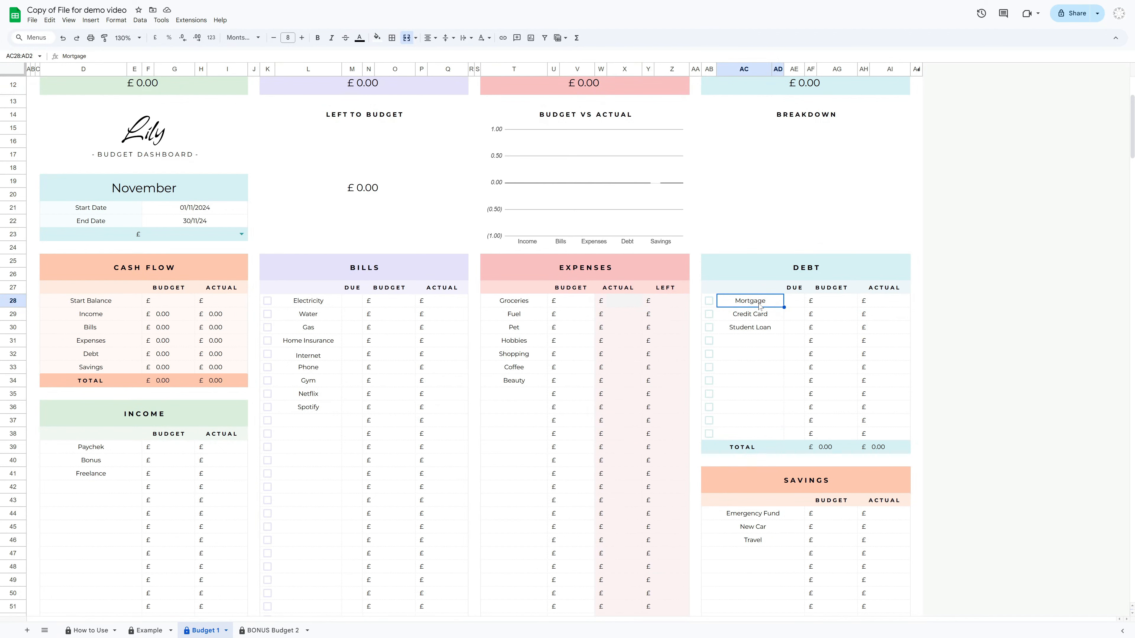
{"action": "left_click", "coordinate": [318, 315]}
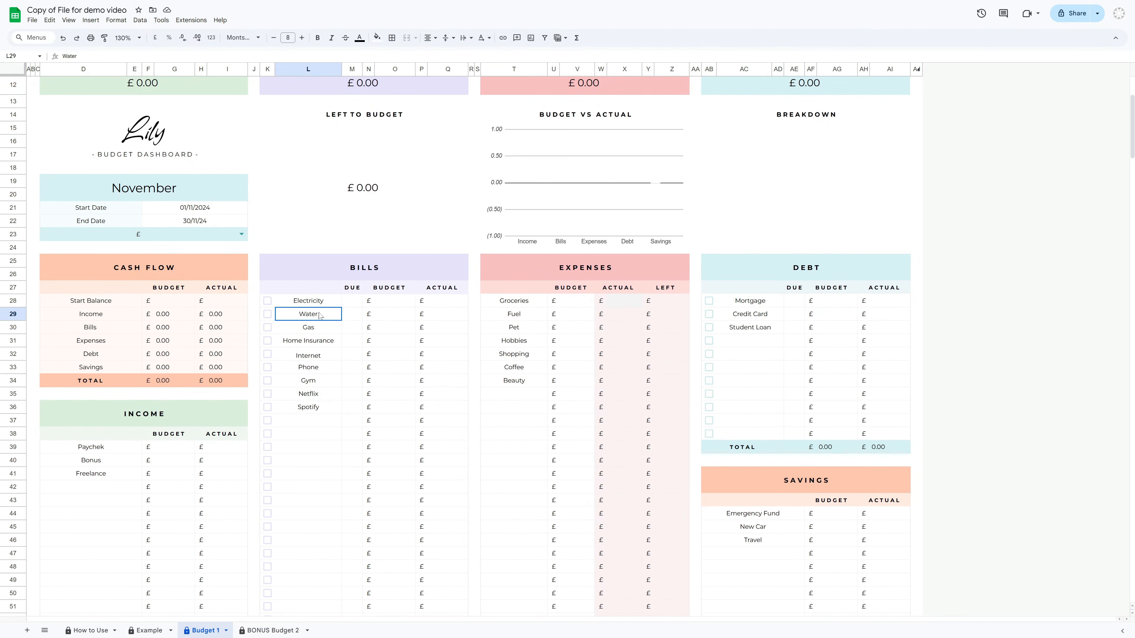
{"action": "left_click", "coordinate": [318, 328]}
{"action": "left_click", "coordinate": [320, 316]}
{"action": "left_click_drag", "start_coordinate": [362, 303], "coordinate": [358, 369]}
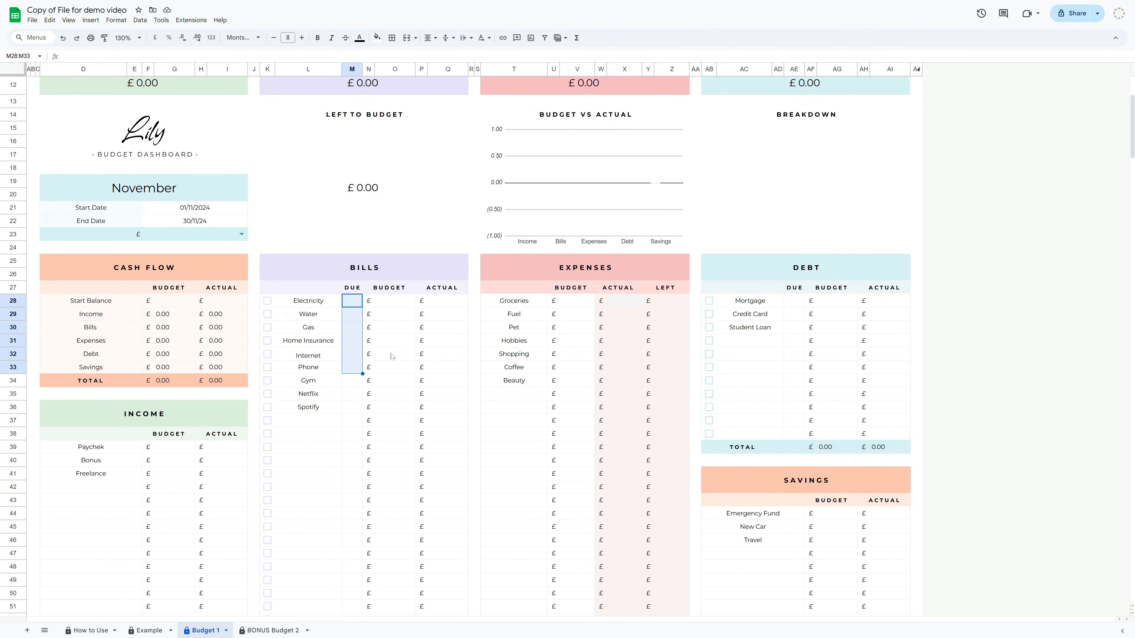
{"action": "left_click", "coordinate": [794, 302]}
{"action": "left_click_drag", "start_coordinate": [794, 306], "coordinate": [788, 356]}
{"action": "left_click", "coordinate": [787, 356]}
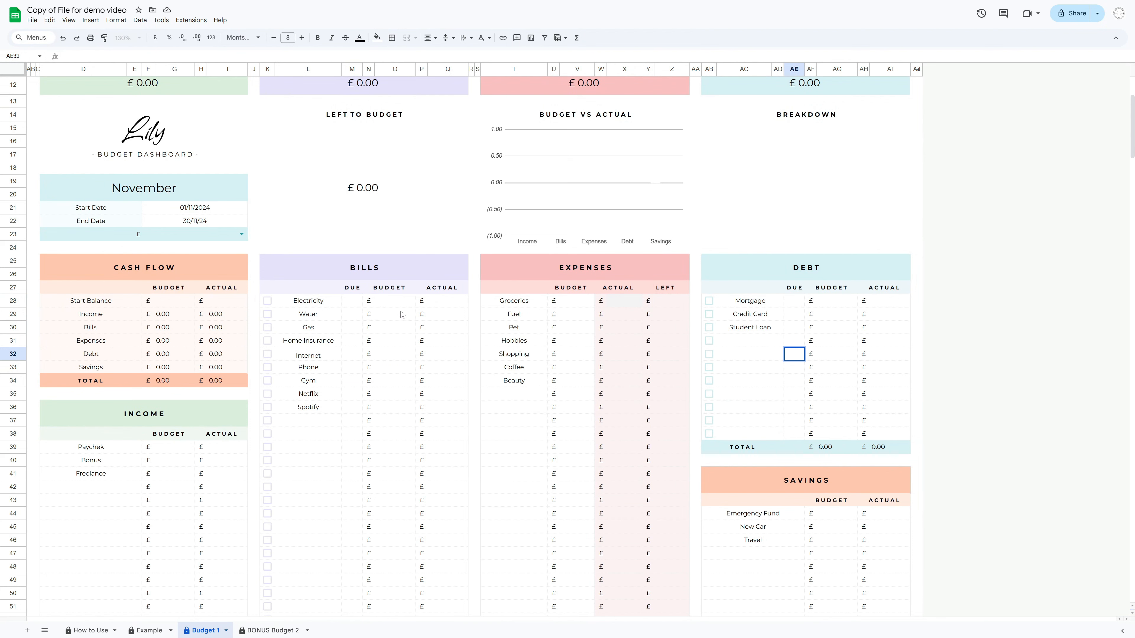
{"action": "left_click_drag", "start_coordinate": [395, 305], "coordinate": [398, 358]}
{"action": "left_click_drag", "start_coordinate": [835, 303], "coordinate": [833, 361]}
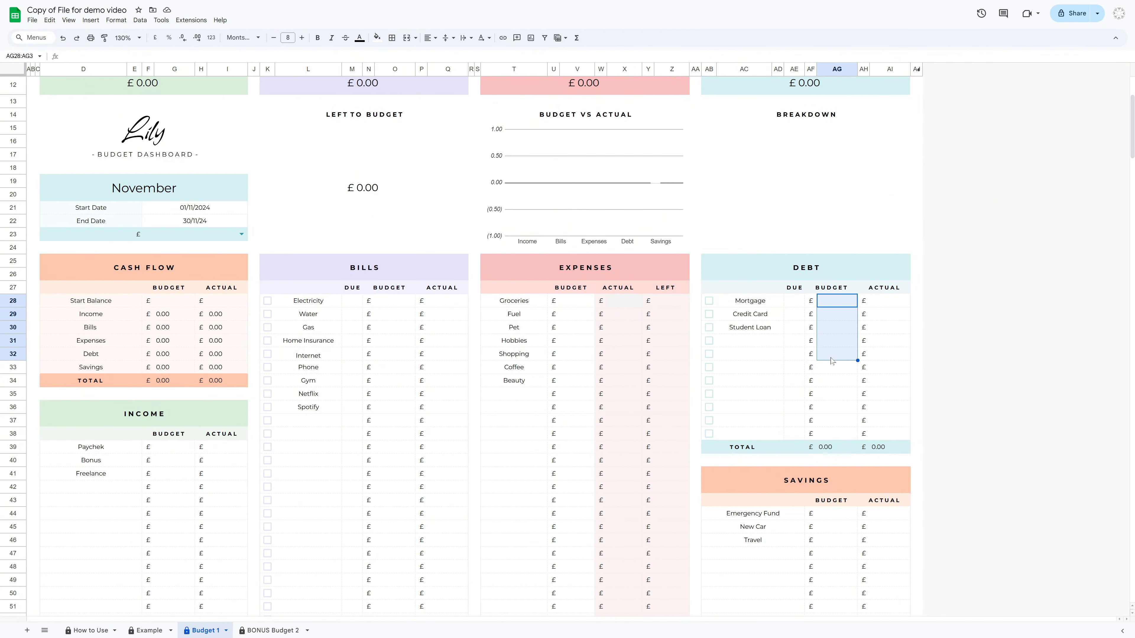
Enter bill due days 5, 11, 3, 12, 22, 26, 11, 12 and 1 for Electricity through Spotify
{"action": "left_click", "coordinate": [352, 301]}
{"action": "type", "text": "5 11 "}
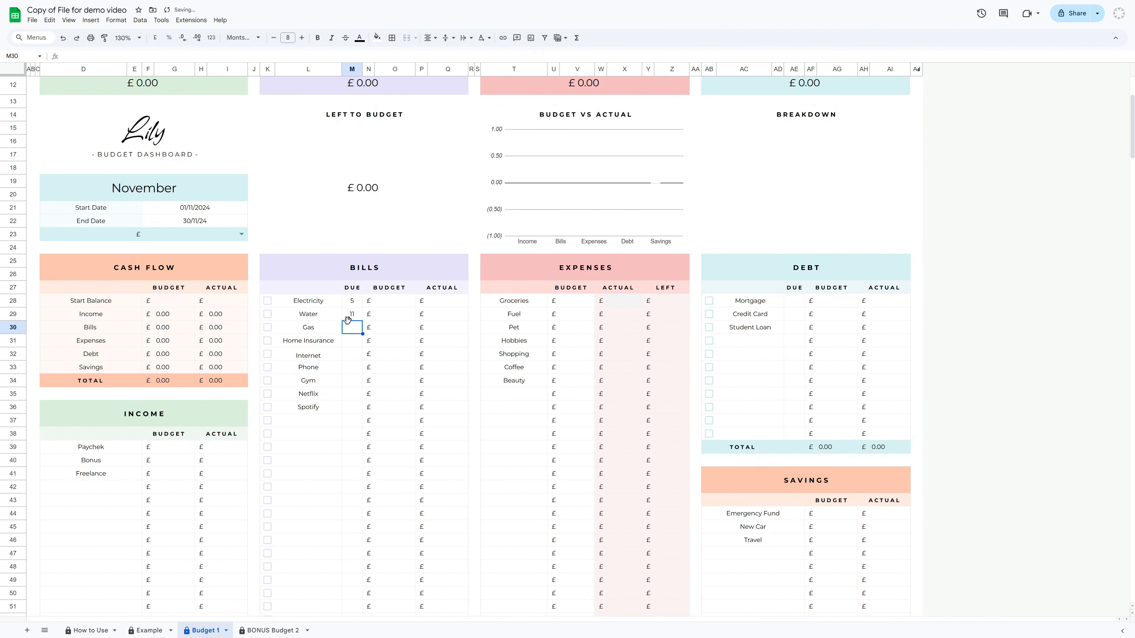
{"action": "type", "text": "3 12 22 26 11 12 1"}
Enter due days 3, 9 and 1 for Mortgage, Credit Card and Student Loan
{"action": "left_click", "coordinate": [794, 301]}
{"action": "type", "text": "3 9 1"}
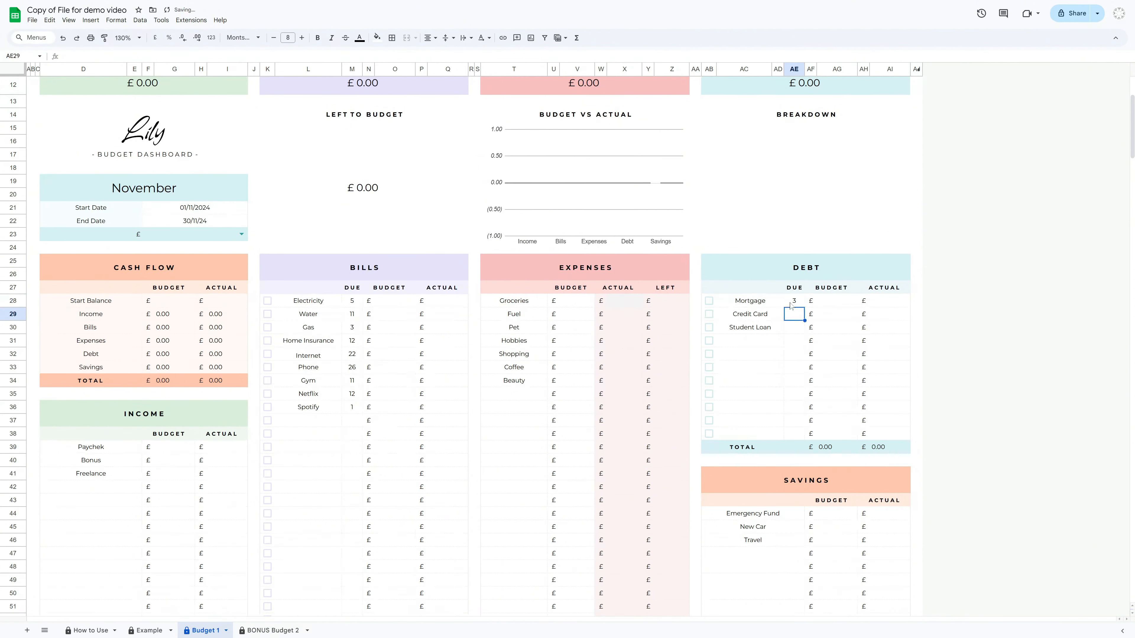
Enter bill budgets of 70, 60, 70, 20, 40, 30, 35, 17.99 and 17.99 for Electricity through Spotify
{"action": "left_click", "coordinate": [395, 306]}
{"action": "type", "text": "70 60 70 20"}
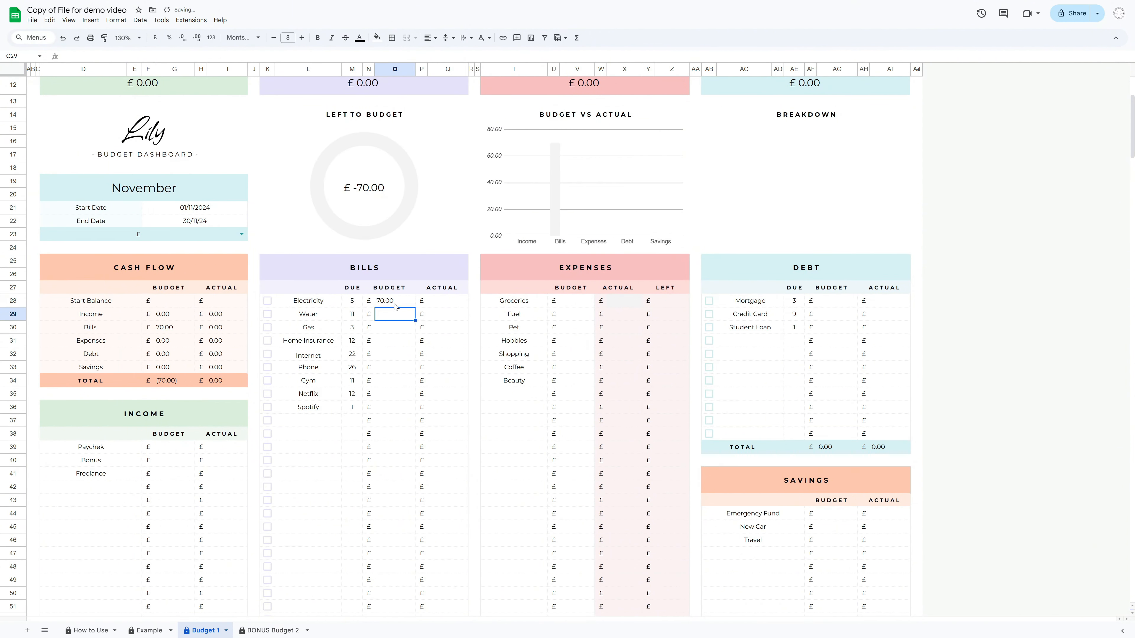
{"action": "key", "text": "Return"}
{"action": "type", "text": "40"}
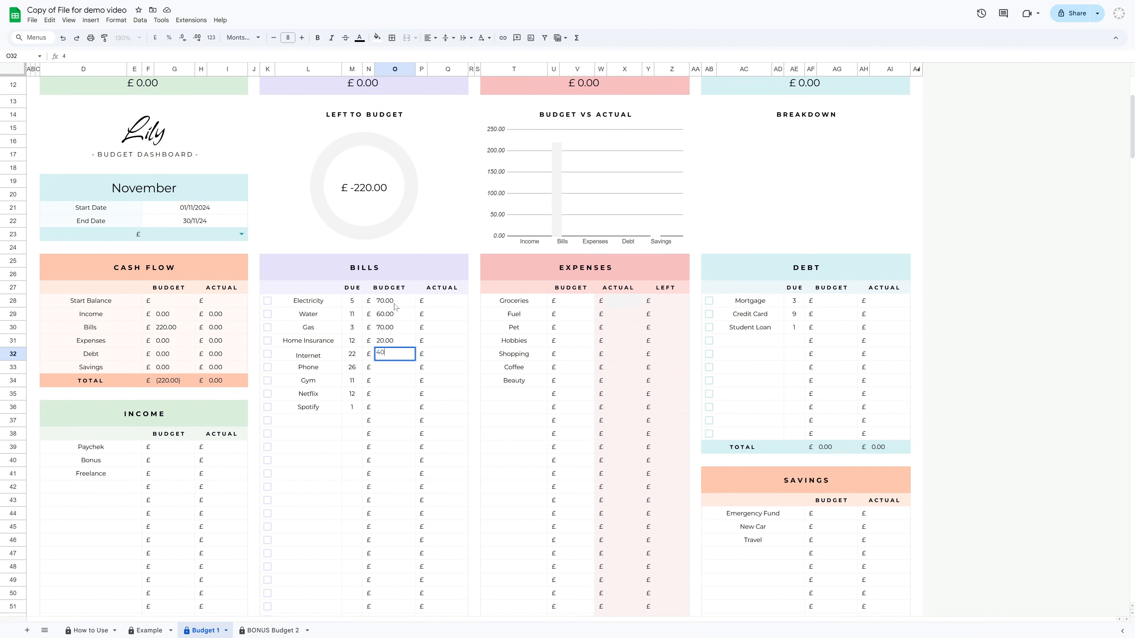
{"action": "key", "text": "Return"}
{"action": "type", "text": "30"}
{"action": "key", "text": "Return"}
{"action": "type", "text": "35"}
{"action": "key", "text": "Return"}
{"action": "type", "text": "17.99"}
{"action": "key", "text": "Return"}
{"action": "type", "text": "17.99"}
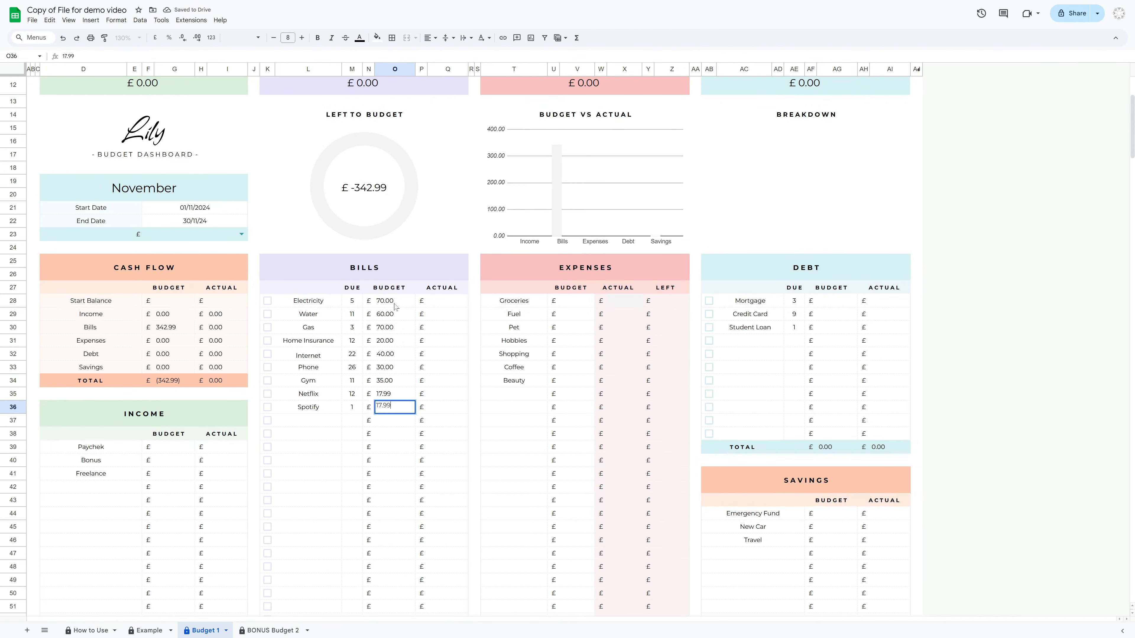
Enter debt budgets of 250, 250 and 300 for Mortgage, Credit Card and Student Loan
{"action": "key", "text": "Return"}
{"action": "left_click", "coordinate": [832, 301]}
{"action": "type", "text": "250"}
{"action": "key", "text": "Return"}
{"action": "type", "text": "250"}
{"action": "key", "text": "Return"}
{"action": "type", "text": "300"}
{"action": "key", "text": "Return"}
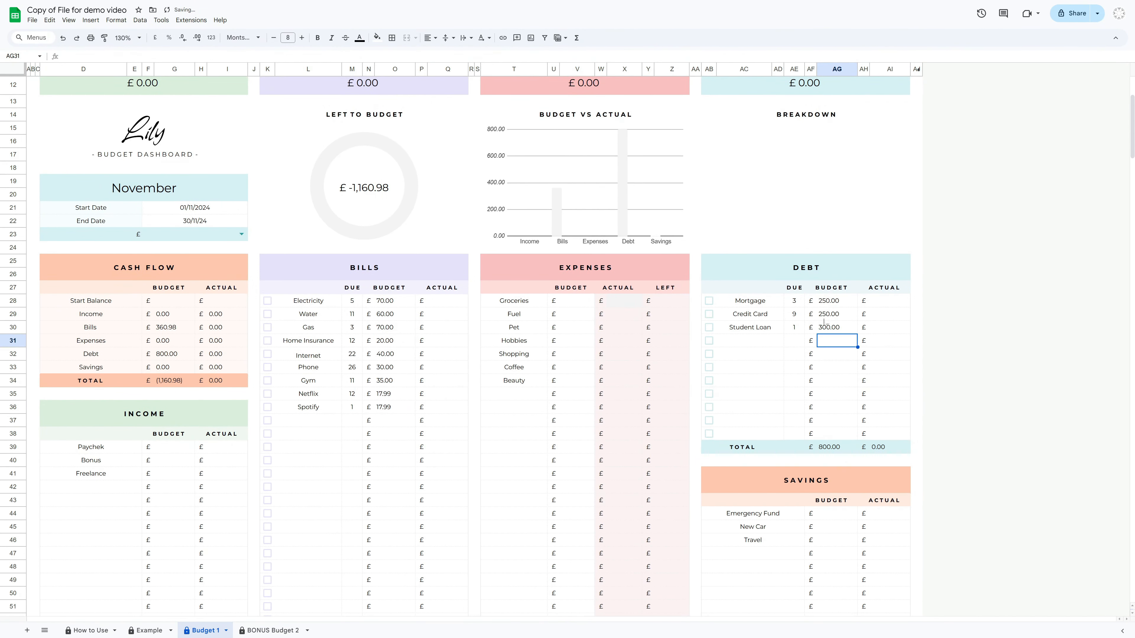
{"action": "key", "text": "Up"}
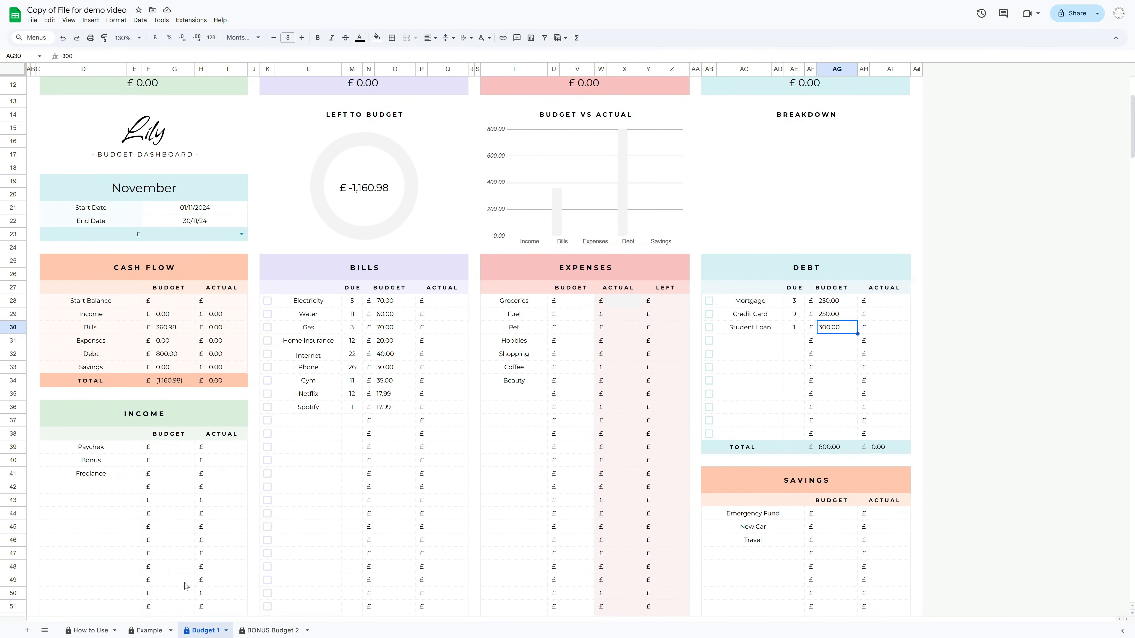
Sort the bill rows from Electricity to Spotify by the due-day column in ascending order
{"action": "left_click", "coordinate": [357, 302]}
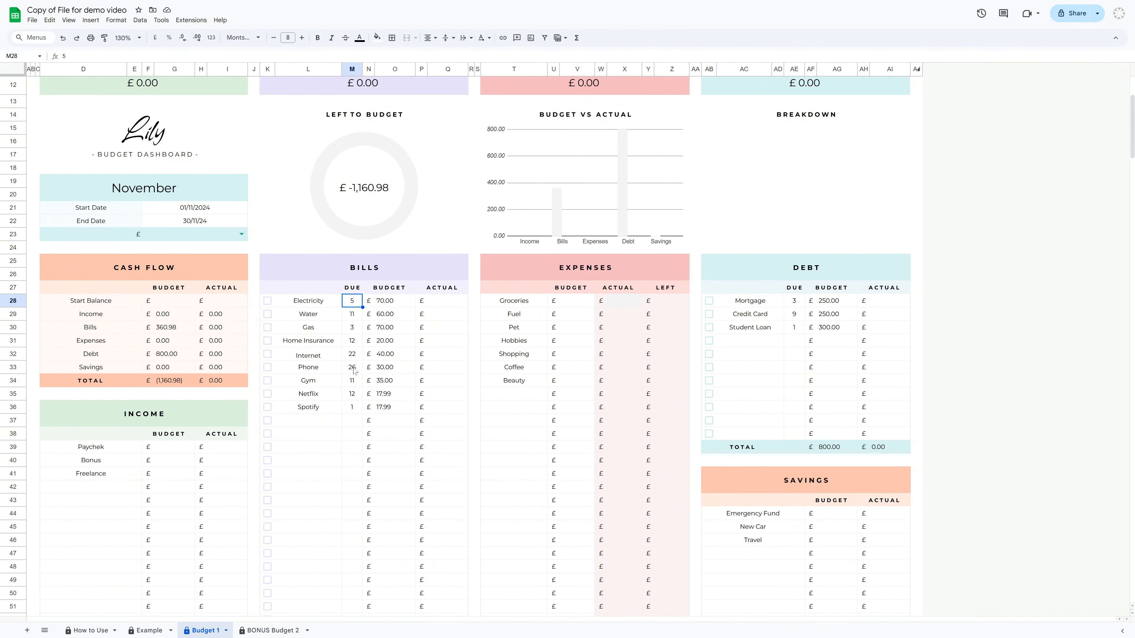
{"action": "left_click", "coordinate": [790, 305]}
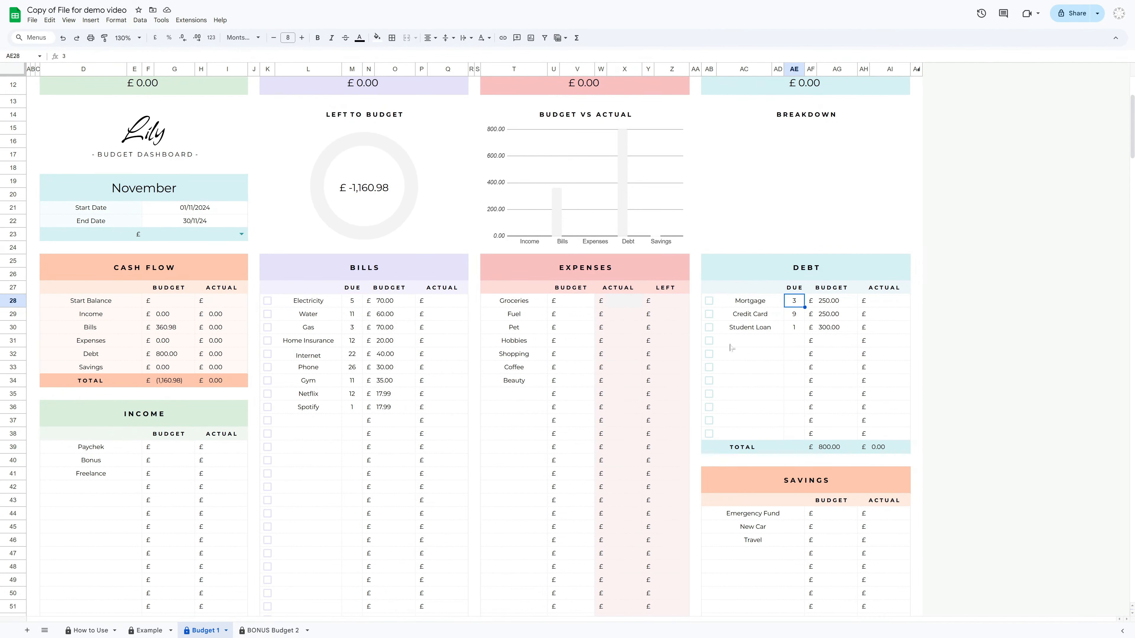
{"action": "left_click", "coordinate": [309, 303]}
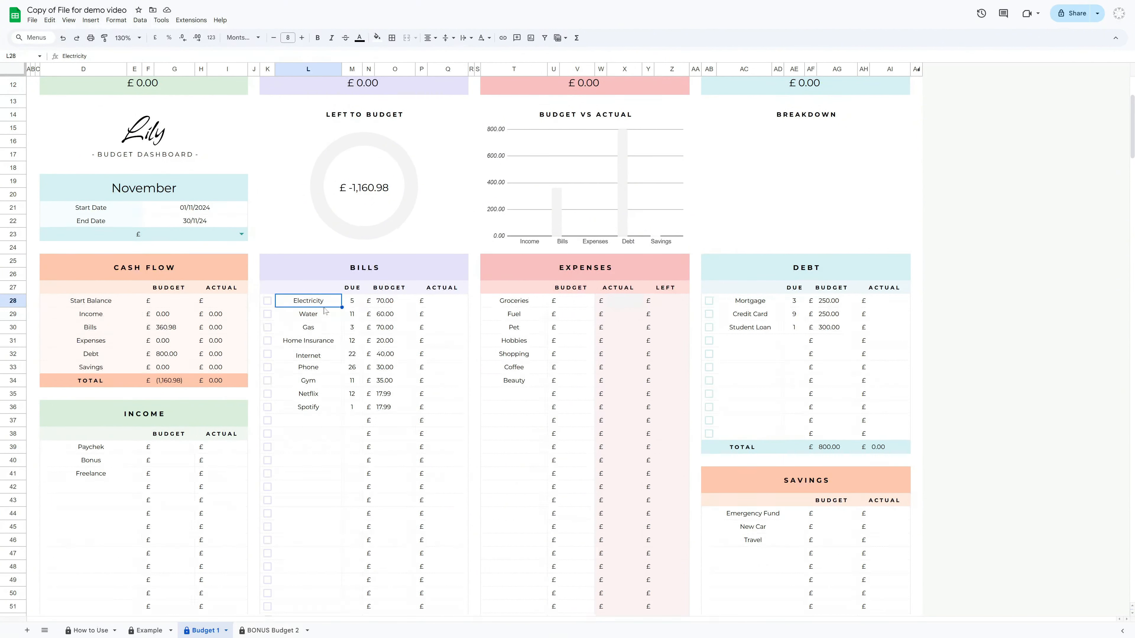
{"action": "left_click", "coordinate": [396, 411], "text": "shift"}
{"action": "right_click", "coordinate": [328, 324]}
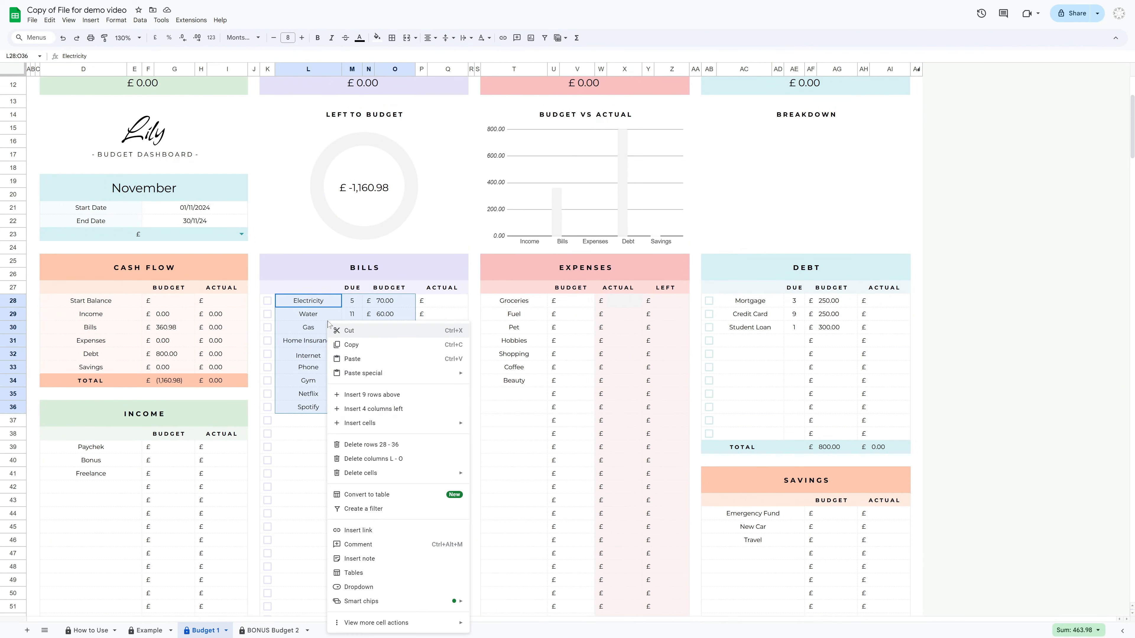
{"action": "mouse_move", "coordinate": [353, 626]}
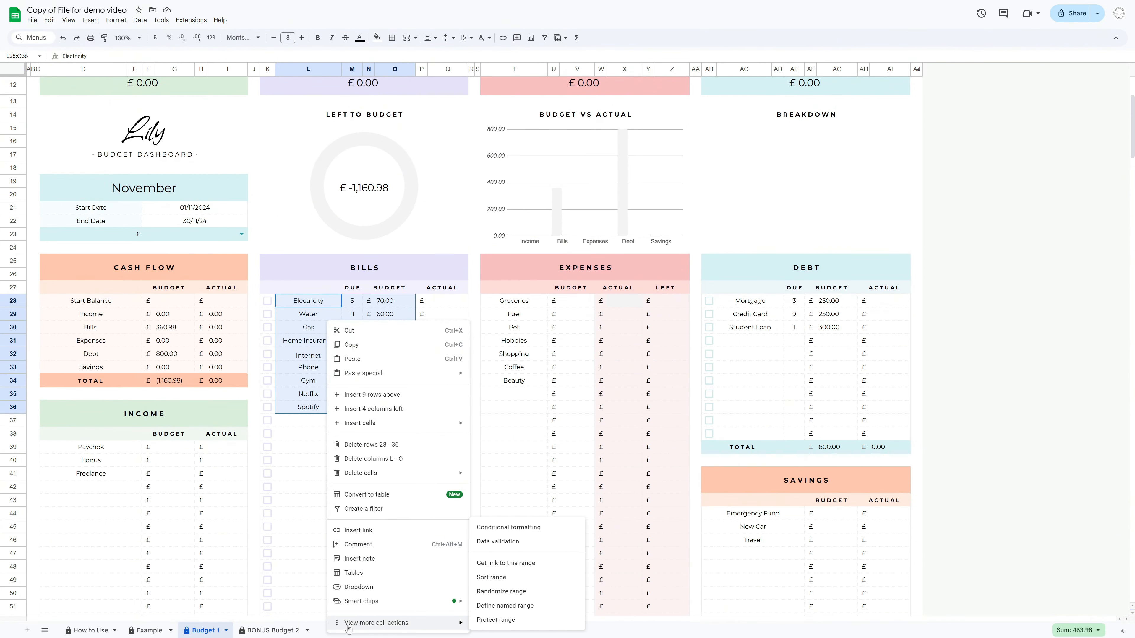
{"action": "left_click", "coordinate": [501, 581]}
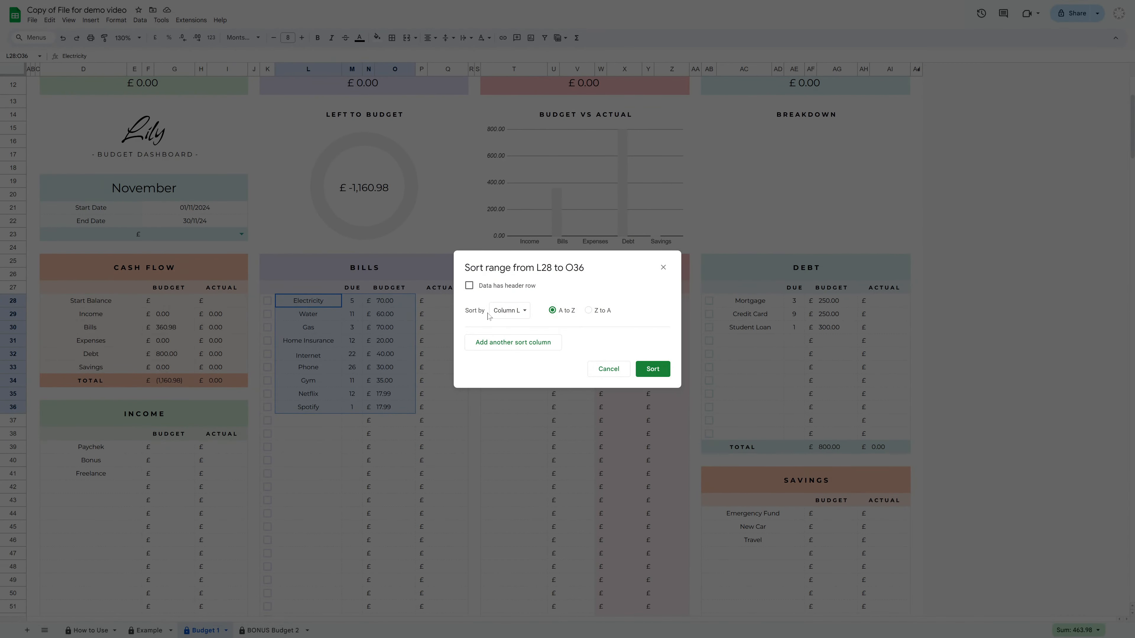
{"action": "left_click", "coordinate": [524, 313]}
{"action": "left_click", "coordinate": [532, 331]}
{"action": "left_click", "coordinate": [652, 369]}
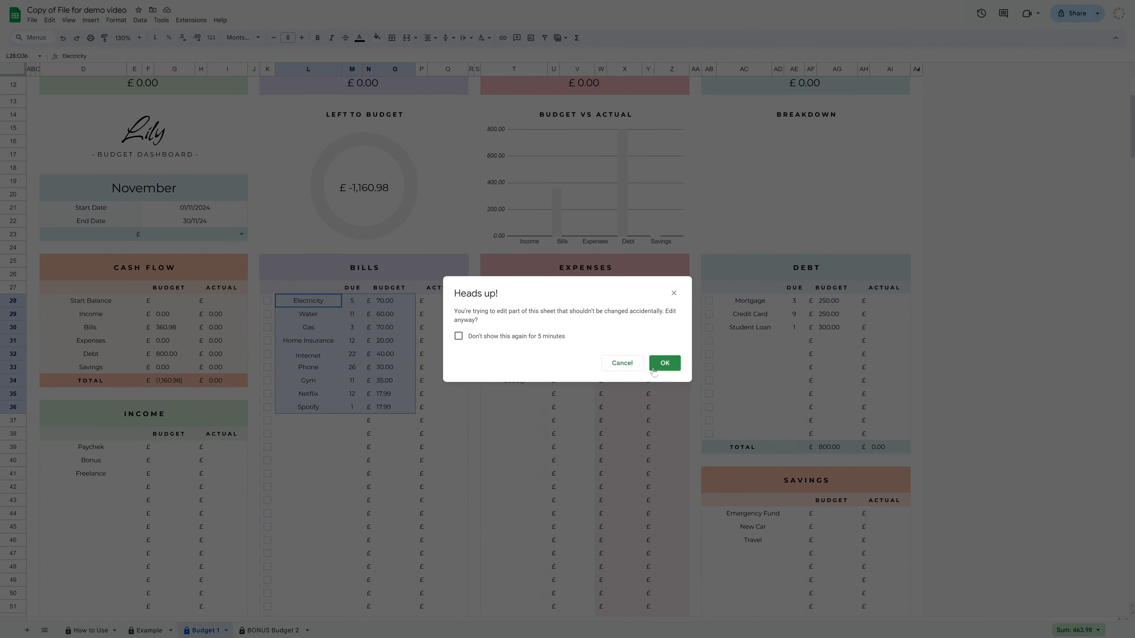
{"action": "left_click", "coordinate": [652, 368]}
{"action": "left_click", "coordinate": [353, 433]}
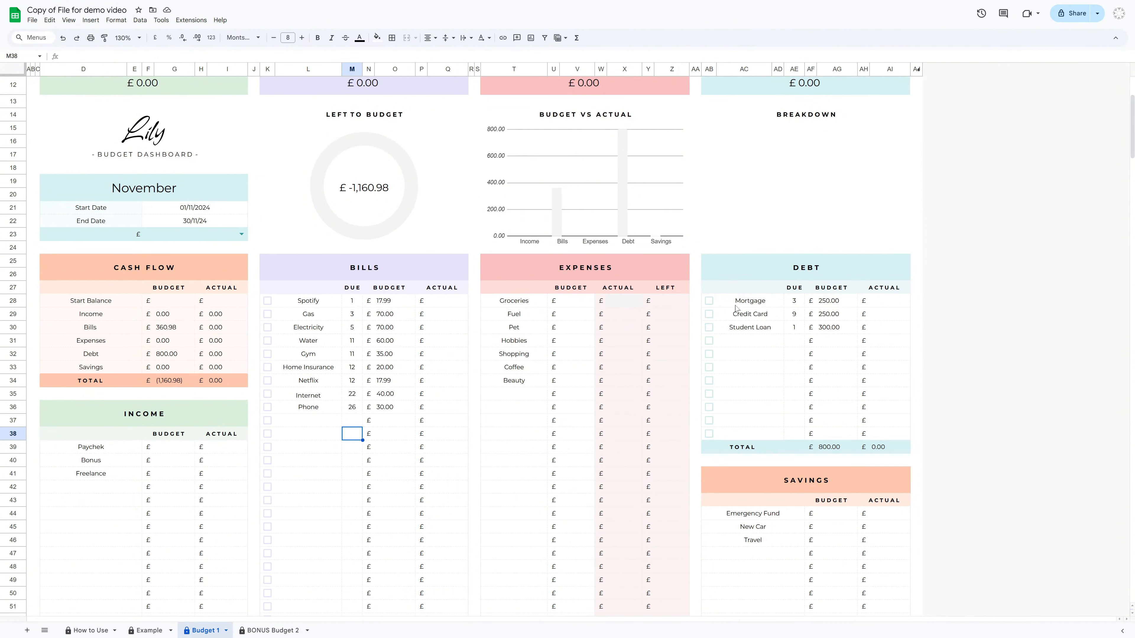
Sort the three debt rows by their due-day column in ascending order
{"action": "left_click_drag", "start_coordinate": [739, 305], "coordinate": [831, 331]}
{"action": "right_click", "coordinate": [765, 326]}
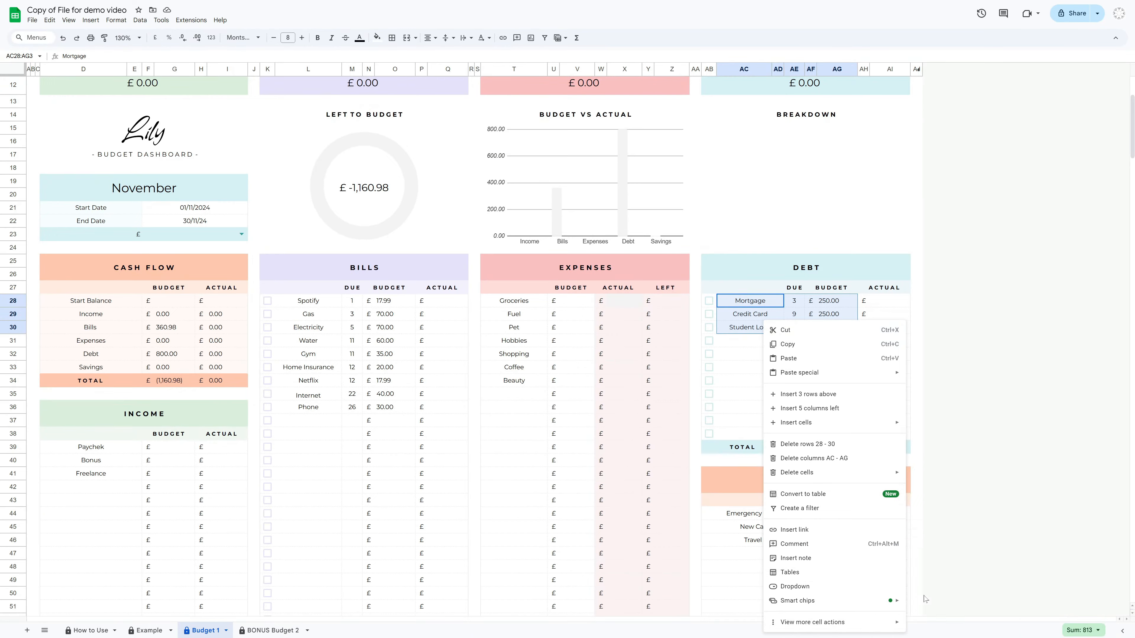
{"action": "mouse_move", "coordinate": [804, 622]}
{"action": "left_click", "coordinate": [961, 580]}
{"action": "left_click", "coordinate": [511, 310]}
{"action": "left_click", "coordinate": [539, 341]}
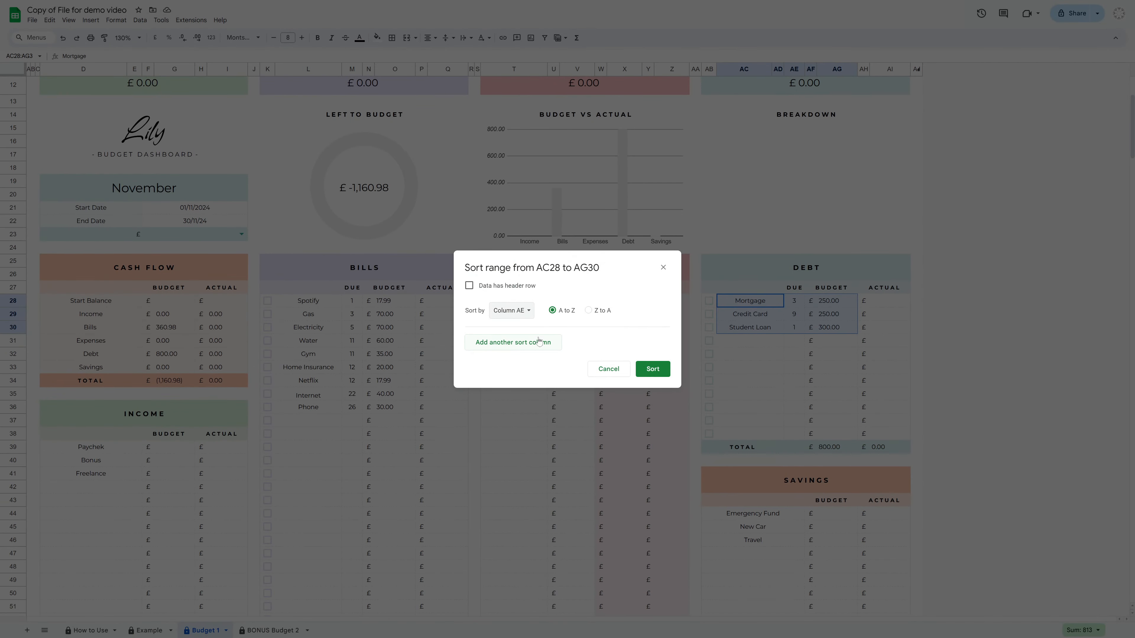
{"action": "left_click", "coordinate": [653, 369]}
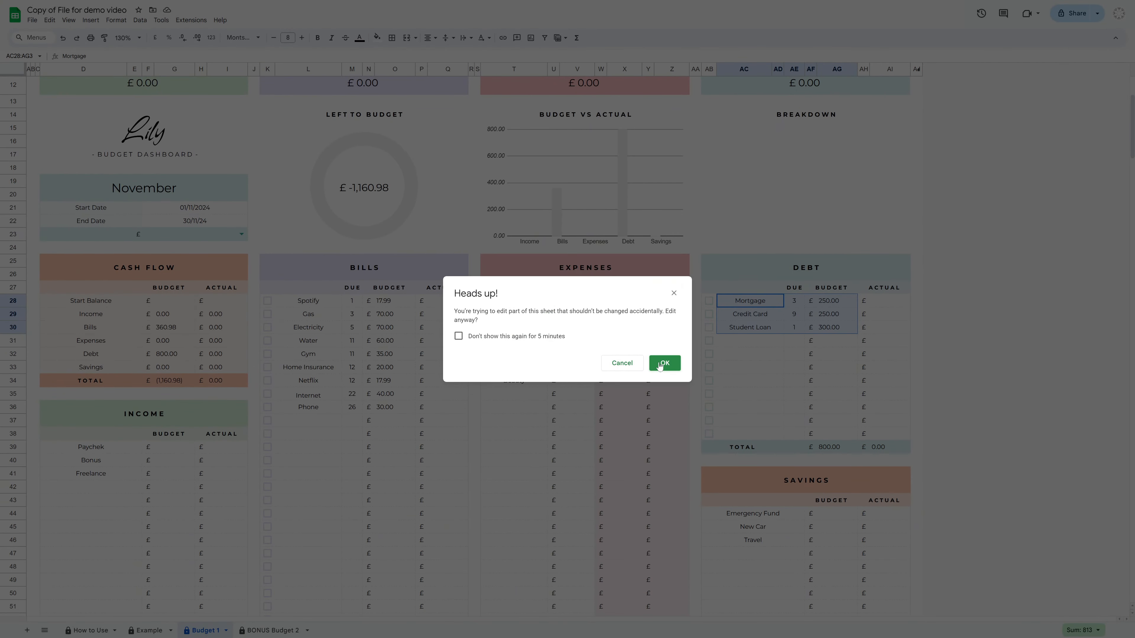
{"action": "left_click", "coordinate": [656, 367]}
{"action": "left_click", "coordinate": [916, 366]}
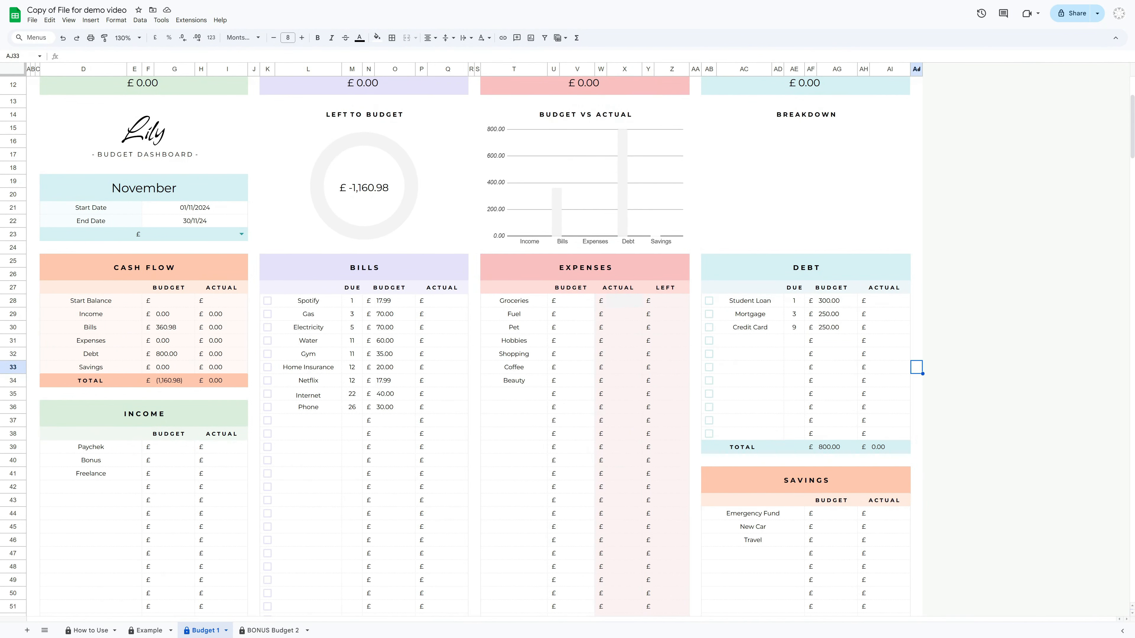
Tick and untick the paid checkboxes of the Spotify and Gas bills
{"action": "left_click", "coordinate": [267, 300]}
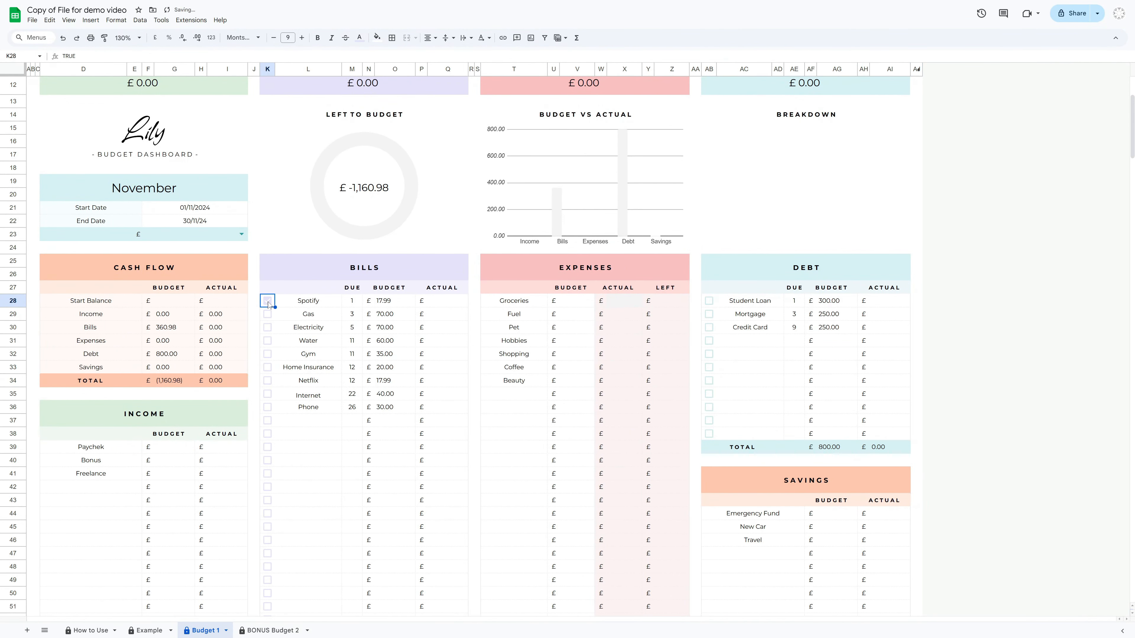
{"action": "left_click", "coordinate": [268, 314]}
{"action": "left_click", "coordinate": [268, 301]}
{"action": "left_click", "coordinate": [268, 314]}
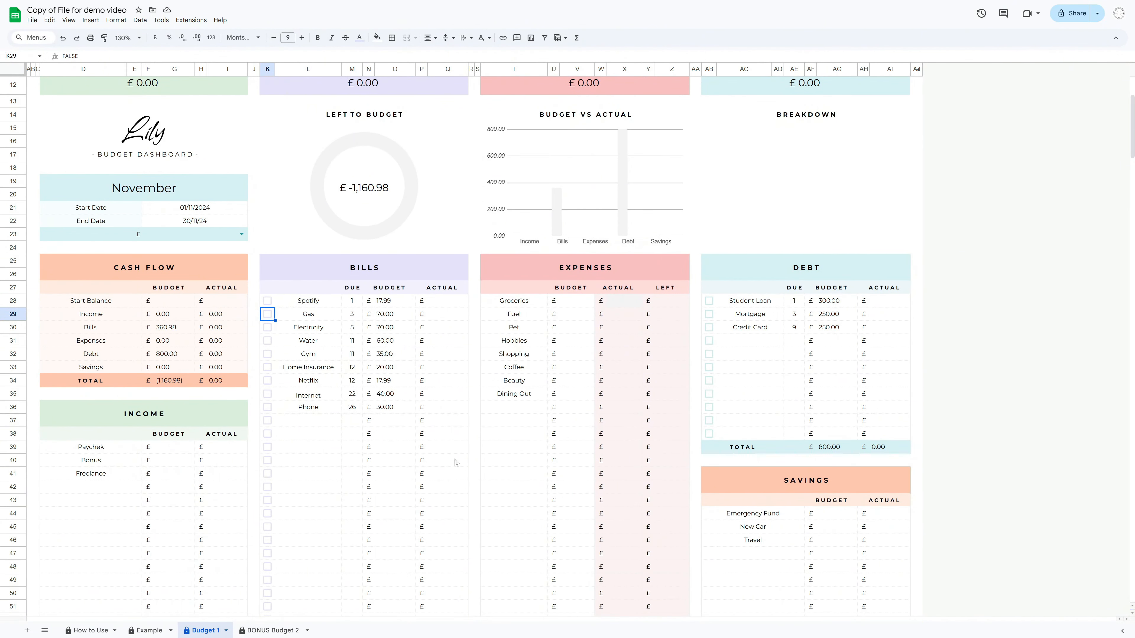
Review the expense categories and their budget column
{"action": "left_click", "coordinate": [613, 277]}
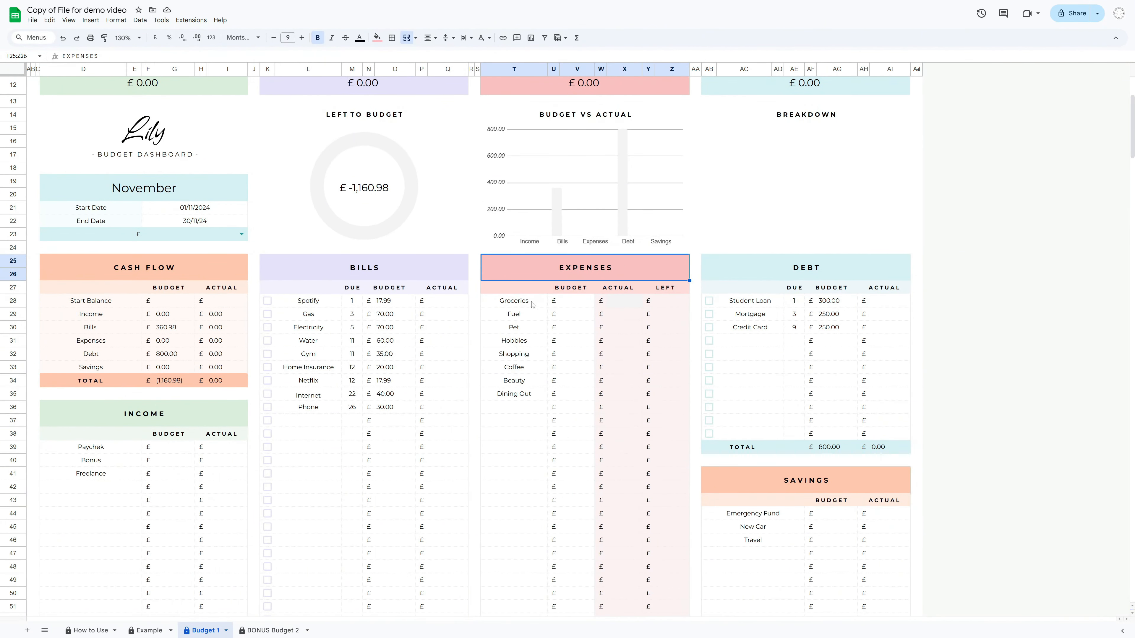
{"action": "left_click", "coordinate": [523, 315]}
{"action": "left_click", "coordinate": [521, 345]}
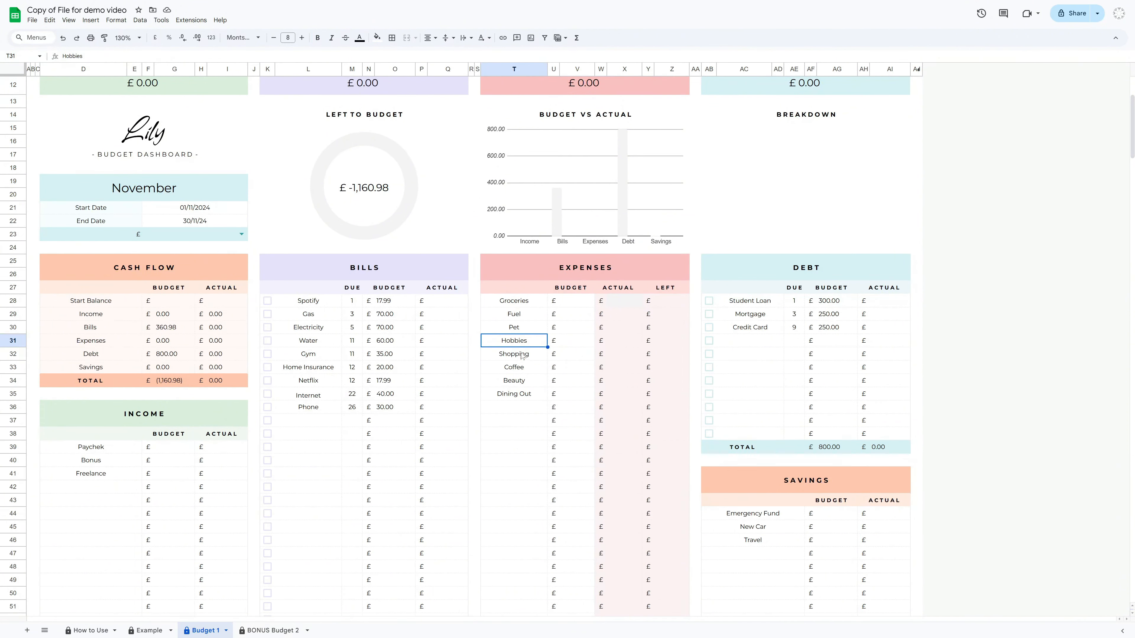
{"action": "left_click", "coordinate": [522, 357]}
{"action": "left_click", "coordinate": [523, 397]}
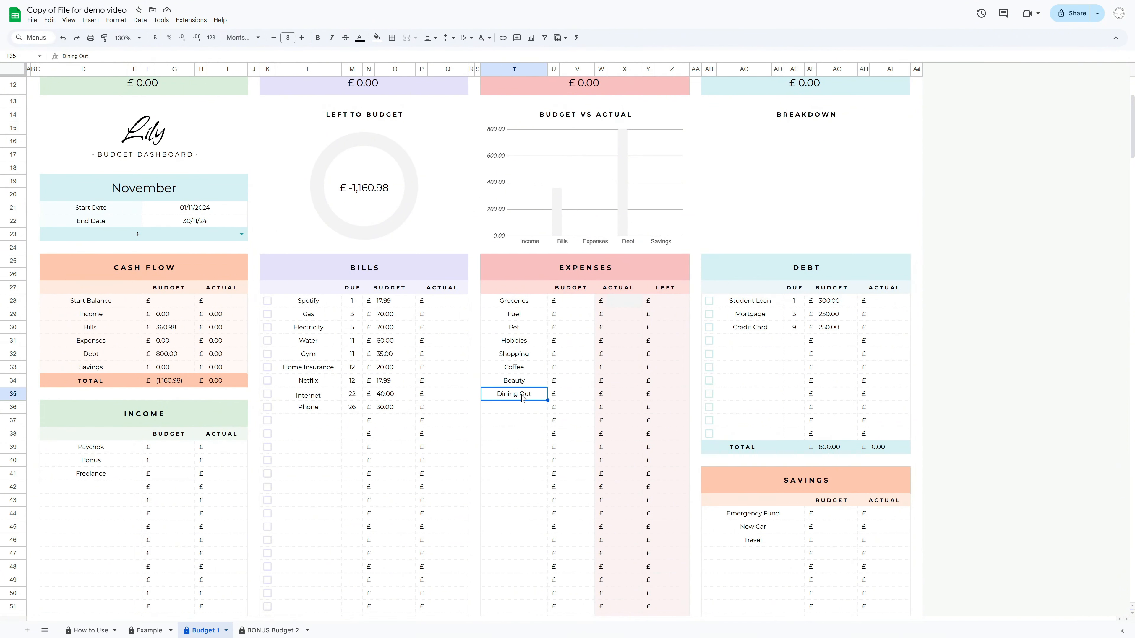
{"action": "left_click", "coordinate": [580, 290]}
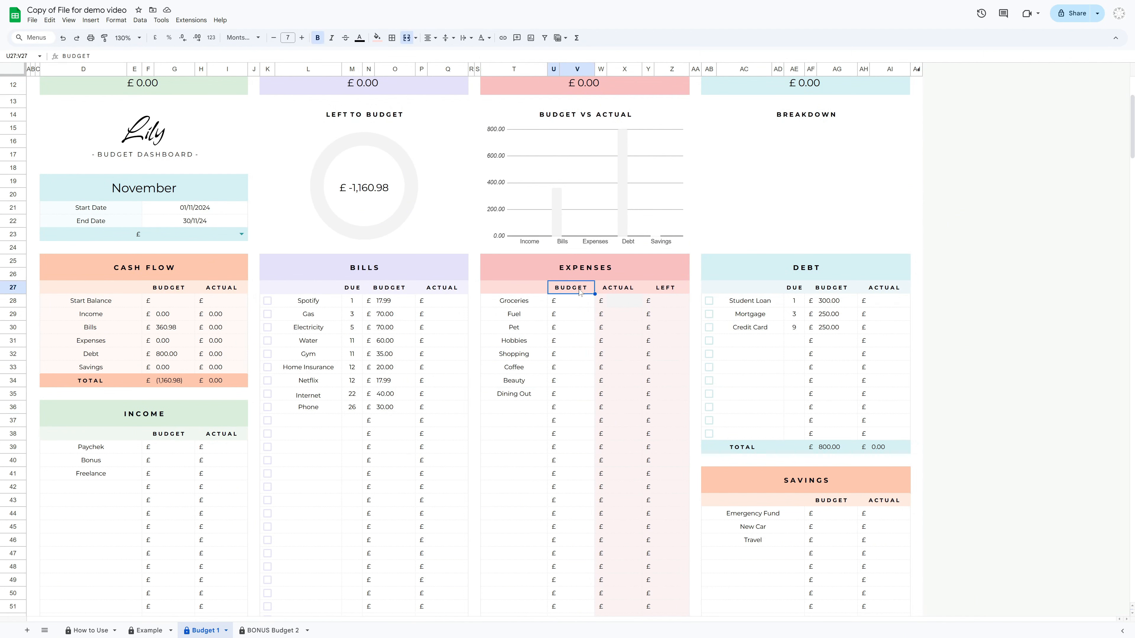
{"action": "left_click", "coordinate": [580, 305]}
{"action": "key", "text": "shift+Down"}
{"action": "key", "text": "shift+Down"}
{"action": "key", "text": "shift+Down"}
{"action": "key", "text": "shift+Down"}
{"action": "key", "text": "shift+Down"}
{"action": "key", "text": "shift+Down"}
{"action": "key", "text": "shift+Down"}
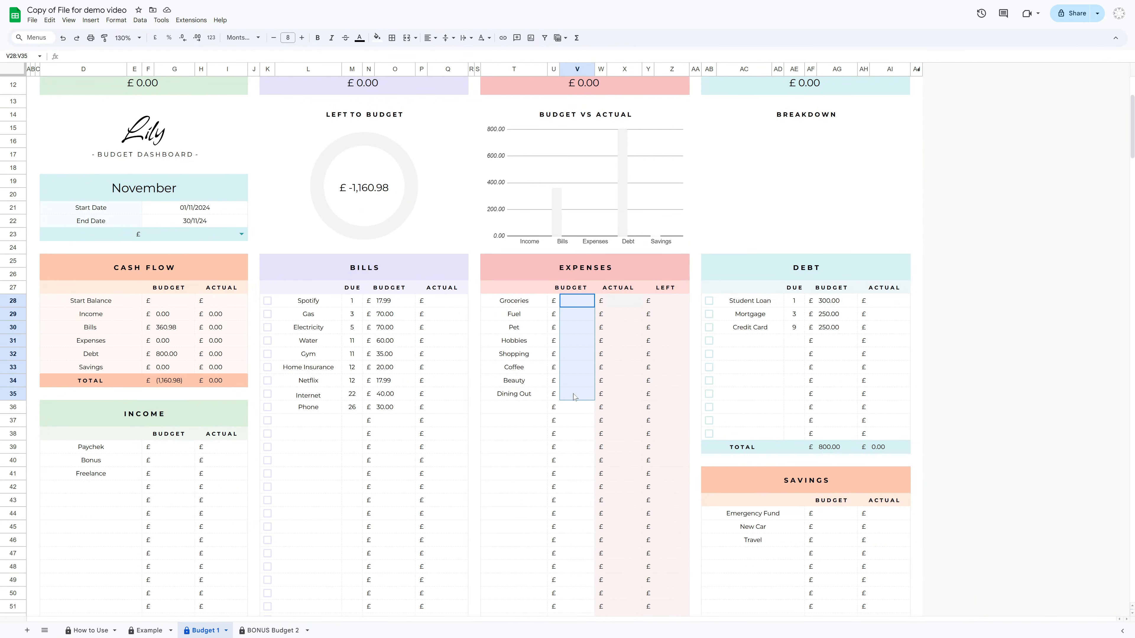
{"action": "left_click", "coordinate": [582, 305]}
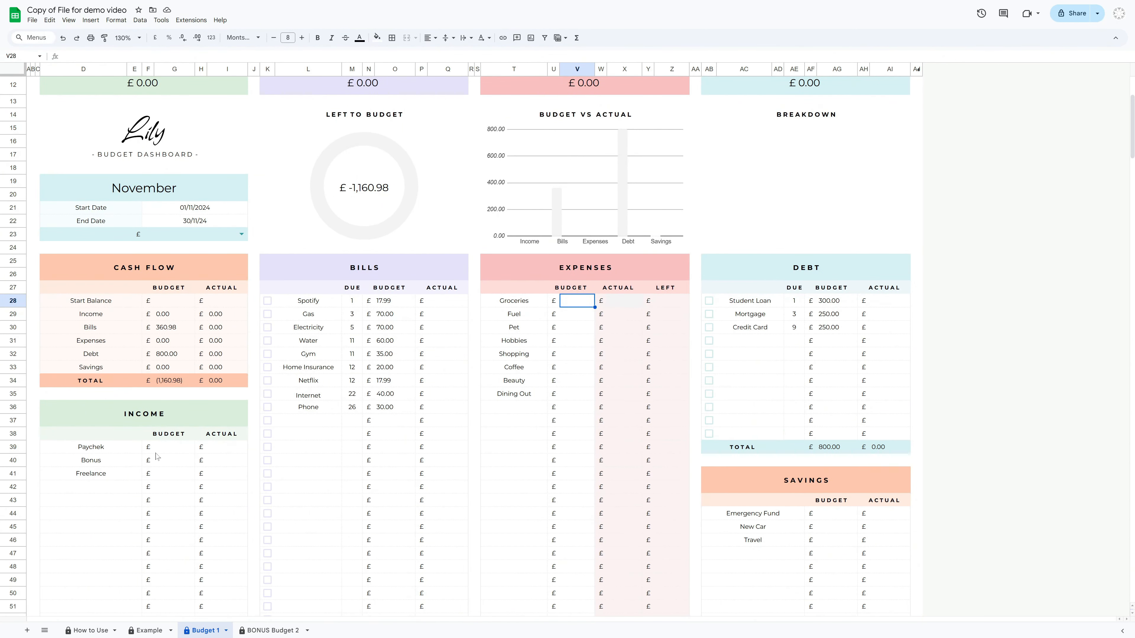
Enter income budgets of 3000 for Paycheck, 500 for Bonus and 1000 for Freelance
{"action": "left_click", "coordinate": [164, 449]}
{"action": "type", "text": "3000"}
{"action": "key", "text": "Return"}
{"action": "type", "text": "500"}
{"action": "key", "text": "Return"}
{"action": "type", "text": "1000"}
{"action": "key", "text": "Return"}
Enter expense budgets of 400, 150, 200, 300, 300, 200 and 300 for Groceries through Beauty
{"action": "left_click", "coordinate": [578, 306]}
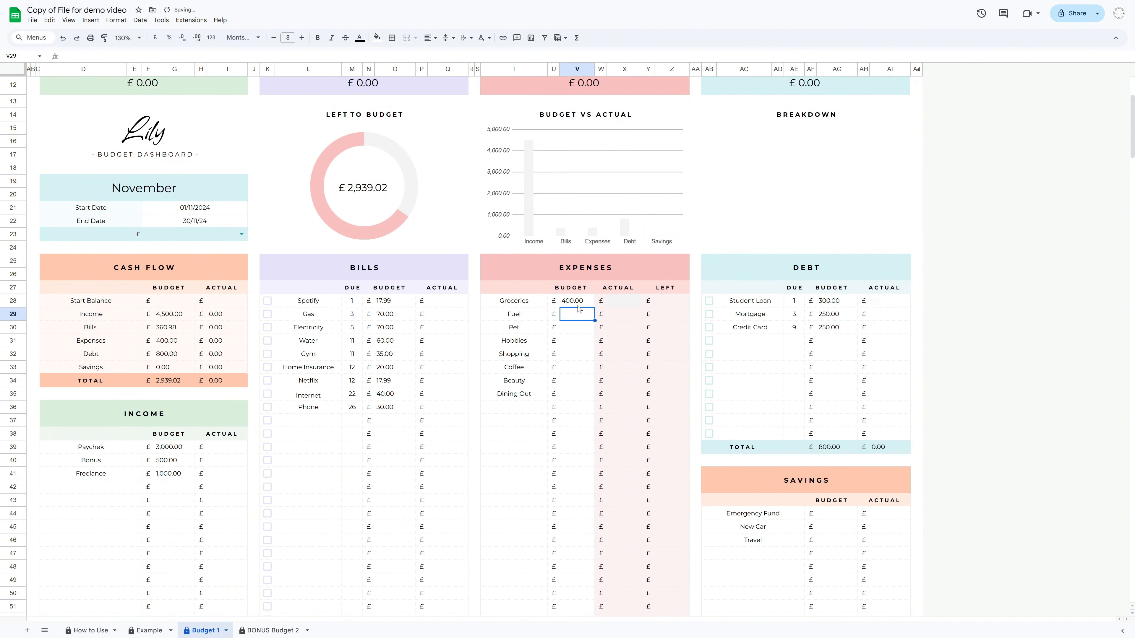
{"action": "type", "text": "150.00"}
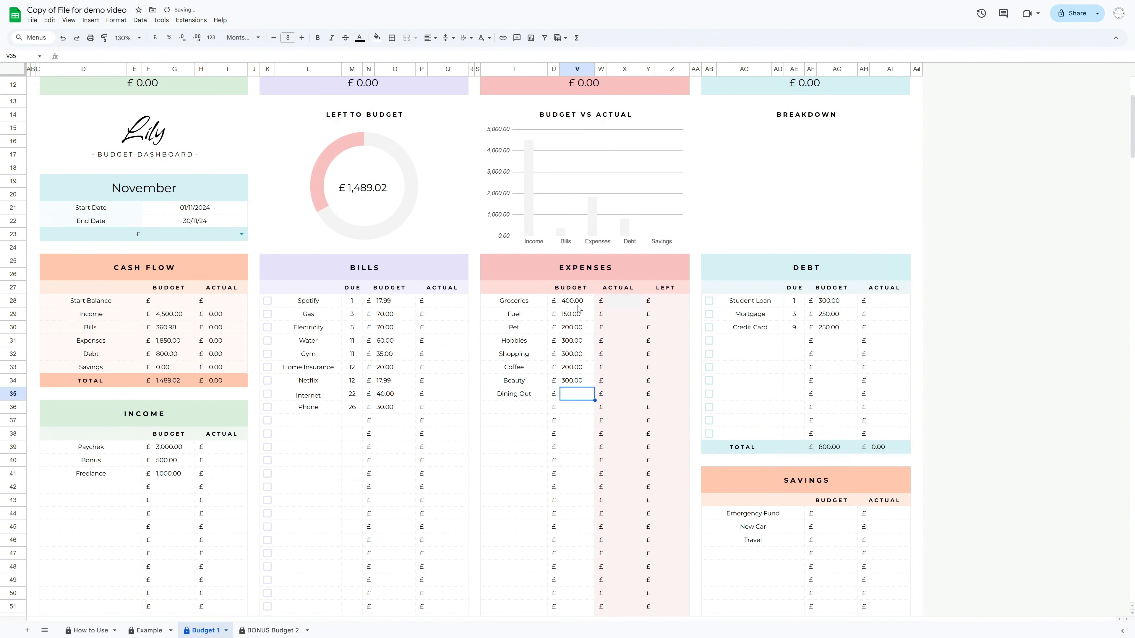
{"action": "type", "text": " 200.00 300.00 300.00 200.00 300.00 200"}
Enter a Dining Out budget of 200 and savings budgets of 300 each for Emergency Fund, New Car and Travel
{"action": "key", "text": "Return"}
{"action": "left_click", "coordinate": [828, 514]}
{"action": "type", "text": "300"}
{"action": "key", "text": "Return"}
{"action": "type", "text": "300"}
{"action": "key", "text": "Return"}
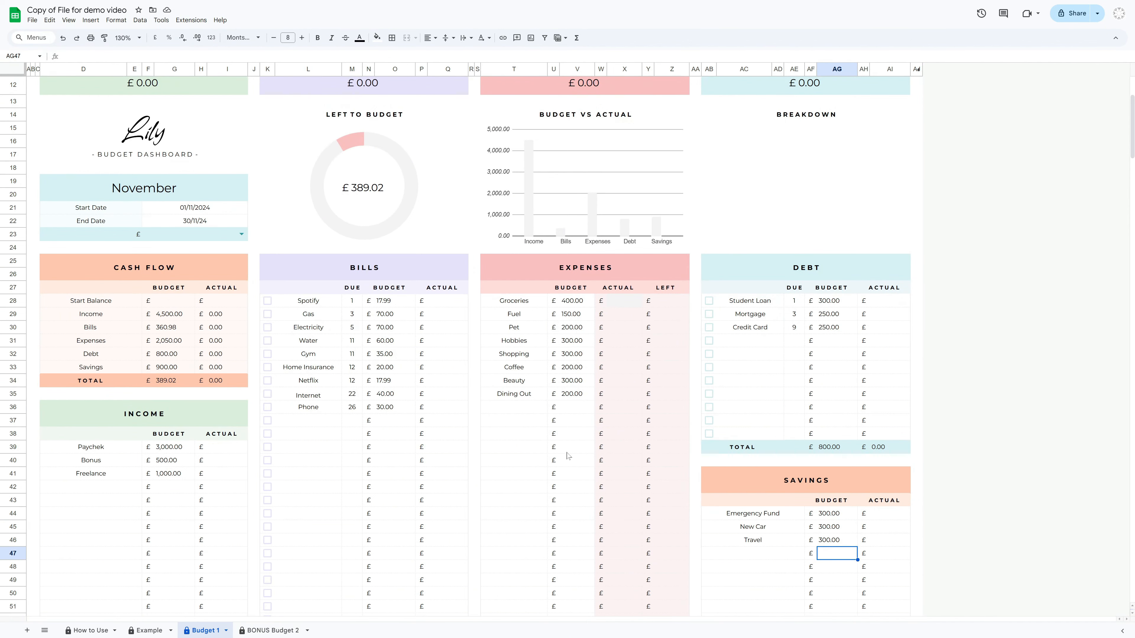
Hide the empty rows 47 to 63 below the category lists
{"action": "scroll", "coordinate": [964, 472], "scroll_direction": "down", "scroll_amount": 2}
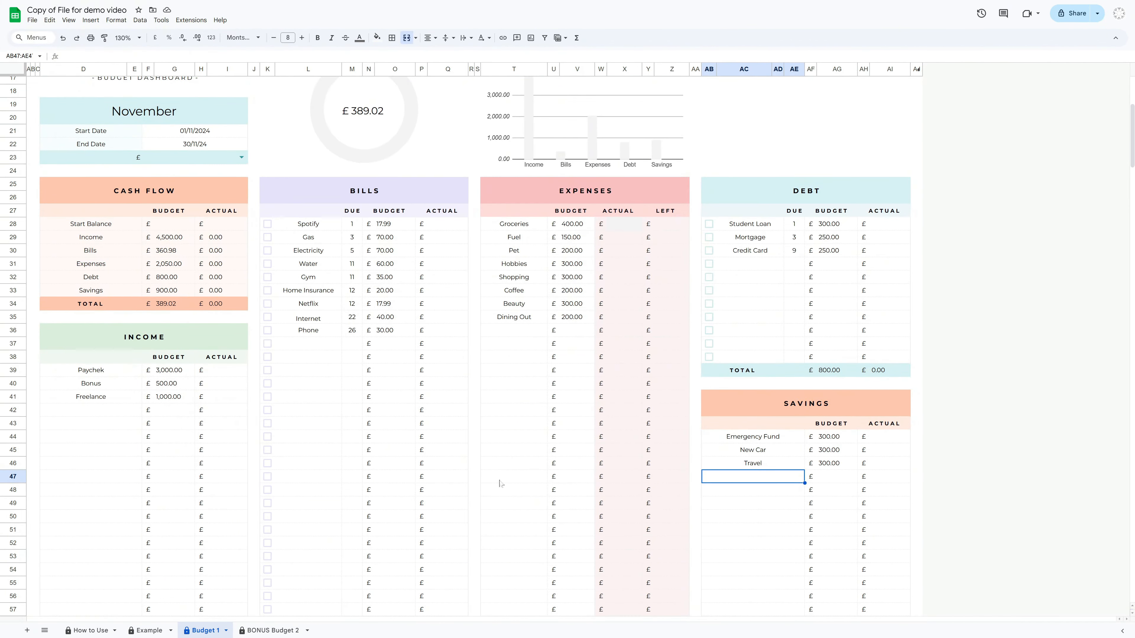
{"action": "left_click", "coordinate": [50, 467]}
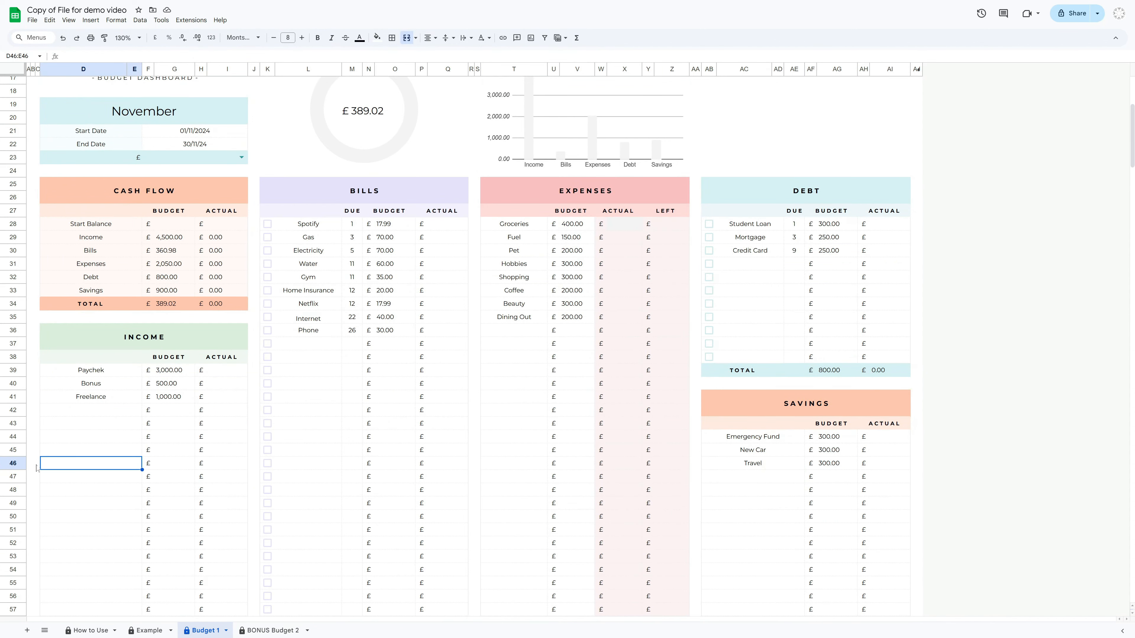
{"action": "left_click", "coordinate": [13, 450]}
{"action": "left_click", "coordinate": [13, 476]}
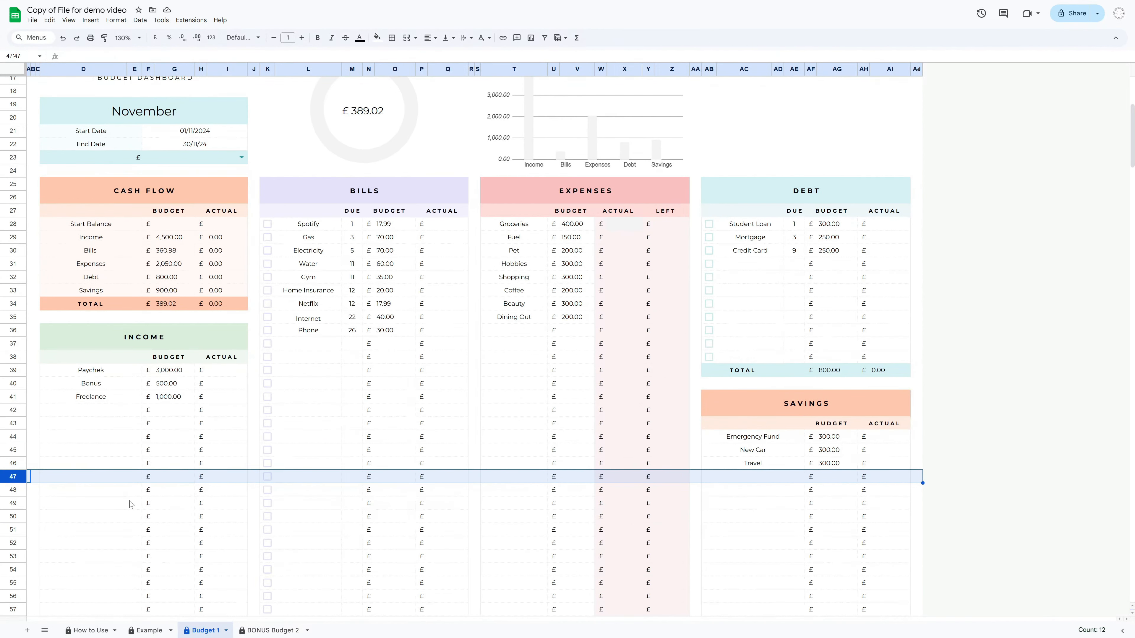
{"action": "scroll", "coordinate": [129, 505], "scroll_direction": "down", "scroll_amount": 4}
{"action": "left_click", "coordinate": [13, 535], "text": "shift"}
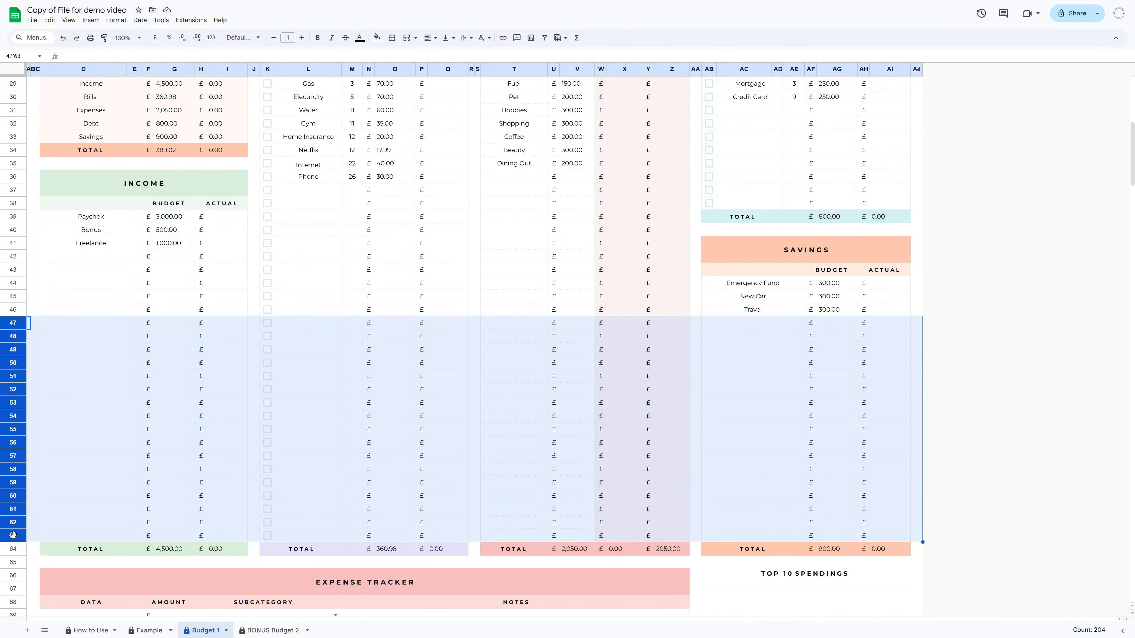
{"action": "right_click", "coordinate": [13, 496]}
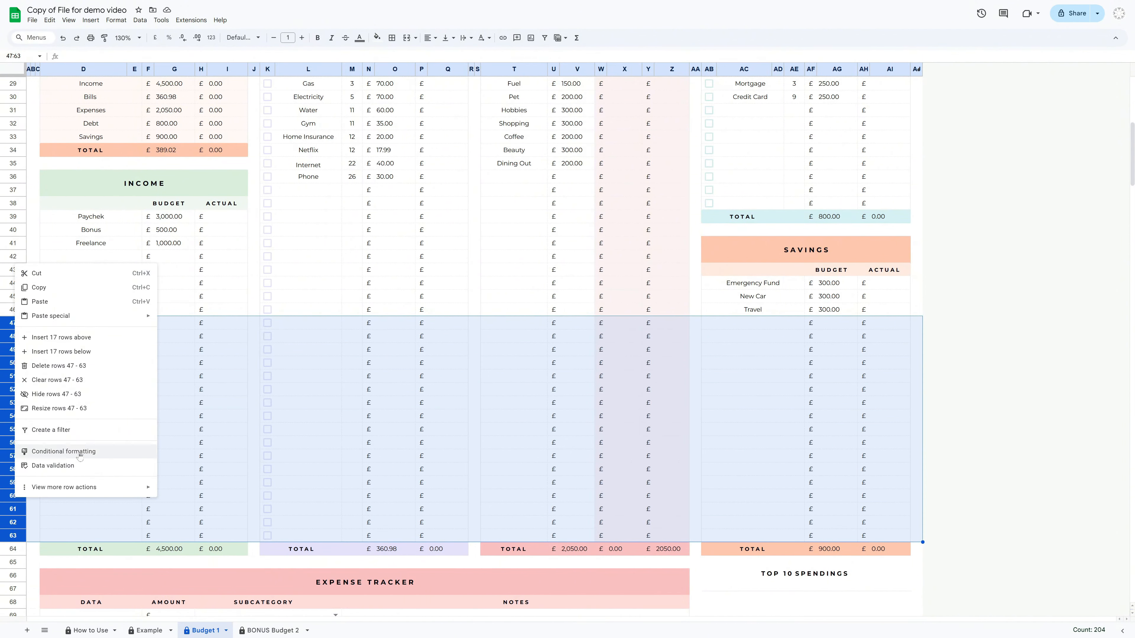
{"action": "left_click", "coordinate": [85, 395]}
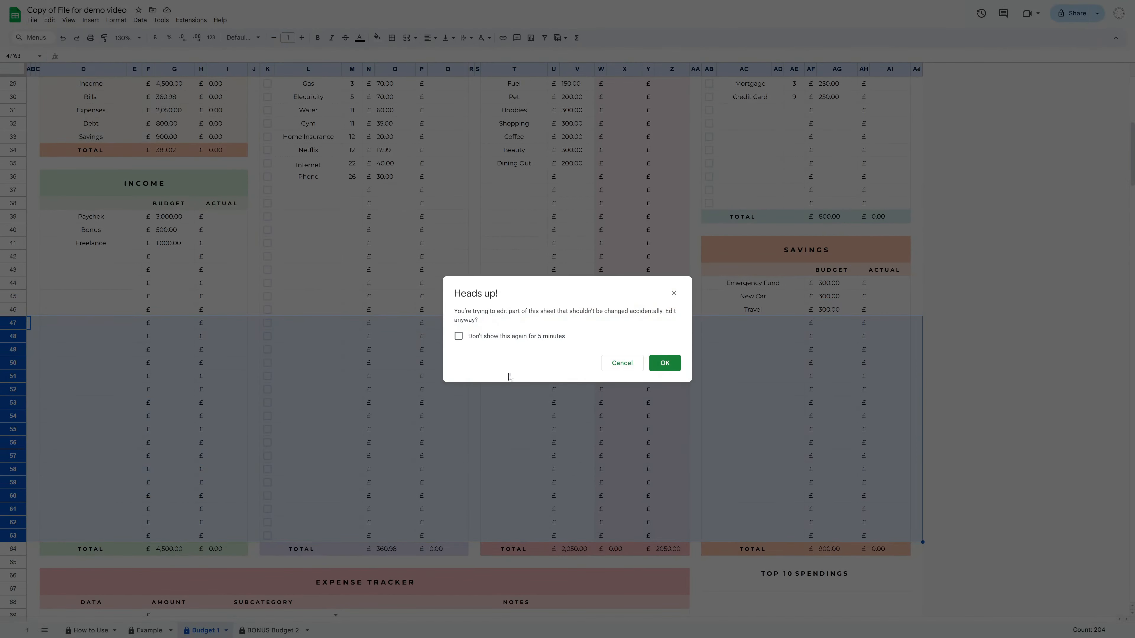
{"action": "left_click", "coordinate": [665, 362]}
Unhide rows 47 to 63 again
{"action": "scroll", "coordinate": [1033, 448], "scroll_direction": "up", "scroll_amount": 6}
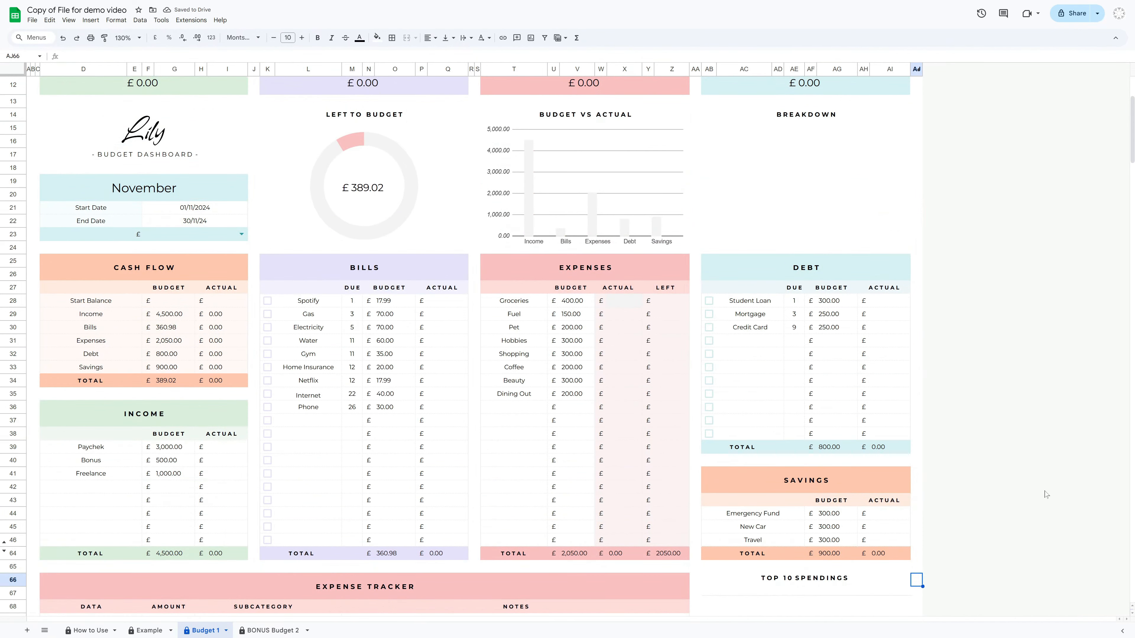
{"action": "scroll", "coordinate": [1046, 494], "scroll_direction": "down", "scroll_amount": 2}
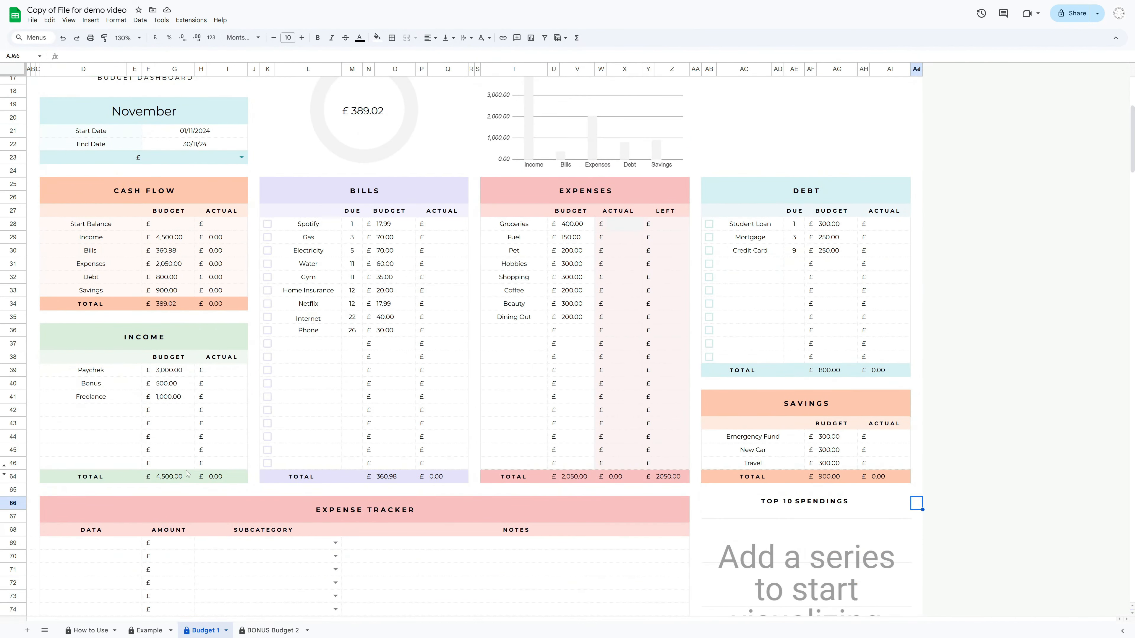
{"action": "left_click", "coordinate": [5, 474]}
{"action": "left_click", "coordinate": [665, 362]}
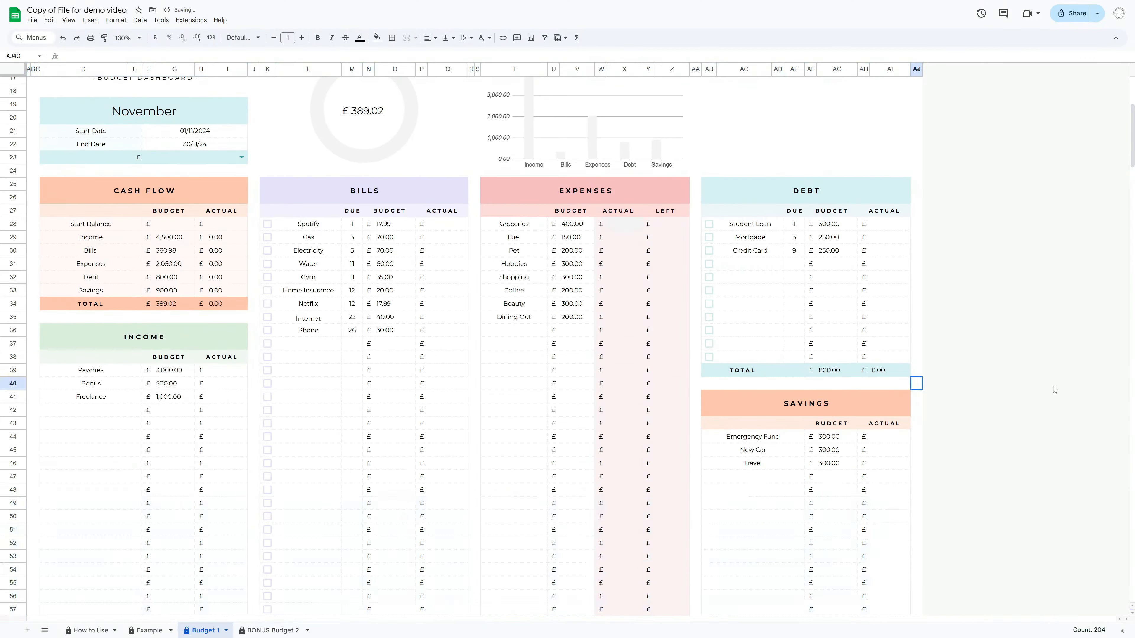
Duplicate the Budget 1 sheet
{"action": "scroll", "coordinate": [1054, 389], "scroll_direction": "down", "scroll_amount": 2}
{"action": "scroll", "coordinate": [1056, 391], "scroll_direction": "up", "scroll_amount": 7}
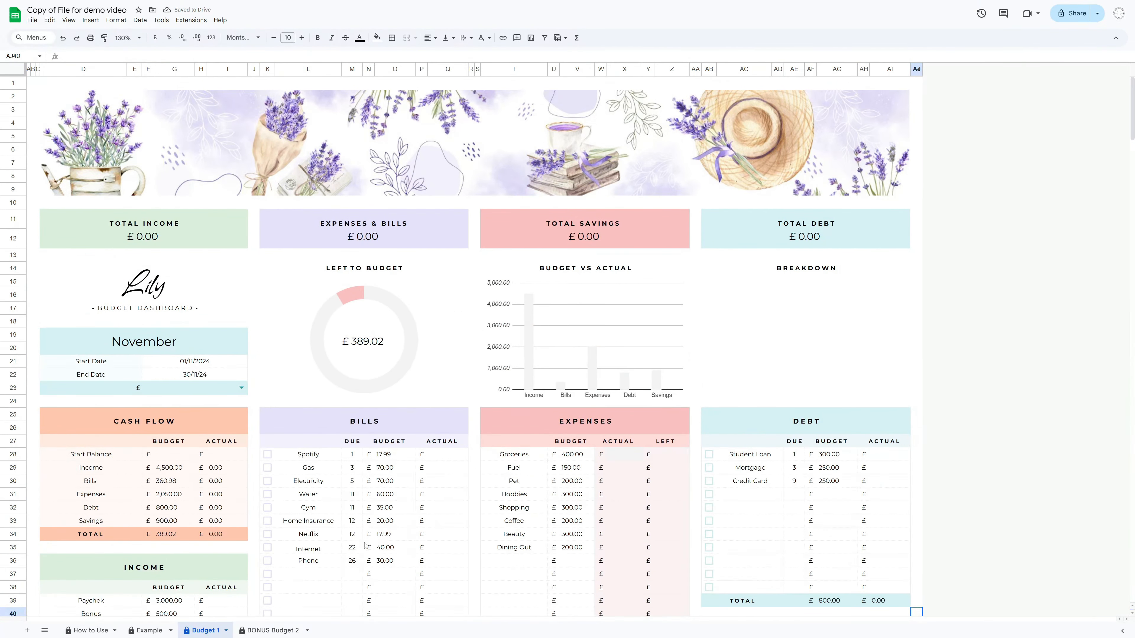
{"action": "right_click", "coordinate": [207, 635]}
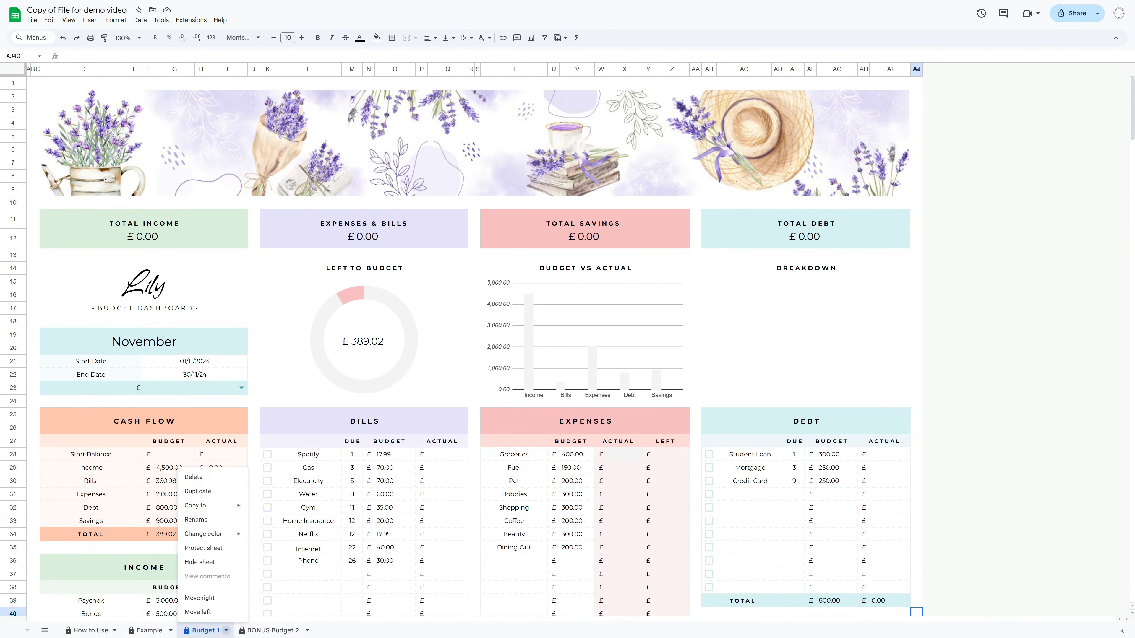
{"action": "left_click", "coordinate": [205, 492]}
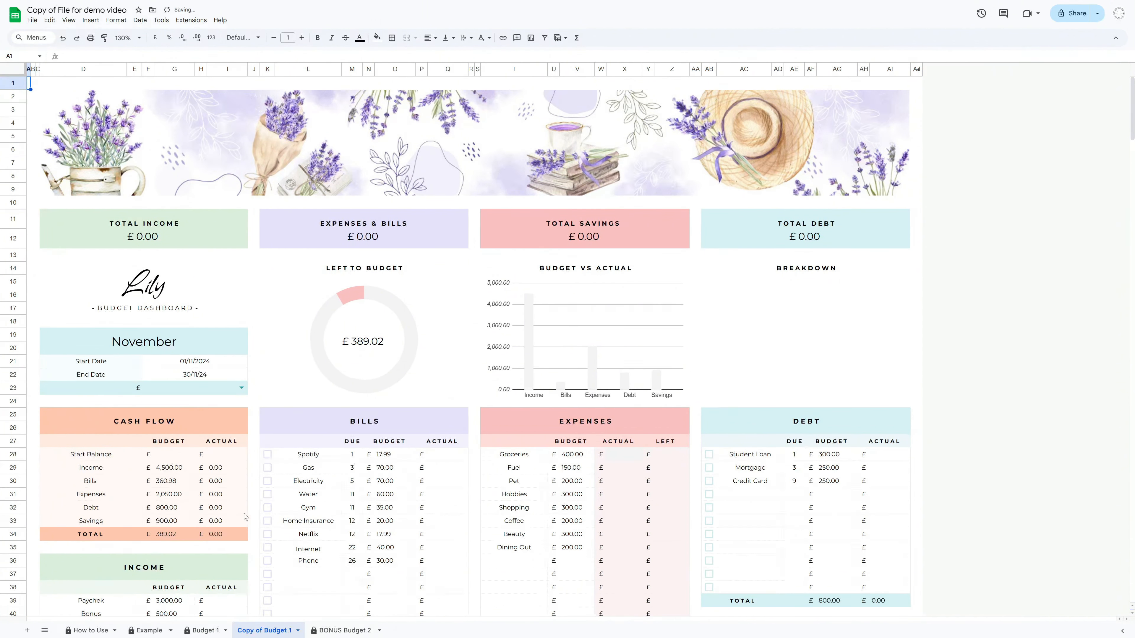
Rename the duplicated sheet November
{"action": "scroll", "coordinate": [703, 507], "scroll_direction": "down", "scroll_amount": 3}
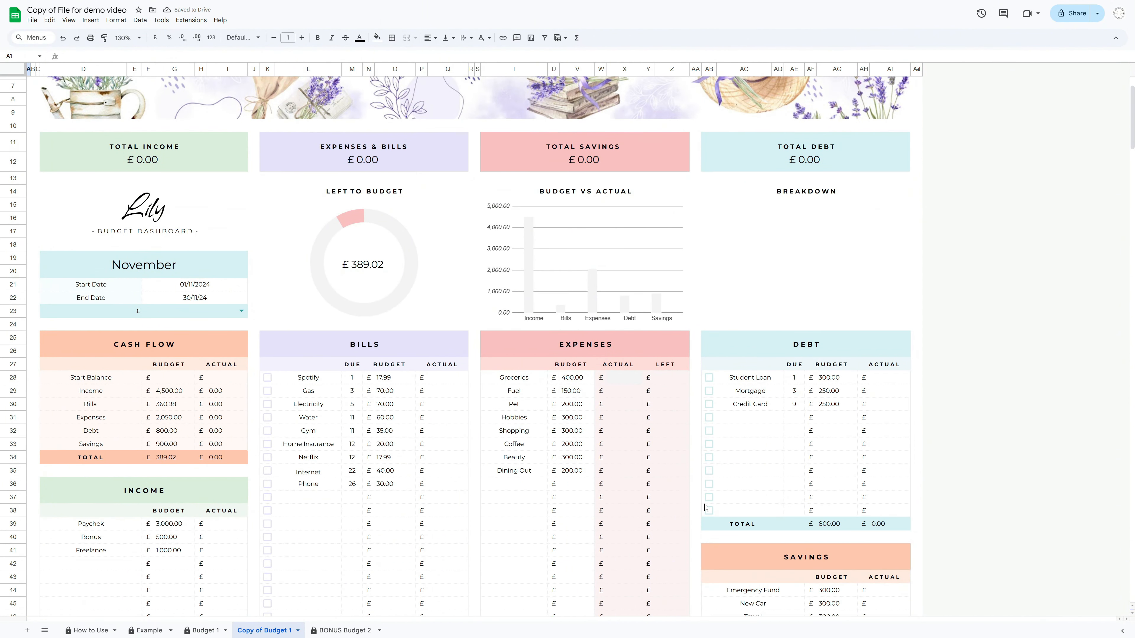
{"action": "left_click", "coordinate": [210, 630]}
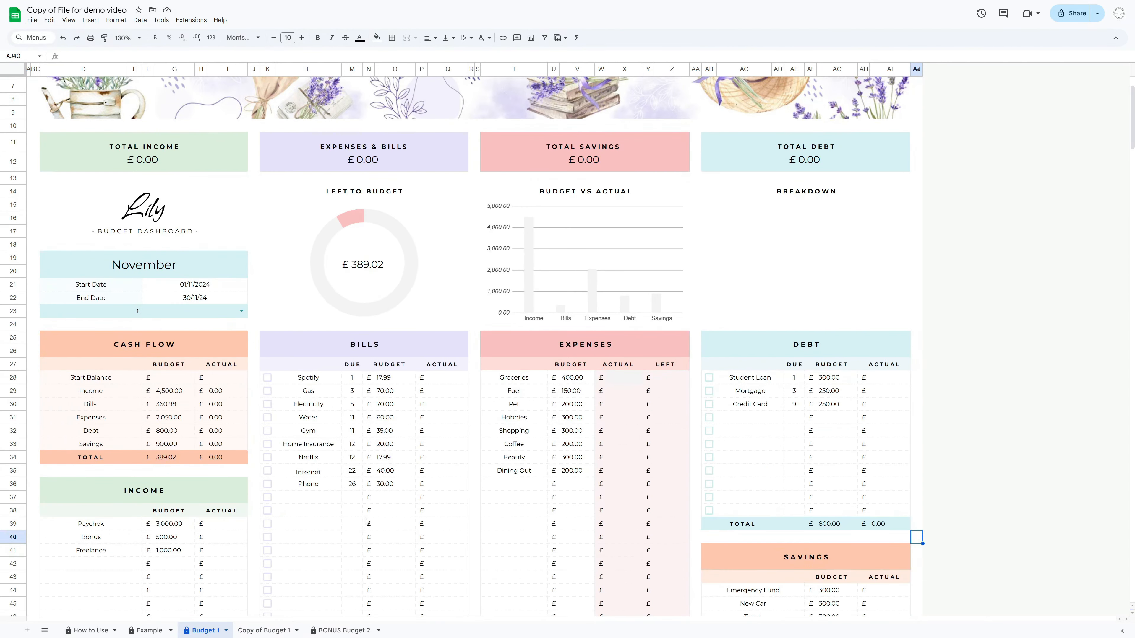
{"action": "left_click", "coordinate": [267, 631]}
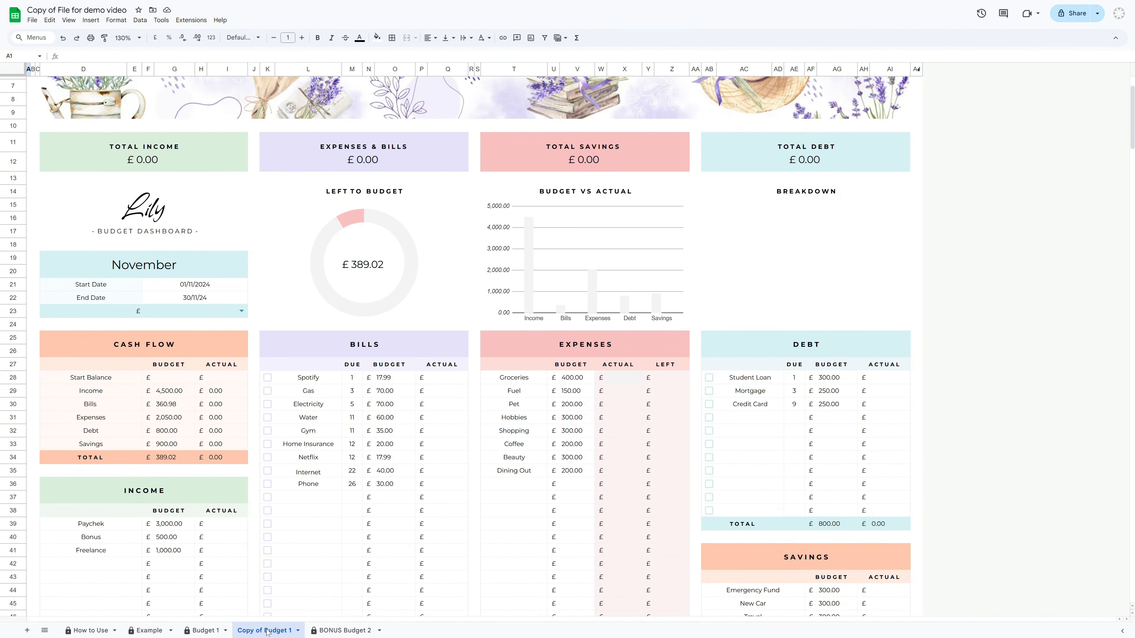
{"action": "left_click", "coordinate": [298, 631]}
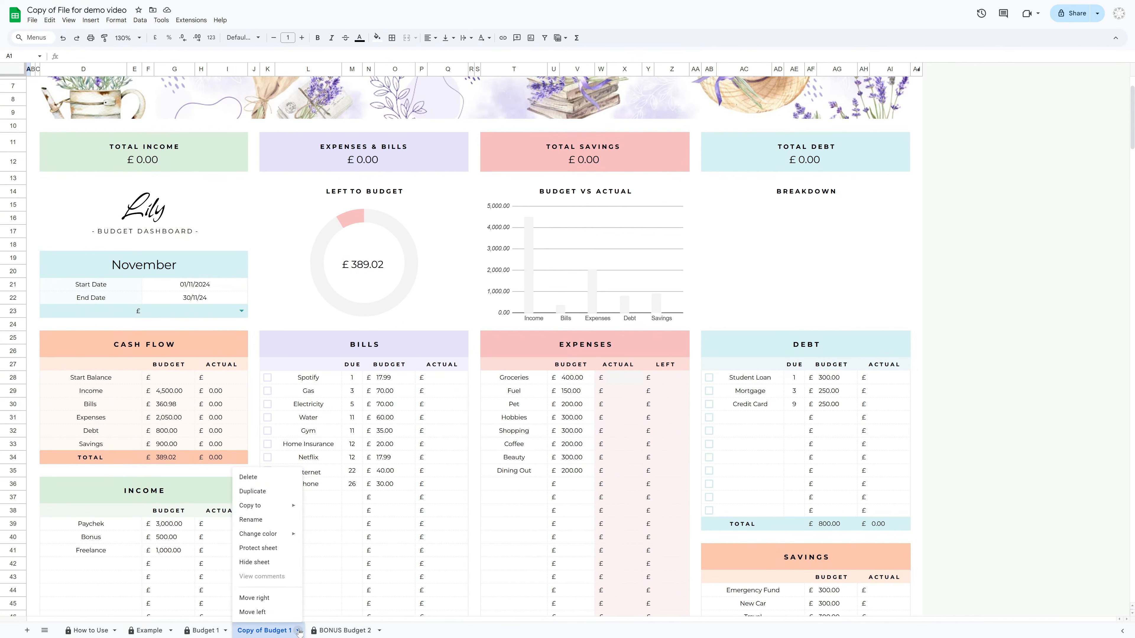
{"action": "left_click", "coordinate": [258, 523]}
{"action": "type", "text": "N"}
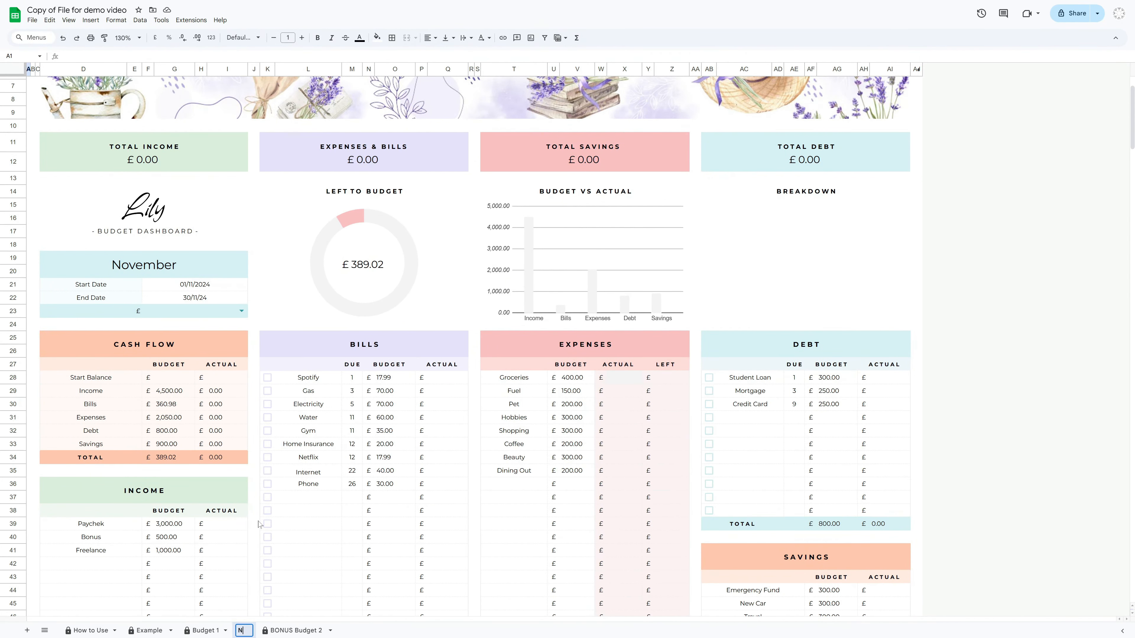
{"action": "type", "text": "ovember"}
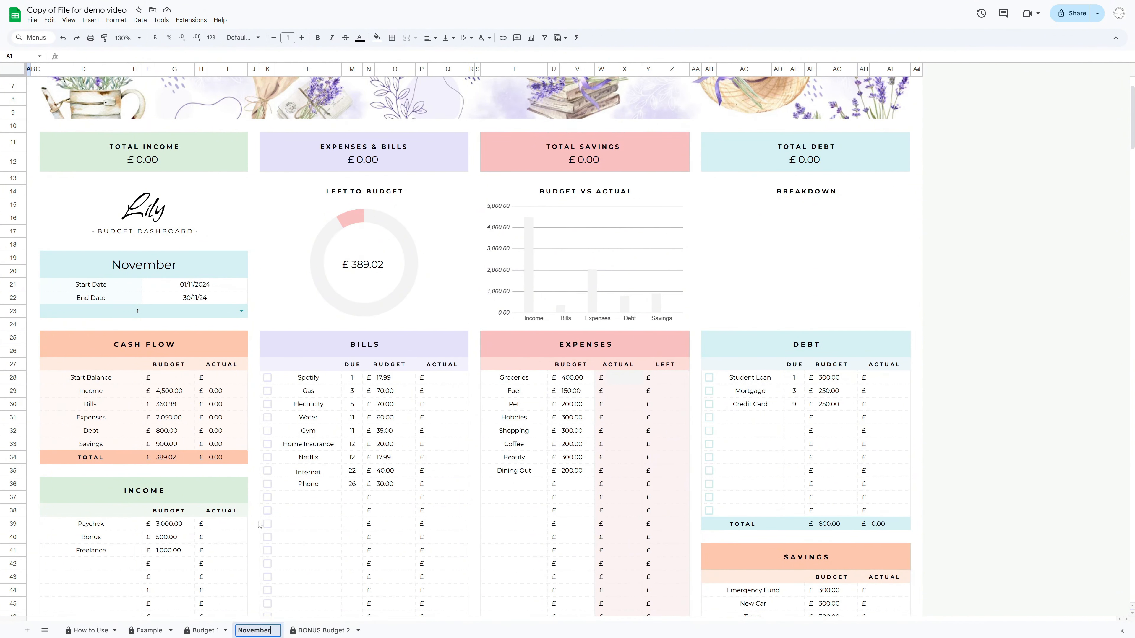
{"action": "key", "text": "Return"}
{"action": "left_click", "coordinate": [222, 287]}
{"action": "double_click", "coordinate": [222, 286]}
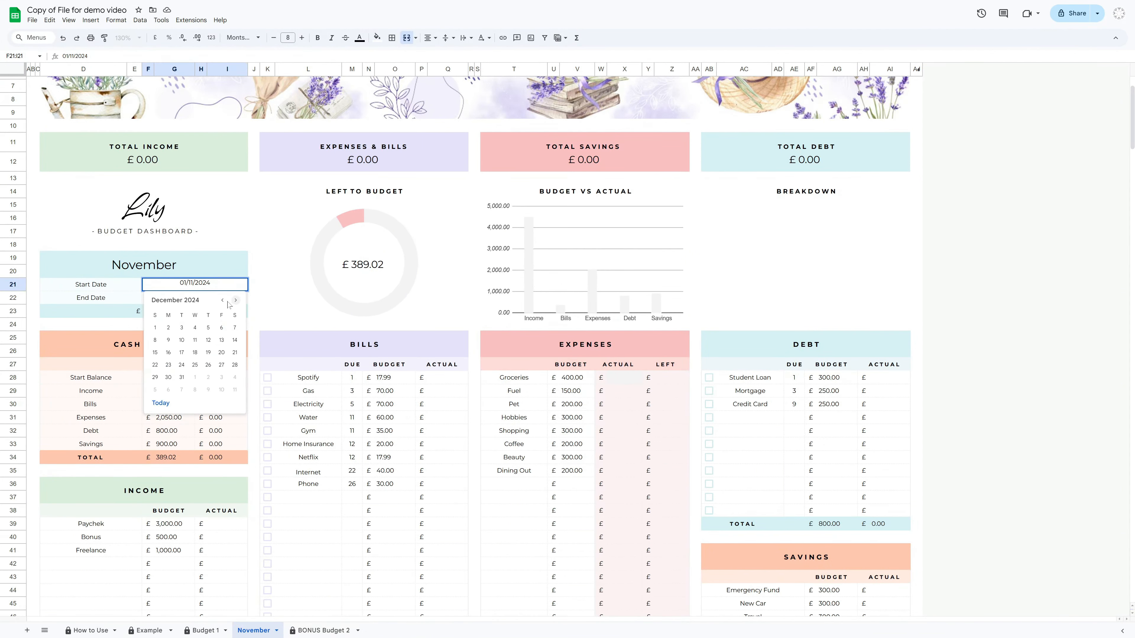
{"action": "left_click", "coordinate": [222, 327]}
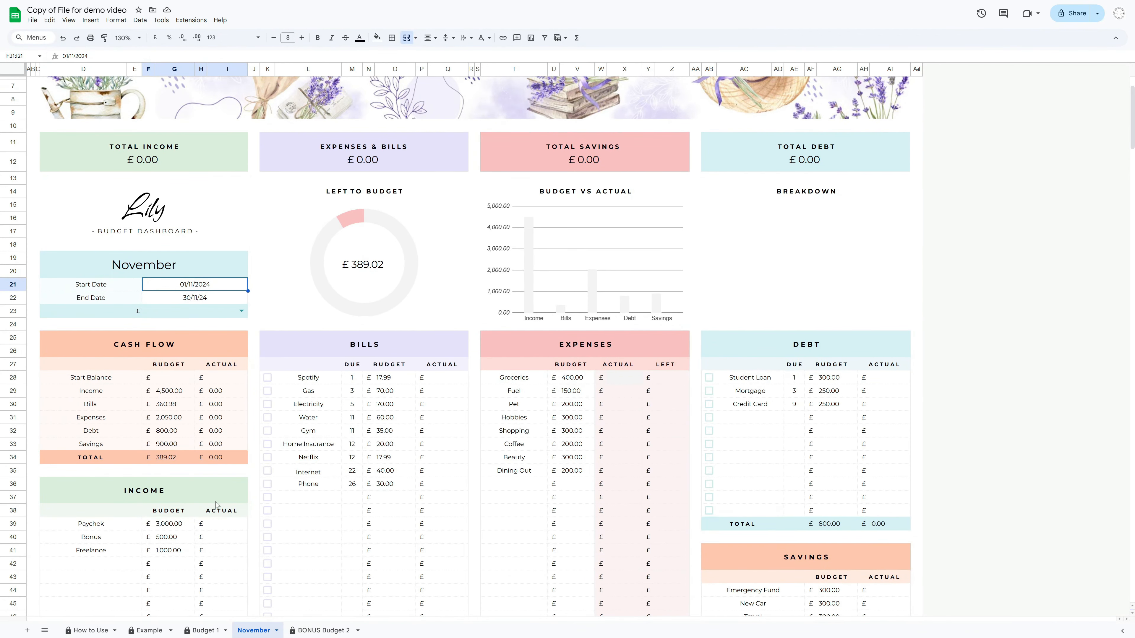
Change the donut chart heading to LEFT TO SPEND
{"action": "scroll", "coordinate": [331, 396], "scroll_direction": "down", "scroll_amount": 3}
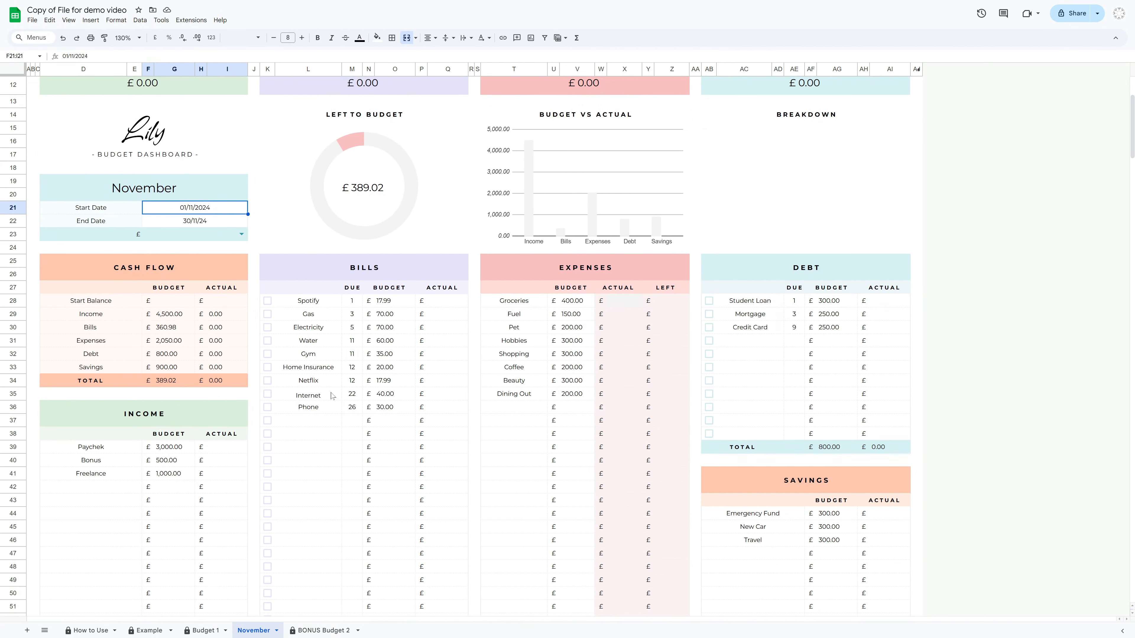
{"action": "left_click", "coordinate": [364, 115]}
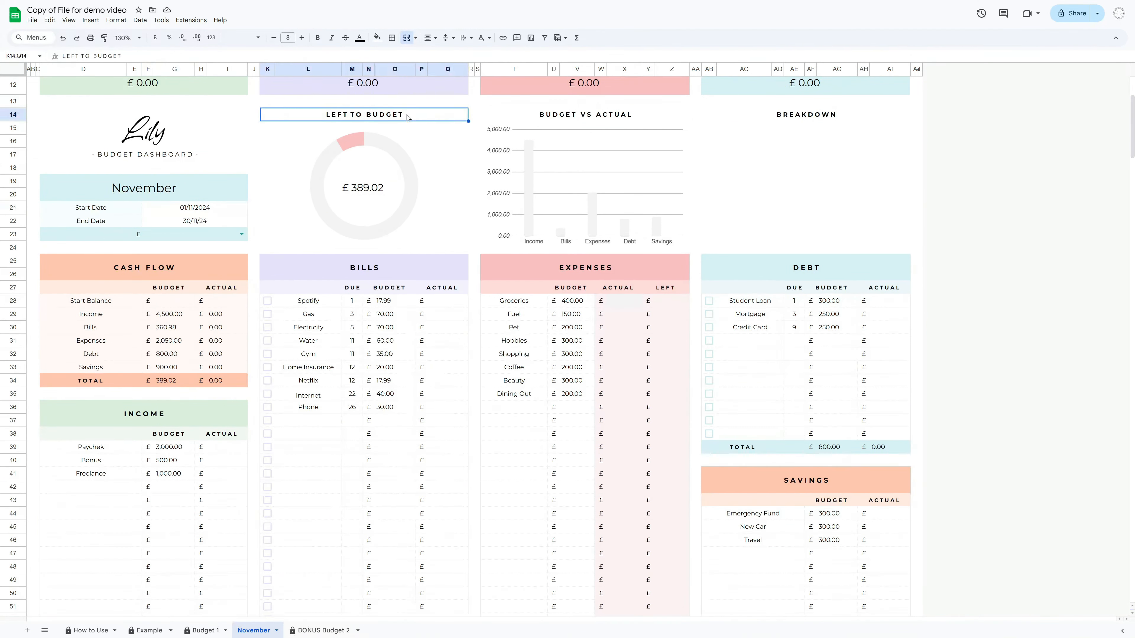
{"action": "left_click", "coordinate": [430, 117]}
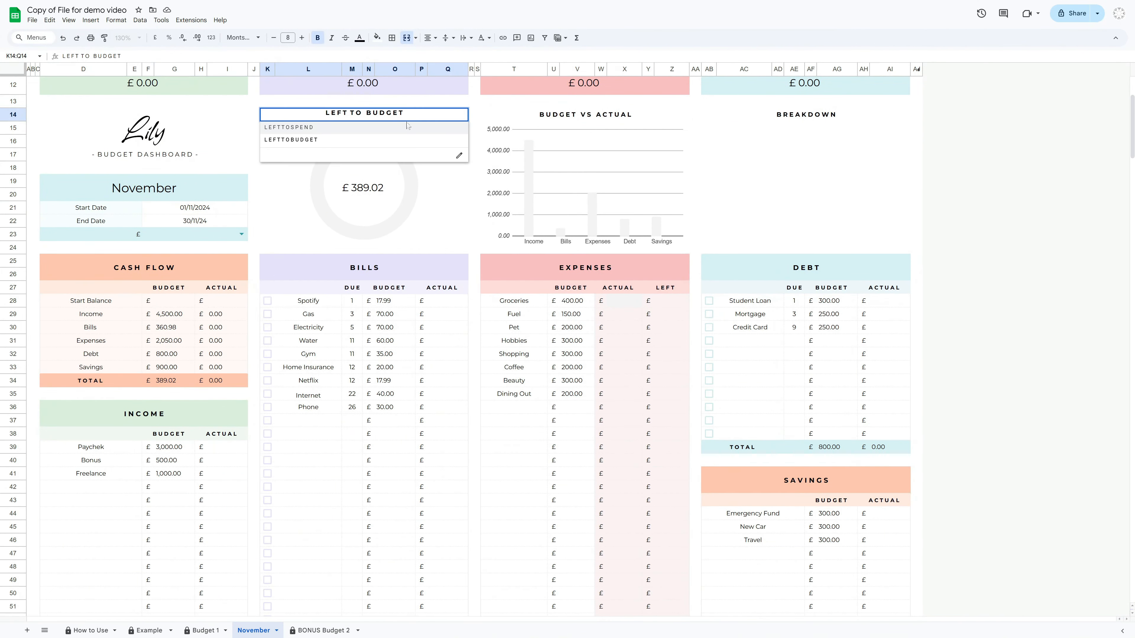
{"action": "left_click", "coordinate": [312, 129]}
Enter a start balance of 500 in both the budget and actual columns of Cash Flow
{"action": "left_click", "coordinate": [105, 304]}
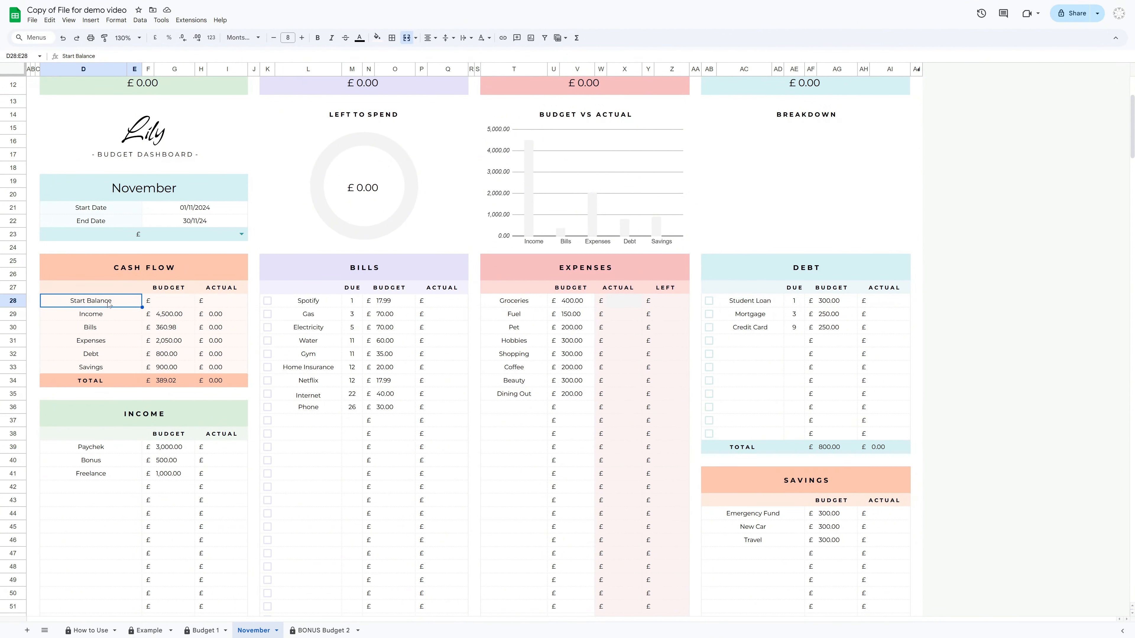
{"action": "left_click", "coordinate": [174, 306]}
{"action": "left_click", "coordinate": [214, 299]}
{"action": "left_click", "coordinate": [181, 304]}
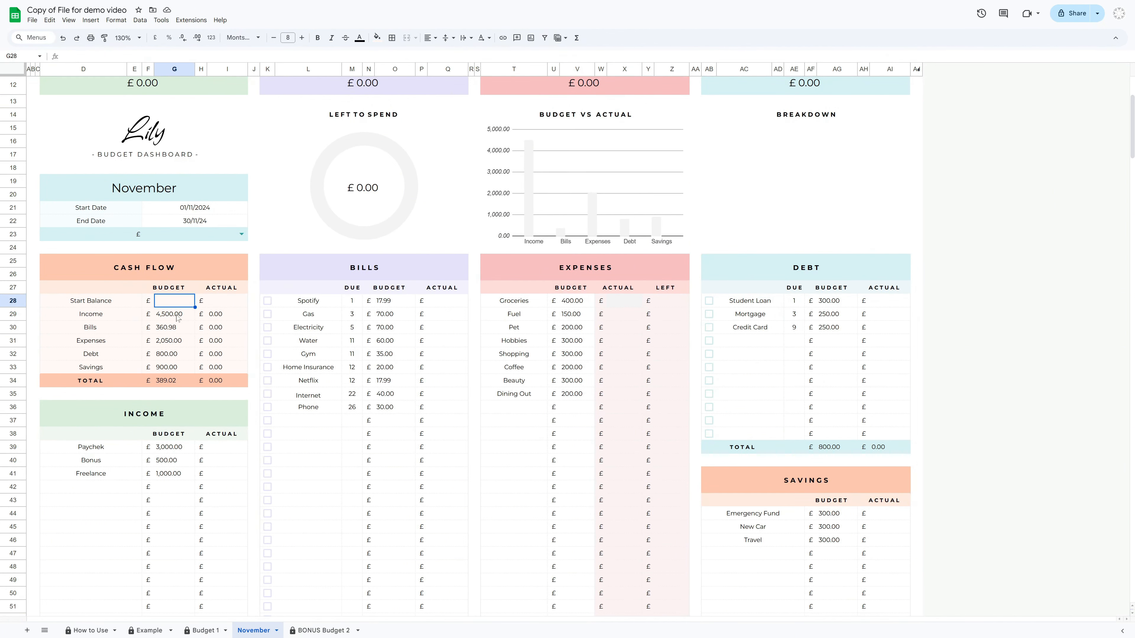
{"action": "type", "text": "500"}
{"action": "left_click", "coordinate": [235, 305]}
{"action": "type", "text": "50"}
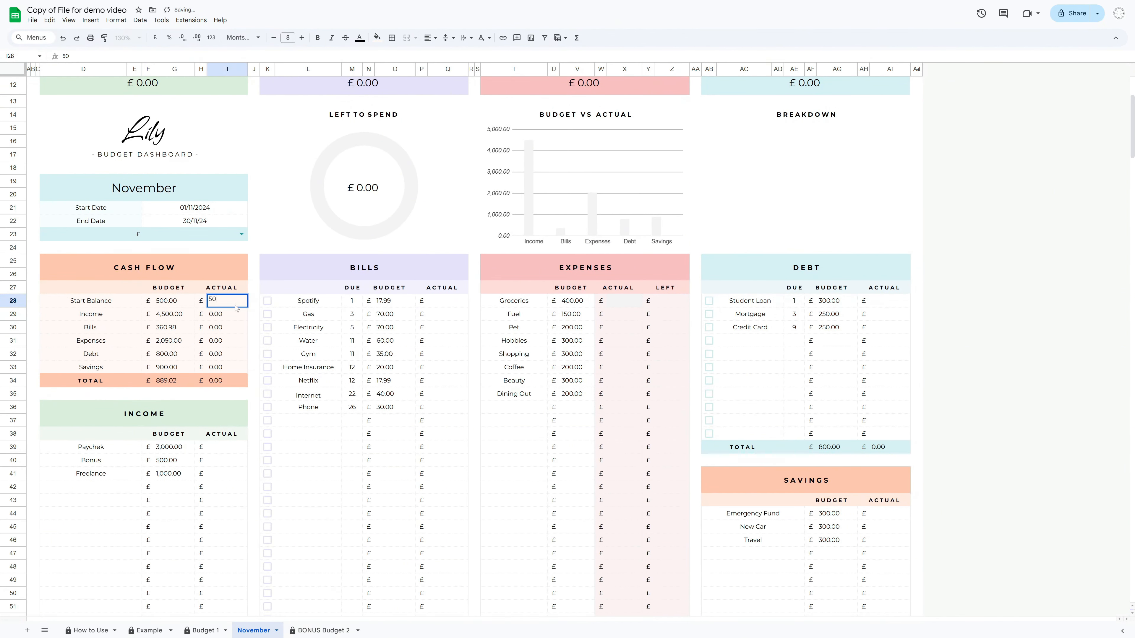
{"action": "type", "text": "0"}
{"action": "left_click", "coordinate": [251, 261]}
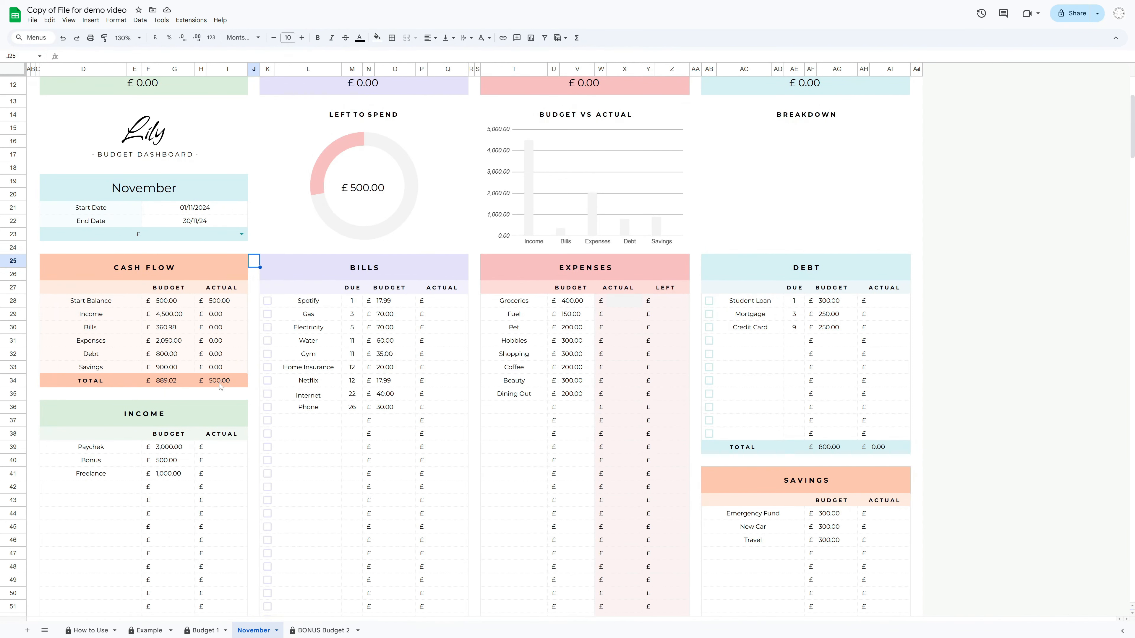
Enter income actuals of 2,500 for Paycheck, 500 for Bonus and 1,000 for Freelance
{"action": "left_click", "coordinate": [156, 413]}
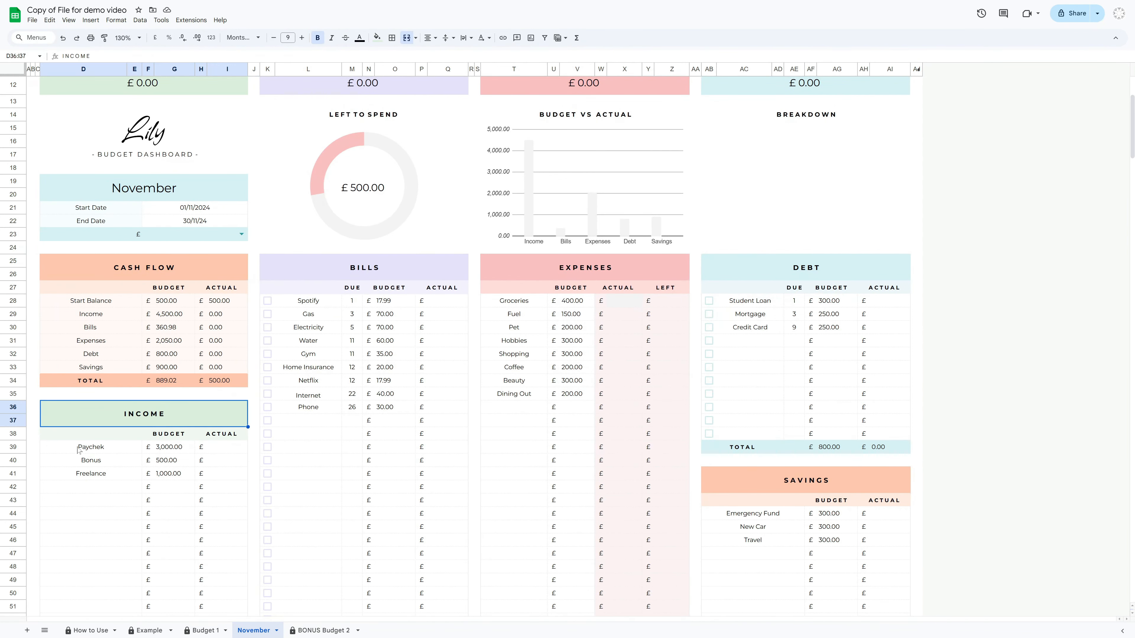
{"action": "scroll", "coordinate": [194, 454], "scroll_direction": "down", "scroll_amount": 2}
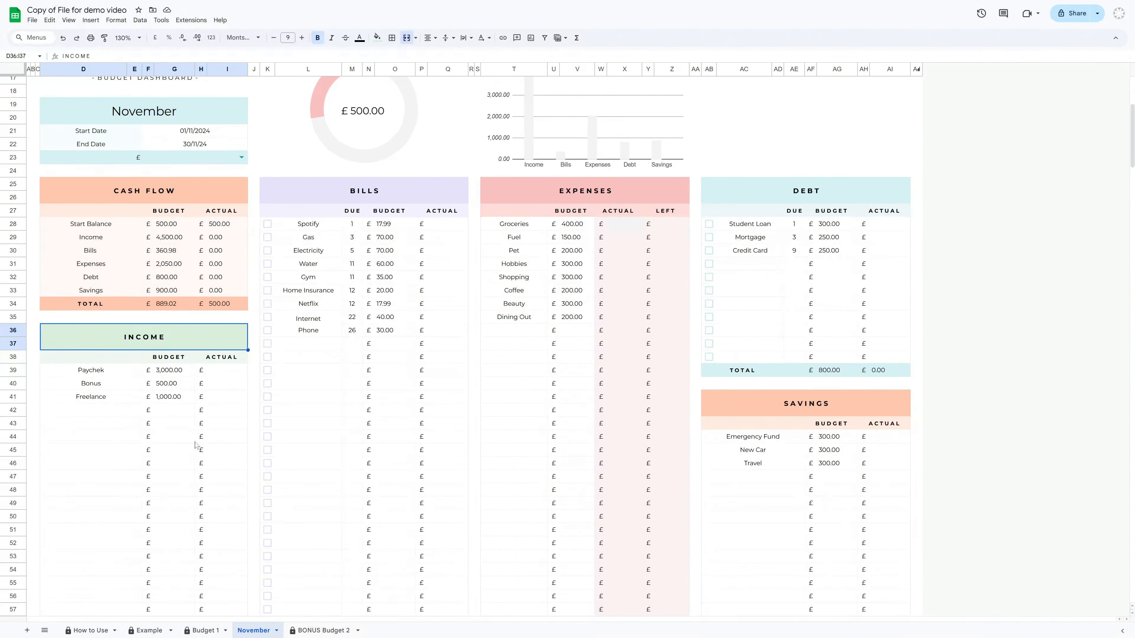
{"action": "left_click", "coordinate": [219, 373]}
{"action": "scroll", "coordinate": [219, 373], "scroll_direction": "down", "scroll_amount": 2}
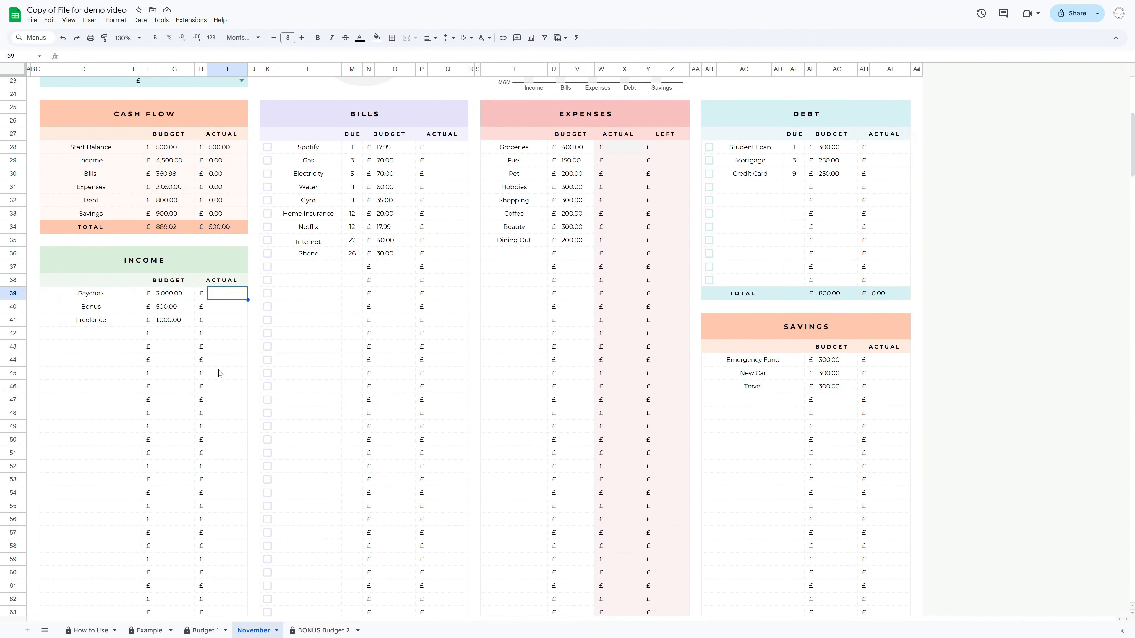
{"action": "type", "text": "2,500"}
{"action": "key", "text": "Return"}
{"action": "type", "text": "500"}
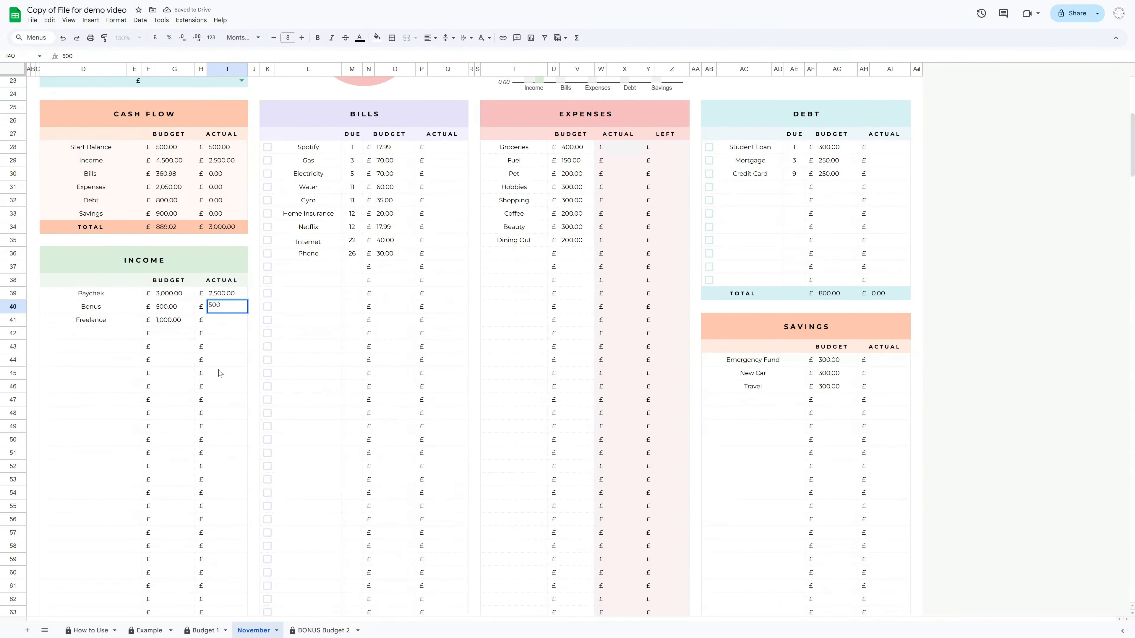
{"action": "key", "text": "Return"}
{"action": "type", "text": "1,00"}
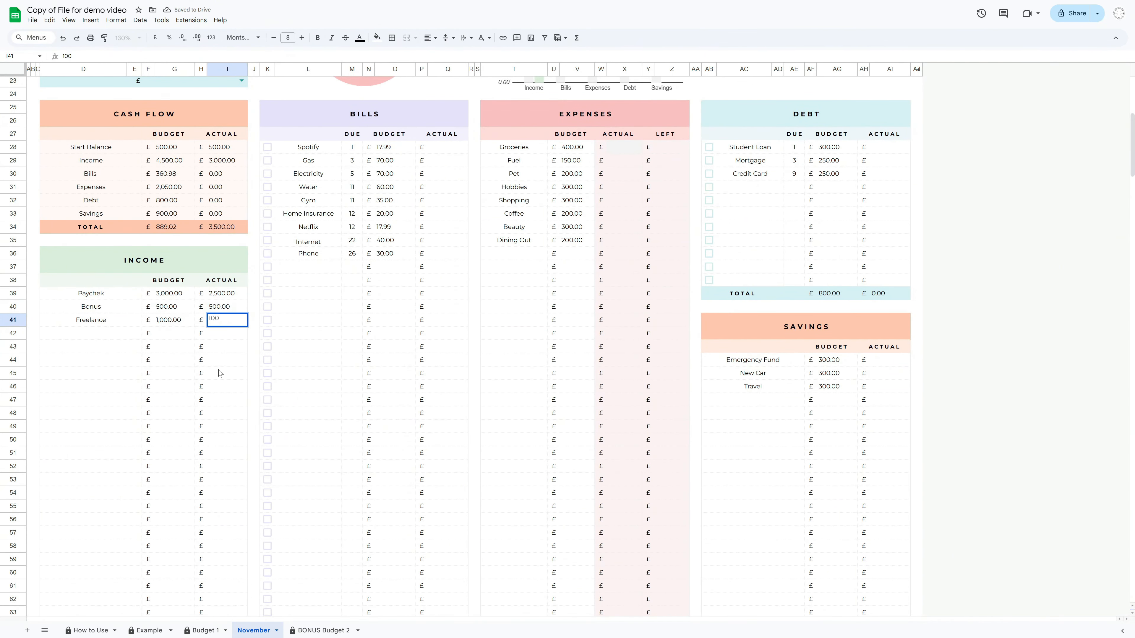
{"action": "type", "text": "0"}
{"action": "key", "text": "Return"}
{"action": "scroll", "coordinate": [201, 389], "scroll_direction": "down", "scroll_amount": 3}
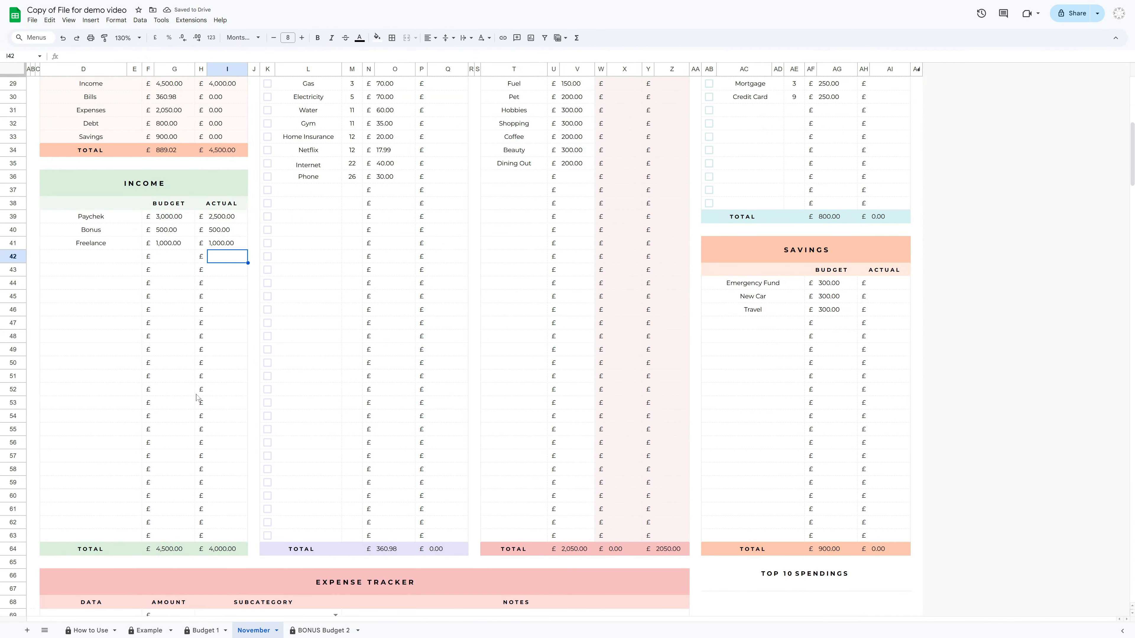
Review the income totals, cash flow figures and total income heading on the November sheet
{"action": "left_click", "coordinate": [222, 554]}
{"action": "left_click", "coordinate": [179, 205]}
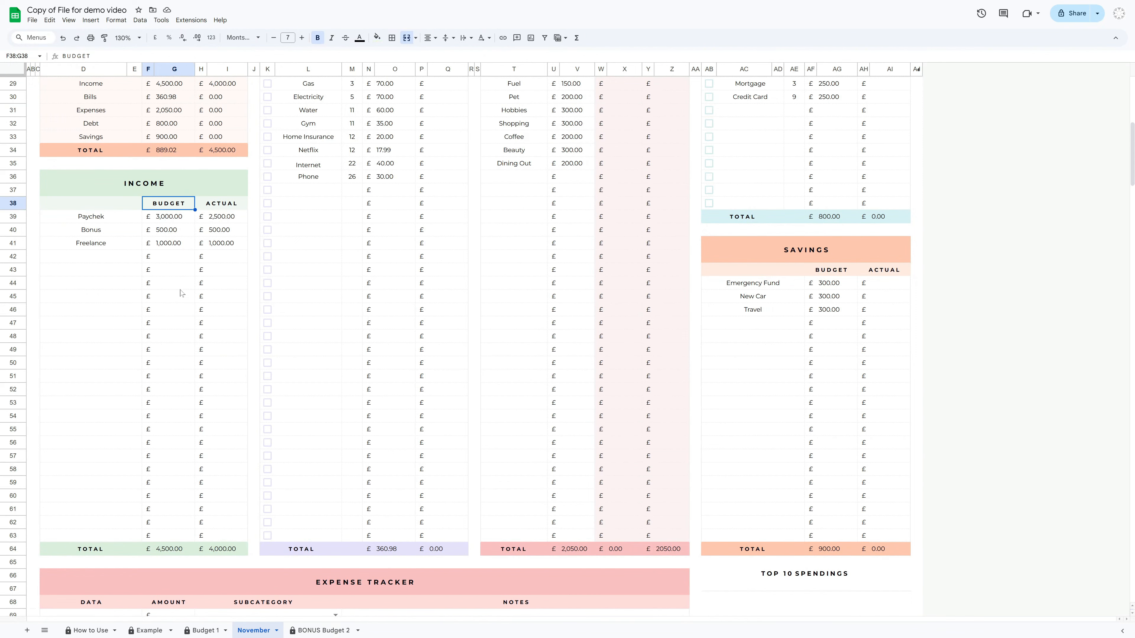
{"action": "left_click", "coordinate": [166, 551]}
{"action": "left_click", "coordinate": [232, 207]}
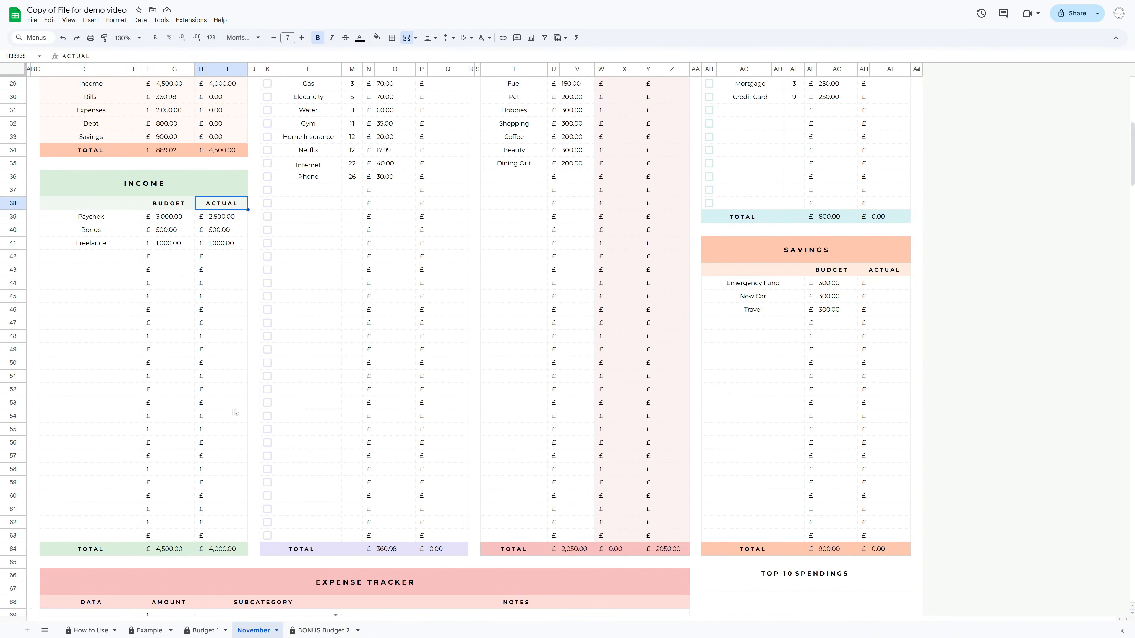
{"action": "left_click", "coordinate": [222, 556]}
{"action": "scroll", "coordinate": [255, 456], "scroll_direction": "up", "scroll_amount": 7}
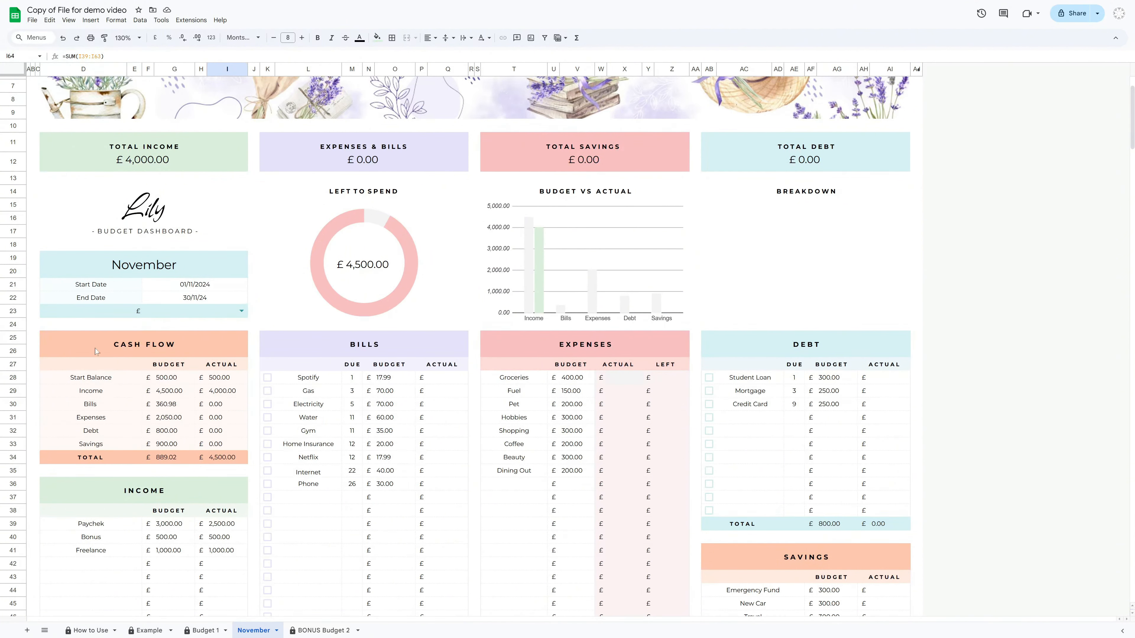
{"action": "left_click", "coordinate": [136, 349]}
{"action": "left_click_drag", "start_coordinate": [90, 392], "coordinate": [224, 393]}
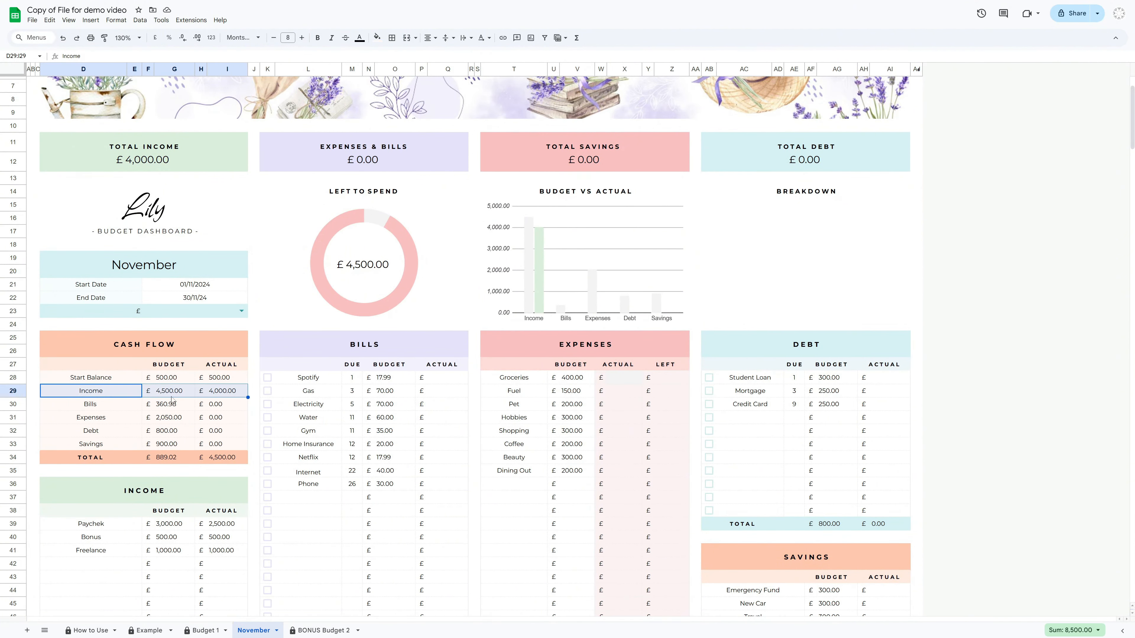
{"action": "left_click", "coordinate": [141, 142]}
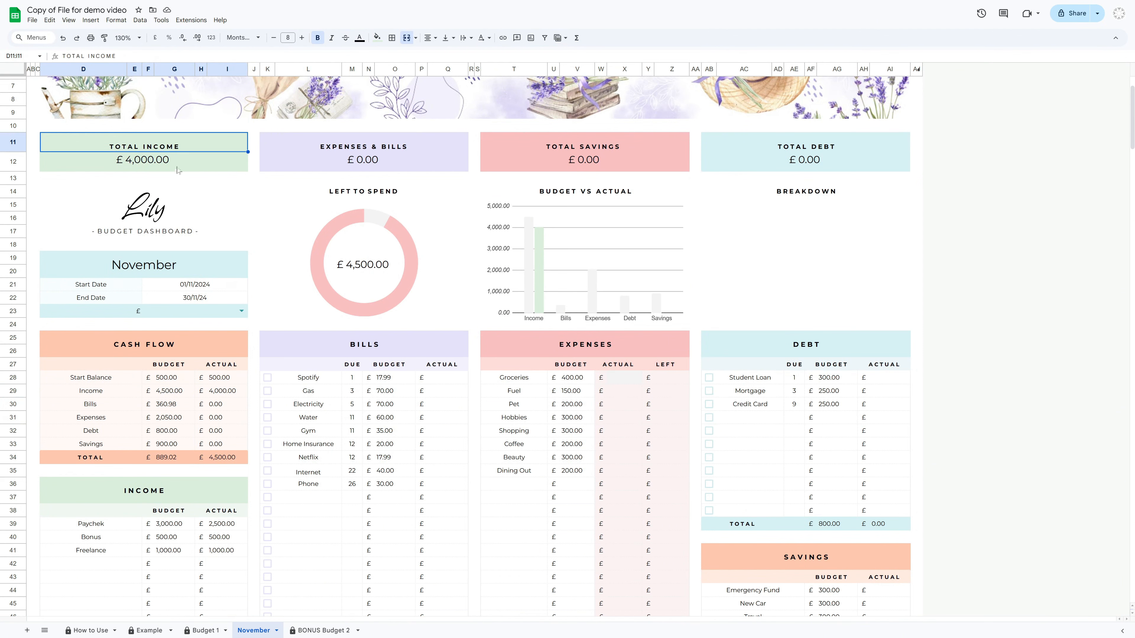
{"action": "left_click", "coordinate": [29, 337]}
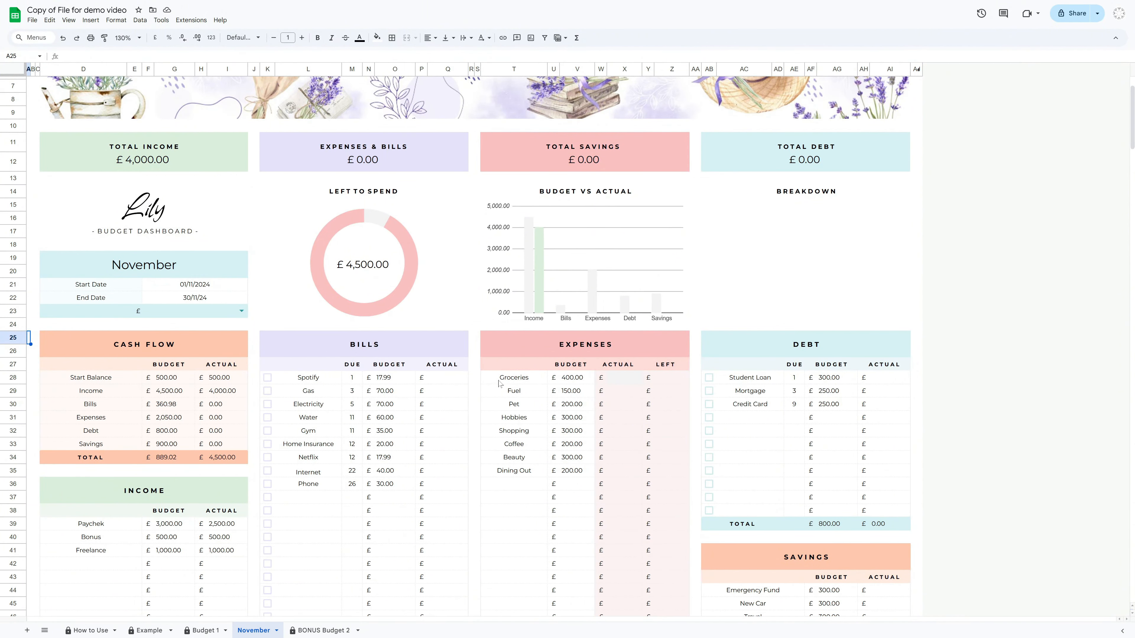
{"action": "scroll", "coordinate": [828, 396], "scroll_direction": "down", "scroll_amount": 2}
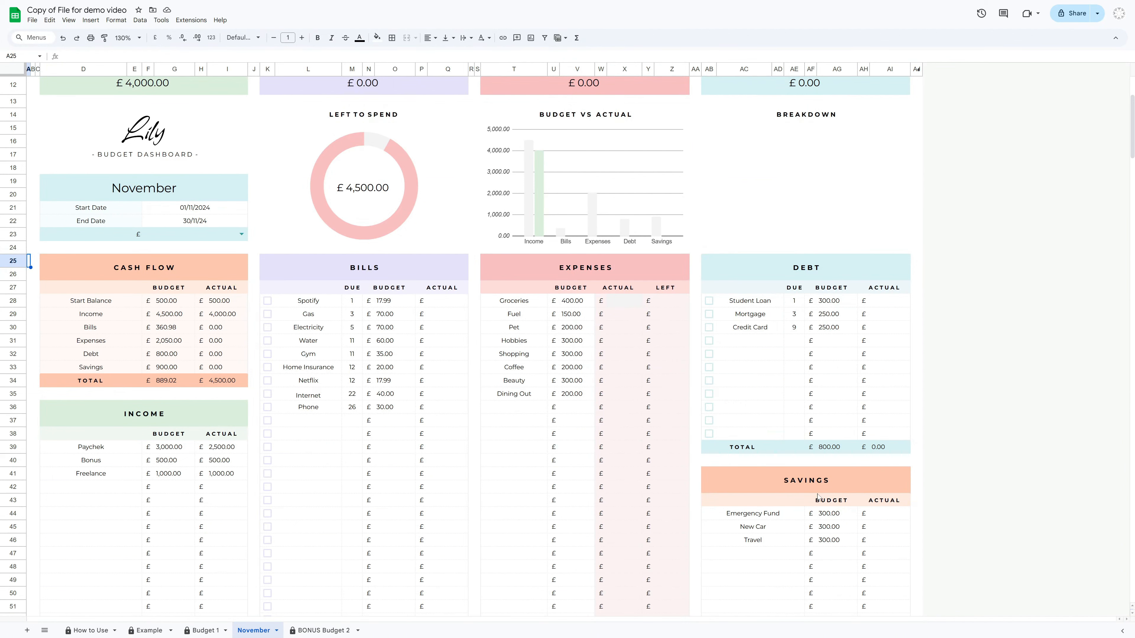
Enter bill actuals of 17.99, 70, 70, 55, 65, 20, 17.99, 40 and 30 for Spotify through Phone
{"action": "left_click", "coordinate": [456, 305]}
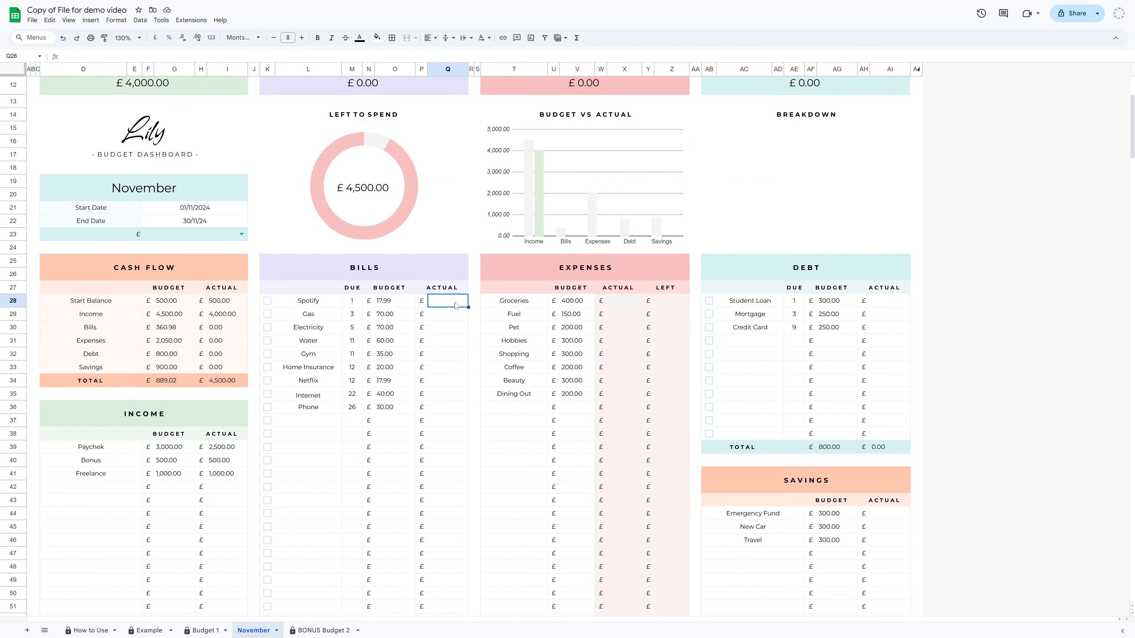
{"action": "type", "text": "17.99"}
{"action": "key", "text": "Return"}
{"action": "type", "text": "70"}
{"action": "key", "text": "Return"}
{"action": "type", "text": "70"}
{"action": "key", "text": "Return"}
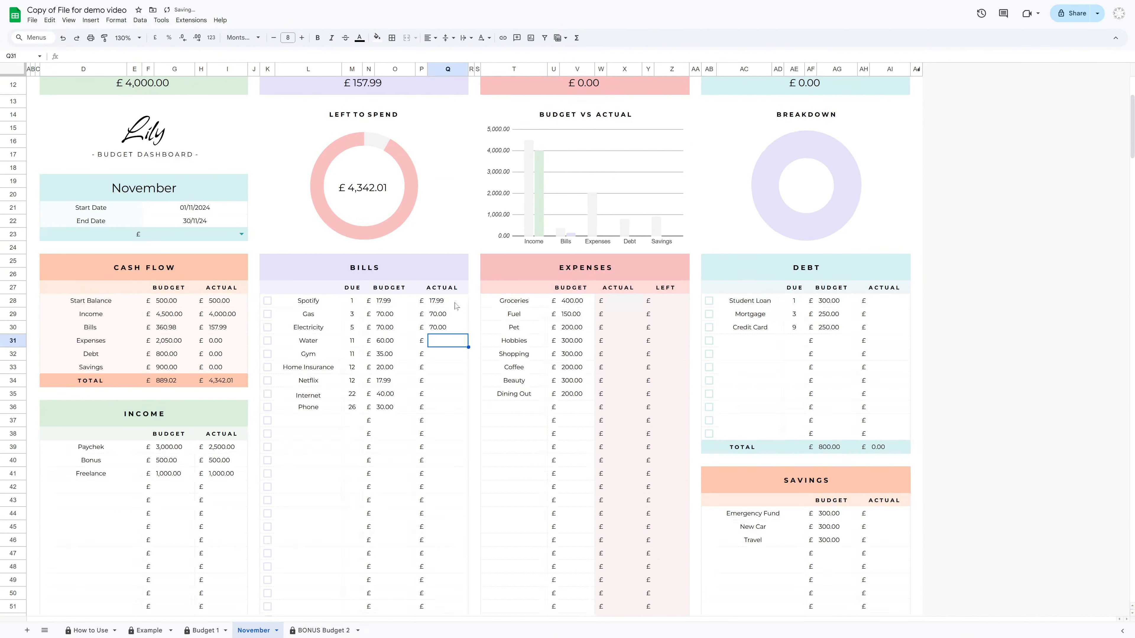
{"action": "type", "text": "55"}
{"action": "key", "text": "Return"}
{"action": "type", "text": "65"}
{"action": "key", "text": "Return"}
{"action": "type", "text": "20"}
{"action": "key", "text": "Return"}
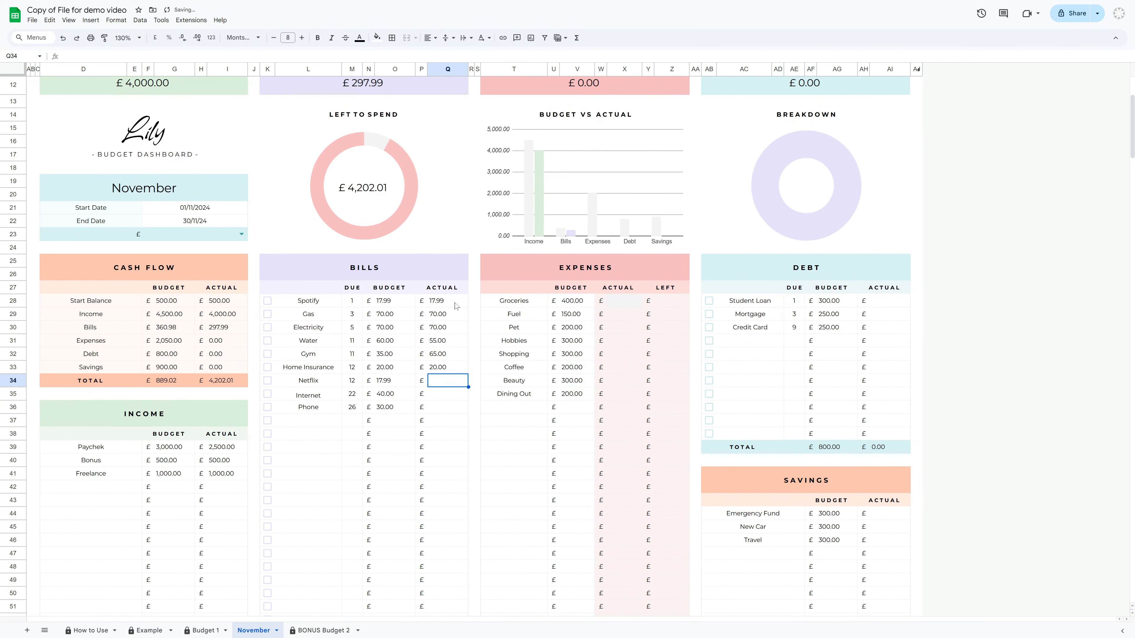
{"action": "type", "text": "17.99"}
{"action": "key", "text": "Return"}
{"action": "type", "text": "40 30"}
Enter debt actuals of 300 for Student Loan and 250 each for Mortgage and Credit Card
{"action": "key", "text": "Return"}
{"action": "left_click", "coordinate": [887, 305]}
{"action": "type", "text": "300"}
{"action": "key", "text": "Return"}
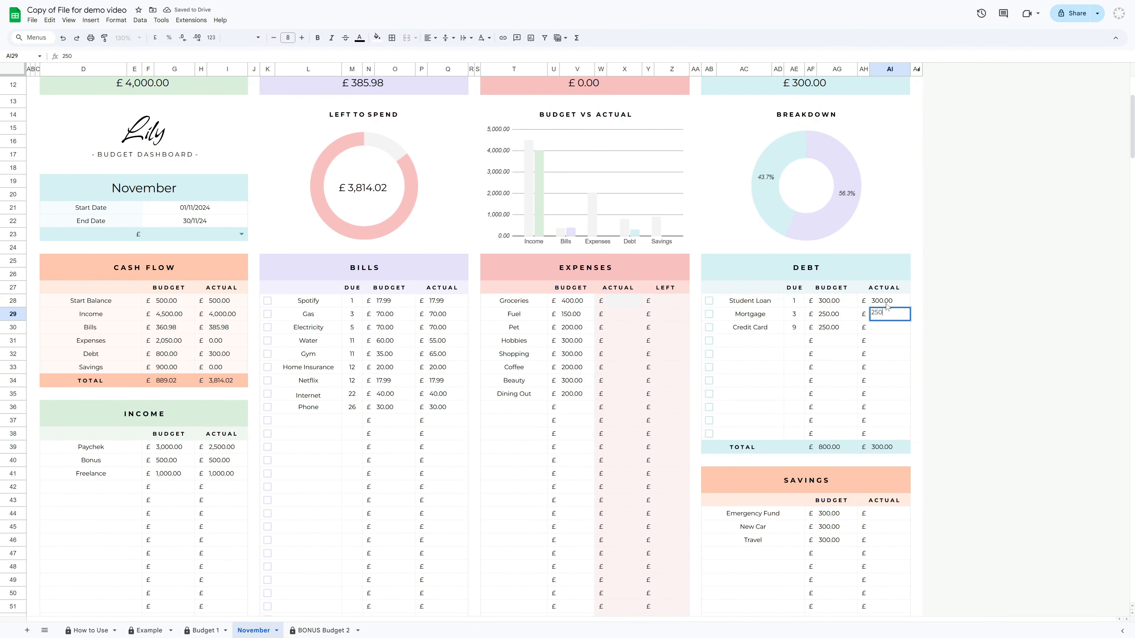
{"action": "type", "text": "250"}
Enter savings actuals of 300 for Emergency Fund, New Car and Travel
{"action": "key", "text": "Return"}
{"action": "type", "text": "250"}
{"action": "key", "text": "Return"}
{"action": "left_click", "coordinate": [896, 514]}
{"action": "type", "text": "300"}
{"action": "key", "text": "Return"}
{"action": "type", "text": "300"}
{"action": "key", "text": "Return"}
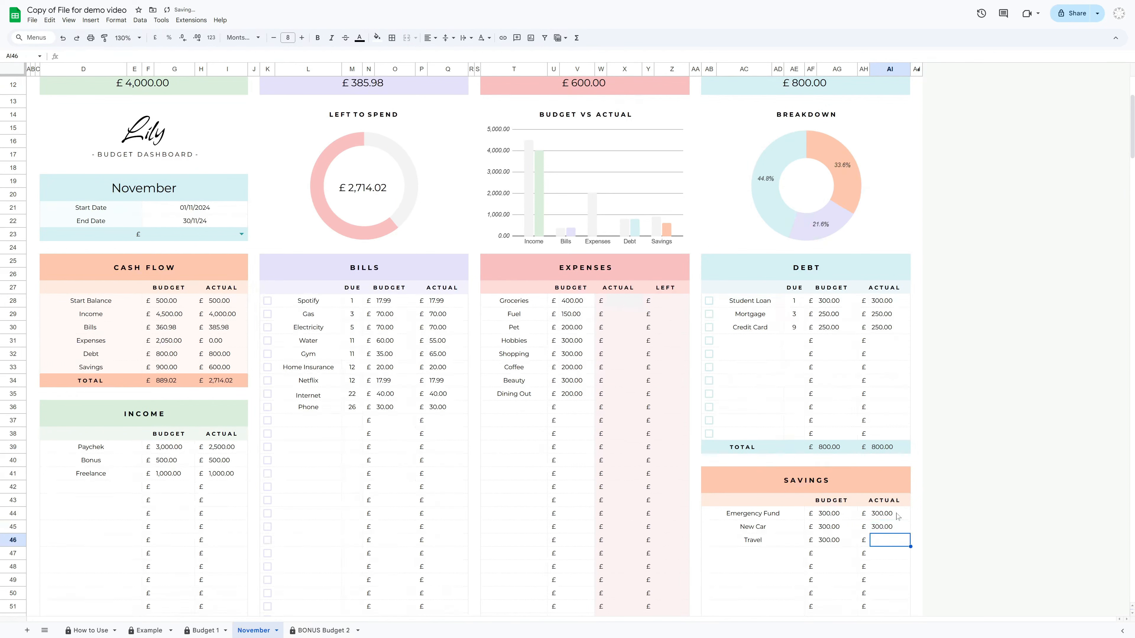
{"action": "type", "text": "300"}
{"action": "key", "text": "Return"}
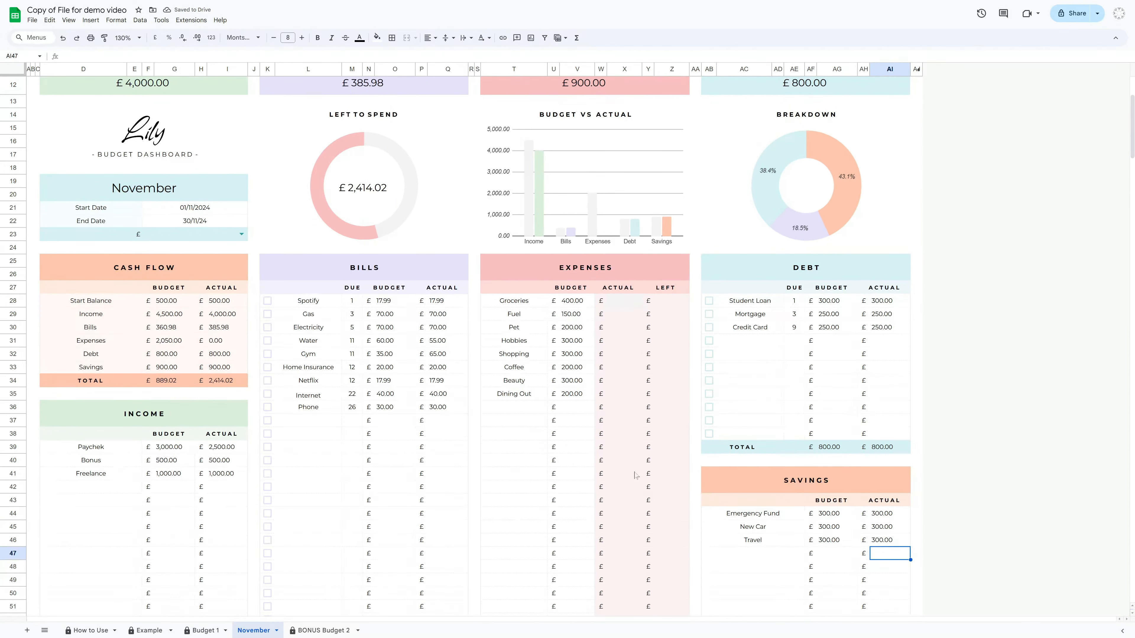
Tick the paid checkboxes for Student Loan, Mortgage and Credit Card
{"action": "left_click", "coordinate": [709, 300]}
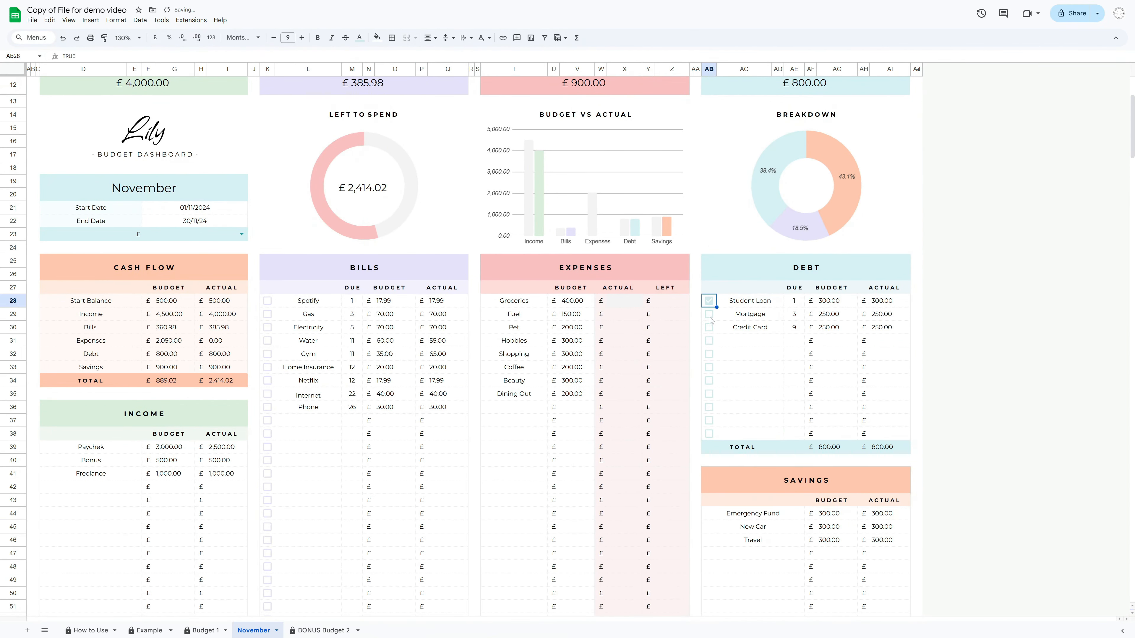
{"action": "left_click", "coordinate": [709, 314]}
{"action": "left_click", "coordinate": [709, 327]}
Tick the paid checkboxes for all nine bills from Spotify to Phone
{"action": "left_click", "coordinate": [267, 300]}
{"action": "left_click", "coordinate": [267, 314]}
{"action": "left_click", "coordinate": [267, 328]}
{"action": "left_click", "coordinate": [267, 340]}
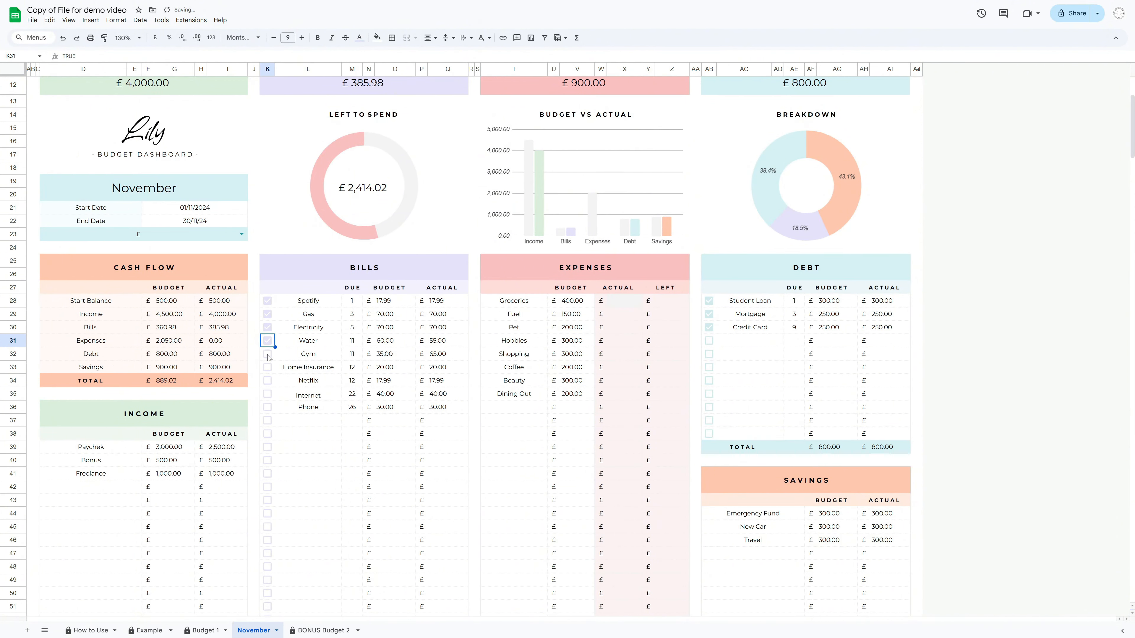
{"action": "left_click", "coordinate": [267, 354]}
{"action": "left_click", "coordinate": [267, 367]}
{"action": "left_click", "coordinate": [267, 380]}
{"action": "left_click", "coordinate": [267, 394]}
{"action": "left_click", "coordinate": [267, 406]}
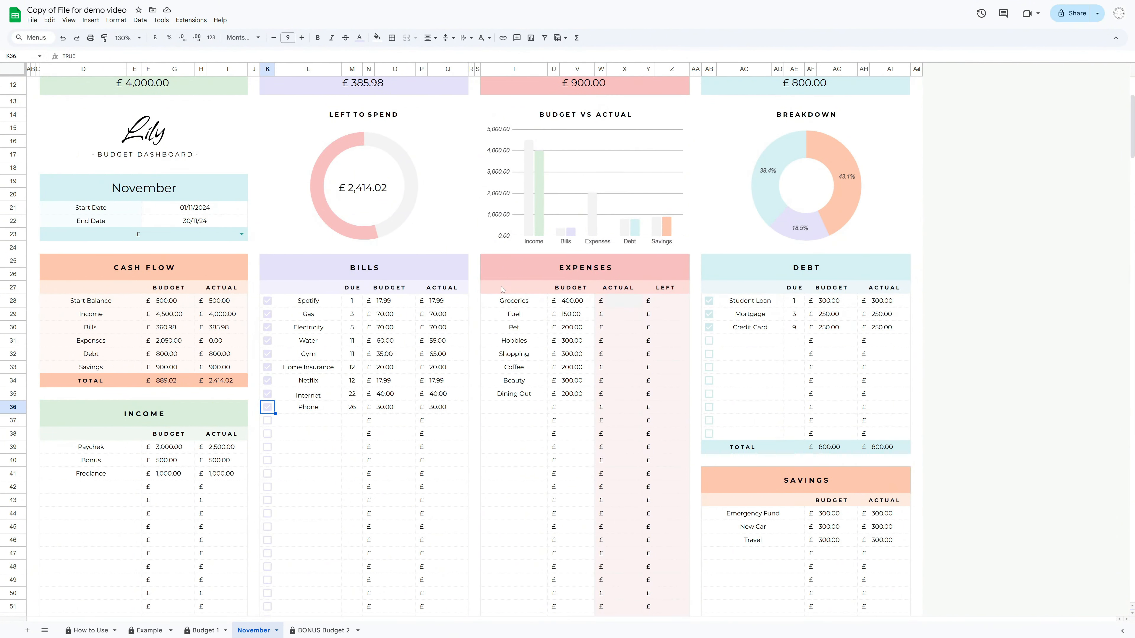
Log a 1 November 2024 expense of 200 under Groceries in the expense tracker
{"action": "left_click", "coordinate": [503, 273]}
{"action": "scroll", "coordinate": [503, 287], "scroll_direction": "down", "scroll_amount": 10}
{"action": "left_click", "coordinate": [310, 436]}
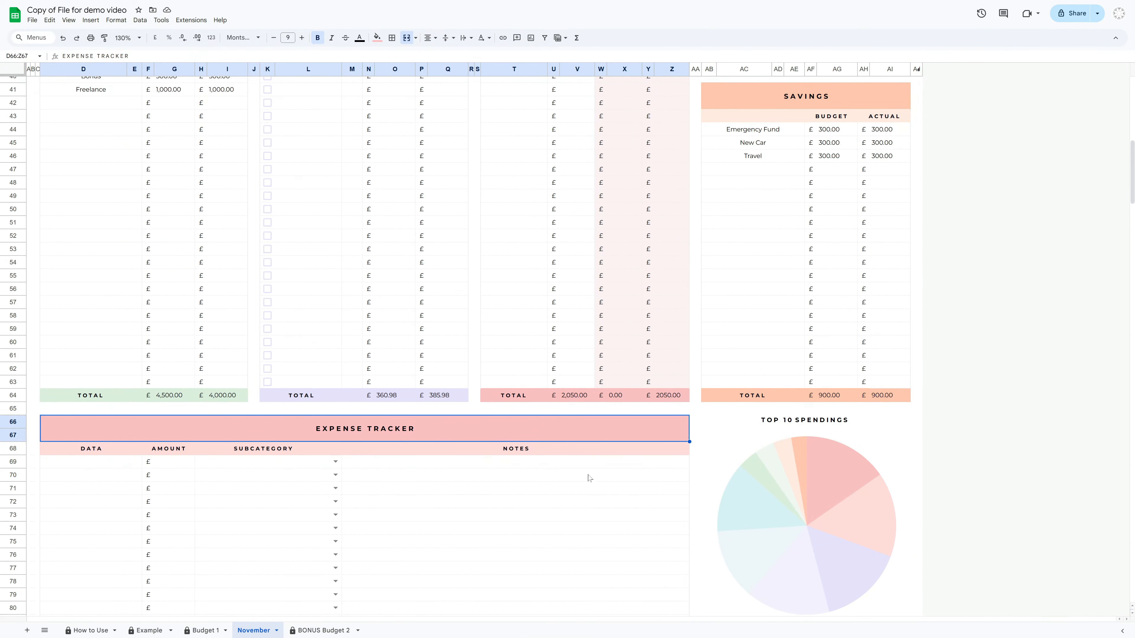
{"action": "scroll", "coordinate": [580, 505], "scroll_direction": "up", "scroll_amount": 8}
{"action": "left_click", "coordinate": [627, 213]}
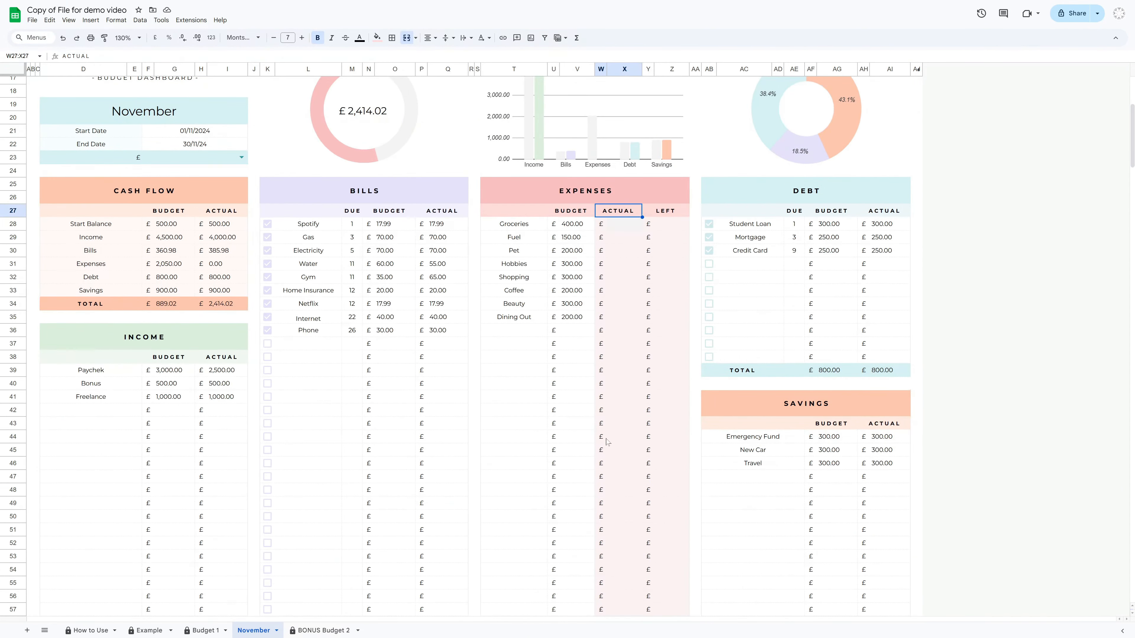
{"action": "scroll", "coordinate": [110, 562], "scroll_direction": "down", "scroll_amount": 14}
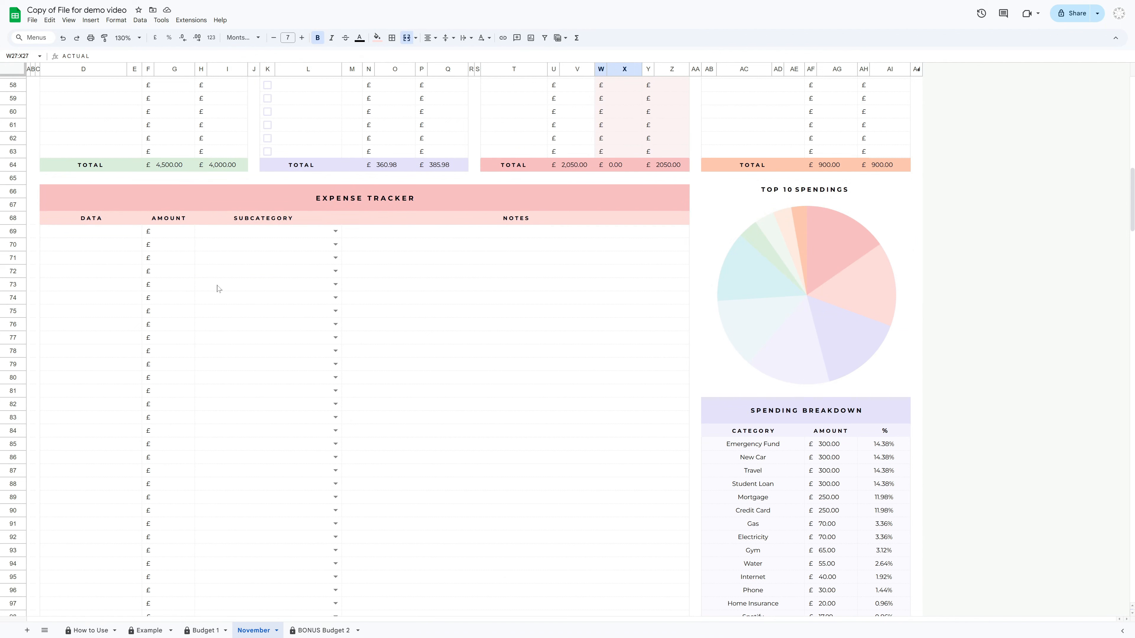
{"action": "double_click", "coordinate": [103, 237]}
{"action": "left_click", "coordinate": [119, 275]}
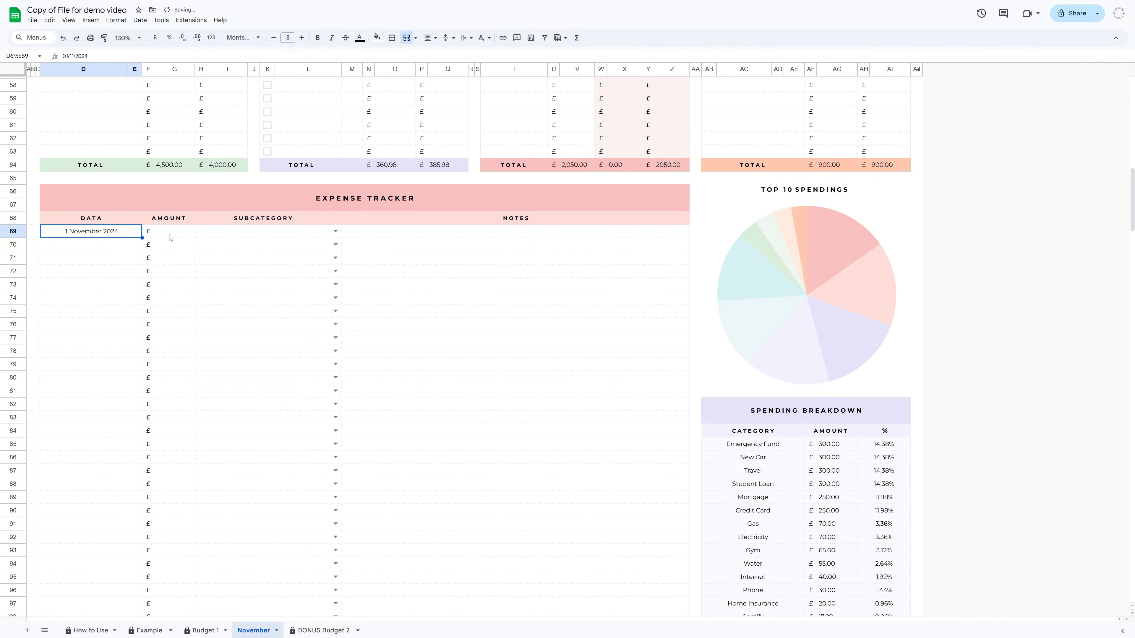
{"action": "left_click", "coordinate": [173, 218]}
{"action": "left_click", "coordinate": [173, 231]}
{"action": "type", "text": "200"}
{"action": "key", "text": "Return"}
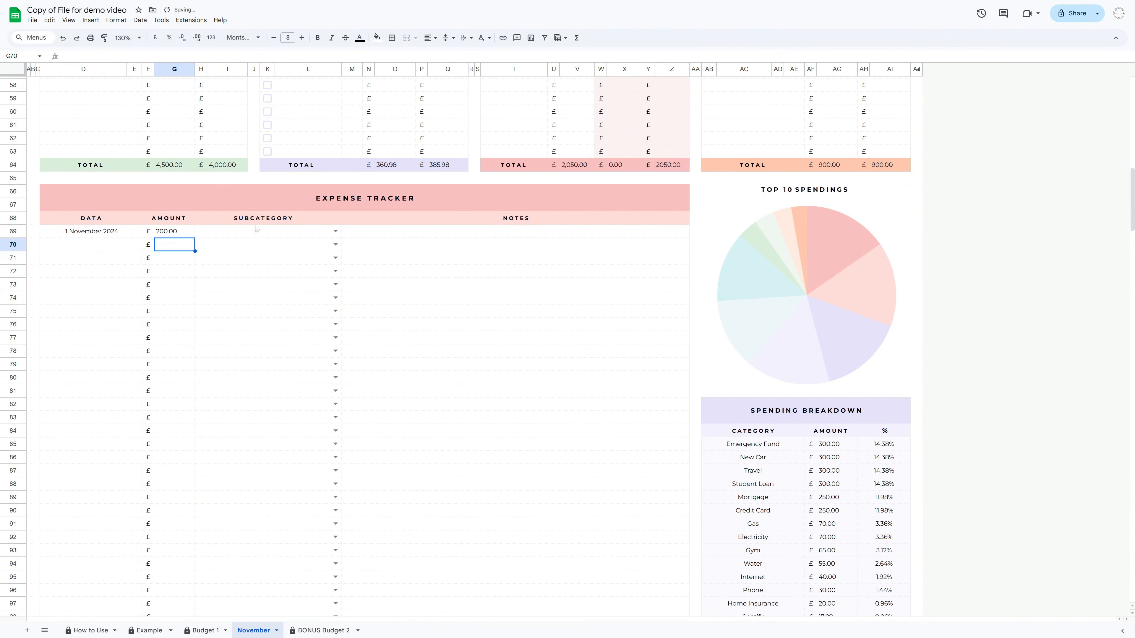
{"action": "left_click", "coordinate": [335, 232]}
{"action": "left_click", "coordinate": [324, 247]}
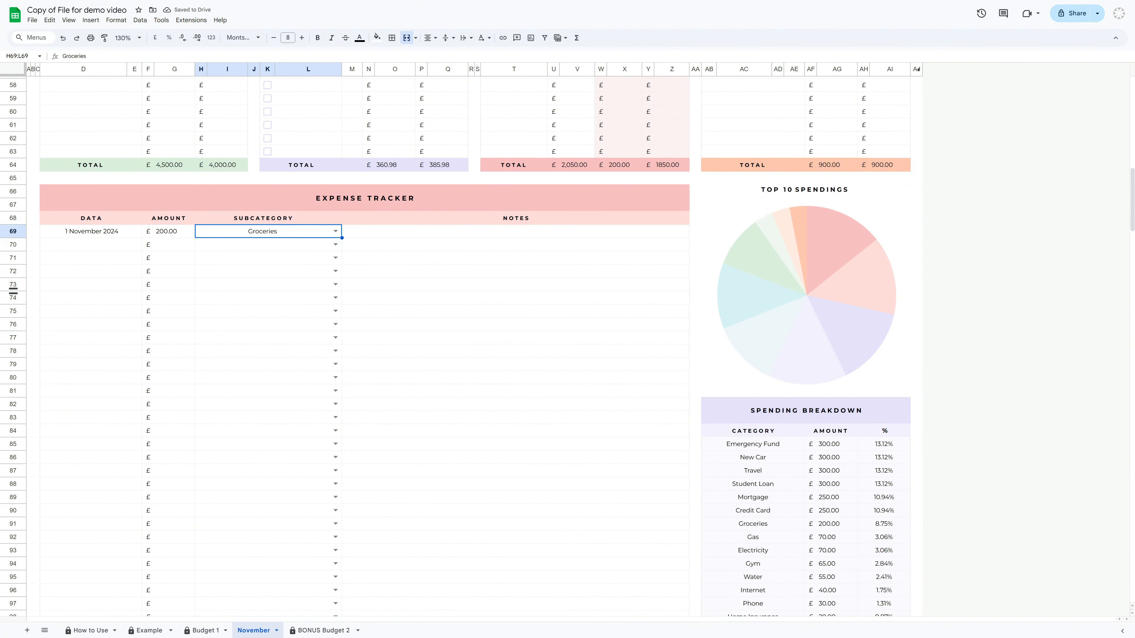
Log a 3 November 2024 expense of 200 under Groceries
{"action": "double_click", "coordinate": [101, 245]}
{"action": "left_click", "coordinate": [51, 302]}
{"action": "left_click", "coordinate": [169, 245]}
{"action": "type", "text": "200"}
{"action": "left_click", "coordinate": [335, 246]}
{"action": "left_click", "coordinate": [324, 260]}
Log a 5 November 2024 expense of 75 under Fuel
{"action": "double_click", "coordinate": [105, 259]}
{"action": "left_click", "coordinate": [78, 316]}
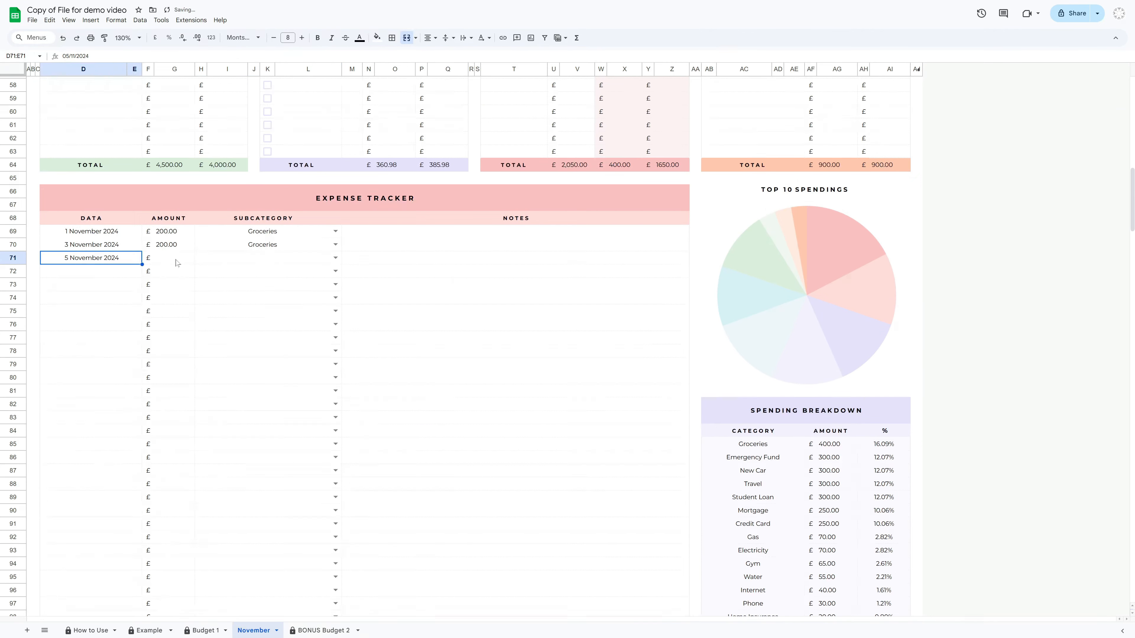
{"action": "left_click", "coordinate": [176, 260]}
{"action": "type", "text": "75"}
{"action": "left_click", "coordinate": [335, 260]}
{"action": "left_click", "coordinate": [324, 284]}
Log a 7 November 2024 expense of 60 under Fuel
{"action": "double_click", "coordinate": [105, 273]}
{"action": "left_click", "coordinate": [104, 329]}
{"action": "left_click", "coordinate": [168, 273]}
{"action": "type", "text": "60"}
{"action": "left_click", "coordinate": [335, 272]}
{"action": "left_click", "coordinate": [324, 297]}
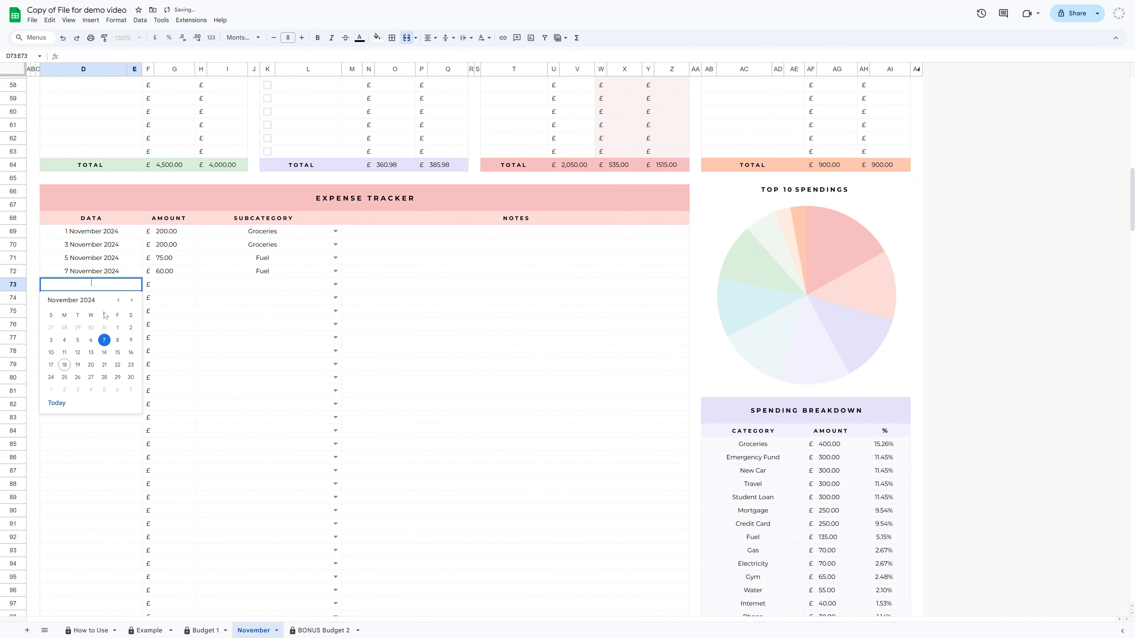
Log a 9 November 2024 expense of 100 under Pet
{"action": "type", "text": "100"}
{"action": "left_click", "coordinate": [335, 284]}
{"action": "left_click", "coordinate": [324, 333]}
Log a 10 November 2024 expense of 100 under Pet
{"action": "double_click", "coordinate": [105, 297]}
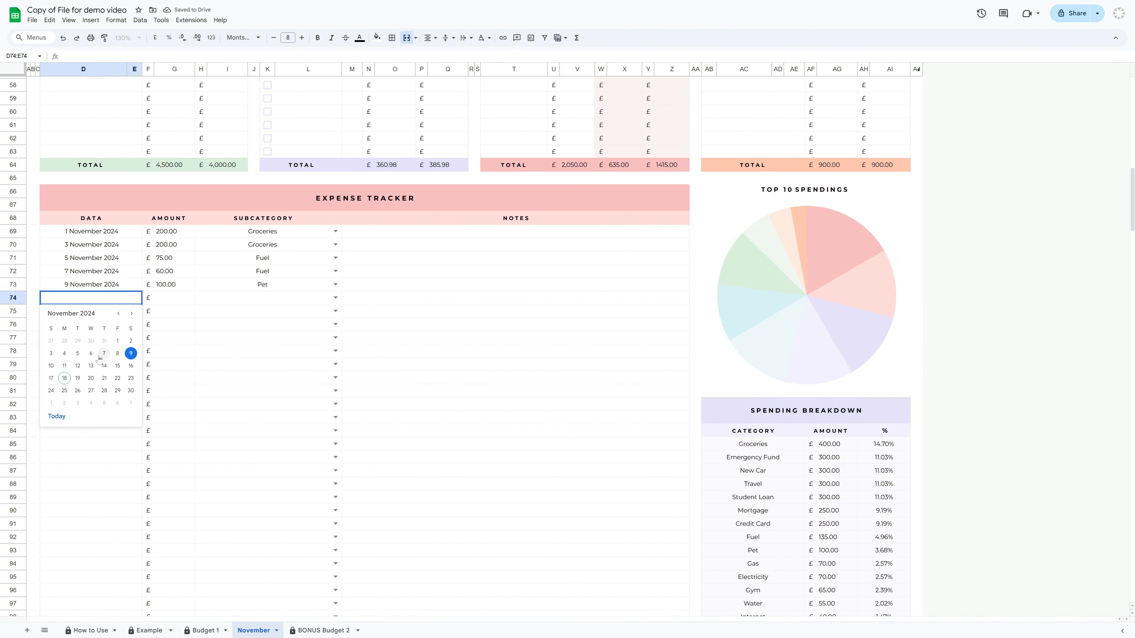
{"action": "left_click", "coordinate": [50, 368]}
{"action": "left_click", "coordinate": [166, 298]}
{"action": "type", "text": "100"}
{"action": "left_click", "coordinate": [334, 298]}
{"action": "left_click", "coordinate": [324, 346]}
Log a 12 November 2024 expense of 50 under Hobbies
{"action": "double_click", "coordinate": [105, 311]}
{"action": "left_click", "coordinate": [79, 382]}
{"action": "left_click", "coordinate": [174, 311]}
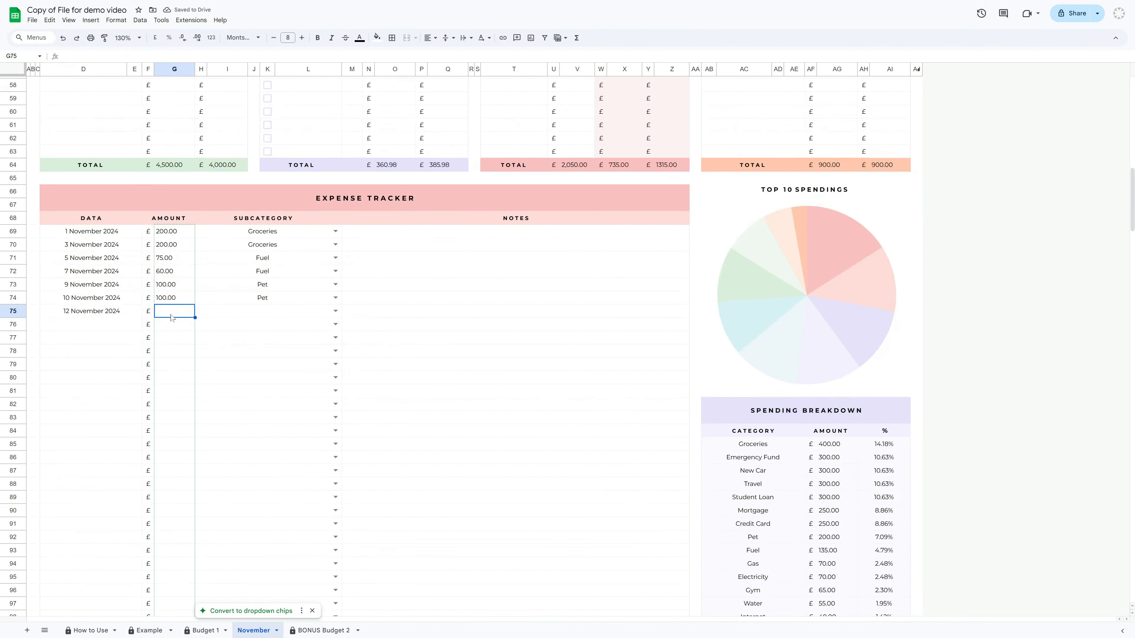
{"action": "type", "text": "50050"}
{"action": "left_click", "coordinate": [336, 312]}
{"action": "left_click", "coordinate": [224, 357]}
Log a 14 November 2024 expense of 150 under Hobbies
{"action": "double_click", "coordinate": [105, 325]}
{"action": "left_click", "coordinate": [107, 395]}
{"action": "left_click", "coordinate": [175, 325]}
{"action": "type", "text": "150"}
{"action": "left_click", "coordinate": [335, 325]}
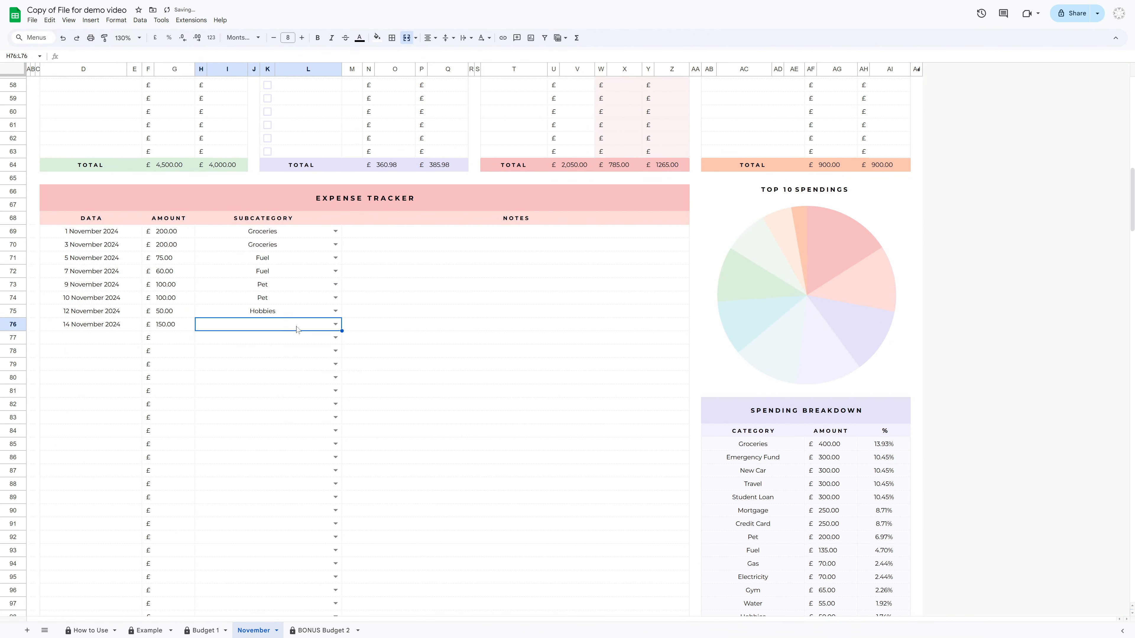
Log a 16 November 2024 expense of 160 under Shopping
{"action": "double_click", "coordinate": [119, 340]}
{"action": "left_click", "coordinate": [134, 408]}
{"action": "left_click", "coordinate": [174, 340]}
{"action": "type", "text": "160"}
{"action": "left_click", "coordinate": [335, 338]}
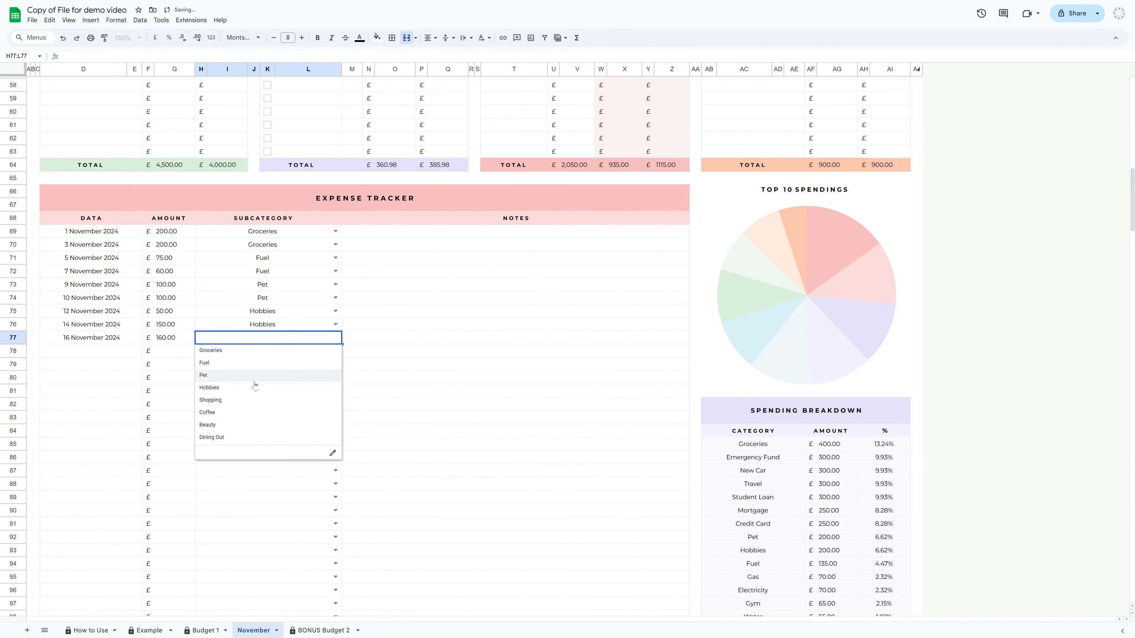
{"action": "left_click", "coordinate": [251, 401]}
Log an 18 November 2024 expense of 50 under Shopping
{"action": "double_click", "coordinate": [104, 352]}
{"action": "left_click", "coordinate": [64, 434]}
{"action": "left_click", "coordinate": [178, 354]}
{"action": "type", "text": "50"}
{"action": "left_click", "coordinate": [335, 351]}
{"action": "left_click", "coordinate": [243, 414]}
Log a 20 November 2024 expense of 20 under Coffee
{"action": "double_click", "coordinate": [105, 365]}
{"action": "left_click", "coordinate": [93, 448]}
{"action": "left_click", "coordinate": [173, 367]}
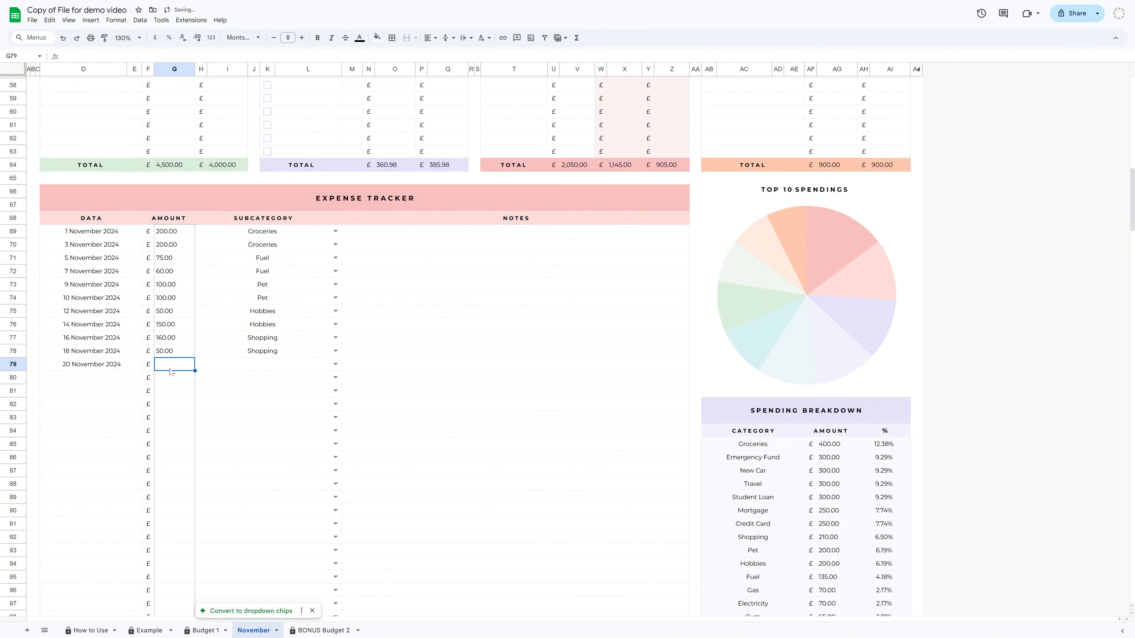
{"action": "type", "text": "20"}
{"action": "left_click", "coordinate": [223, 439]}
Log a 21 November 2024 expense of 50 under Coffee
{"action": "double_click", "coordinate": [105, 378]}
{"action": "left_click", "coordinate": [106, 461]}
{"action": "left_click", "coordinate": [176, 381]}
{"action": "type", "text": "50"}
{"action": "left_click", "coordinate": [335, 378]}
{"action": "left_click", "coordinate": [232, 452]}
Log Beauty expenses of 150 on 23 November 2024 and 40 on 24 November 2024
{"action": "double_click", "coordinate": [105, 392]}
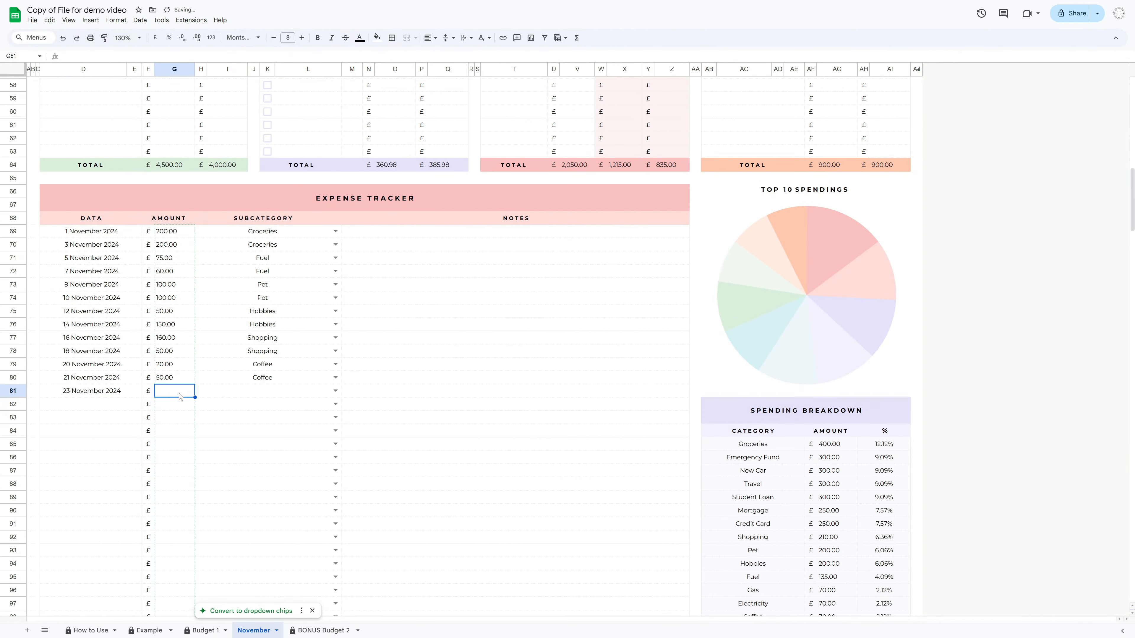
{"action": "double_click", "coordinate": [105, 405]}
{"action": "left_click", "coordinate": [50, 501]}
{"action": "left_click", "coordinate": [172, 406]}
{"action": "type", "text": "40"}
{"action": "left_click", "coordinate": [335, 405]}
{"action": "left_click", "coordinate": [246, 491]}
Log a 26 November 2024 expense of 100 under Dining Out
{"action": "double_click", "coordinate": [105, 418]}
{"action": "left_click", "coordinate": [78, 514]}
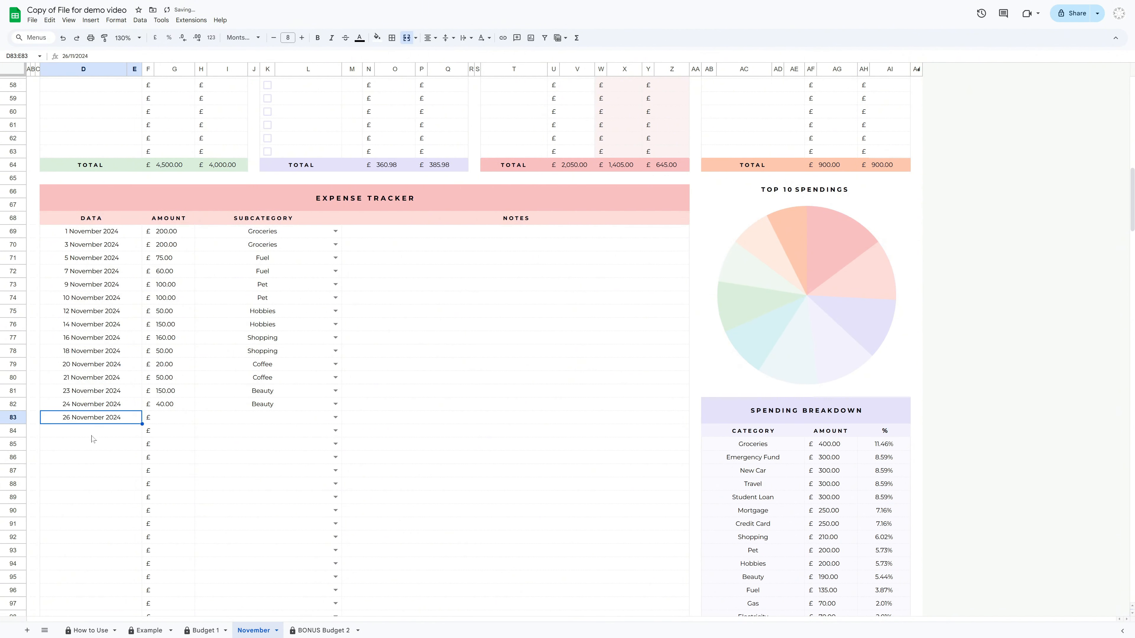
{"action": "left_click", "coordinate": [246, 516]}
Log a 28 November 2024 expense of 70 under Dining Out
{"action": "double_click", "coordinate": [105, 432]}
{"action": "left_click", "coordinate": [107, 527]}
{"action": "left_click", "coordinate": [176, 434]}
{"action": "type", "text": "70"}
{"action": "left_click", "coordinate": [335, 431]}
{"action": "left_click", "coordinate": [251, 530]}
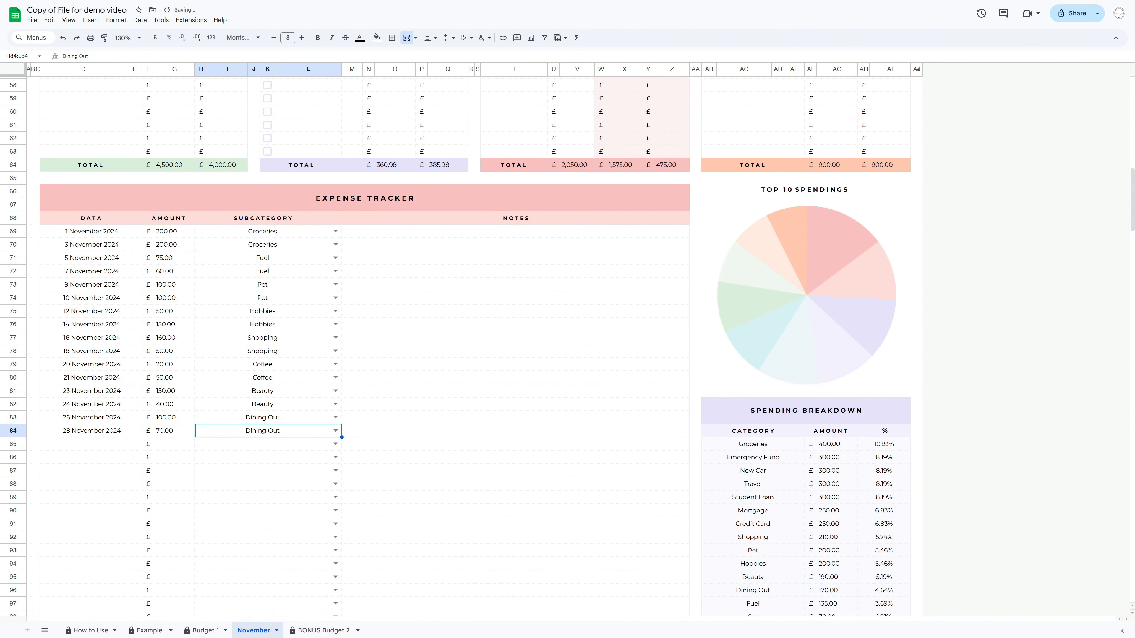
Review the Expenses table's actual and left columns after logging the tracker entries
{"action": "left_click", "coordinate": [528, 223]}
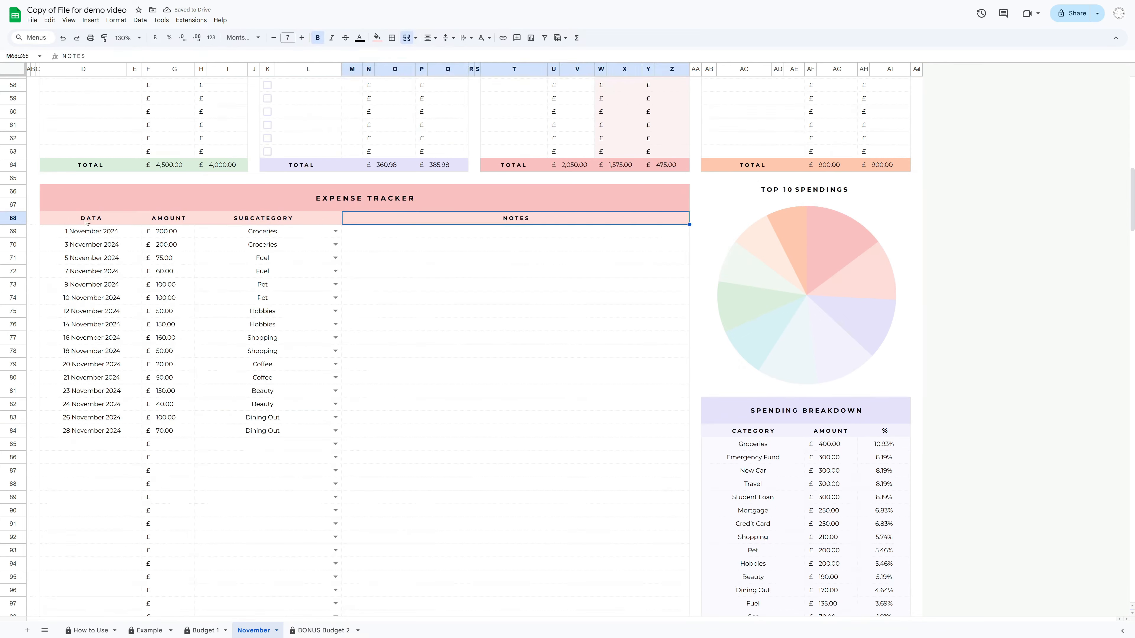
{"action": "left_click", "coordinate": [85, 219]}
{"action": "scroll", "coordinate": [569, 368], "scroll_direction": "up", "scroll_amount": 7}
{"action": "scroll", "coordinate": [551, 375], "scroll_direction": "up", "scroll_amount": 6}
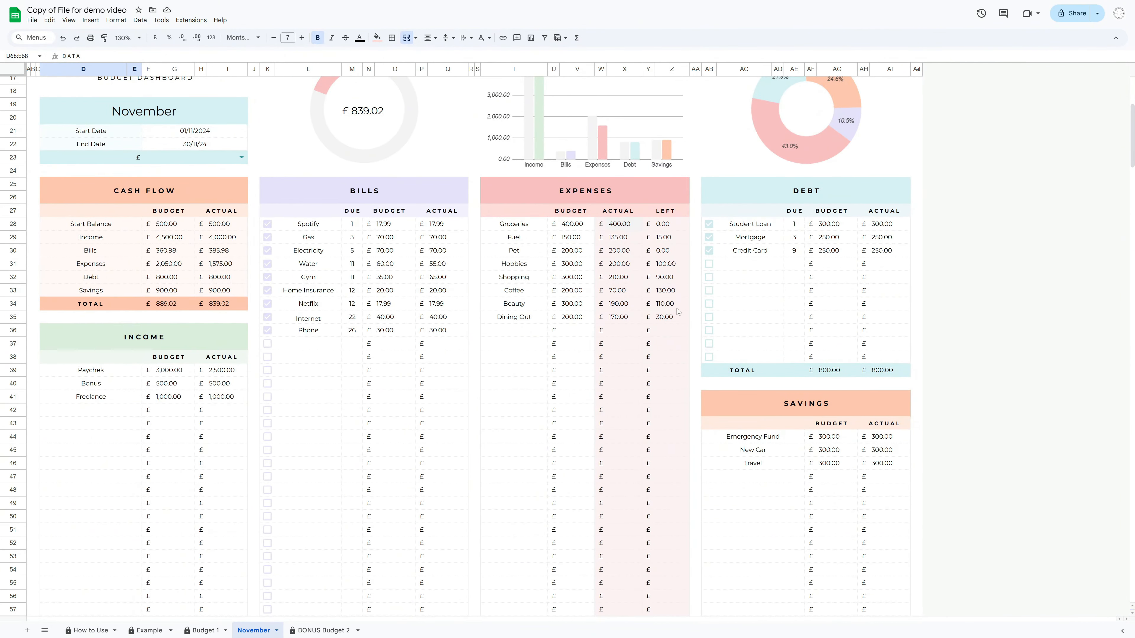
{"action": "scroll", "coordinate": [611, 338], "scroll_direction": "down", "scroll_amount": 3}
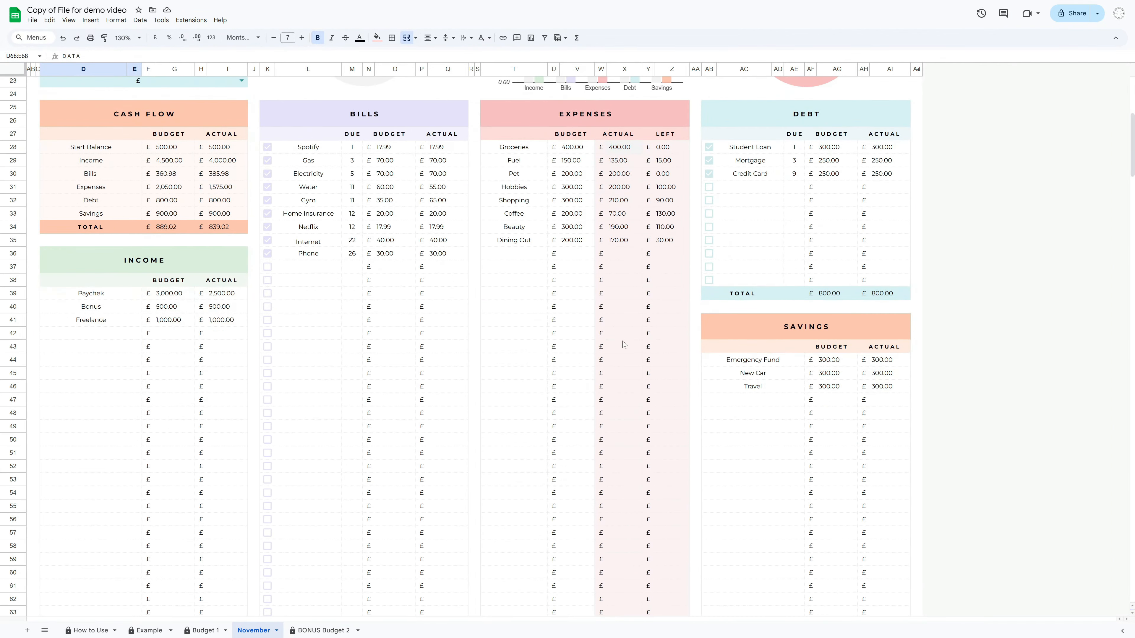
Inspect the Expenses table's actual, left and category cells against the expense tracker amounts
{"action": "scroll", "coordinate": [331, 375], "scroll_direction": "down", "scroll_amount": 7}
{"action": "left_click", "coordinate": [161, 388]}
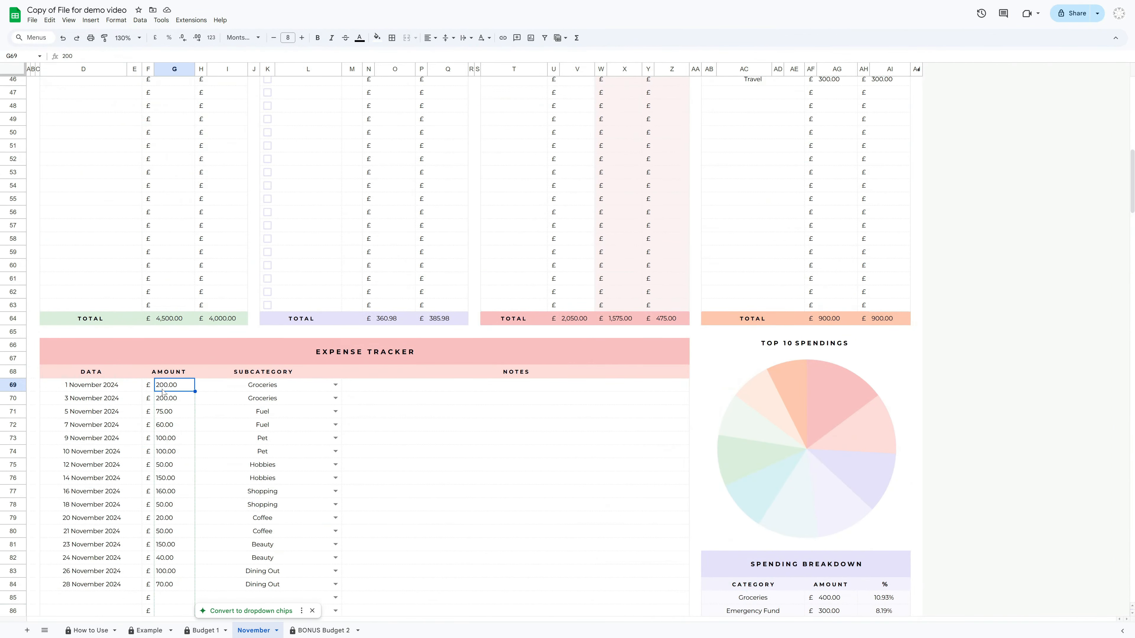
{"action": "scroll", "coordinate": [164, 392], "scroll_direction": "up", "scroll_amount": 8}
{"action": "left_click", "coordinate": [619, 149]}
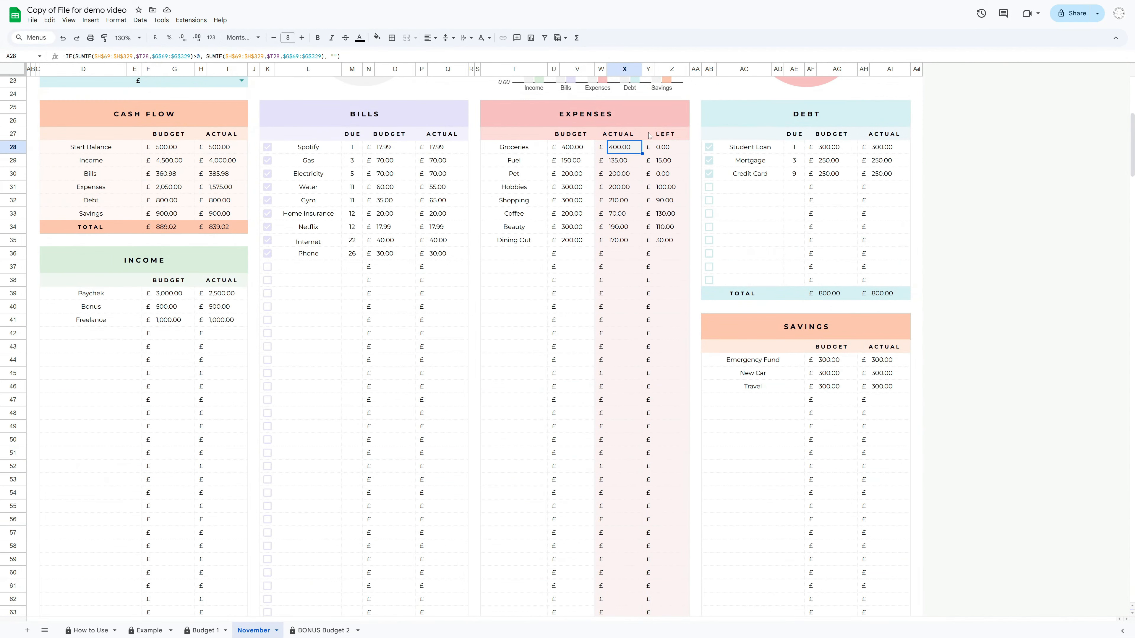
{"action": "left_click", "coordinate": [665, 135]}
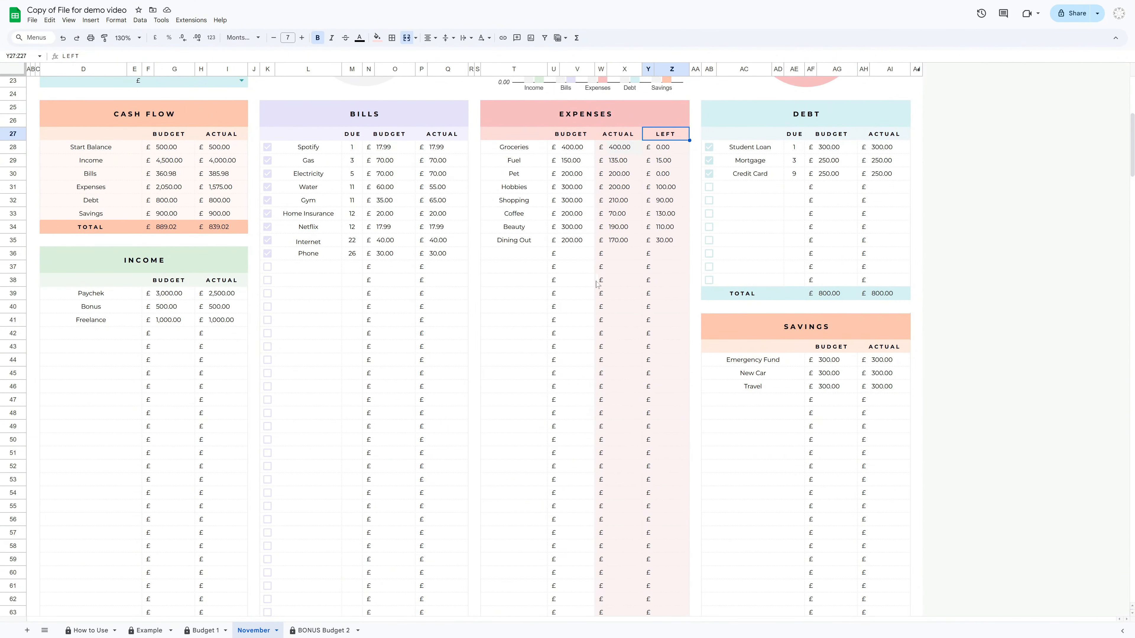
{"action": "left_click", "coordinate": [532, 150]}
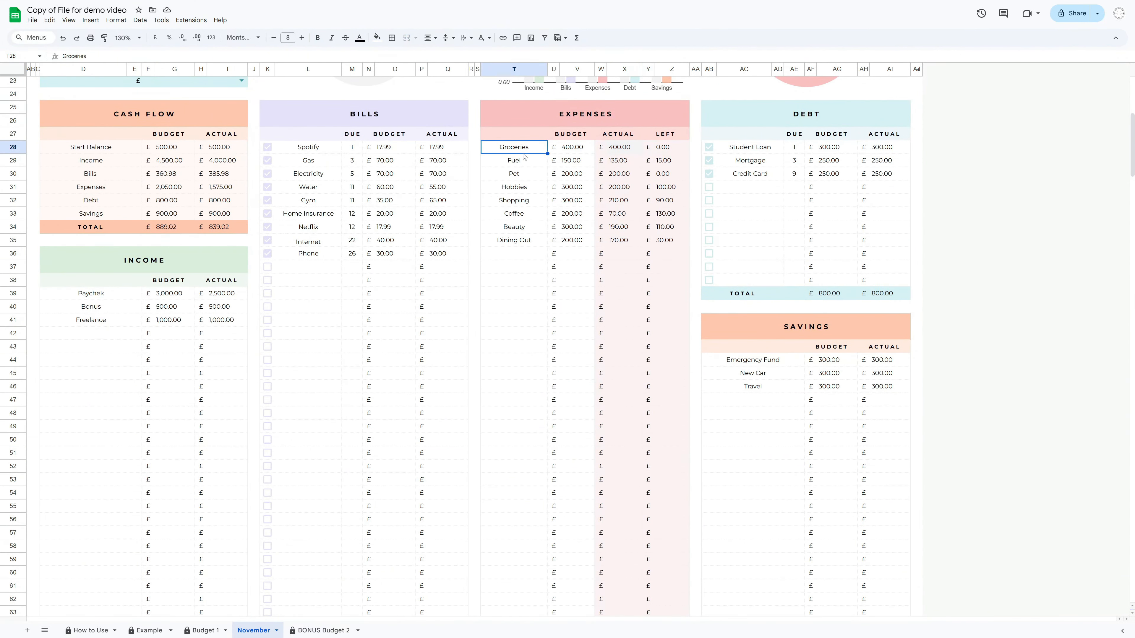
{"action": "left_click", "coordinate": [540, 119]}
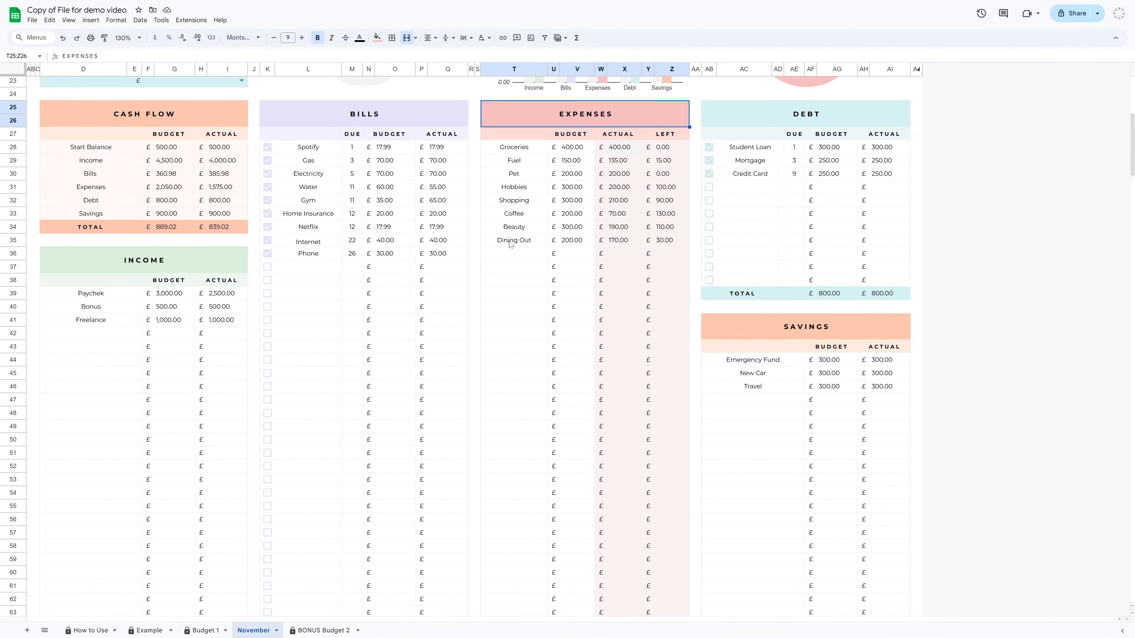
Rename the Pet expense category to Gift
{"action": "left_click", "coordinate": [520, 177]}
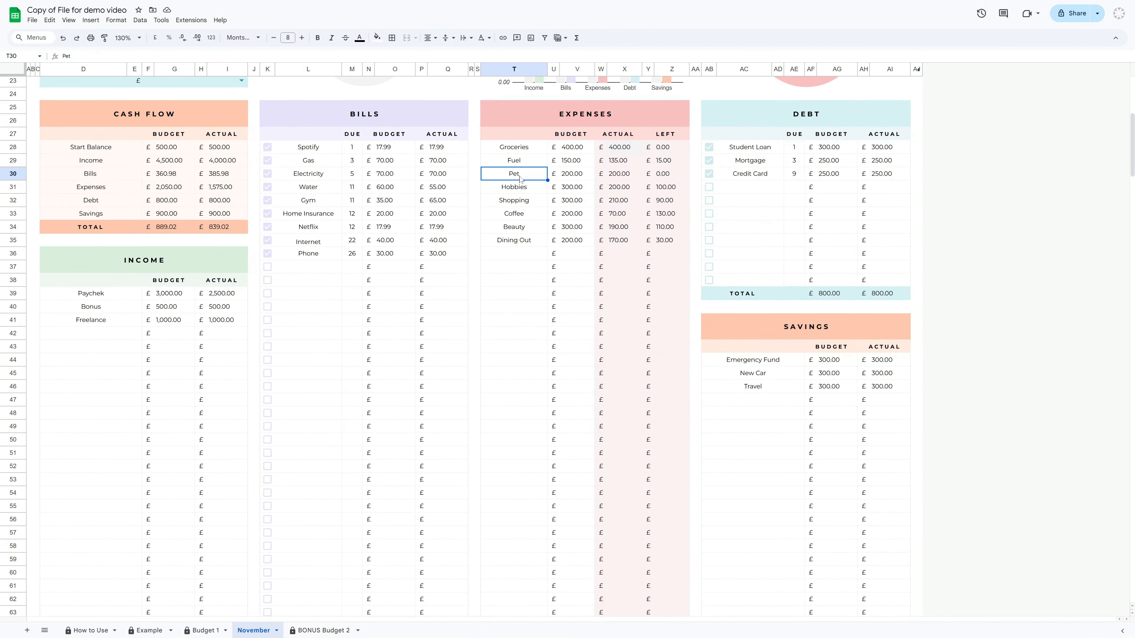
{"action": "double_click", "coordinate": [519, 176]}
{"action": "left_click_drag", "start_coordinate": [521, 176], "coordinate": [507, 177]}
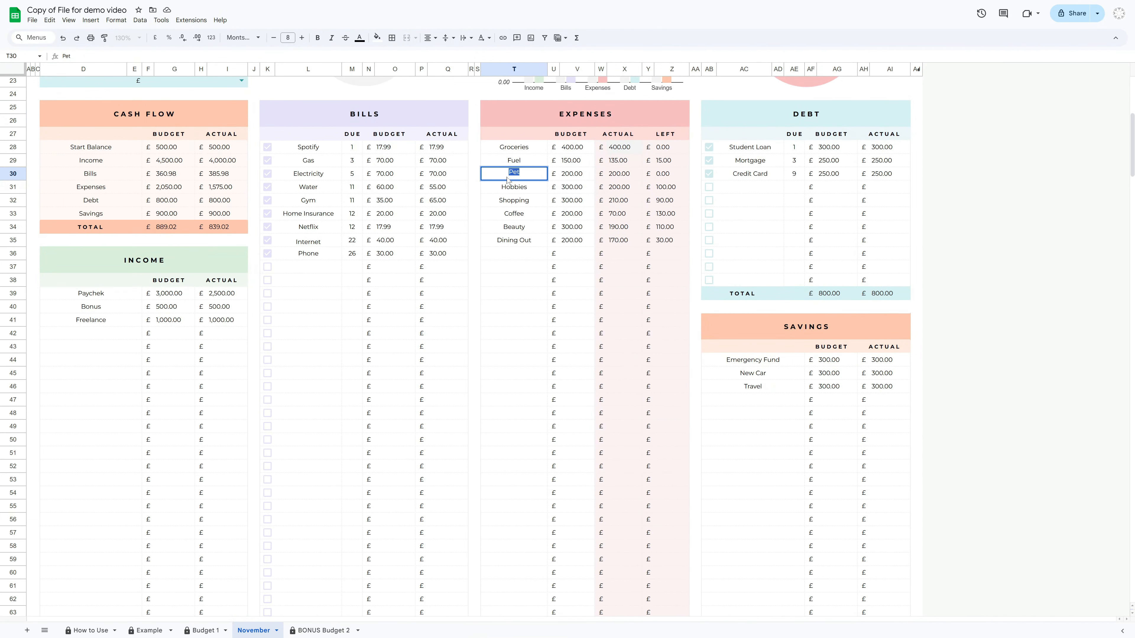
{"action": "key", "text": "BackSpace"}
{"action": "type", "text": "Gift"}
{"action": "left_click", "coordinate": [521, 281]}
Add a new Pet category in the first empty row of the Expenses table
{"action": "left_click", "coordinate": [521, 255]}
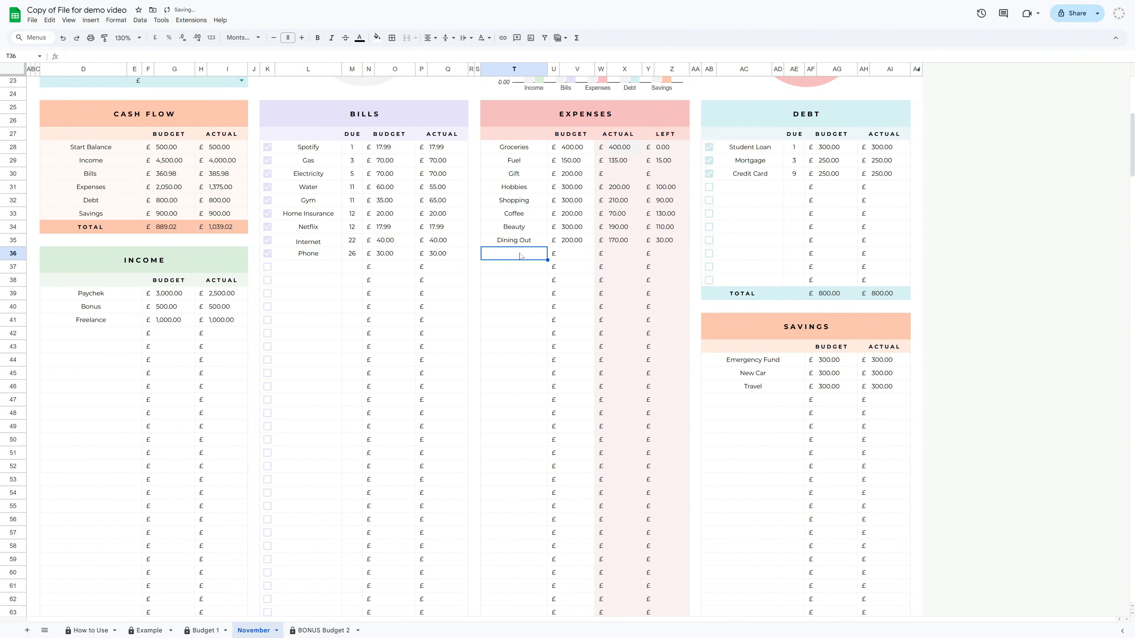
{"action": "double_click", "coordinate": [523, 259]}
{"action": "type", "text": "Pet"}
{"action": "key", "text": "Return"}
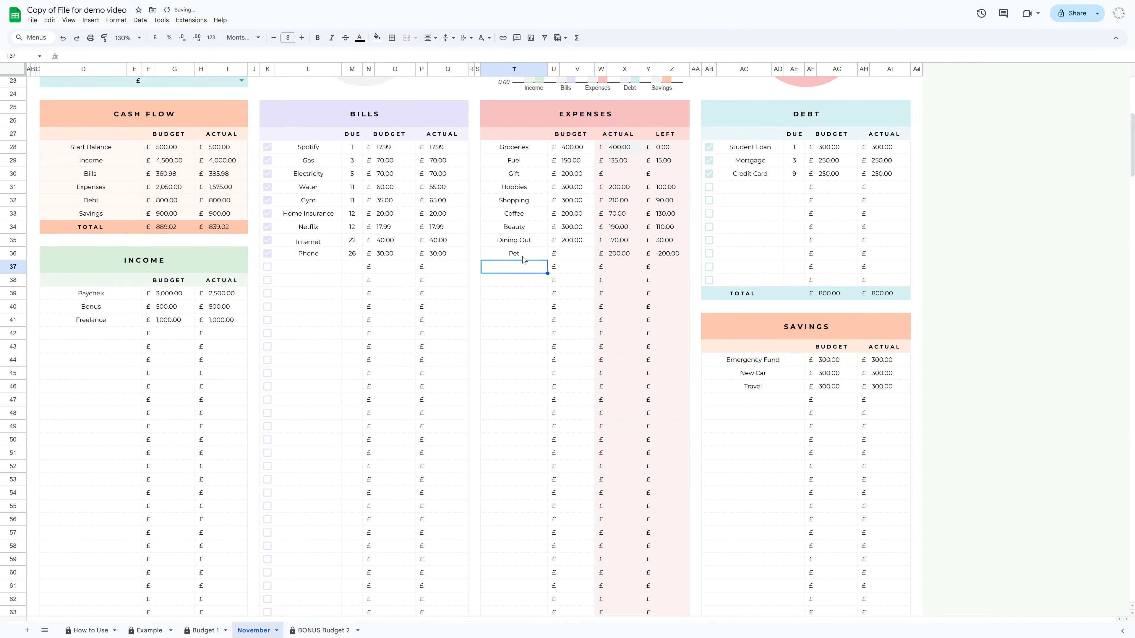
Check the subcategory dropdown options in the expense tracker
{"action": "scroll", "coordinate": [530, 259], "scroll_direction": "down", "scroll_amount": 4}
{"action": "scroll", "coordinate": [529, 258], "scroll_direction": "down", "scroll_amount": 6}
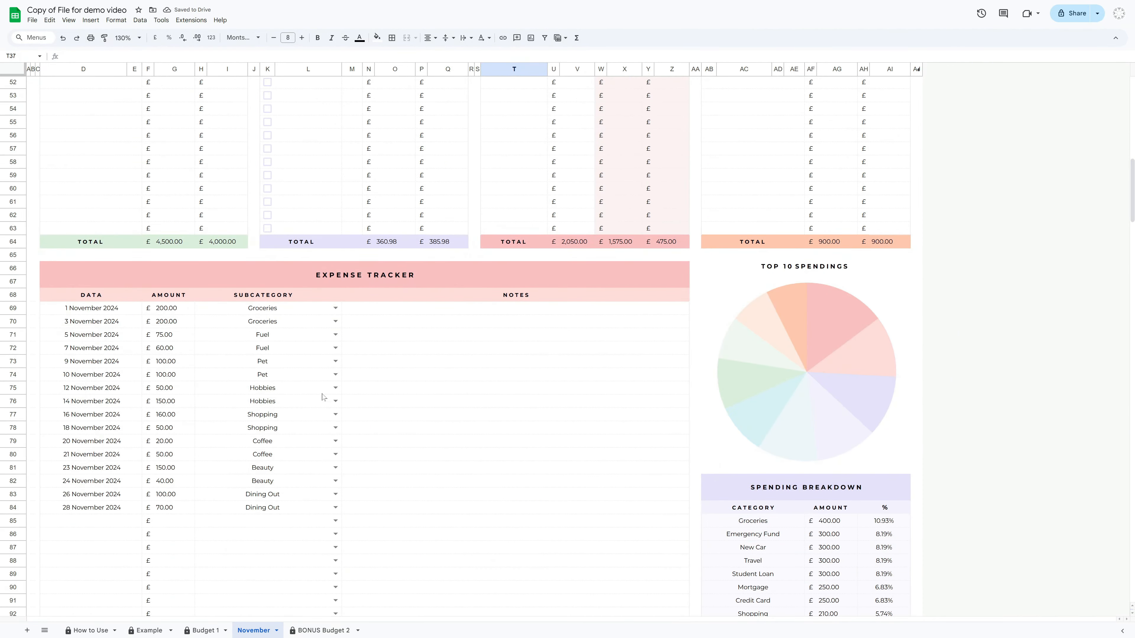
{"action": "left_click", "coordinate": [335, 388]}
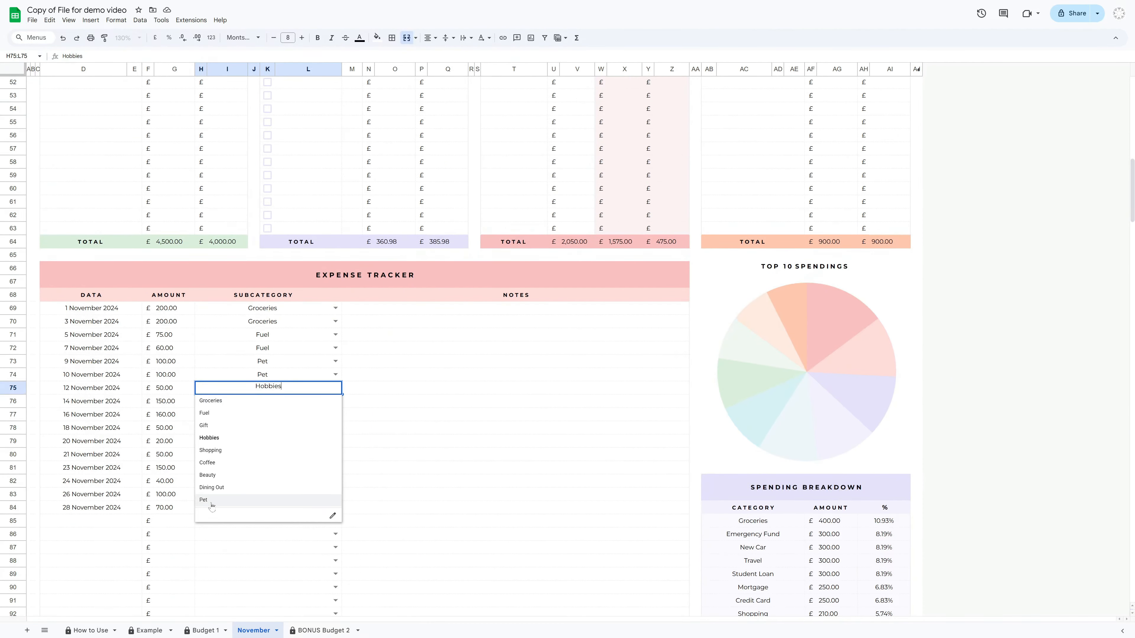
{"action": "left_click", "coordinate": [1005, 338]}
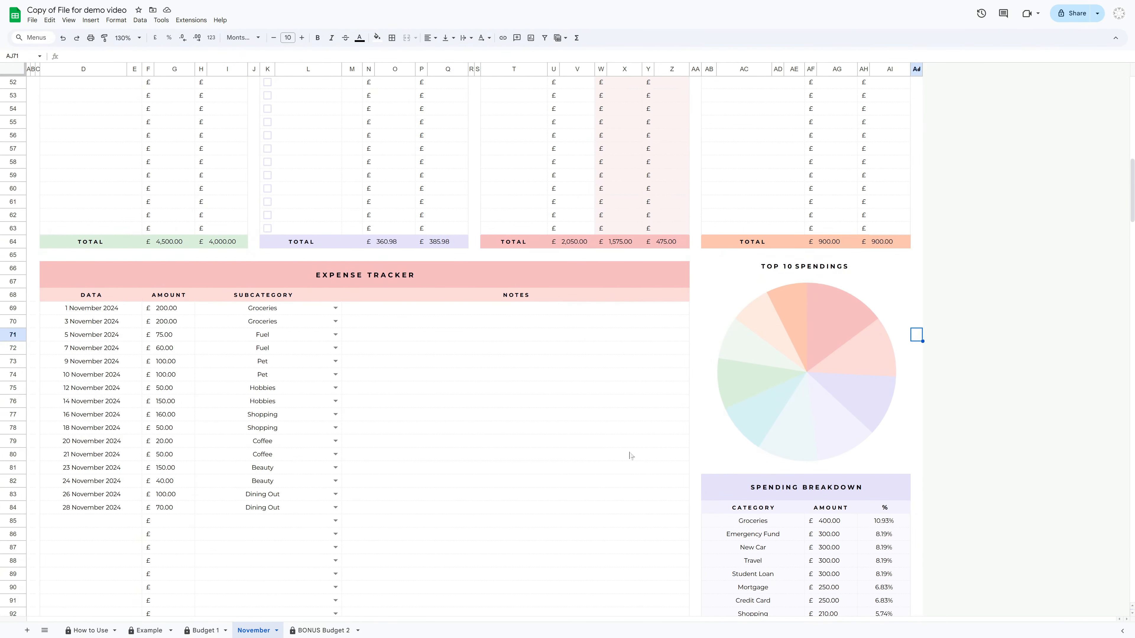
{"action": "left_click", "coordinate": [1001, 429]}
Review the dashboard totals and the Expenses, Bills and Savings tables
{"action": "scroll", "coordinate": [345, 573], "scroll_direction": "up", "scroll_amount": 13}
{"action": "scroll", "coordinate": [339, 594], "scroll_direction": "up", "scroll_amount": 4}
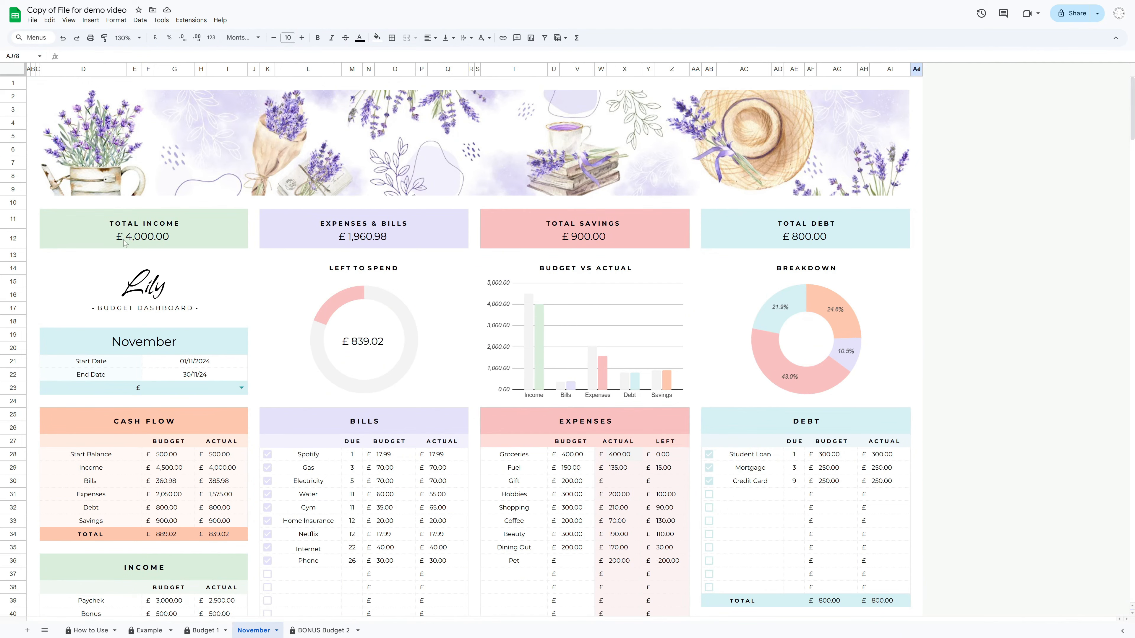
{"action": "scroll", "coordinate": [252, 439], "scroll_direction": "down", "scroll_amount": 3}
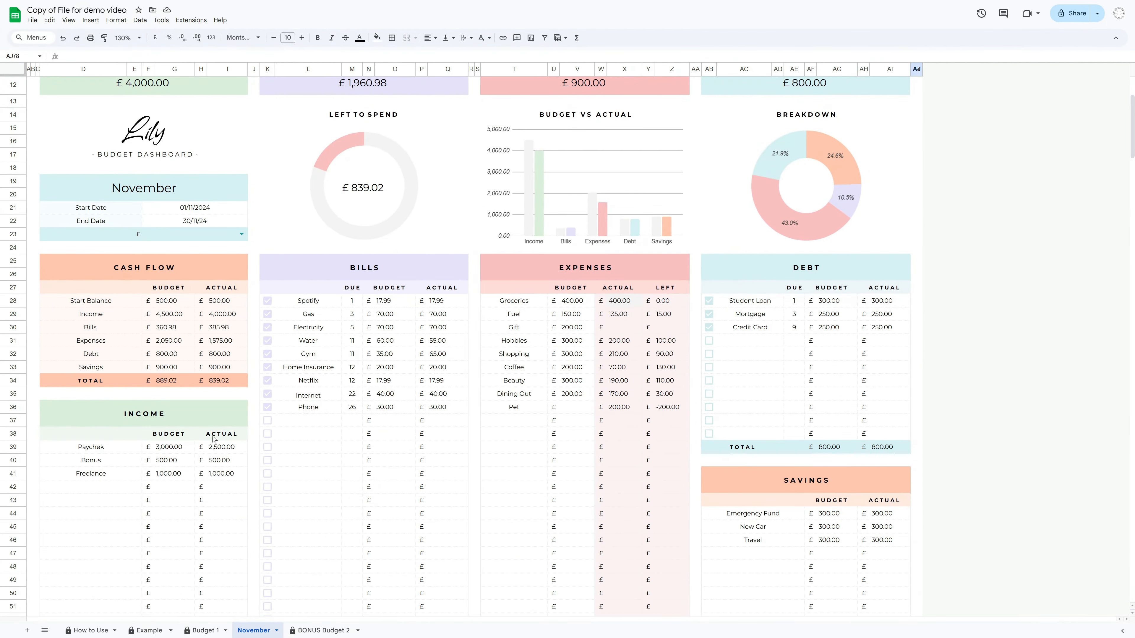
{"action": "scroll", "coordinate": [401, 455], "scroll_direction": "up", "scroll_amount": 3}
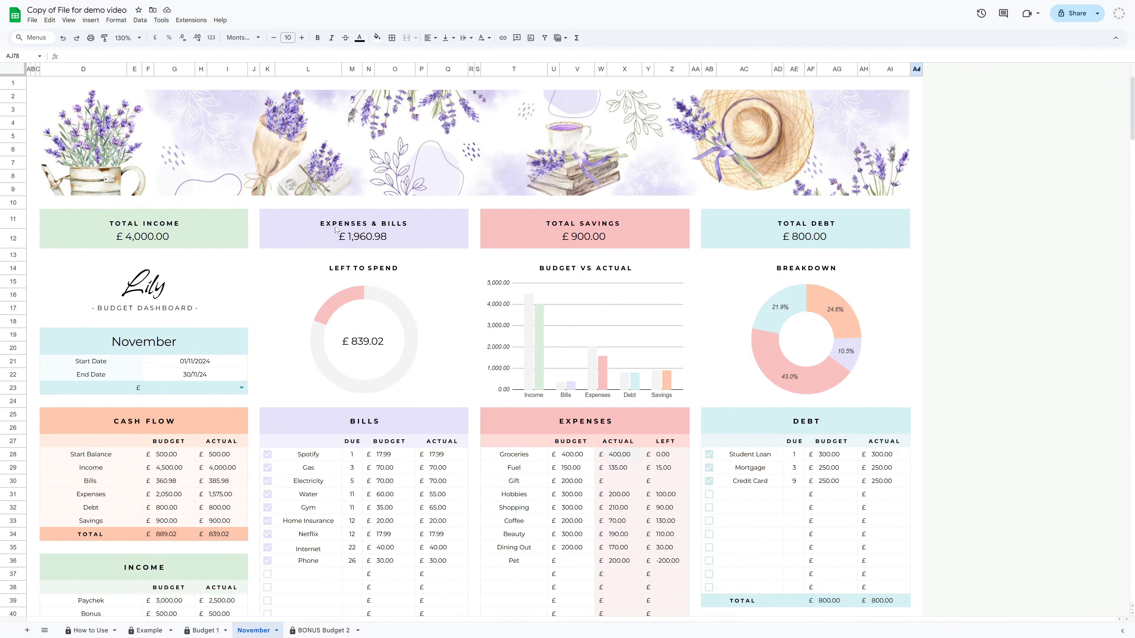
{"action": "left_click", "coordinate": [524, 422]}
{"action": "left_click", "coordinate": [404, 425]}
{"action": "scroll", "coordinate": [404, 425], "scroll_direction": "down", "scroll_amount": 8}
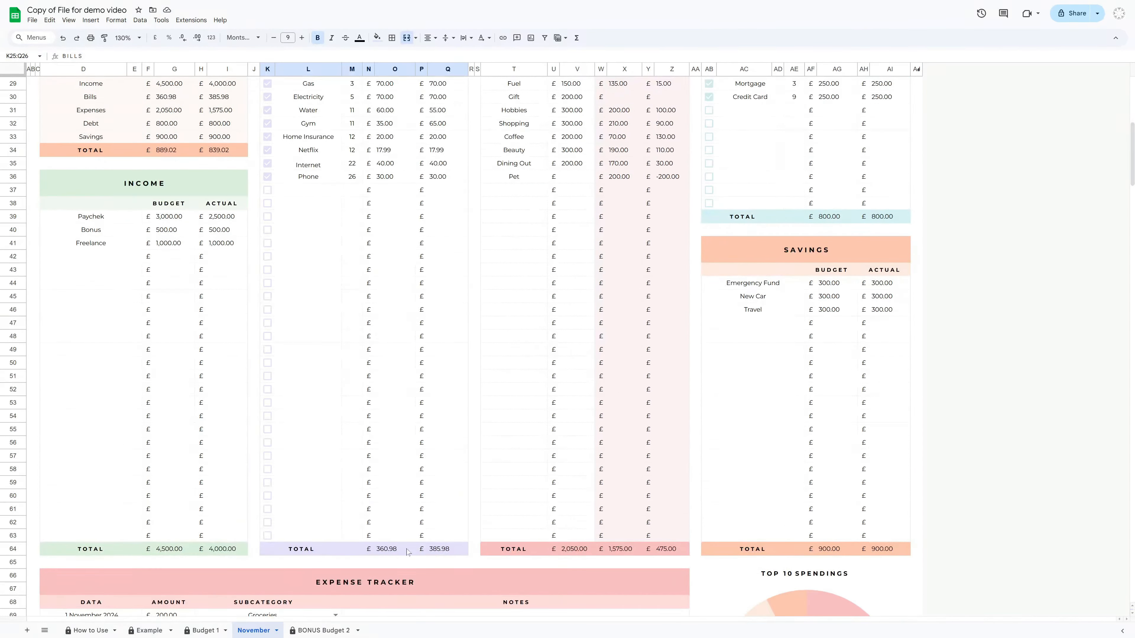
{"action": "scroll", "coordinate": [653, 557], "scroll_direction": "up", "scroll_amount": 8}
{"action": "left_click", "coordinate": [591, 229]}
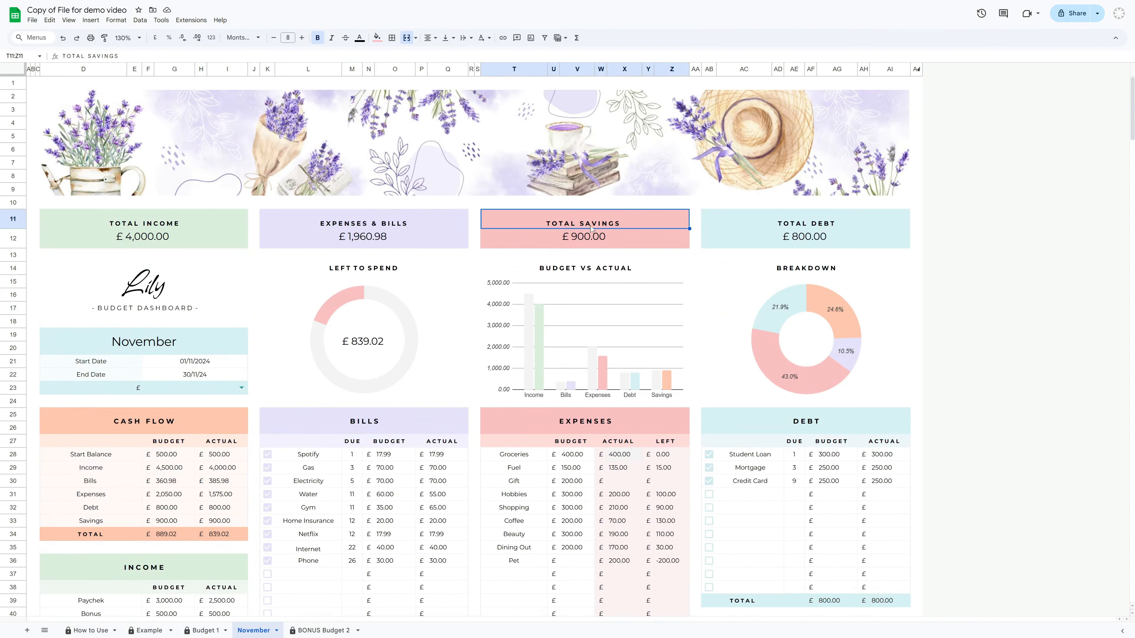
{"action": "scroll", "coordinate": [868, 478], "scroll_direction": "down", "scroll_amount": 10}
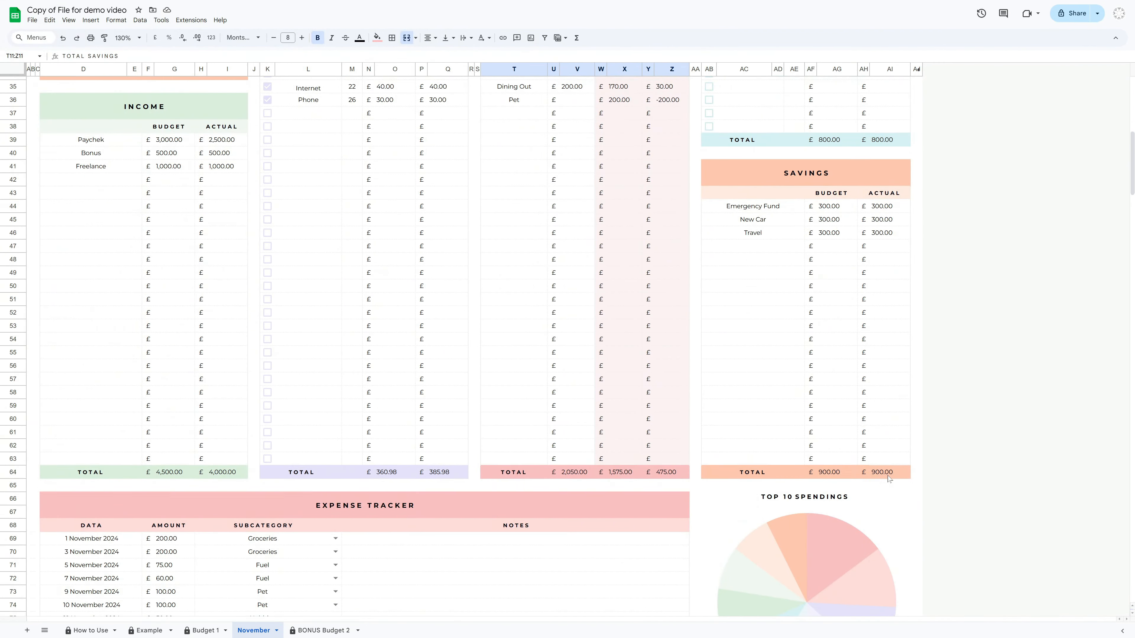
{"action": "scroll", "coordinate": [889, 479], "scroll_direction": "up", "scroll_amount": 10}
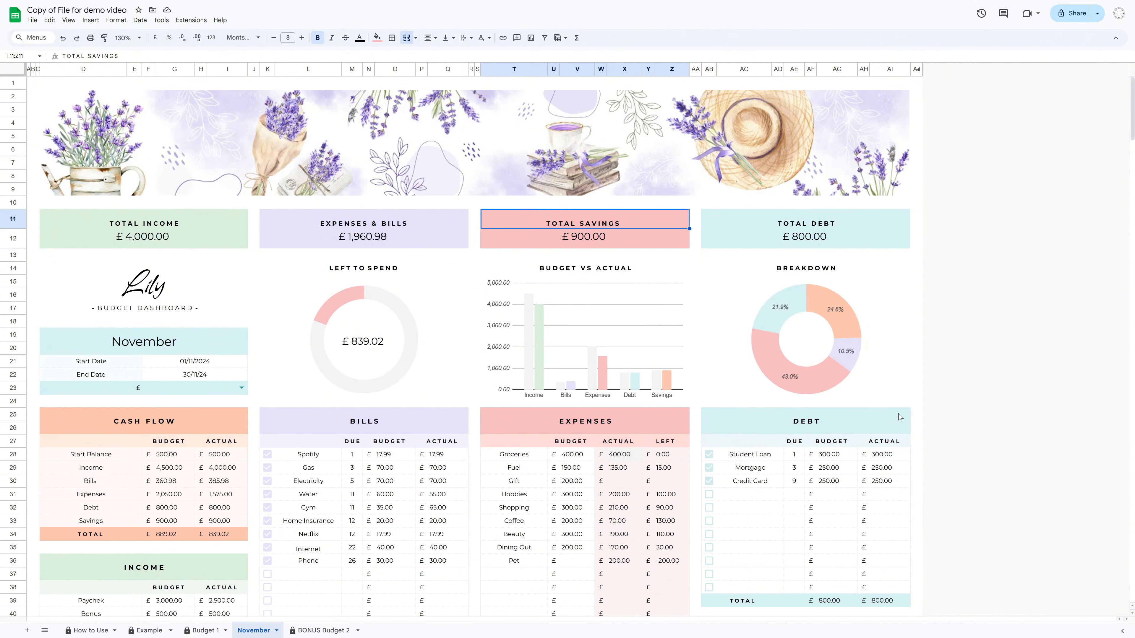
{"action": "left_click", "coordinate": [916, 348]}
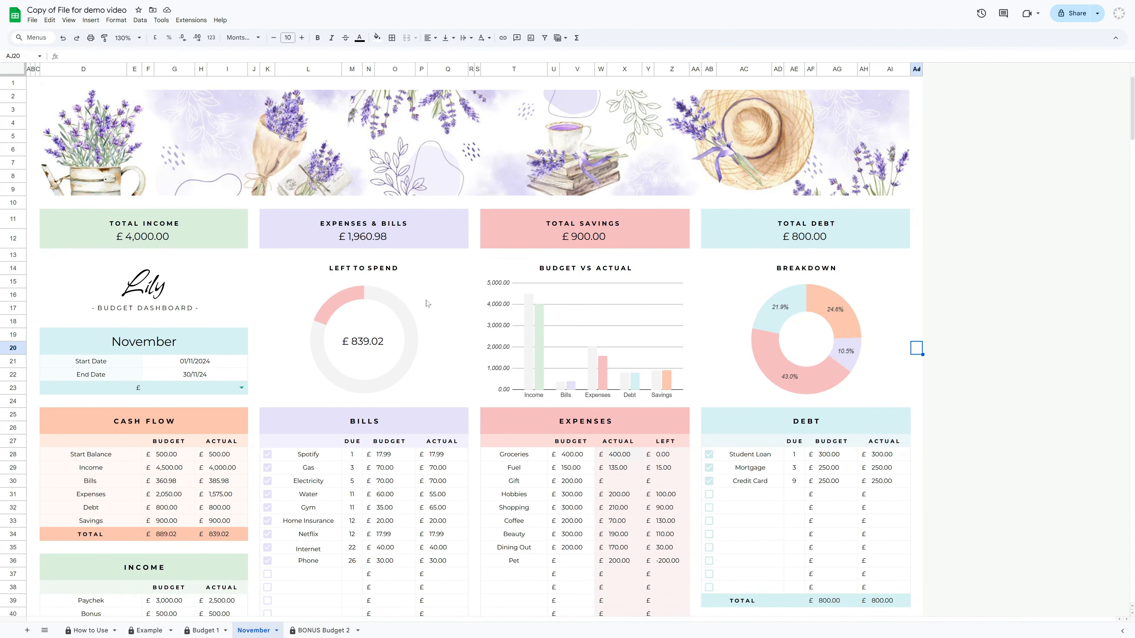
Resize the Left to Spend donut chart to be smaller within its panel
{"action": "left_click", "coordinate": [375, 353]}
{"action": "left_click", "coordinate": [224, 535]}
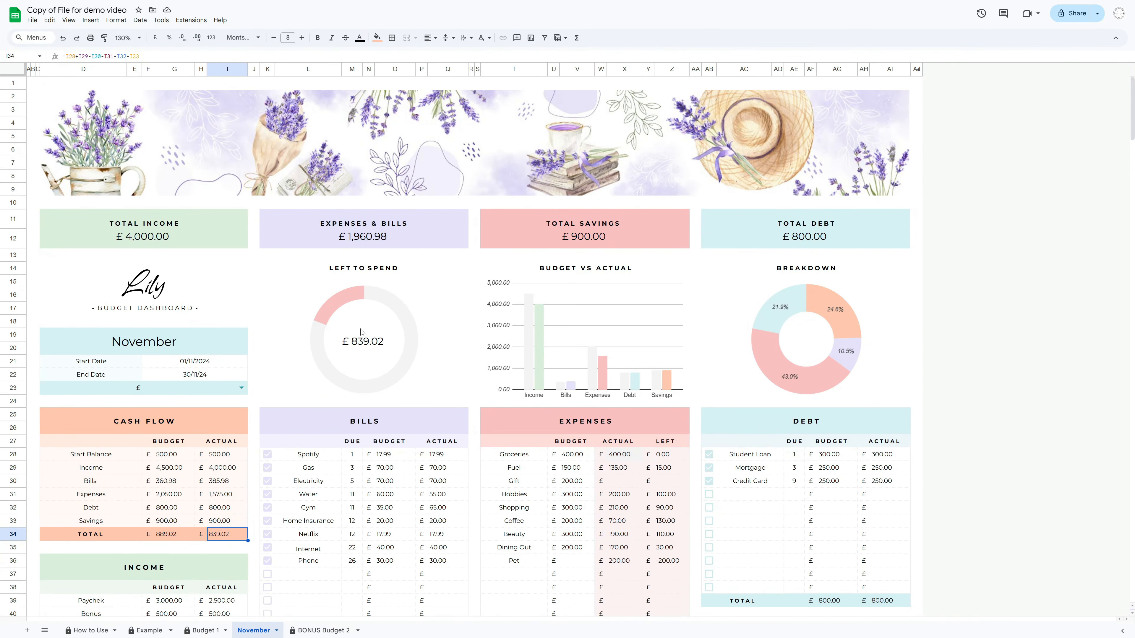
{"action": "left_click", "coordinate": [367, 353]}
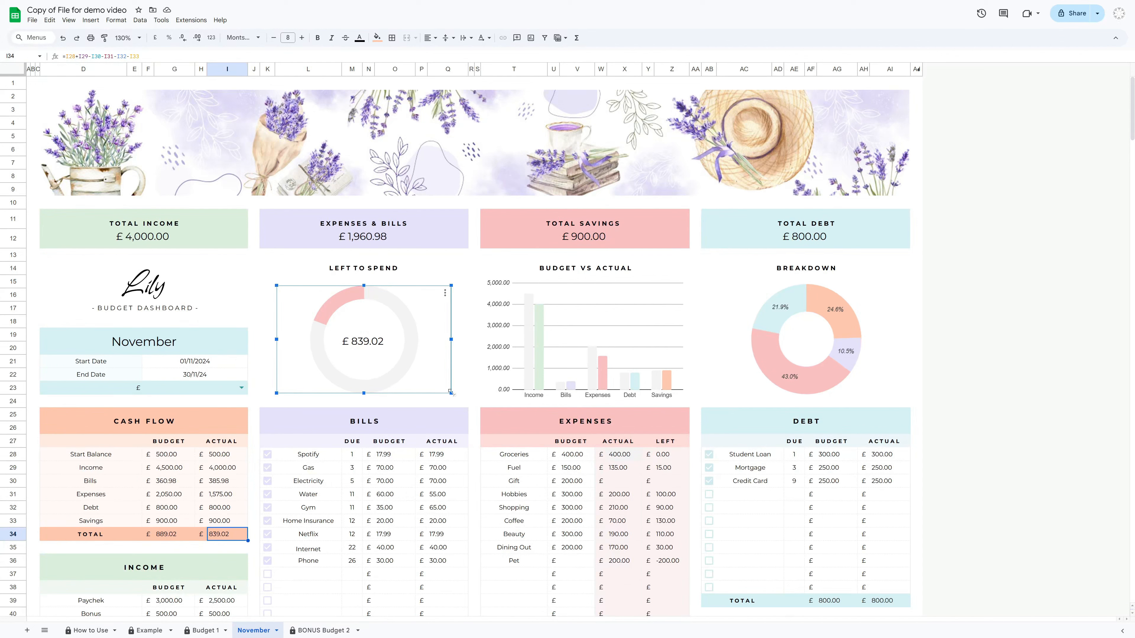
{"action": "left_click_drag", "start_coordinate": [452, 395], "coordinate": [342, 328]}
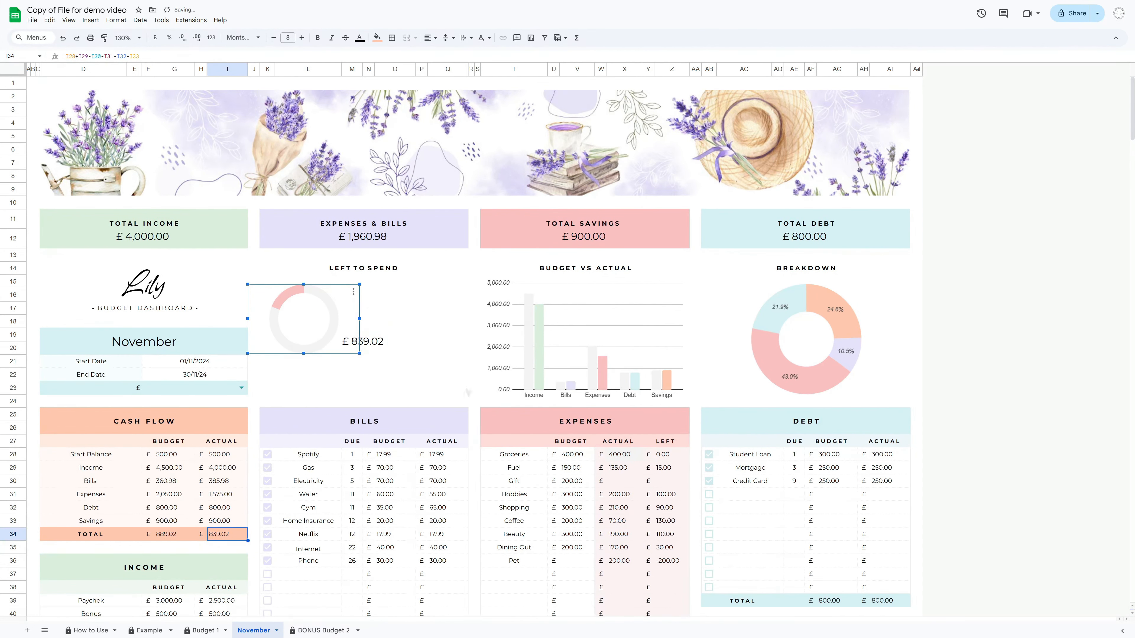
{"action": "left_click", "coordinate": [33, 428]}
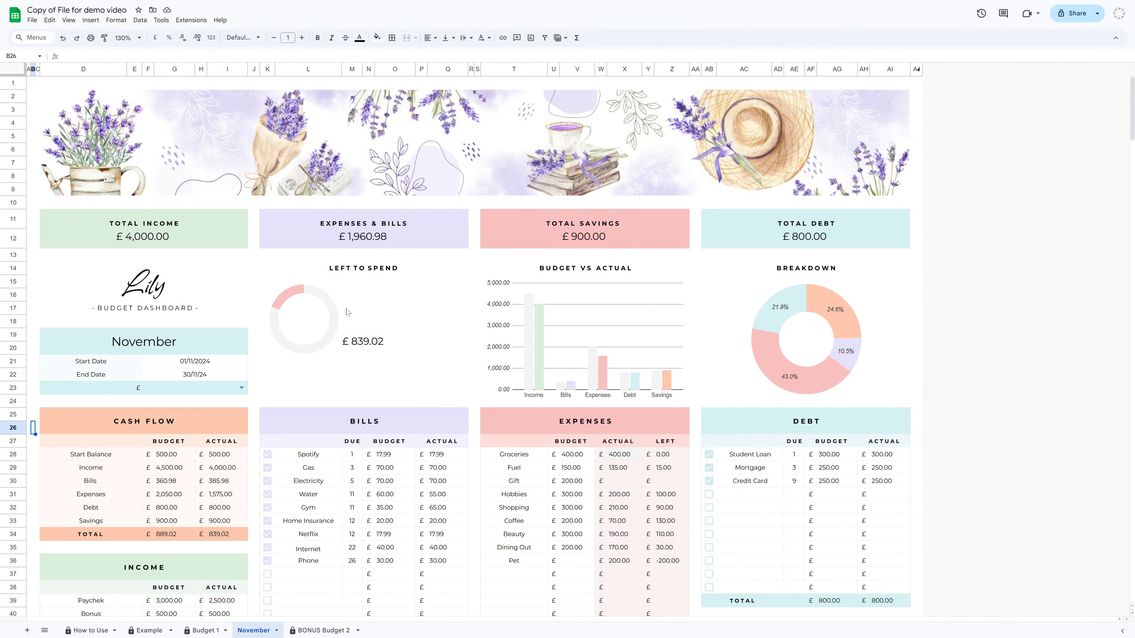
Examine the Breakdown donut chart's segments
{"action": "left_click", "coordinate": [349, 269]}
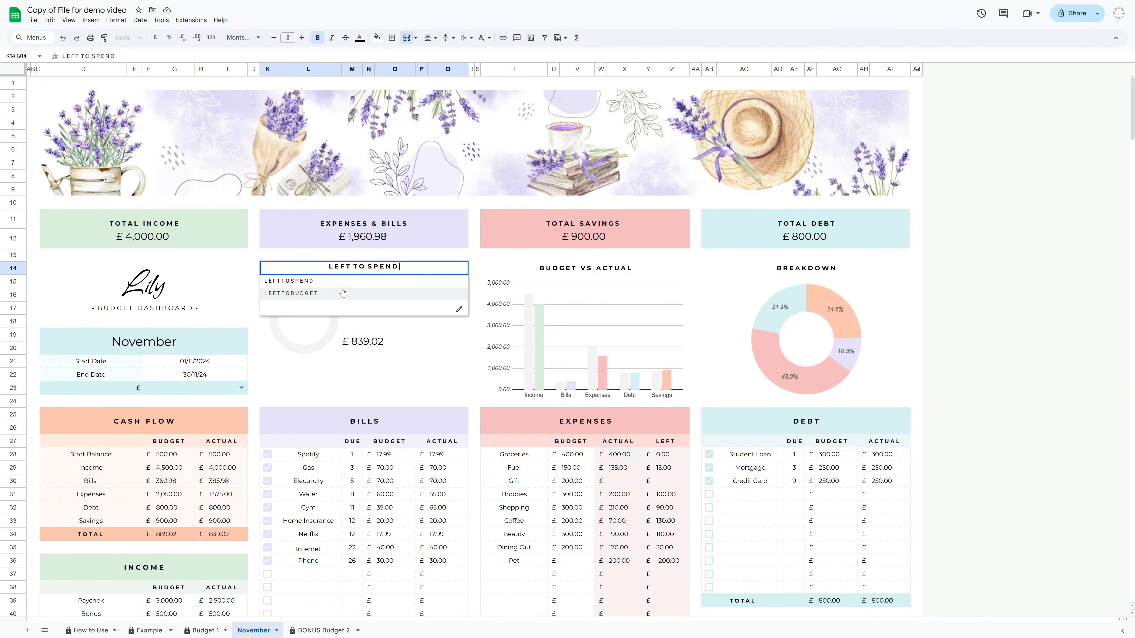
{"action": "left_click", "coordinate": [473, 269]}
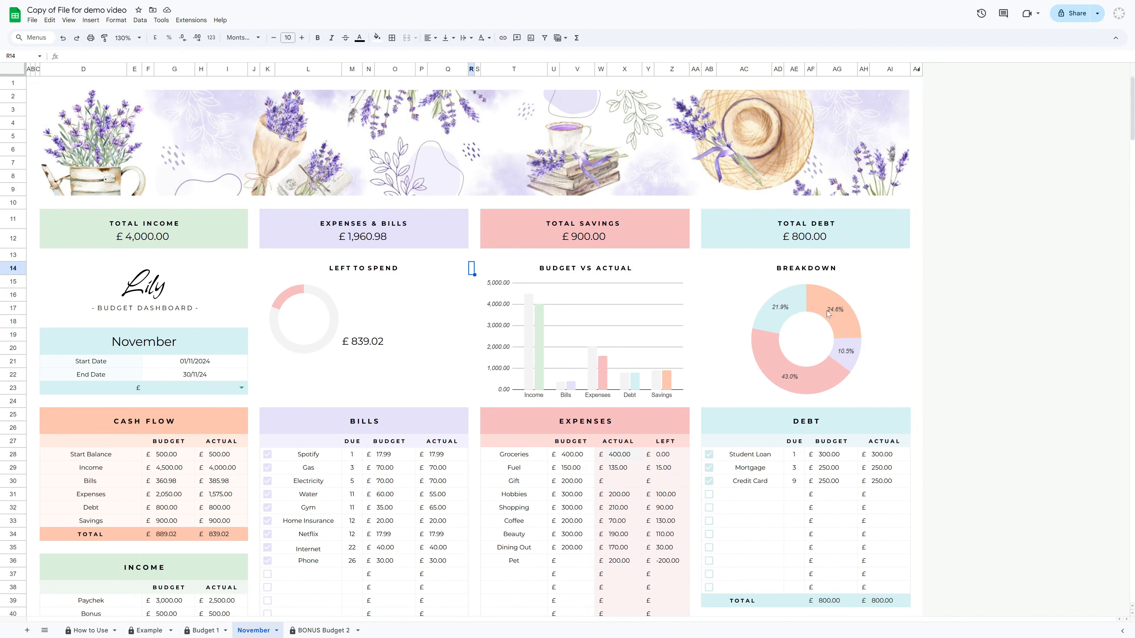
{"action": "left_click", "coordinate": [817, 313]}
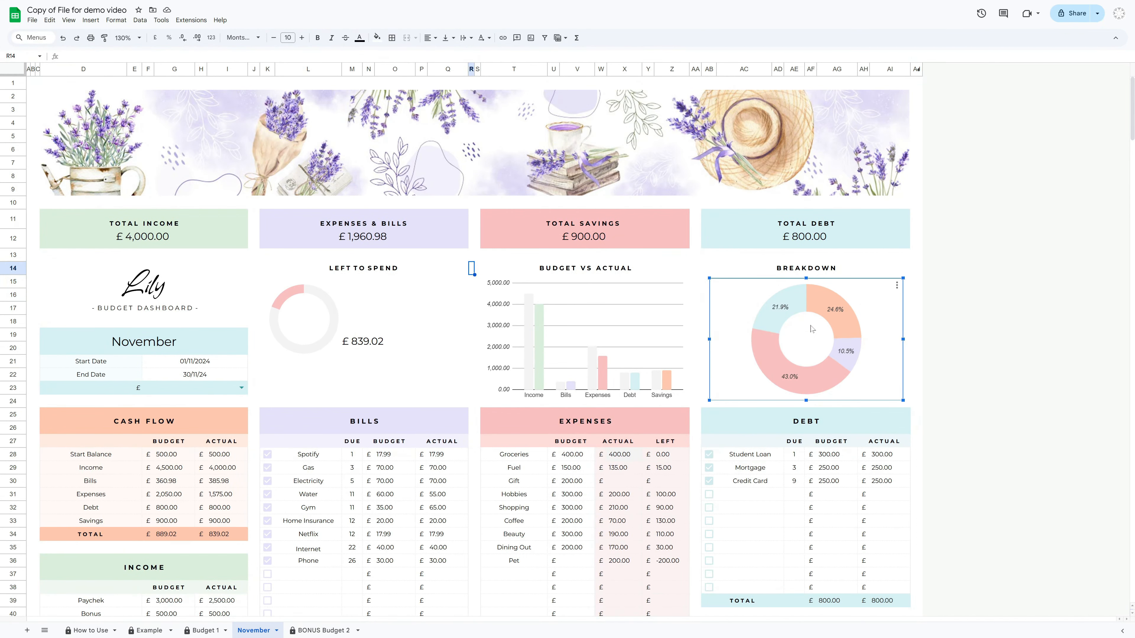
{"action": "mouse_move", "coordinate": [791, 315]}
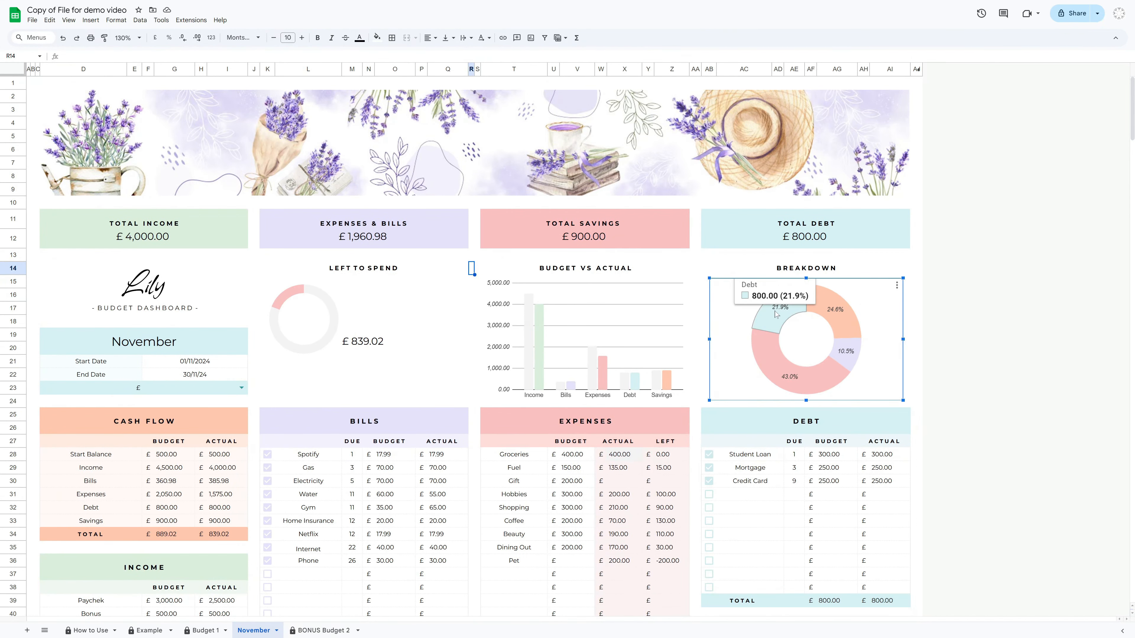
{"action": "mouse_move", "coordinate": [769, 355]}
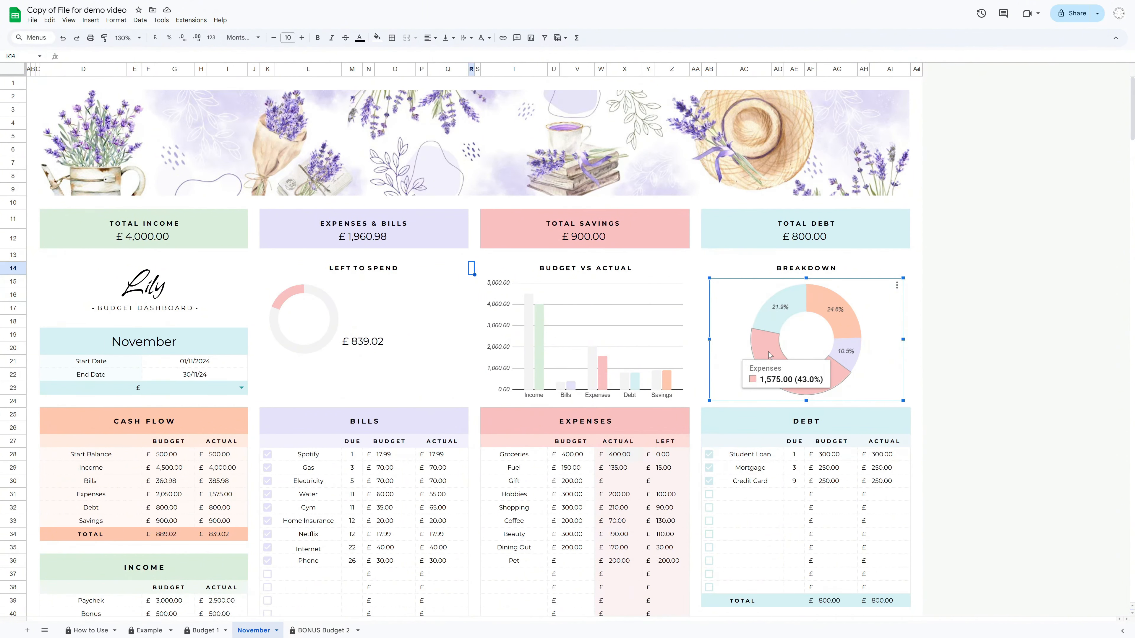
{"action": "mouse_move", "coordinate": [848, 326]}
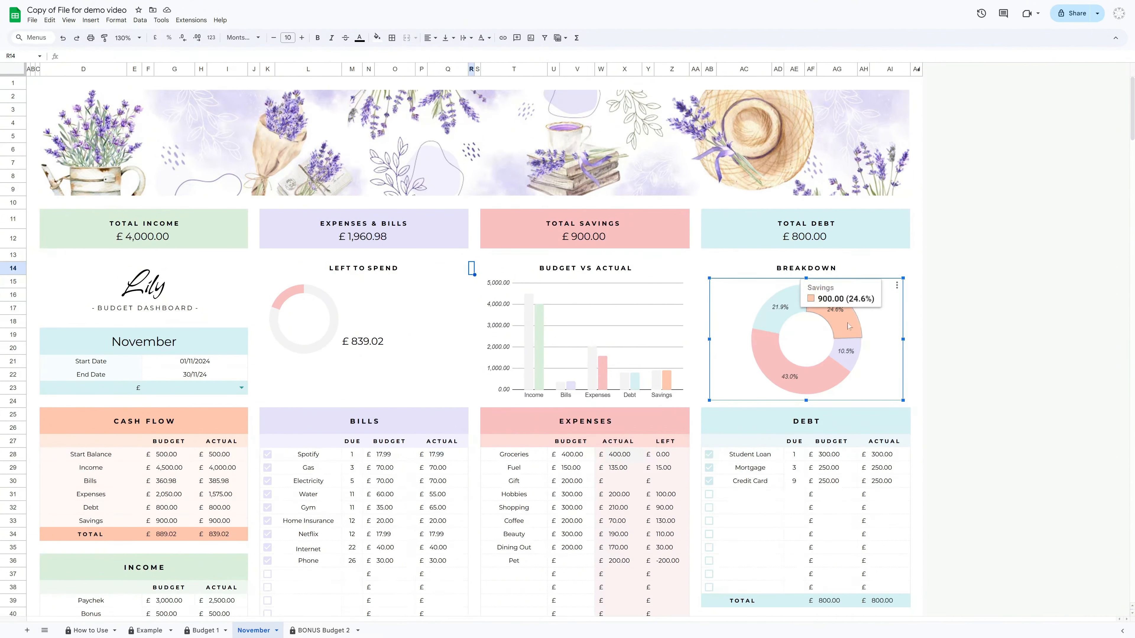
{"action": "left_click", "coordinate": [916, 361]}
Review the Top 10 Spendings chart and the Spending Breakdown table
{"action": "scroll", "coordinate": [840, 538], "scroll_direction": "down", "scroll_amount": 15}
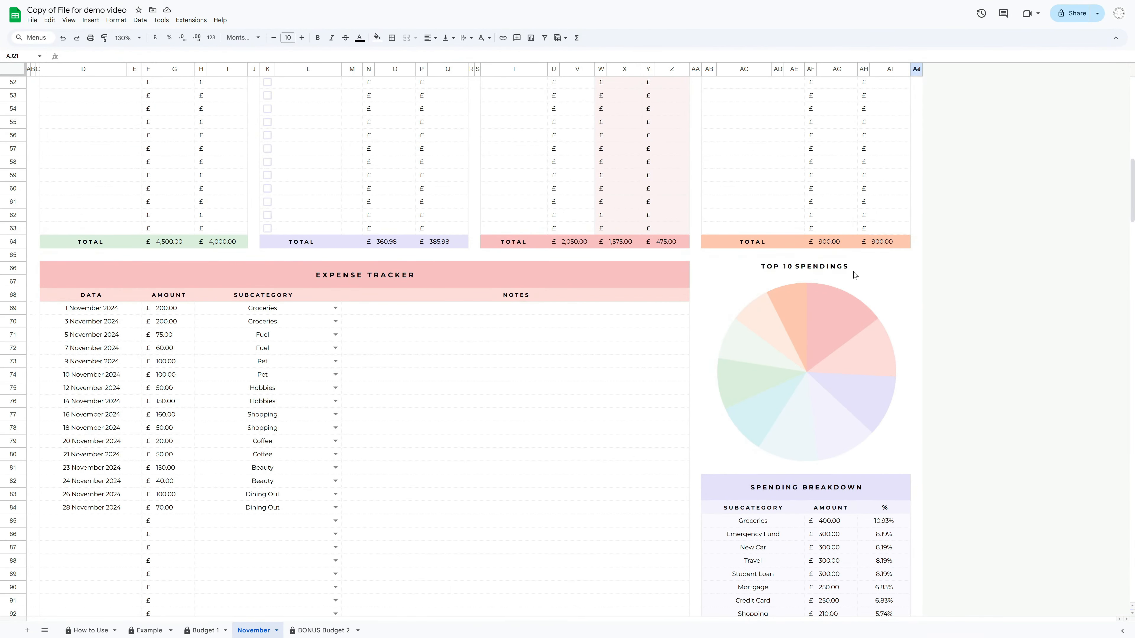
{"action": "scroll", "coordinate": [931, 387], "scroll_direction": "down", "scroll_amount": 2}
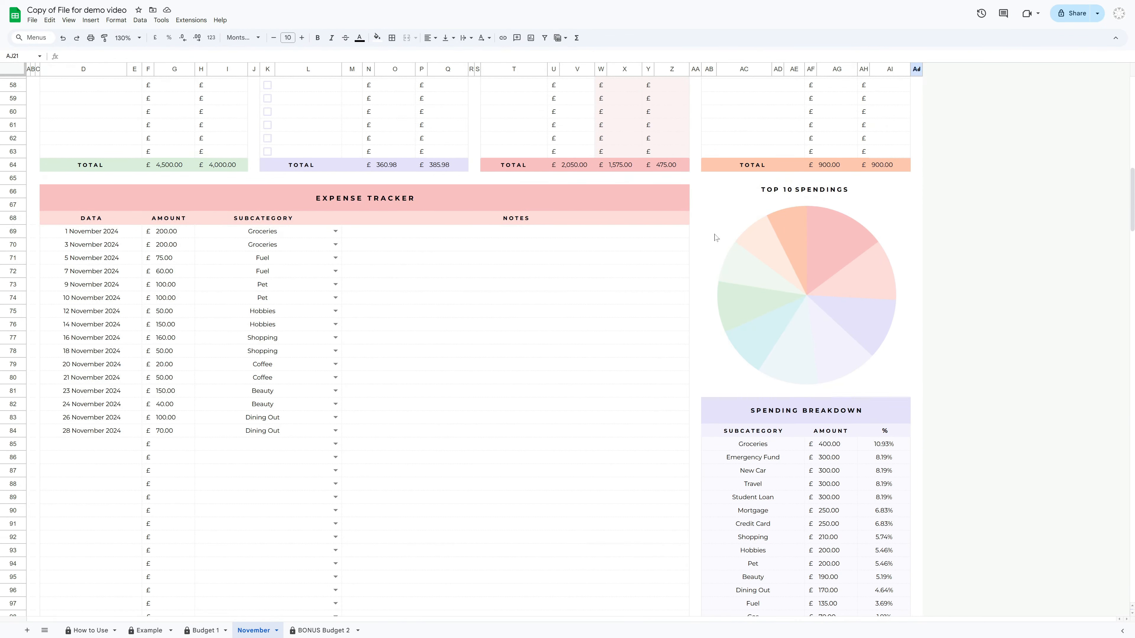
{"action": "left_click", "coordinate": [827, 254]}
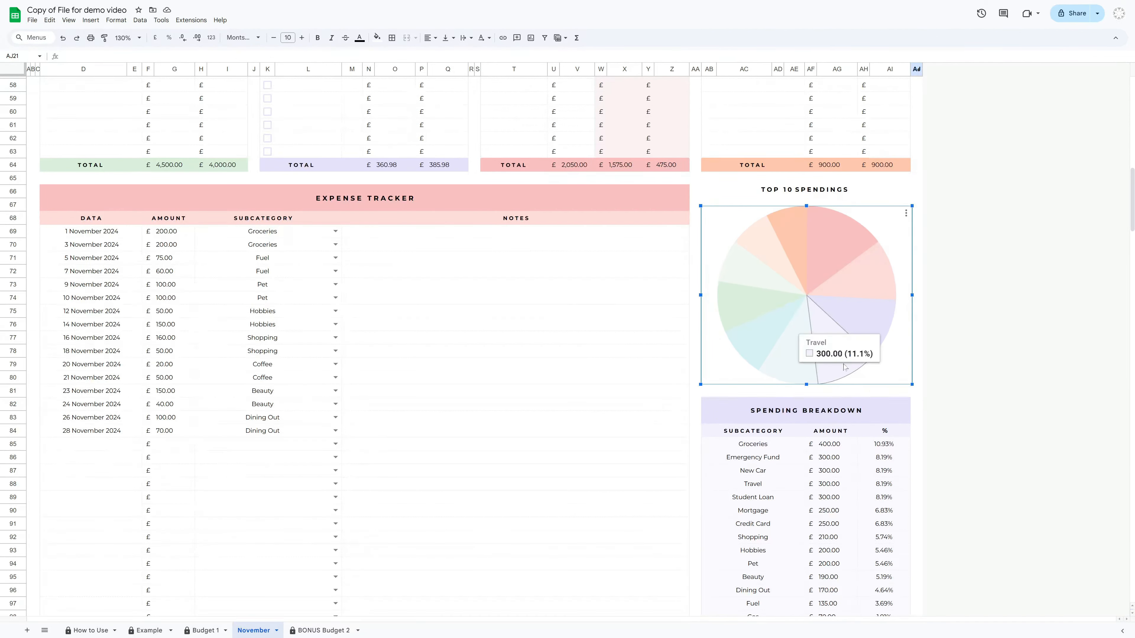
{"action": "scroll", "coordinate": [845, 366], "scroll_direction": "down", "scroll_amount": 4}
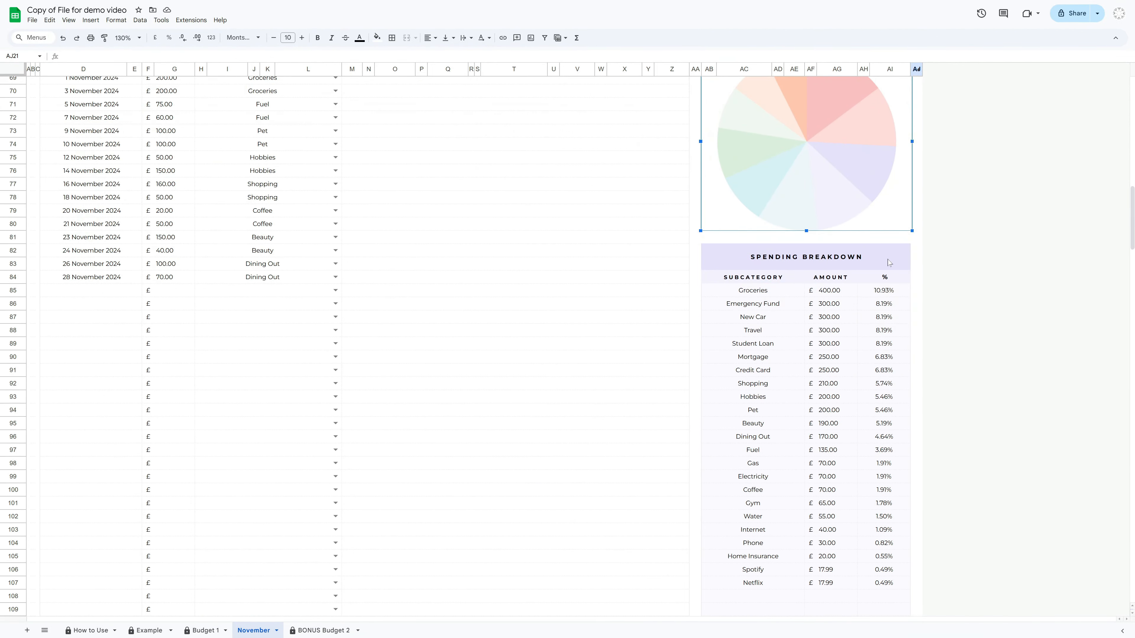
{"action": "left_click", "coordinate": [916, 263]}
{"action": "scroll", "coordinate": [806, 254], "scroll_direction": "down", "scroll_amount": 2}
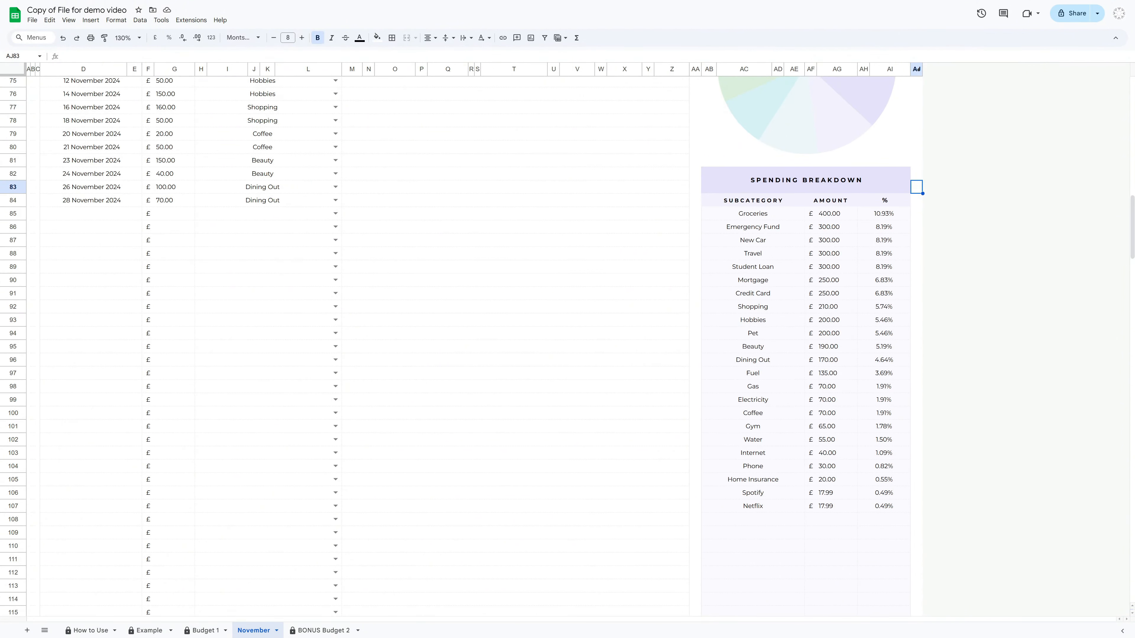
Switch to the BONUS Budget 2 sheet and review its dashboard, budget tables and empty daily transaction log
{"action": "scroll", "coordinate": [286, 520], "scroll_direction": "up", "scroll_amount": 20}
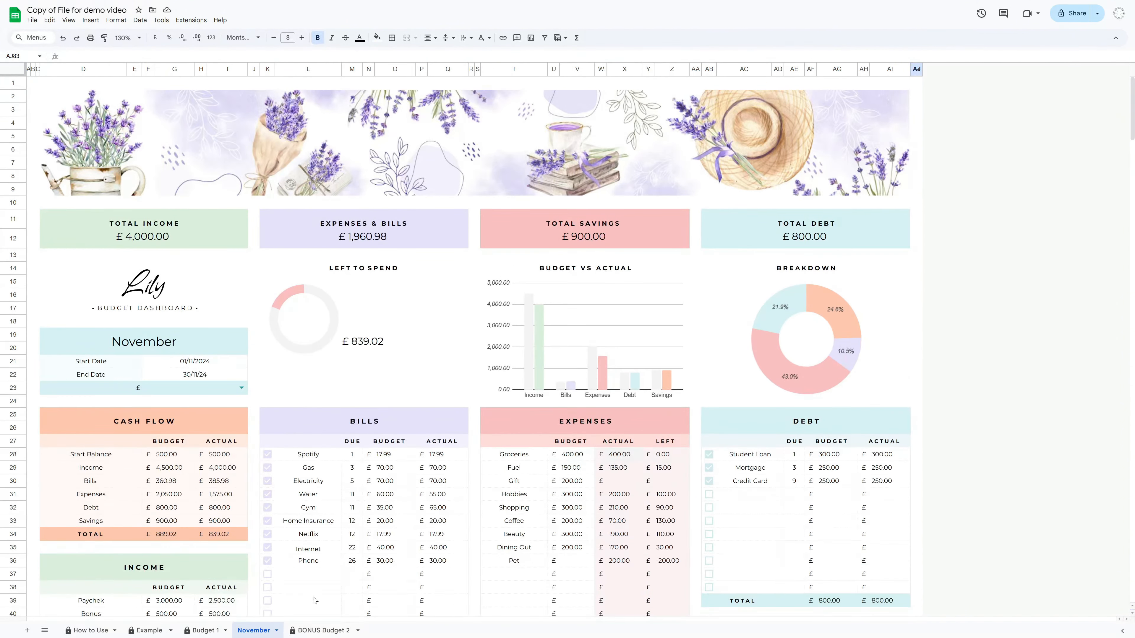
{"action": "left_click", "coordinate": [335, 631]}
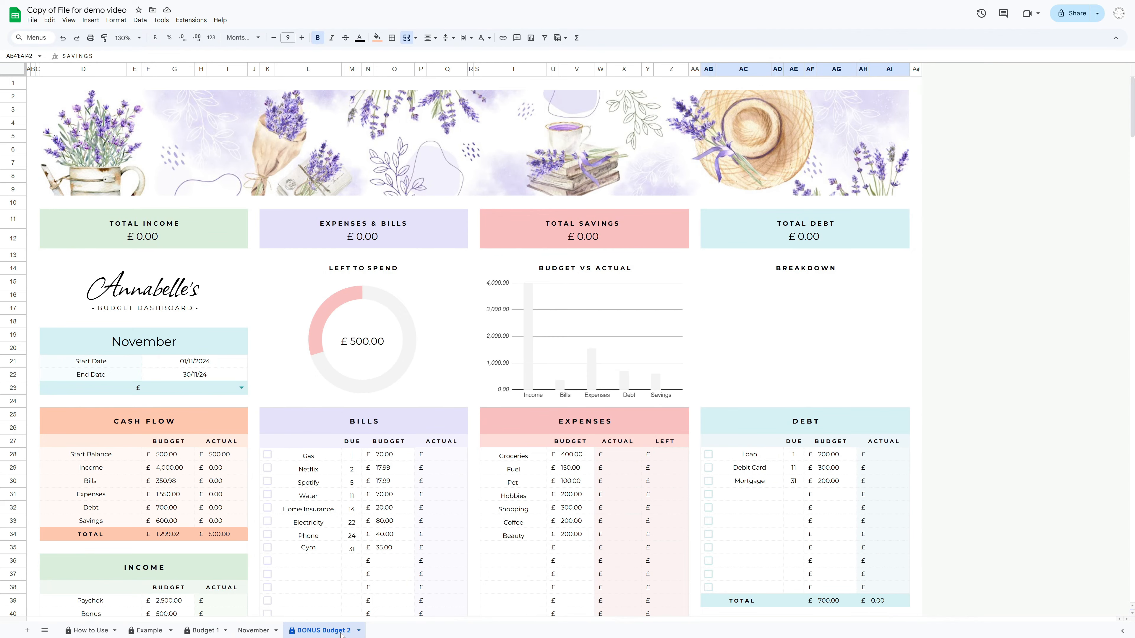
{"action": "scroll", "coordinate": [401, 477], "scroll_direction": "down", "scroll_amount": 5}
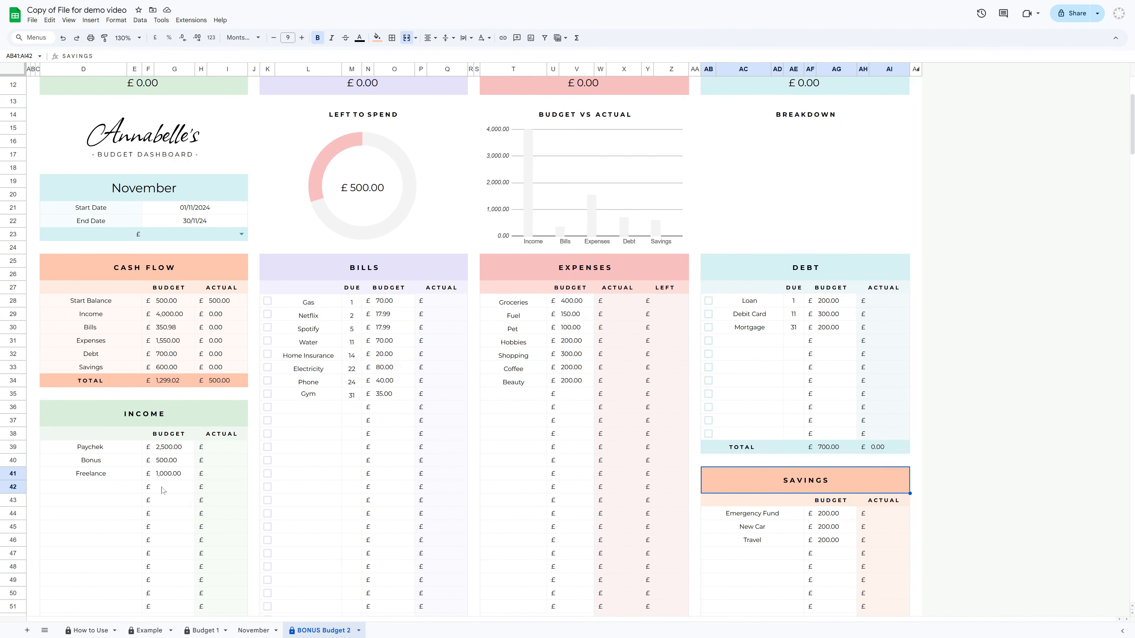
{"action": "scroll", "coordinate": [251, 467], "scroll_direction": "down", "scroll_amount": 3}
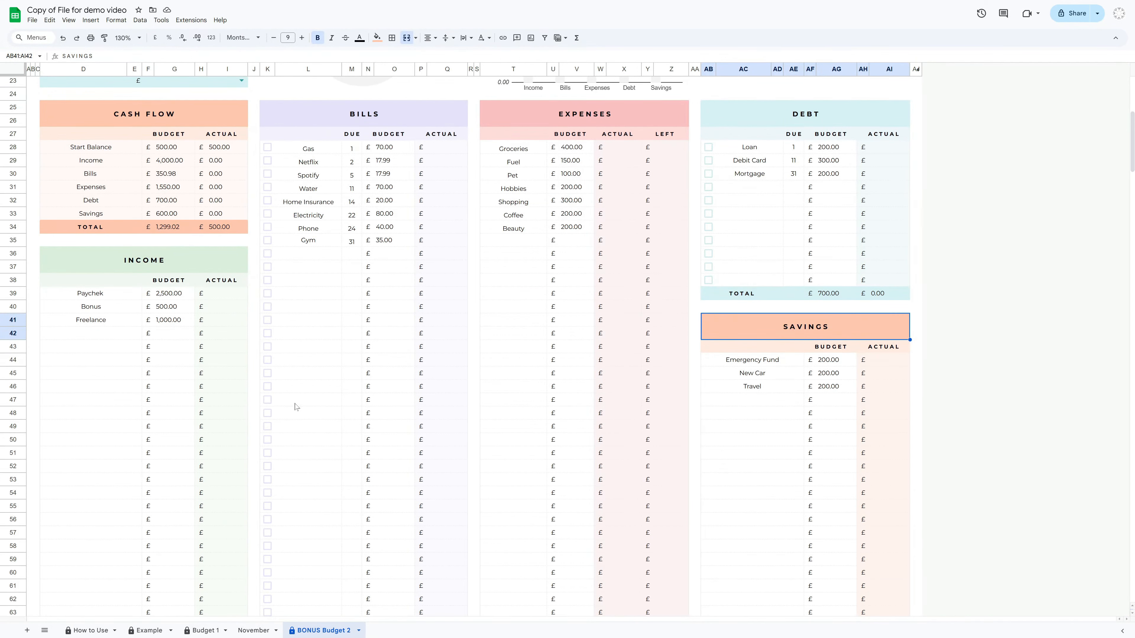
{"action": "left_click", "coordinate": [169, 264]}
{"action": "left_click", "coordinate": [342, 120]}
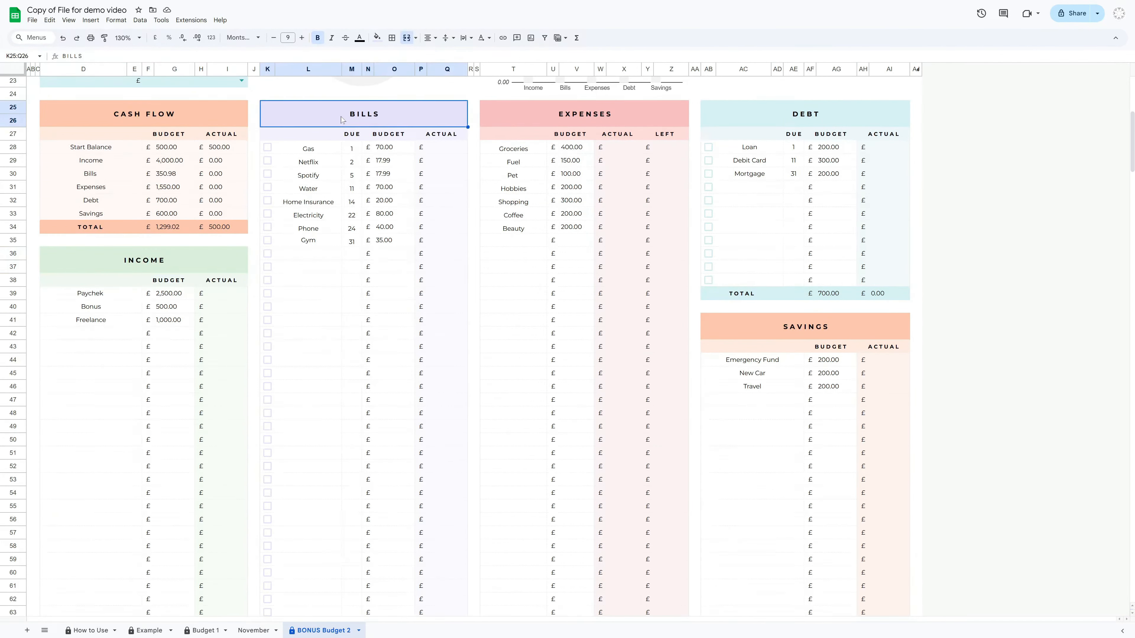
{"action": "left_click", "coordinate": [581, 116]}
{"action": "left_click", "coordinate": [754, 116]}
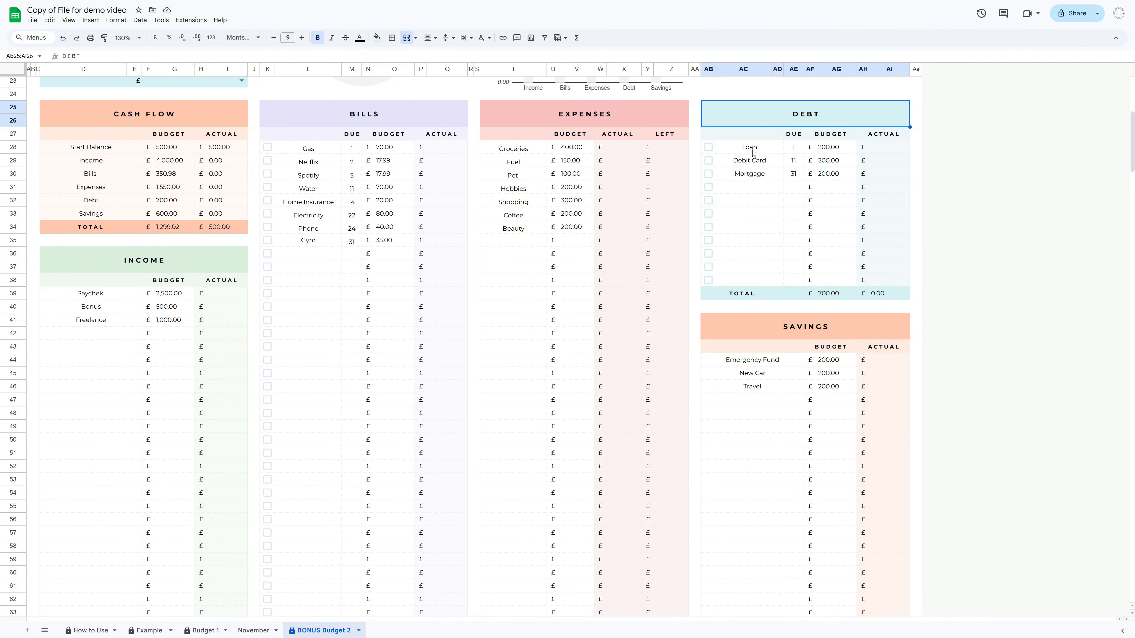
{"action": "left_click", "coordinate": [781, 333]}
{"action": "scroll", "coordinate": [424, 437], "scroll_direction": "down", "scroll_amount": 10}
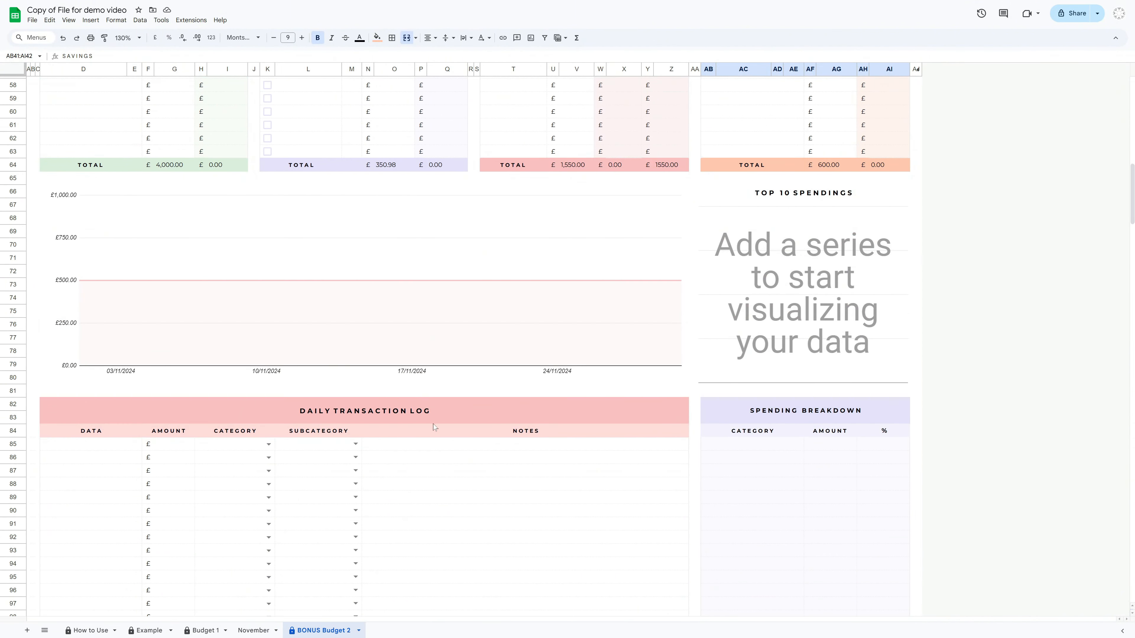
{"action": "scroll", "coordinate": [436, 420], "scroll_direction": "down", "scroll_amount": 5}
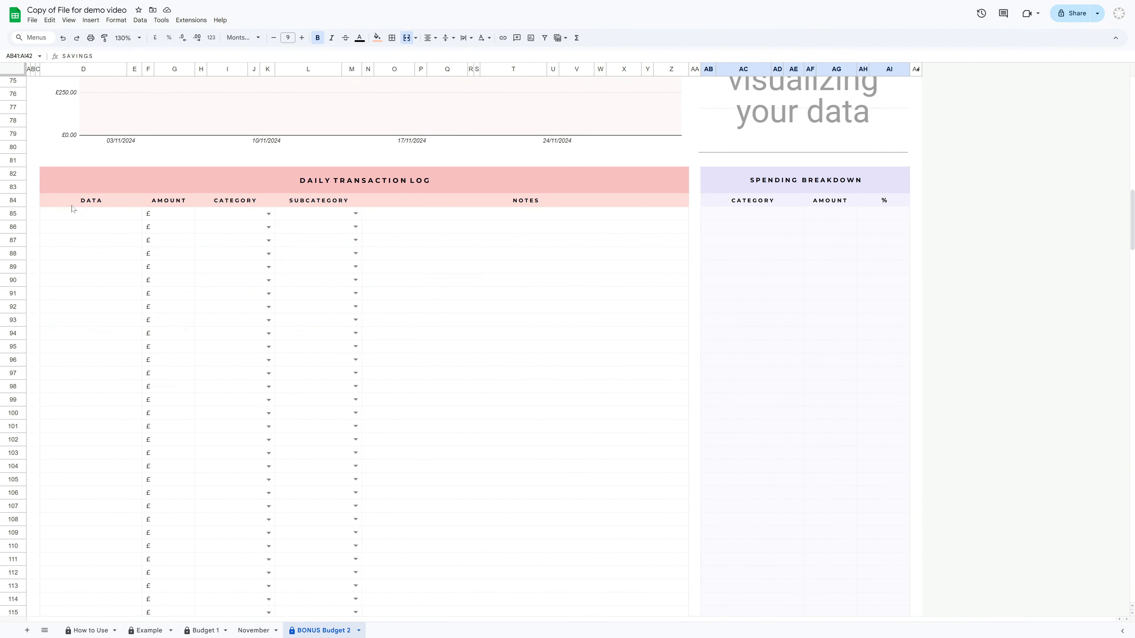
Log a 1 November 2024 transaction of £3,000 under Income, subcategory Paycheck
{"action": "double_click", "coordinate": [111, 216]}
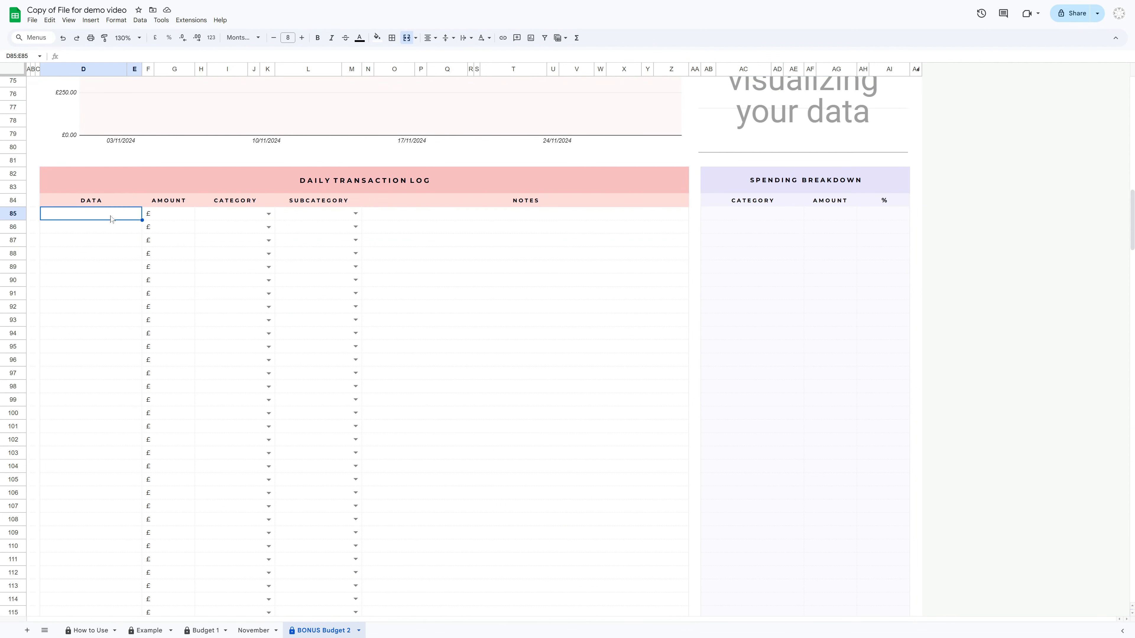
{"action": "left_click", "coordinate": [118, 258]}
{"action": "left_click", "coordinate": [172, 215]}
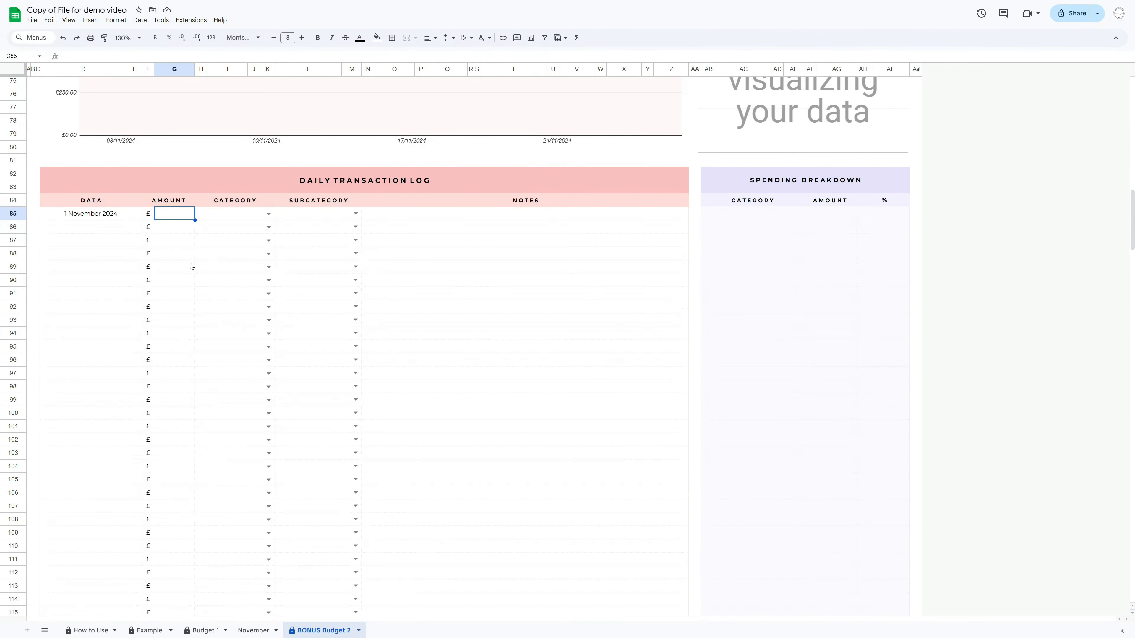
{"action": "type", "text": "3000"}
{"action": "key", "text": "Return"}
{"action": "left_click", "coordinate": [269, 213]}
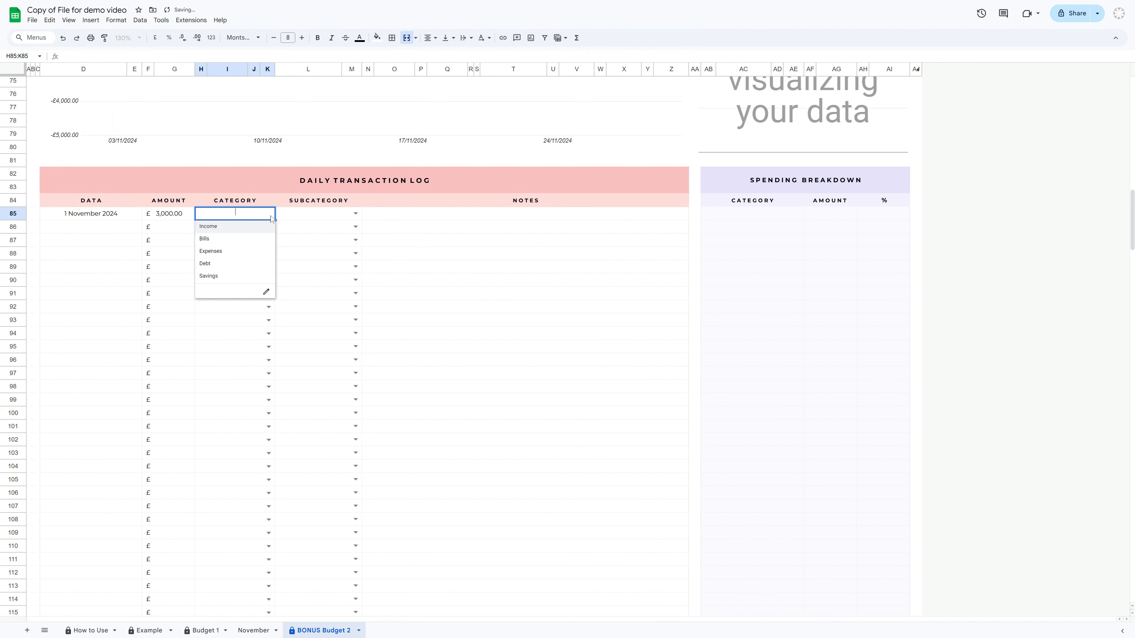
{"action": "left_click", "coordinate": [218, 231]}
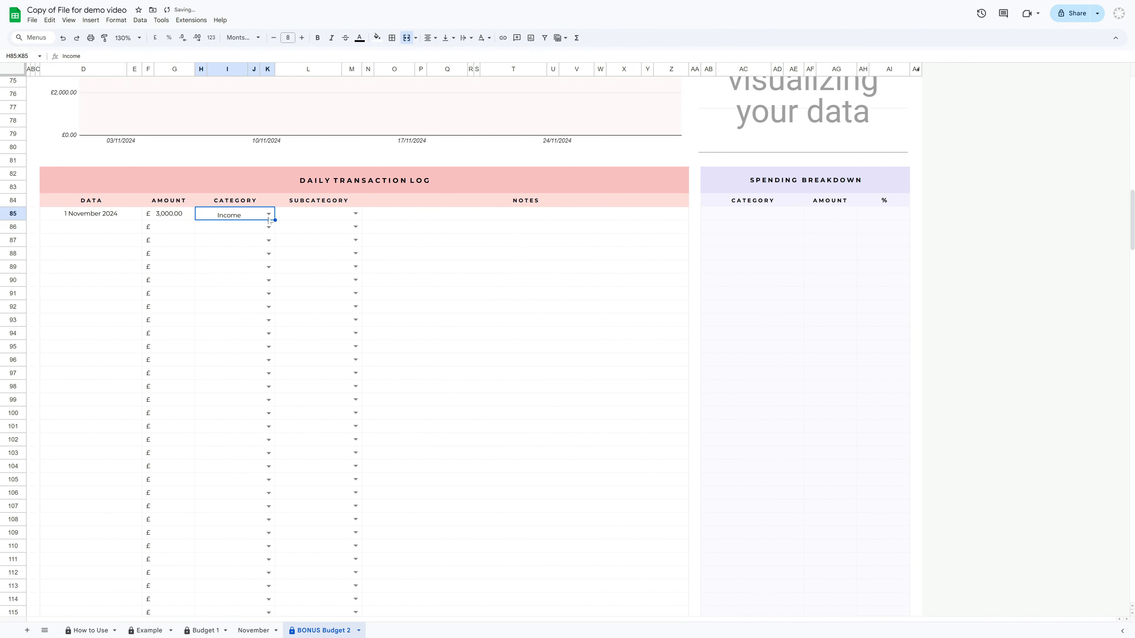
{"action": "left_click", "coordinate": [357, 215]}
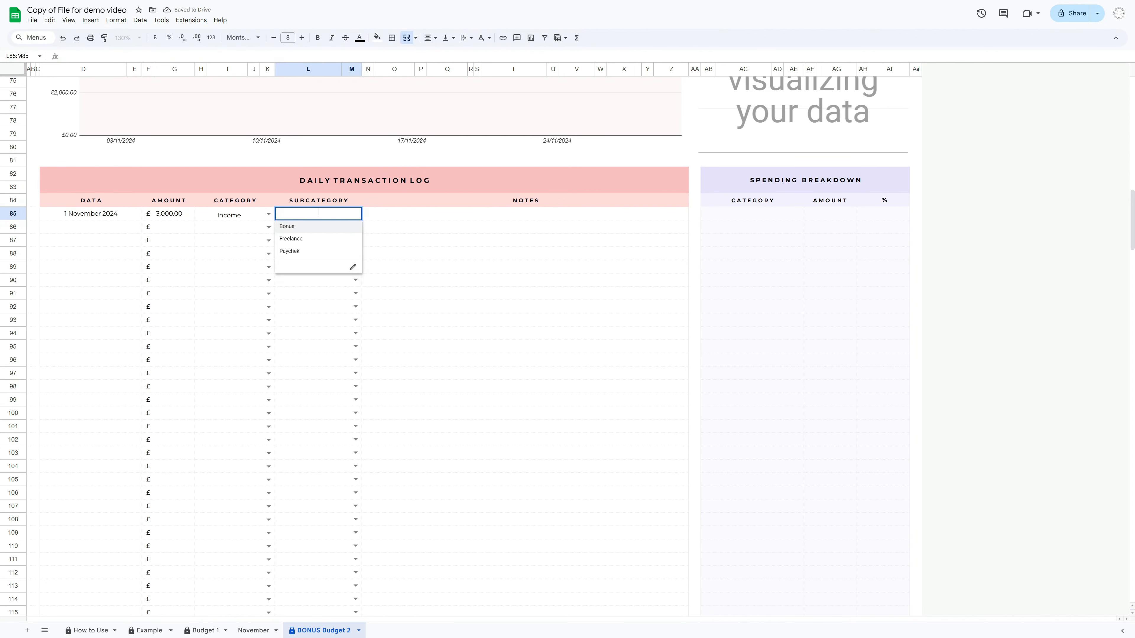
{"action": "left_click", "coordinate": [298, 252]}
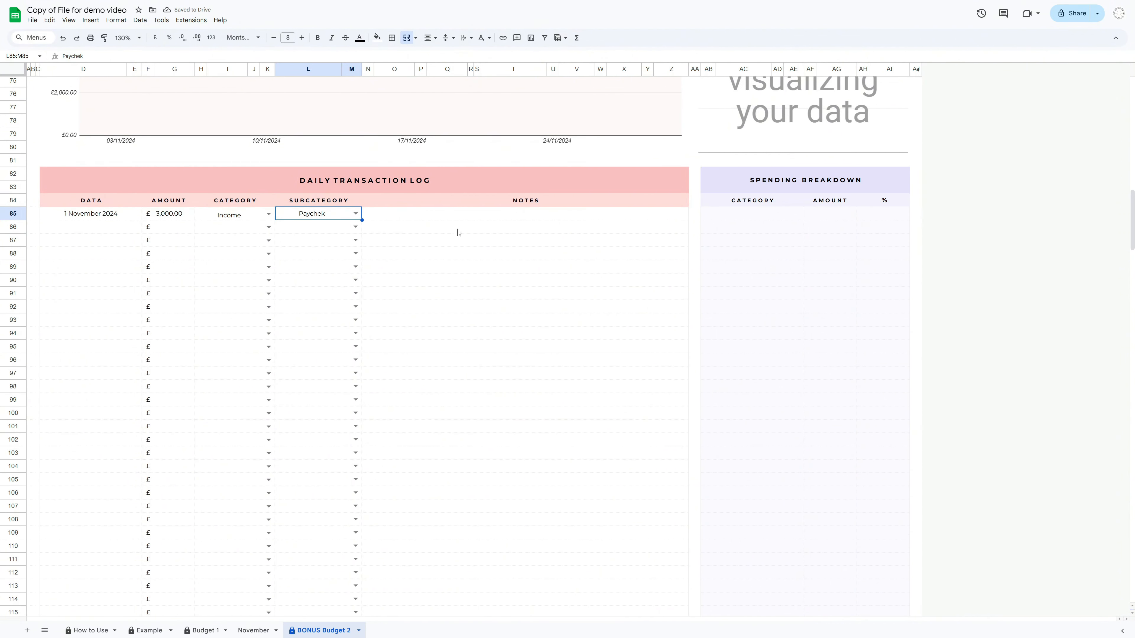
{"action": "left_click", "coordinate": [524, 212]}
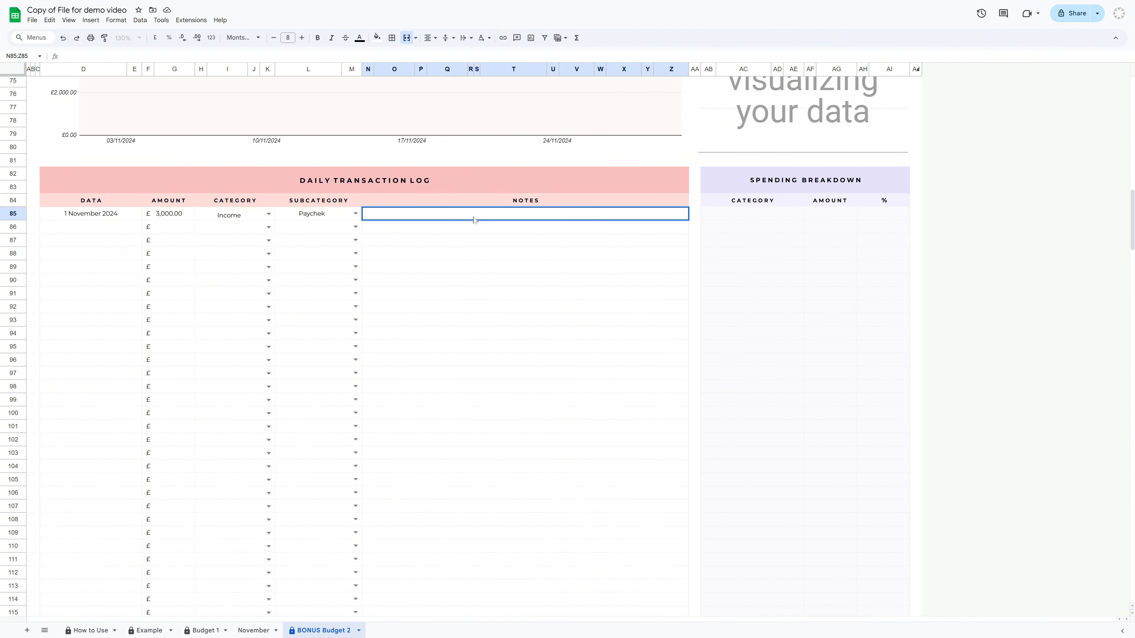
{"action": "left_click", "coordinate": [542, 203]}
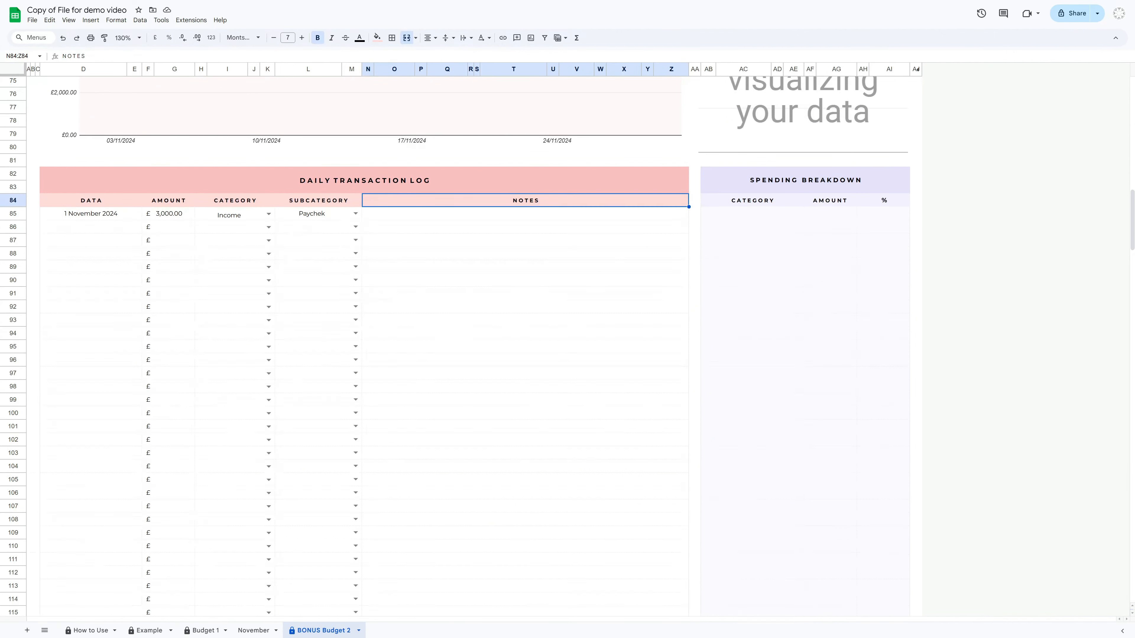
Log a 1 November 2024 transaction of £500 under Income, subcategory Bonus
{"action": "double_click", "coordinate": [91, 227]}
{"action": "left_click", "coordinate": [118, 268]}
{"action": "left_click", "coordinate": [174, 227]}
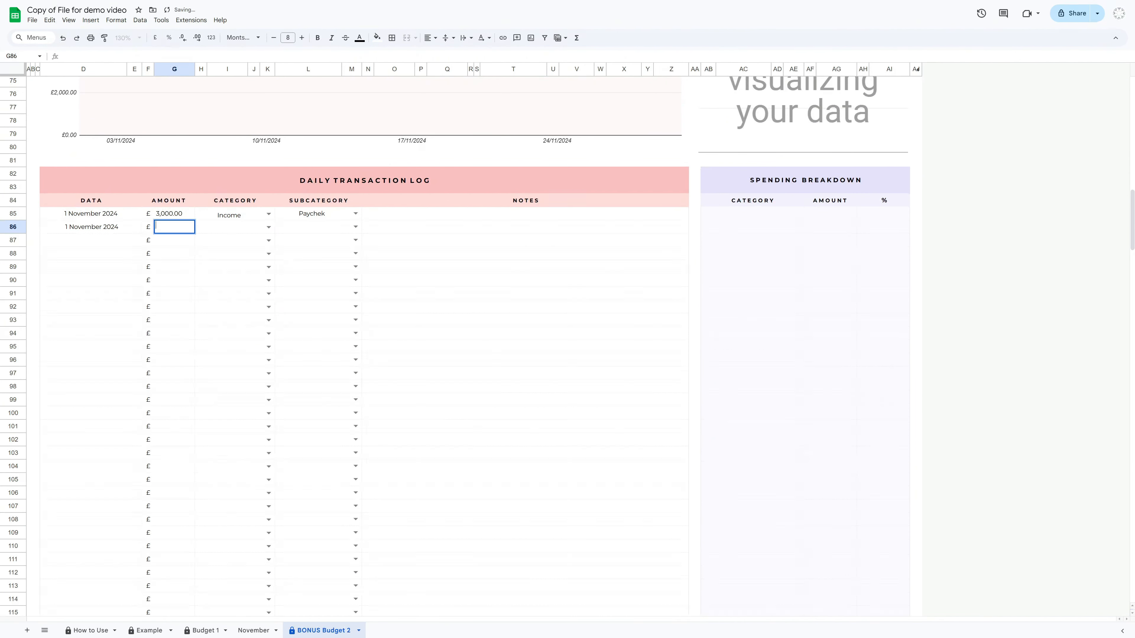
{"action": "type", "text": "500"}
{"action": "key", "text": "Return"}
{"action": "left_click", "coordinate": [268, 227]}
{"action": "left_click", "coordinate": [230, 241]}
{"action": "left_click", "coordinate": [356, 227]}
{"action": "left_click", "coordinate": [313, 240]}
Log a 1 November 2024 transaction of £1,000 under Income, subcategory Freelance
{"action": "double_click", "coordinate": [91, 241]}
{"action": "left_click", "coordinate": [118, 282]}
{"action": "left_click", "coordinate": [173, 242]}
{"action": "type", "text": "1000"}
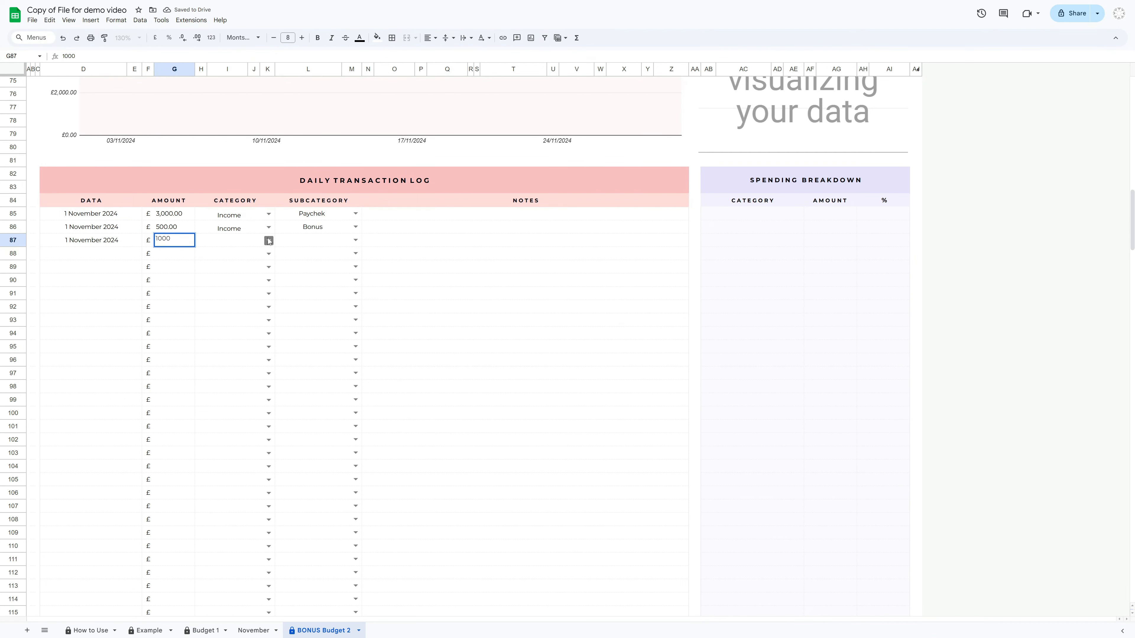
{"action": "left_click", "coordinate": [269, 241]}
{"action": "left_click", "coordinate": [231, 254]}
{"action": "left_click", "coordinate": [355, 241]}
Log a 2 November 2024 transaction of £300 under Expenses, subcategory Groceries
{"action": "type", "text": "300"}
{"action": "left_click", "coordinate": [269, 254]}
{"action": "left_click", "coordinate": [230, 292]}
{"action": "left_click", "coordinate": [355, 253]}
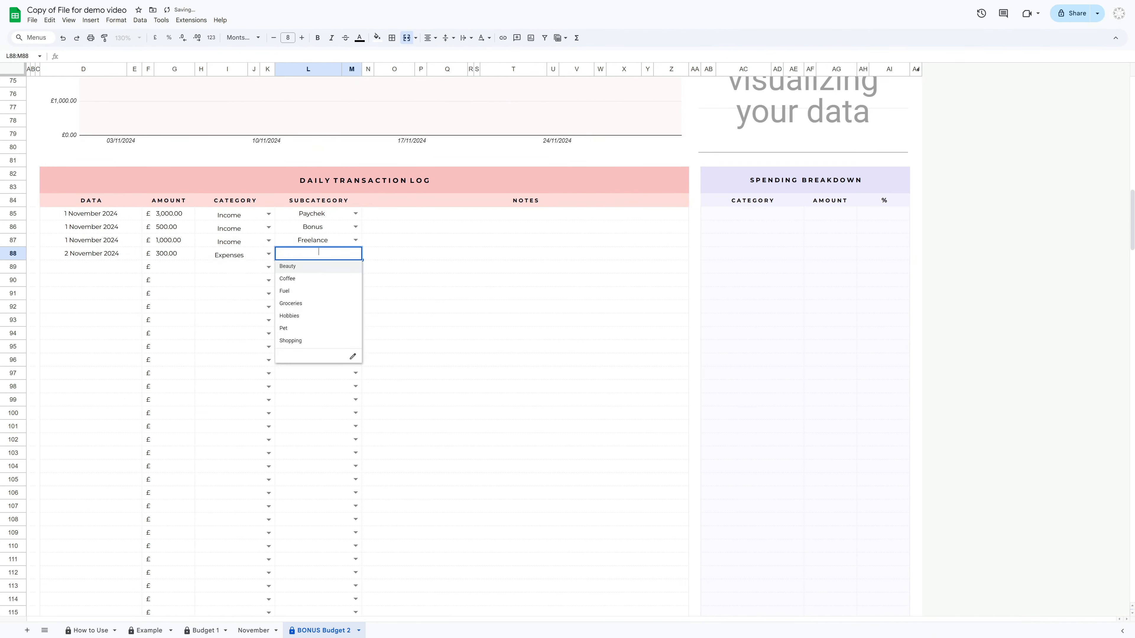
{"action": "left_click", "coordinate": [313, 304]}
Log a 3 November 2024 transaction of £200 under Expenses, subcategory Beauty
{"action": "double_click", "coordinate": [91, 267]}
{"action": "left_click", "coordinate": [51, 323]}
{"action": "left_click", "coordinate": [174, 268]}
{"action": "left_click", "coordinate": [269, 268]}
{"action": "left_click", "coordinate": [231, 306]}
{"action": "left_click", "coordinate": [355, 267]}
{"action": "left_click", "coordinate": [317, 281]}
Log a 4 November 2024 transaction of £300 under Expenses, subcategory Shopping
{"action": "double_click", "coordinate": [91, 280]}
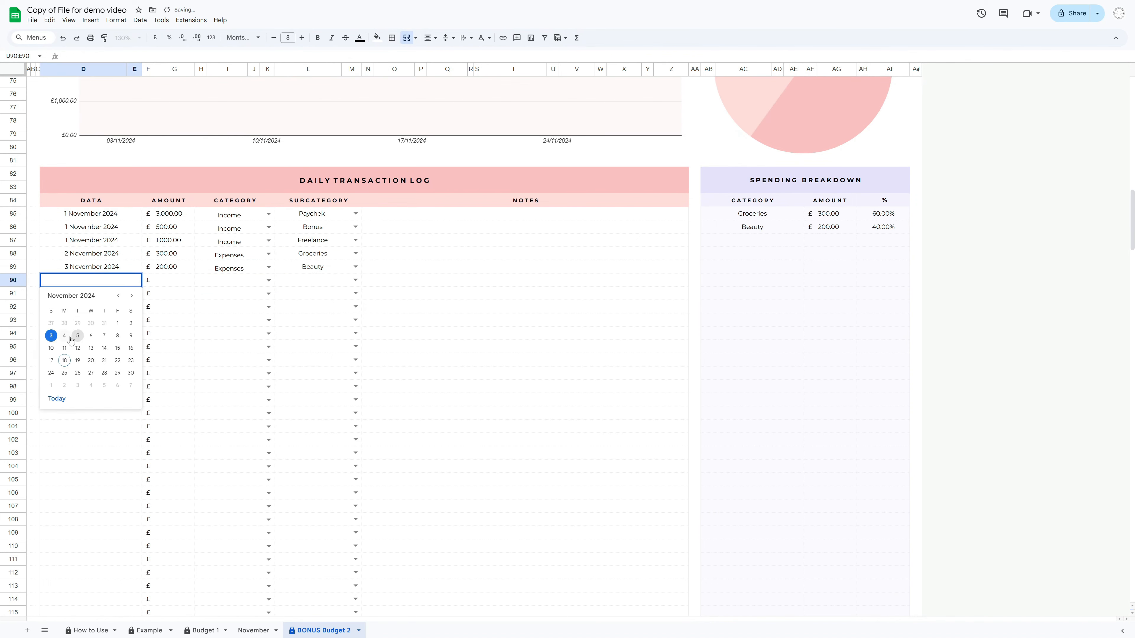
{"action": "left_click", "coordinate": [64, 336]}
{"action": "left_click", "coordinate": [174, 281]}
{"action": "type", "text": "300"}
{"action": "left_click", "coordinate": [293, 368]}
Log a 5 November 2024 transaction of £100 under Expenses, subcategory Coffee
{"action": "double_click", "coordinate": [90, 294]}
{"action": "left_click", "coordinate": [78, 350]}
{"action": "left_click", "coordinate": [171, 295]}
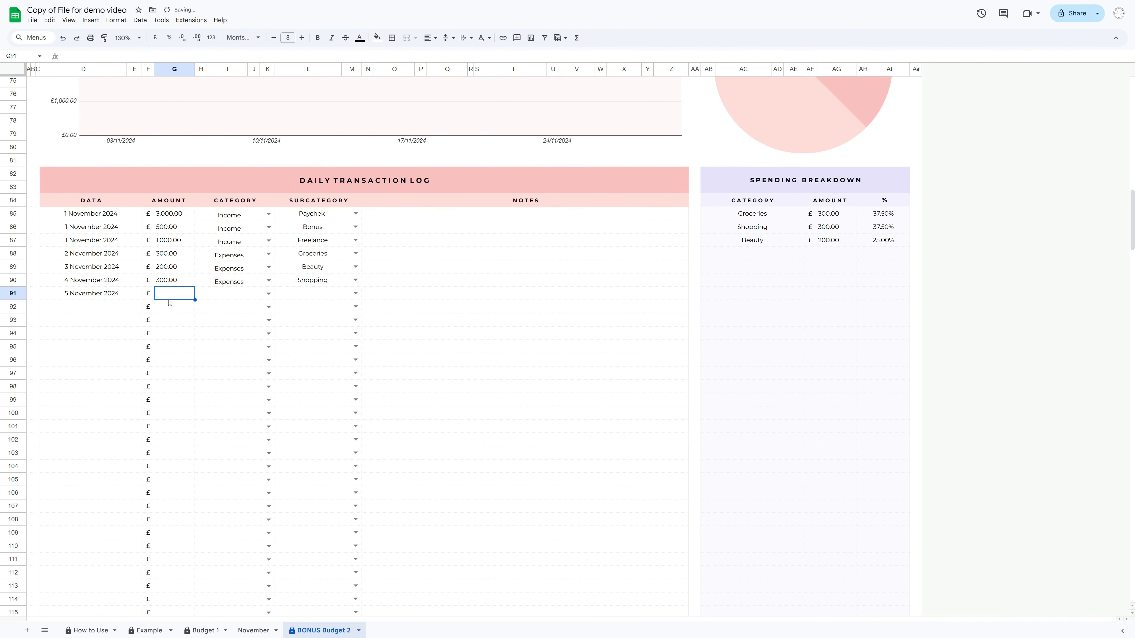
{"action": "type", "text": "100"}
{"action": "left_click", "coordinate": [269, 294]}
{"action": "left_click", "coordinate": [231, 331]}
{"action": "left_click", "coordinate": [356, 294]}
Log a 6 November 2024 transaction of £200 under Expenses, subcategory Hobbies
{"action": "left_click", "coordinate": [174, 307]}
{"action": "type", "text": "200"}
{"action": "left_click", "coordinate": [268, 307]}
{"action": "left_click", "coordinate": [231, 344]}
{"action": "left_click", "coordinate": [355, 306]}
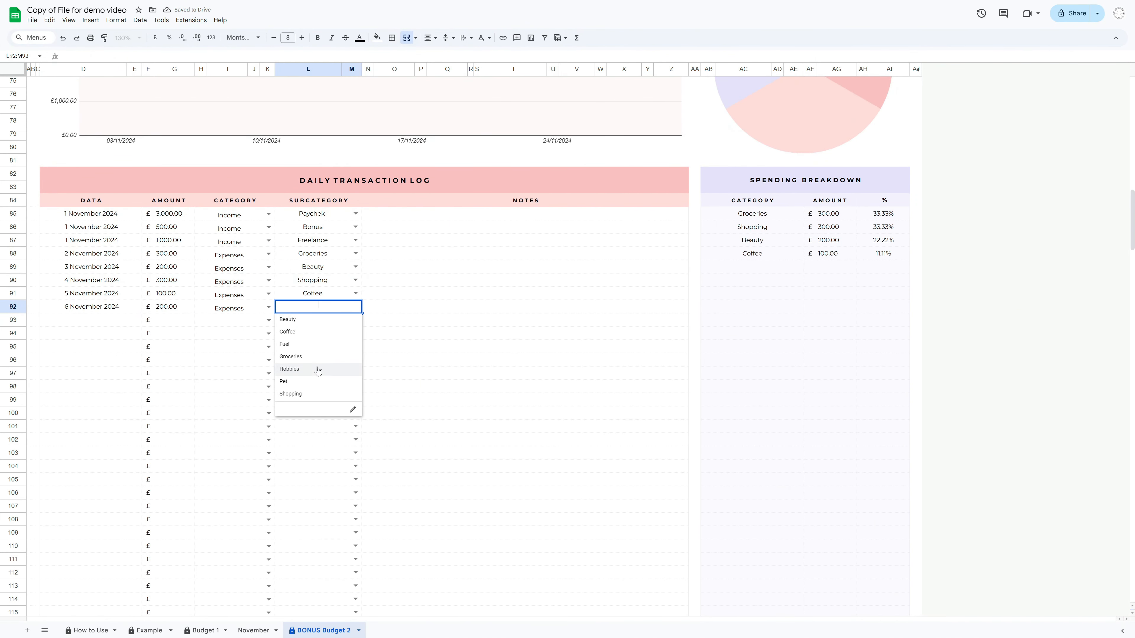
{"action": "left_click", "coordinate": [318, 370]}
Log a 7 November 2024 transaction of £100 under Expenses, subcategory Pet
{"action": "double_click", "coordinate": [90, 320]}
{"action": "left_click", "coordinate": [104, 376]}
{"action": "left_click", "coordinate": [269, 321]}
{"action": "left_click", "coordinate": [231, 358]}
{"action": "left_click", "coordinate": [355, 321]}
{"action": "left_click", "coordinate": [312, 395]}
Log an 8 November 2024 transaction of £70 under Bills, subcategory Electricity
{"action": "double_click", "coordinate": [91, 333]}
{"action": "left_click", "coordinate": [117, 389]}
{"action": "left_click", "coordinate": [165, 337]}
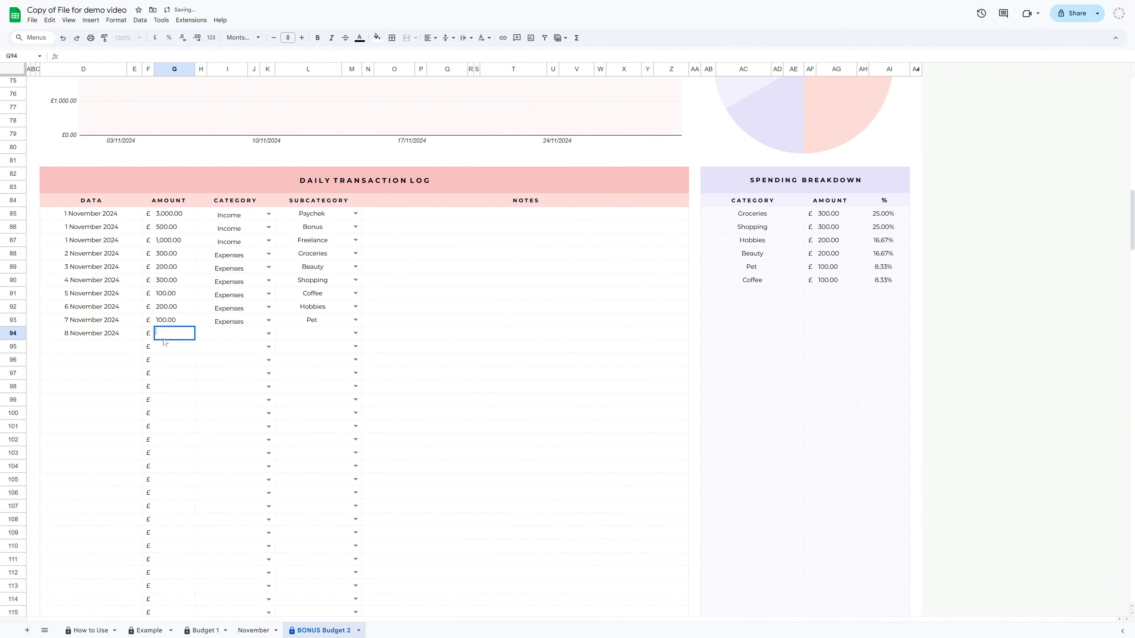
{"action": "type", "text": "70"}
Log two 9 November 2024 Bills transactions of £70 each, for Gas and for Phone
{"action": "double_click", "coordinate": [91, 347]}
{"action": "left_click", "coordinate": [130, 402]}
{"action": "left_click", "coordinate": [168, 349]}
{"action": "type", "text": "70"}
{"action": "left_click", "coordinate": [268, 347]}
{"action": "left_click", "coordinate": [231, 373]}
{"action": "left_click", "coordinate": [356, 347]}
{"action": "left_click", "coordinate": [312, 384]}
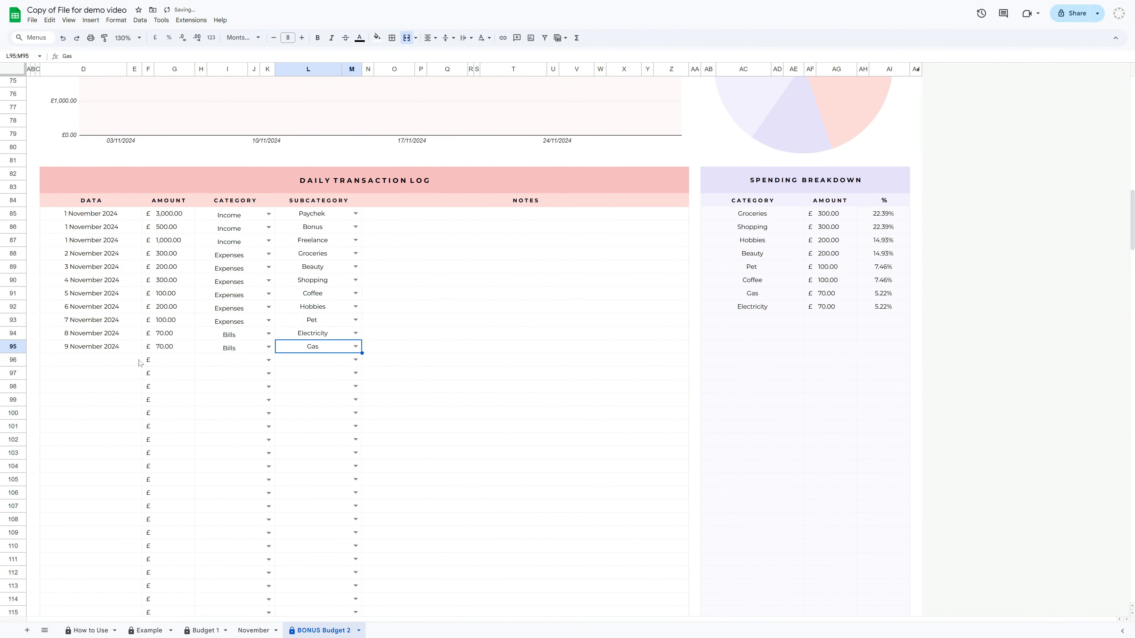
{"action": "left_click", "coordinate": [355, 360]}
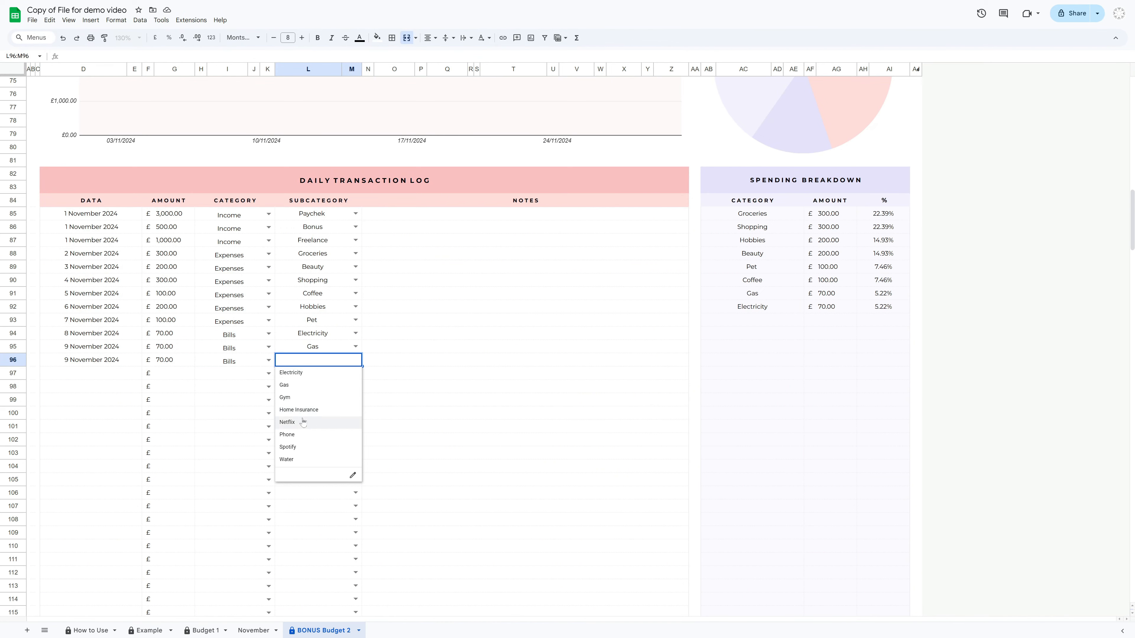
{"action": "left_click", "coordinate": [312, 421]}
Log a 10 November 2024 transaction of £40 under Bills, subcategory Phone
{"action": "double_click", "coordinate": [91, 373]}
{"action": "left_click", "coordinate": [53, 442]}
{"action": "left_click", "coordinate": [174, 373]}
{"action": "type", "text": "40"}
{"action": "double_click", "coordinate": [224, 374]}
{"action": "left_click", "coordinate": [231, 397]}
{"action": "double_click", "coordinate": [318, 374]}
{"action": "left_click", "coordinate": [312, 434]}
Log an 11 November 2024 transaction of £50 under Bills, subcategory Gym
{"action": "double_click", "coordinate": [90, 386]}
{"action": "left_click", "coordinate": [64, 455]}
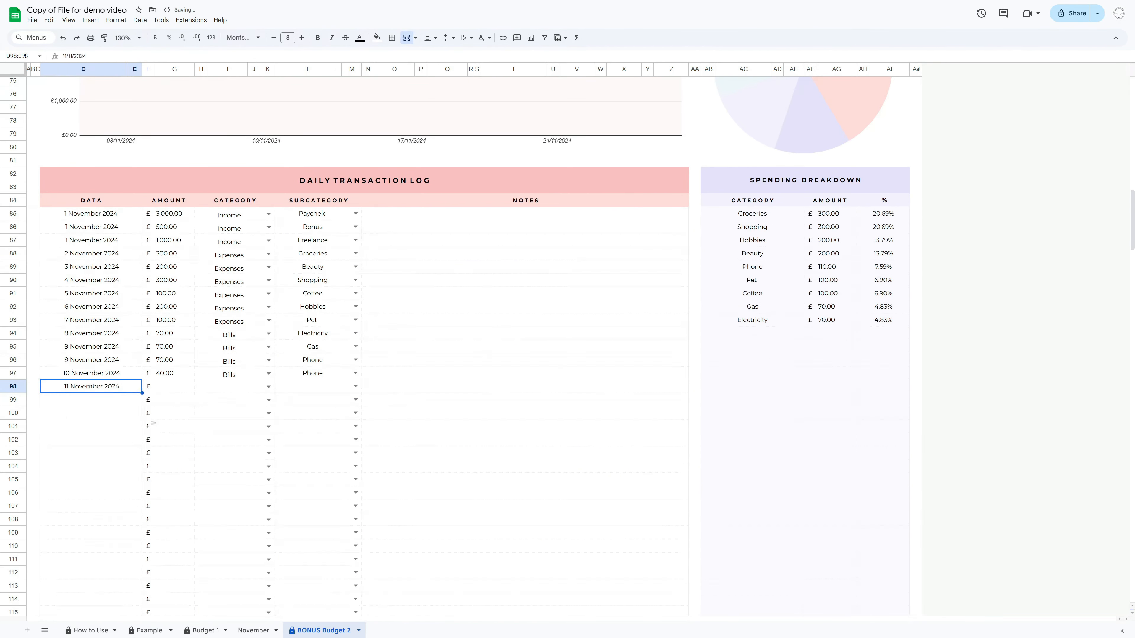
{"action": "left_click", "coordinate": [172, 387]}
{"action": "type", "text": "50"}
Log a 13 November 2024 transaction of £200 under Debt, subcategory Debit Card
{"action": "left_click", "coordinate": [91, 467]}
{"action": "left_click", "coordinate": [174, 399]}
{"action": "type", "text": "200"}
{"action": "left_click", "coordinate": [269, 401]}
{"action": "left_click", "coordinate": [230, 449]}
{"action": "left_click", "coordinate": [355, 399]}
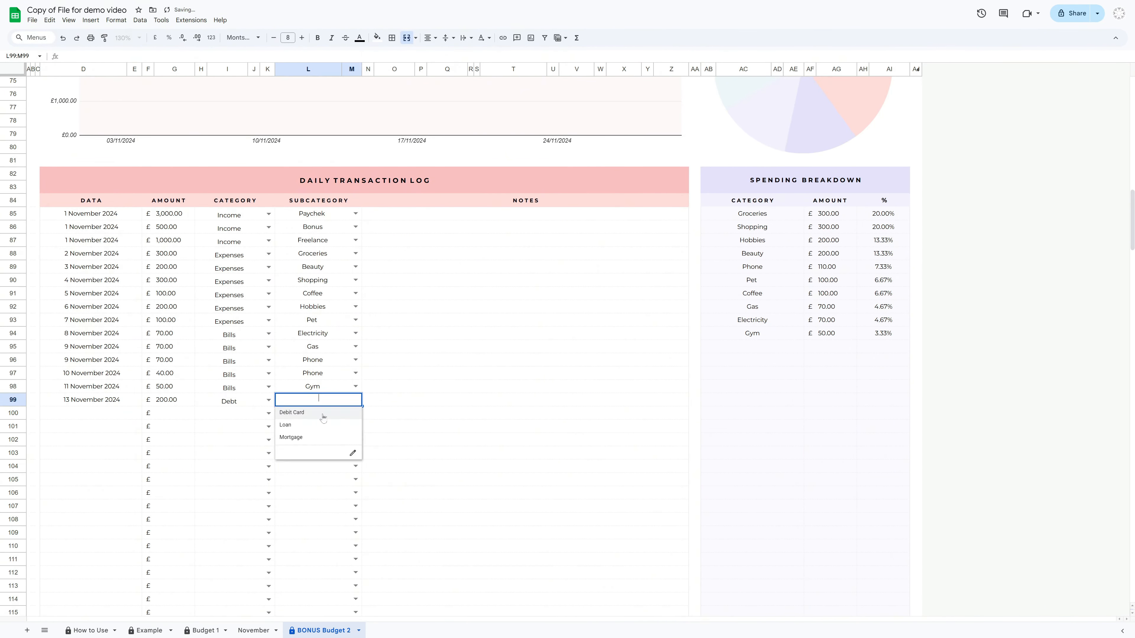
{"action": "left_click", "coordinate": [318, 413]}
Log a 14 November 2024 transaction of £200 under Debt, subcategory Loan
{"action": "double_click", "coordinate": [91, 413]}
{"action": "left_click", "coordinate": [355, 413]}
{"action": "left_click", "coordinate": [312, 439]}
Log a 16 November 2024 transaction of £300 under Savings, subcategory New Car
{"action": "double_click", "coordinate": [90, 427]}
{"action": "left_click", "coordinate": [128, 494]}
{"action": "left_click", "coordinate": [170, 428]}
{"action": "type", "text": "300"}
{"action": "left_click", "coordinate": [269, 427]}
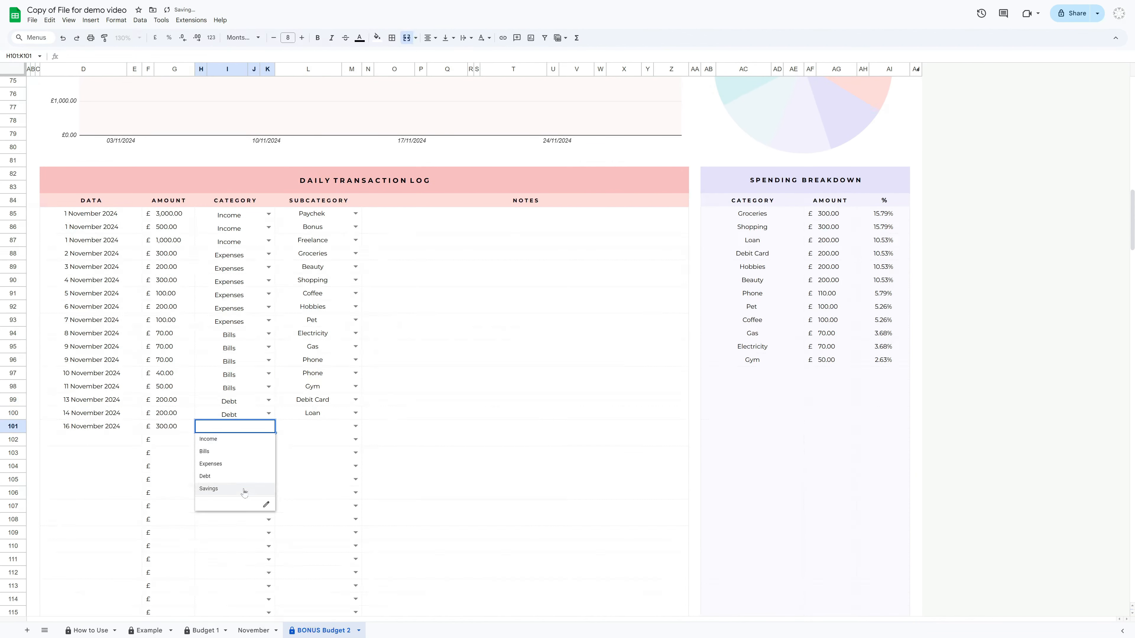
{"action": "left_click", "coordinate": [243, 489]}
{"action": "left_click", "coordinate": [998, 383]}
Review the balance line chart, Top 10 Spendings chart and dashboard totals, then switch to the Budget 1 sheet
{"action": "scroll", "coordinate": [996, 385], "scroll_direction": "up", "scroll_amount": 5}
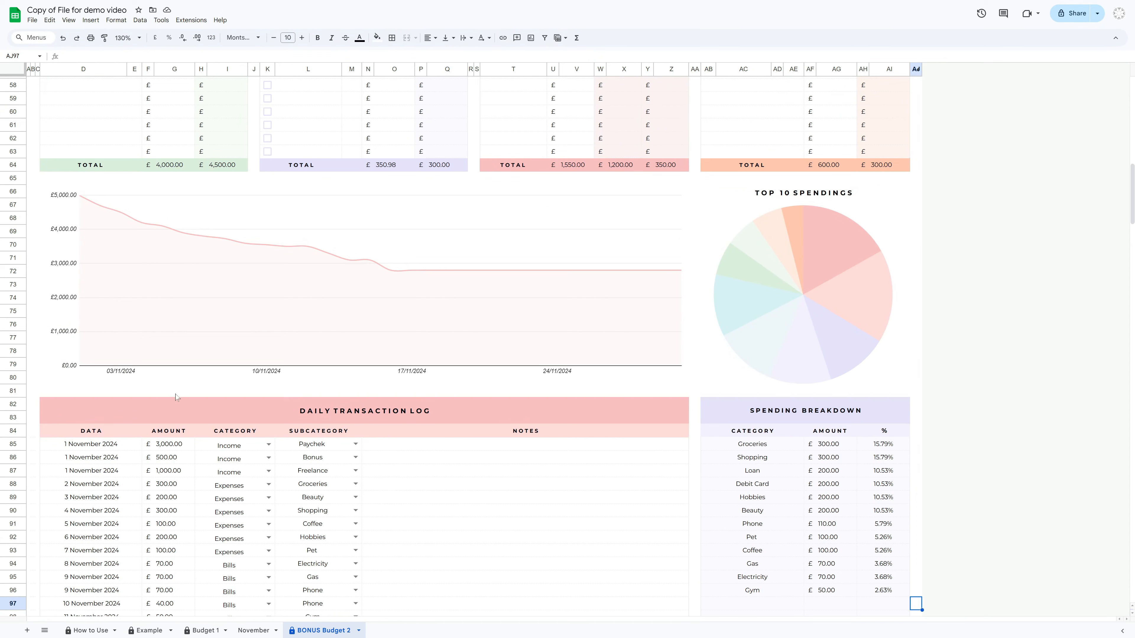
{"action": "scroll", "coordinate": [104, 405], "scroll_direction": "up", "scroll_amount": 2}
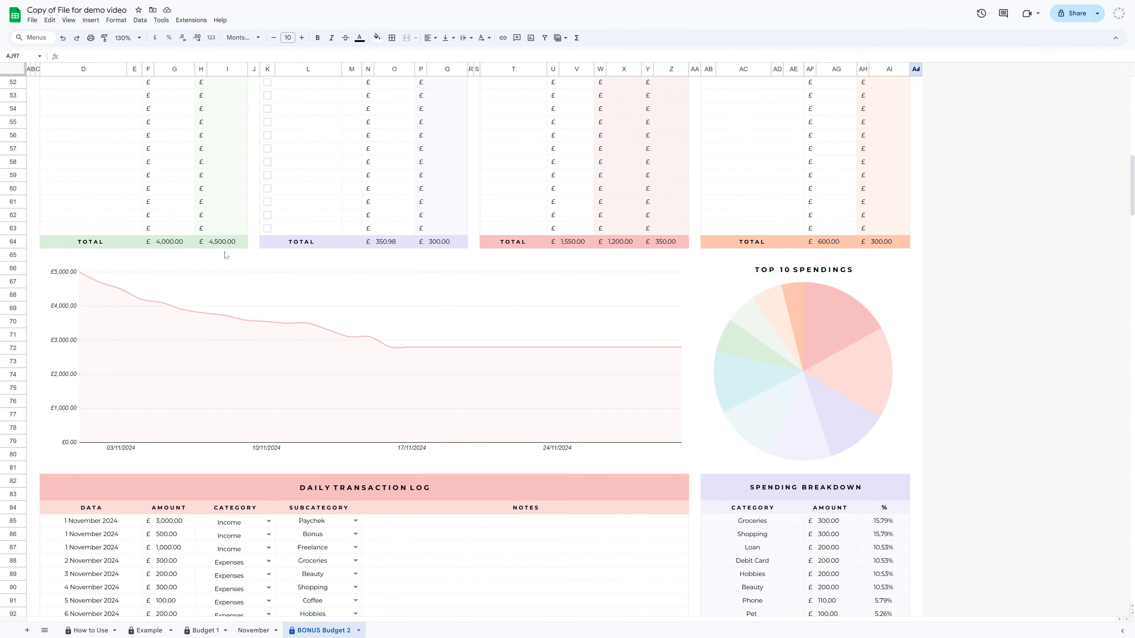
{"action": "left_click", "coordinate": [87, 343]}
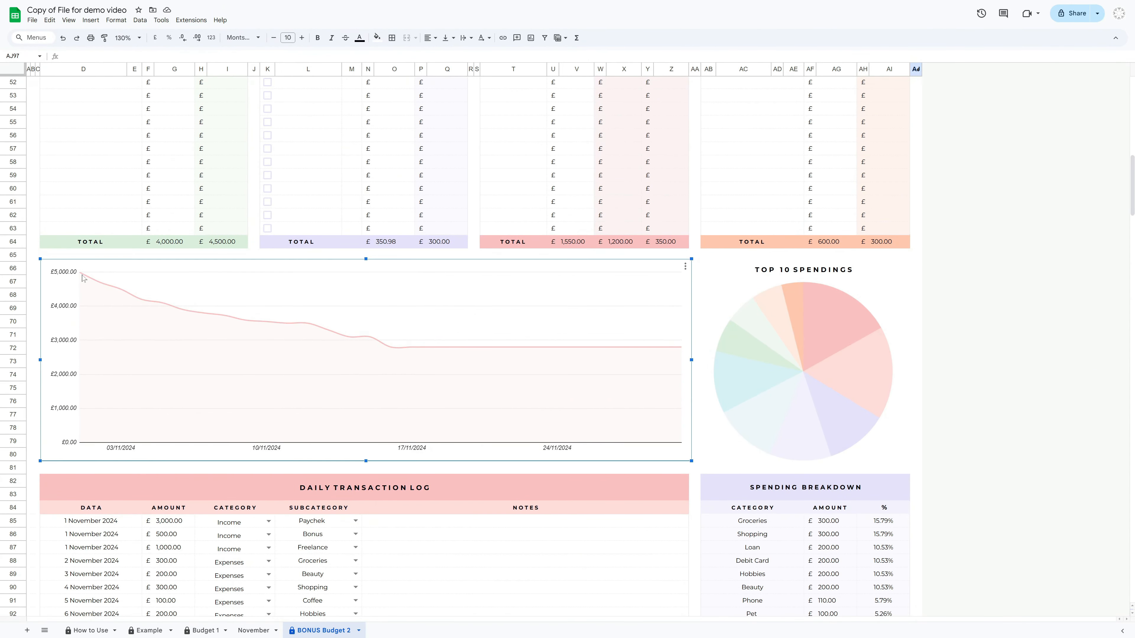
{"action": "mouse_move", "coordinate": [101, 289]}
{"action": "mouse_move", "coordinate": [160, 305]}
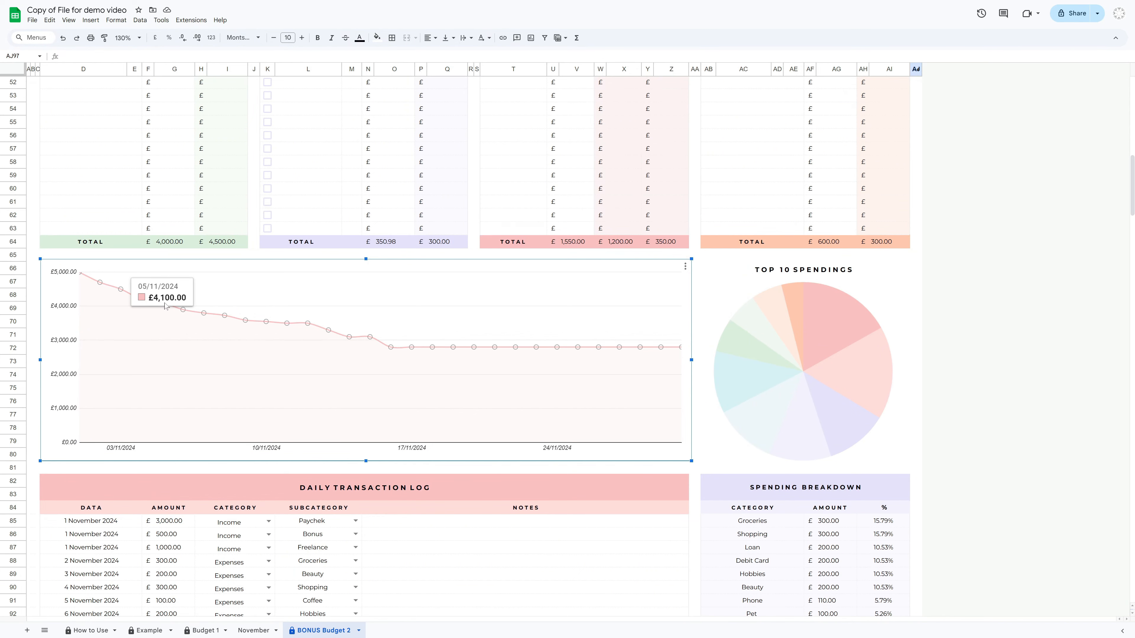
{"action": "left_click", "coordinate": [907, 376]}
{"action": "scroll", "coordinate": [953, 411], "scroll_direction": "down", "scroll_amount": 5}
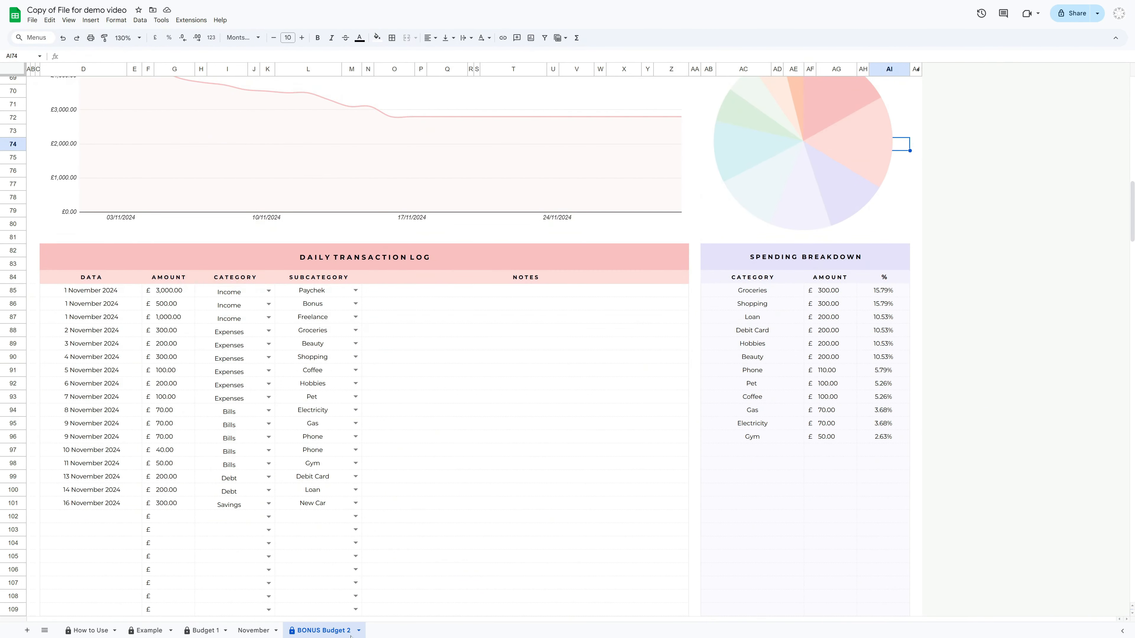
{"action": "scroll", "coordinate": [990, 494], "scroll_direction": "up", "scroll_amount": 20}
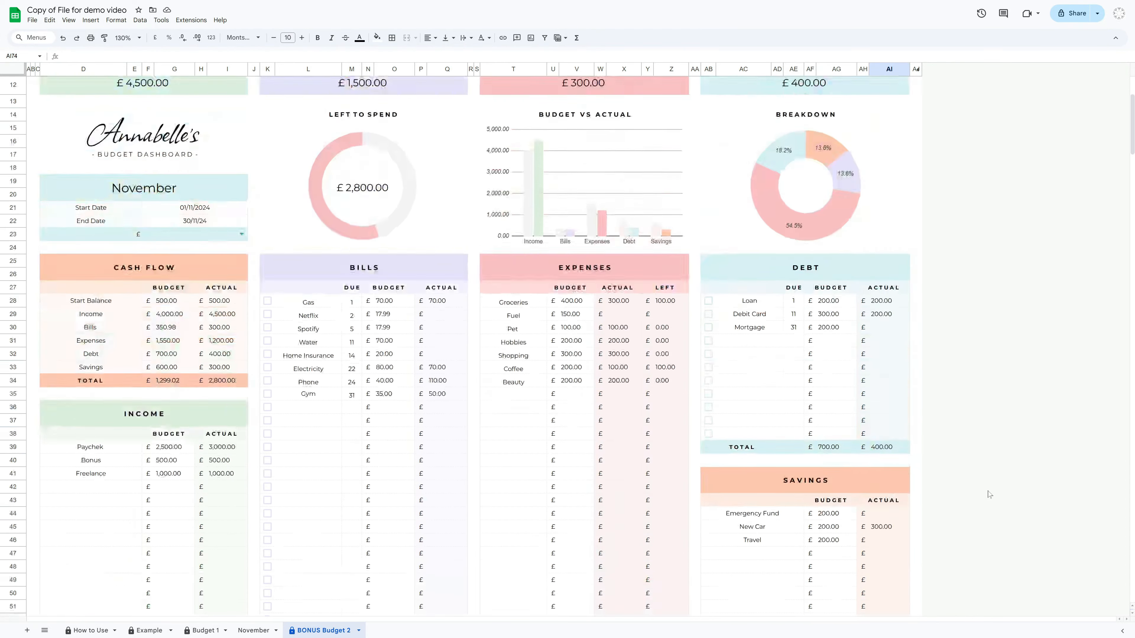
{"action": "scroll", "coordinate": [989, 494], "scroll_direction": "up", "scroll_amount": 2}
{"action": "scroll", "coordinate": [989, 494], "scroll_direction": "down", "scroll_amount": 2}
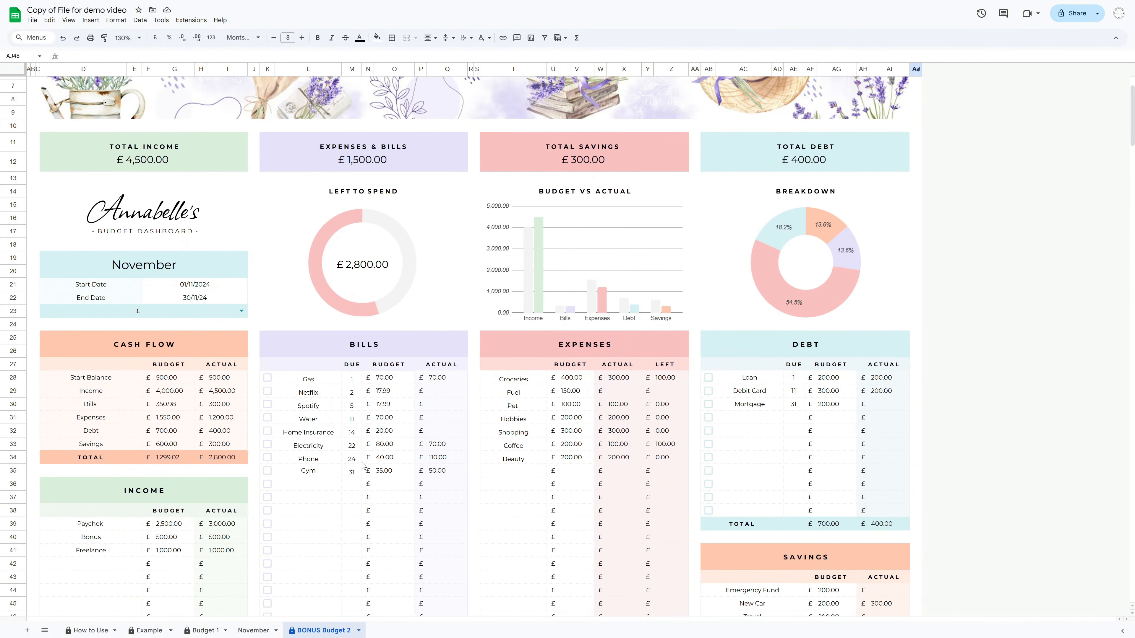
{"action": "scroll", "coordinate": [362, 465], "scroll_direction": "up", "scroll_amount": 2}
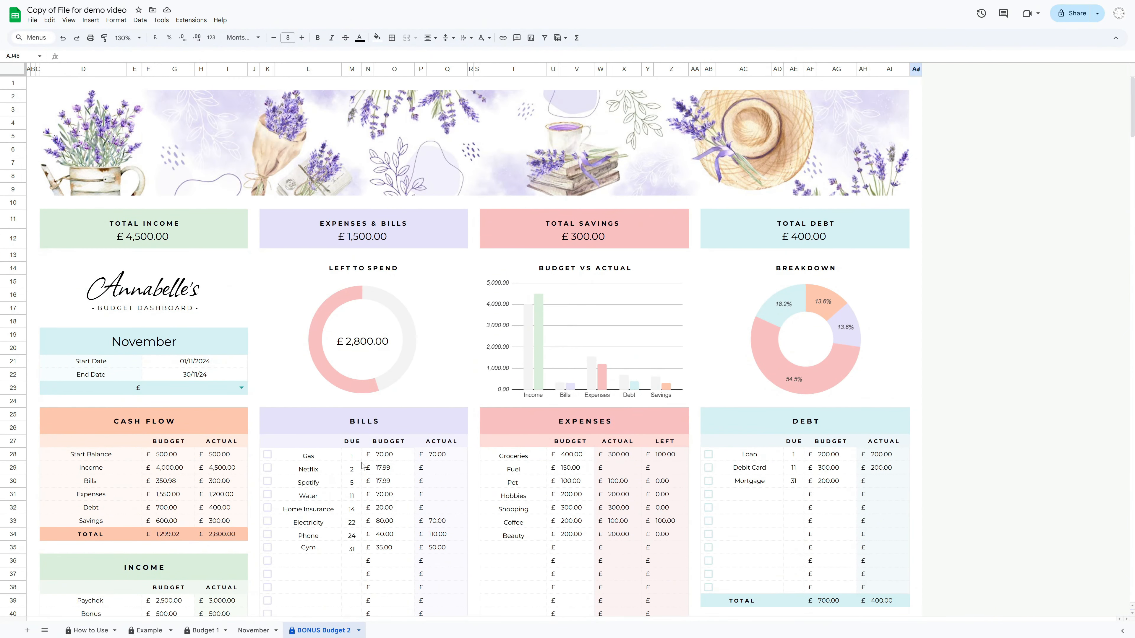
{"action": "left_click", "coordinate": [200, 631]}
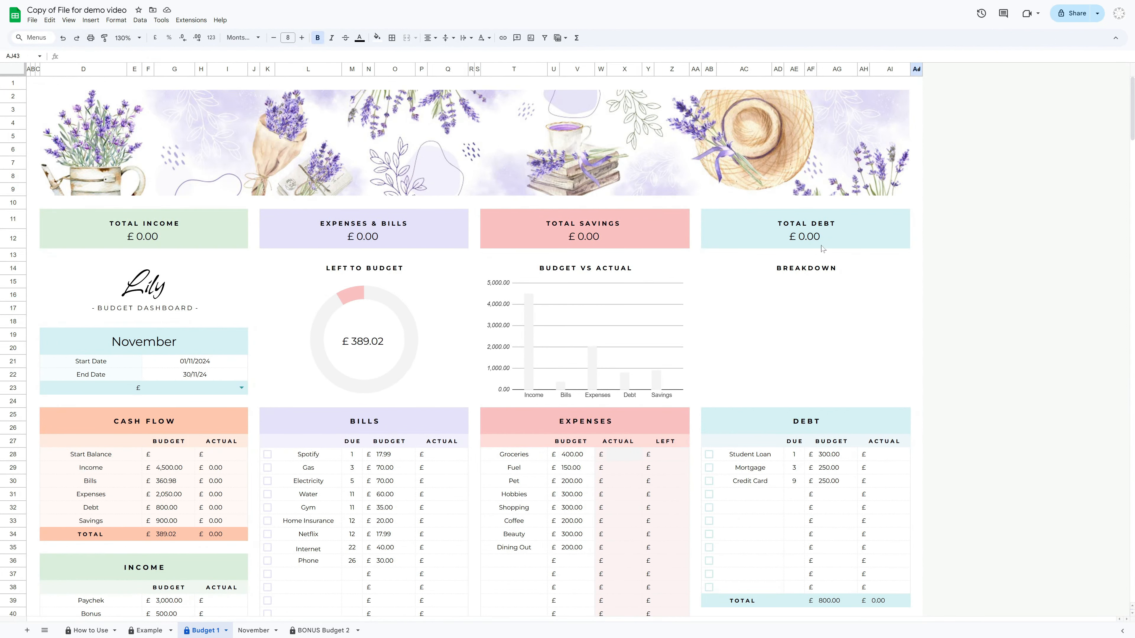
Scroll through the Budget 1 sheet to examine its dashboard tables and the Expense Tracker section
{"action": "scroll", "coordinate": [180, 416], "scroll_direction": "down", "scroll_amount": 2}
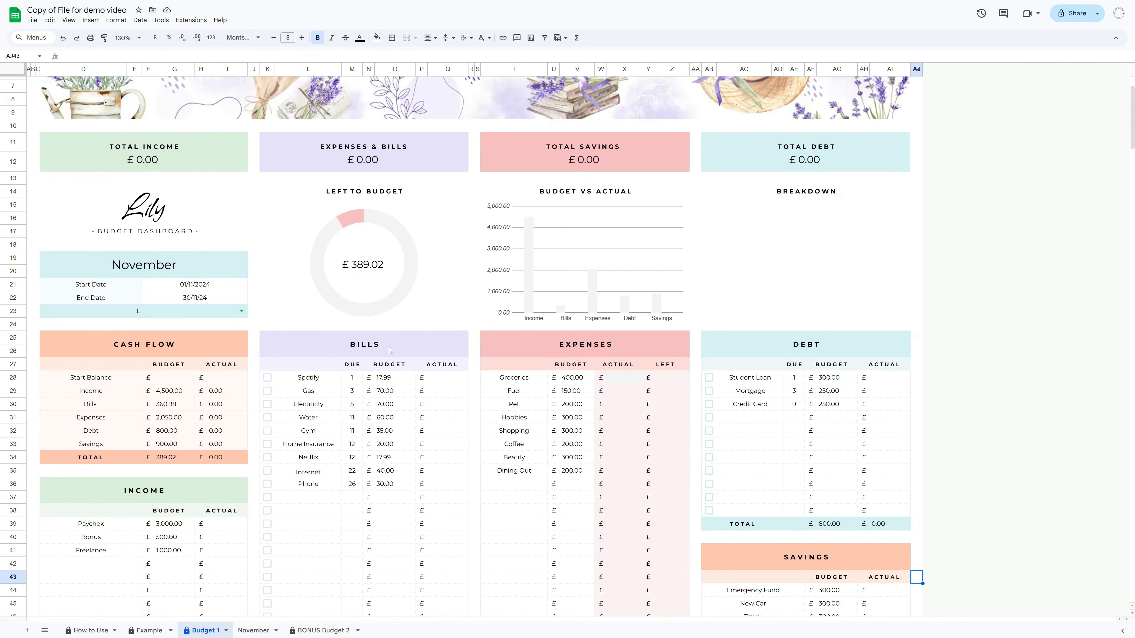
{"action": "left_click", "coordinate": [616, 344]}
{"action": "scroll", "coordinate": [632, 252], "scroll_direction": "down", "scroll_amount": 3}
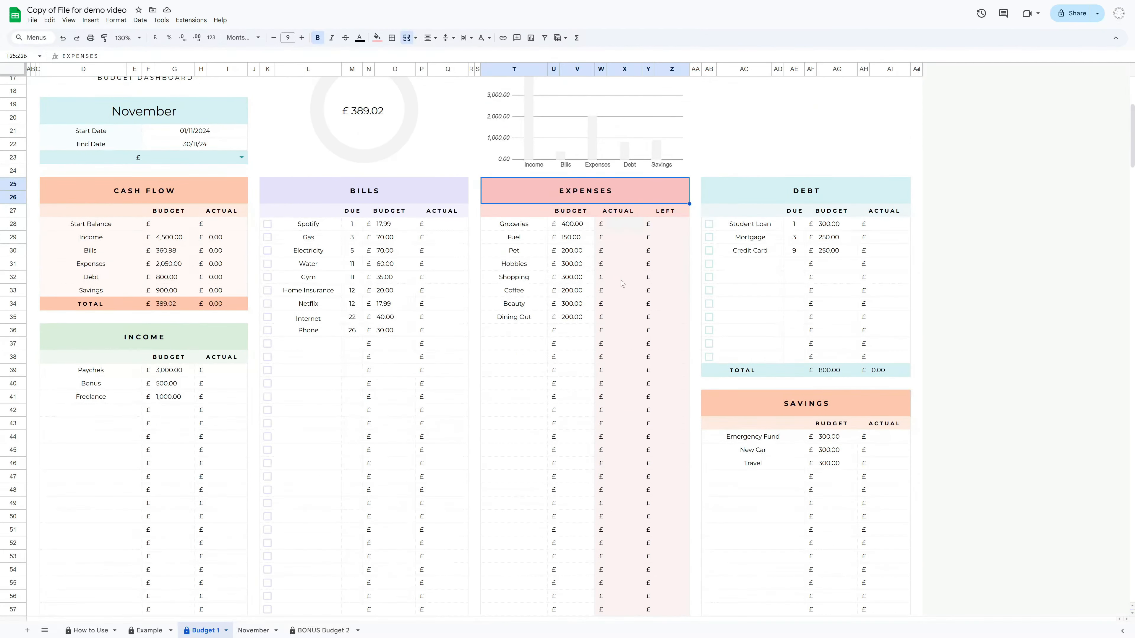
{"action": "scroll", "coordinate": [793, 490], "scroll_direction": "down", "scroll_amount": 15}
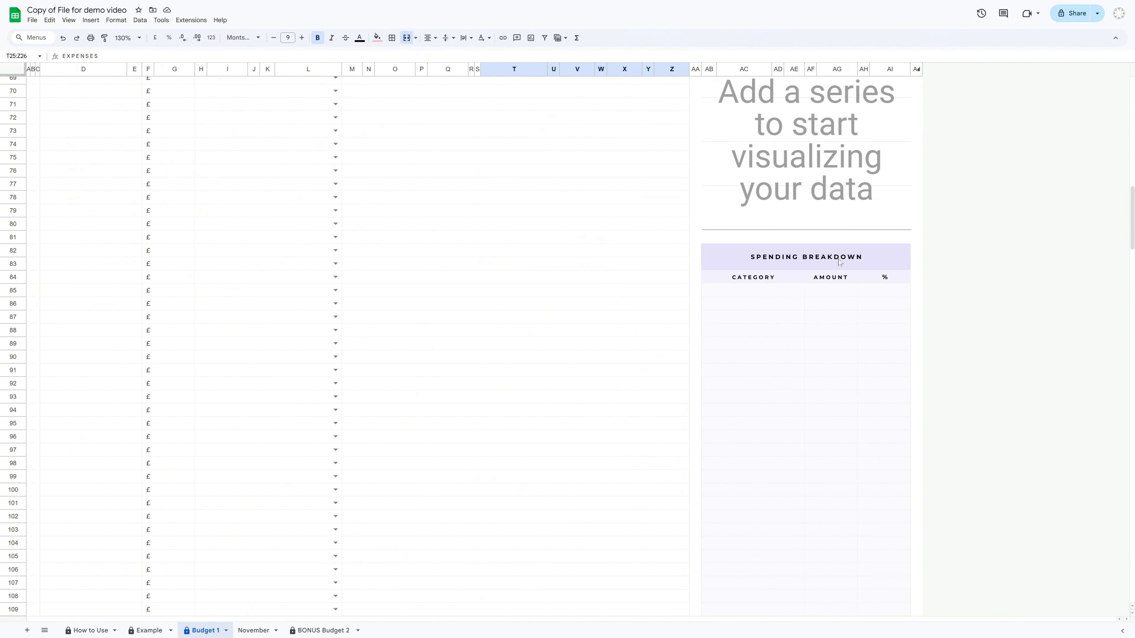
{"action": "scroll", "coordinate": [571, 379], "scroll_direction": "up", "scroll_amount": 13}
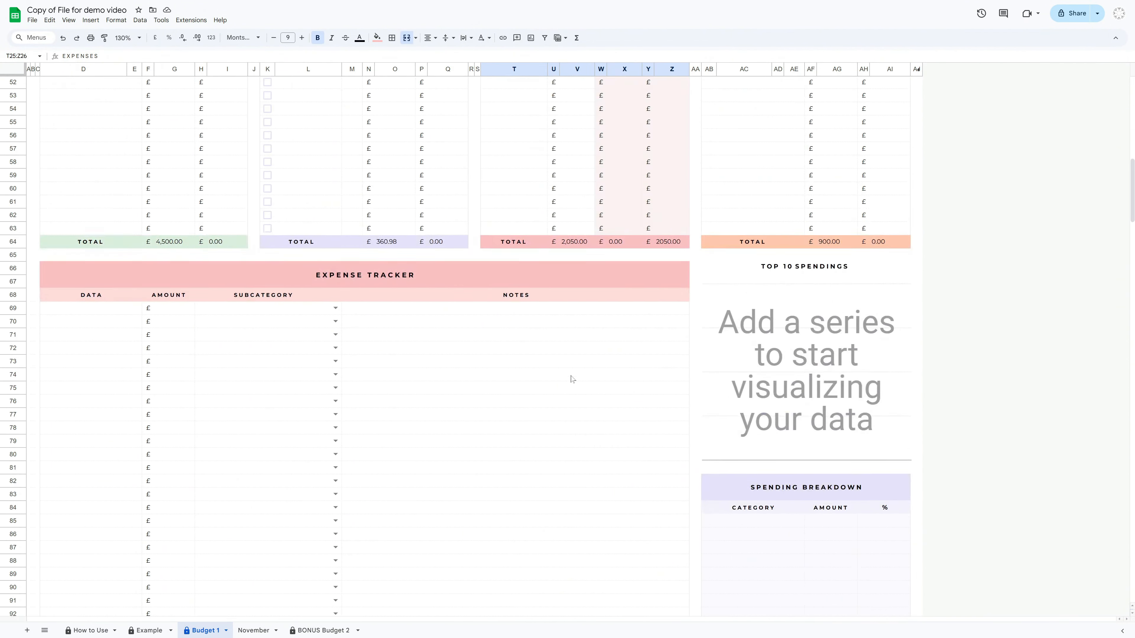
{"action": "scroll", "coordinate": [571, 379], "scroll_direction": "up", "scroll_amount": 4}
Switch to the BONUS Budget 2 sheet and examine its dashboard totals, charts and Income, Bills, Expenses, Debt and Savings tables
{"action": "left_click", "coordinate": [324, 631]}
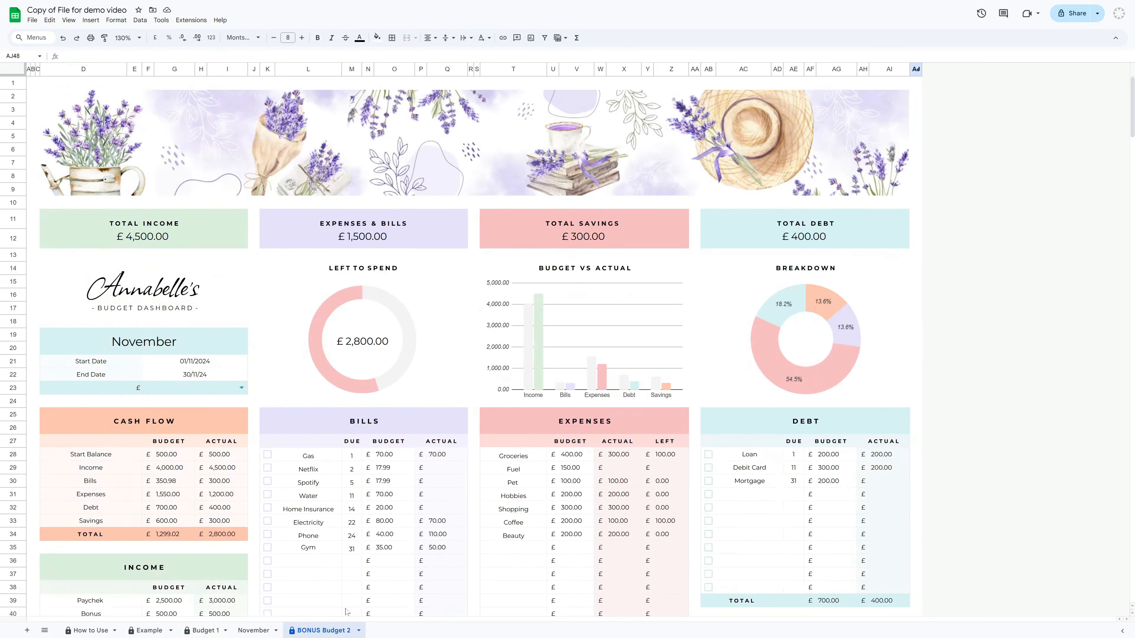
{"action": "scroll", "coordinate": [443, 461], "scroll_direction": "down", "scroll_amount": 5}
{"action": "left_click", "coordinate": [145, 339]}
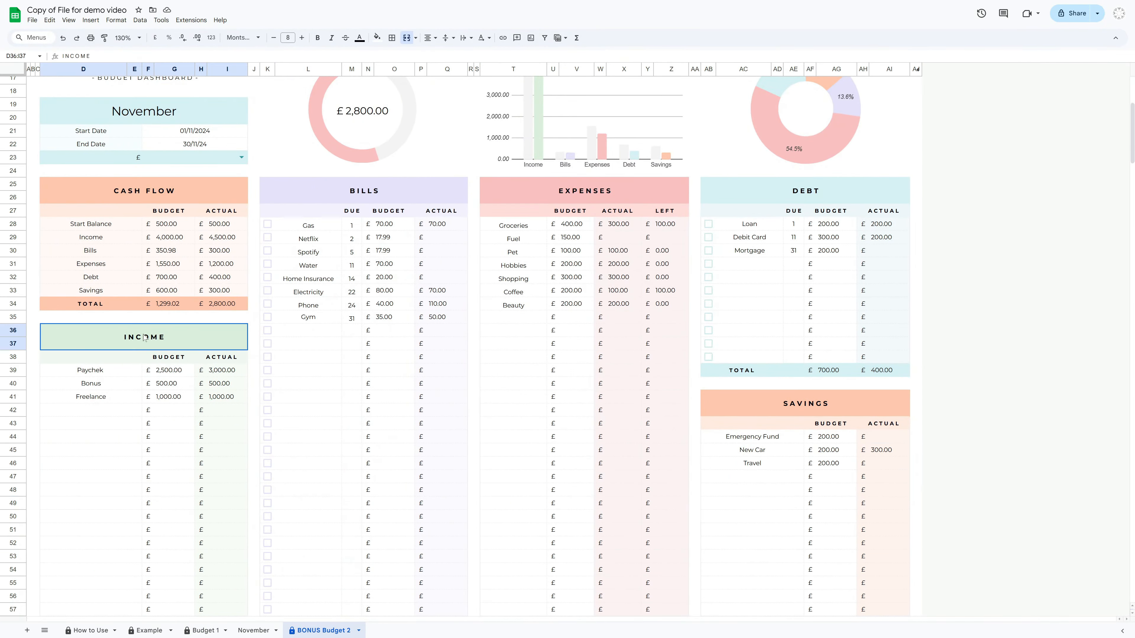
{"action": "left_click", "coordinate": [365, 190]}
{"action": "left_click", "coordinate": [850, 196]}
{"action": "left_click", "coordinate": [851, 404]}
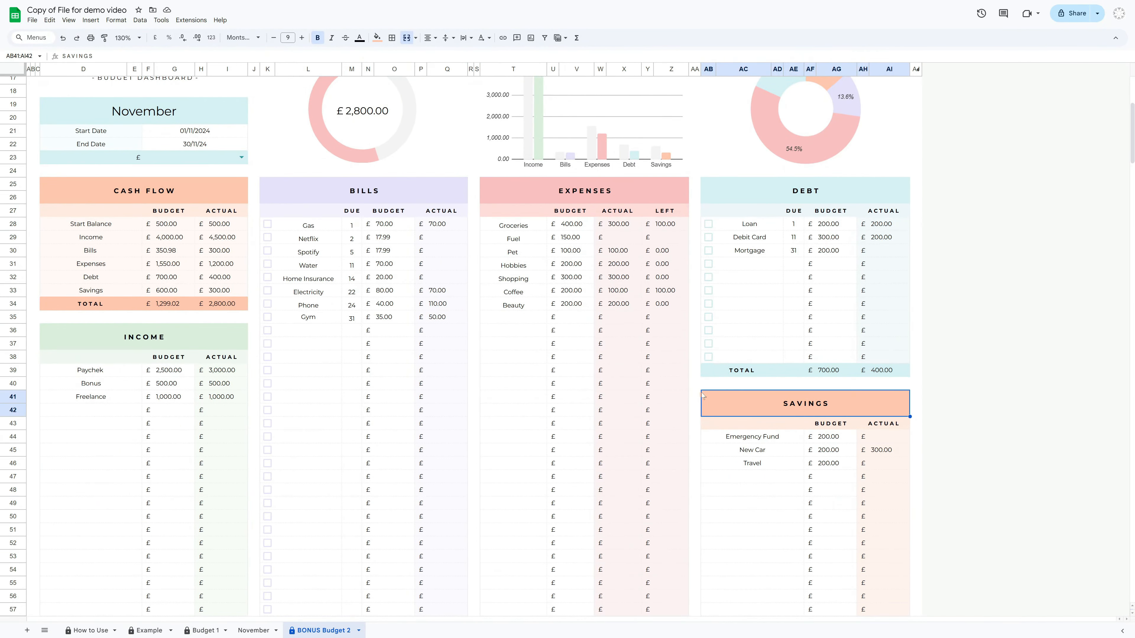
{"action": "scroll", "coordinate": [243, 292], "scroll_direction": "down", "scroll_amount": 4}
{"action": "scroll", "coordinate": [445, 368], "scroll_direction": "up", "scroll_amount": 4}
{"action": "scroll", "coordinate": [457, 390], "scroll_direction": "up", "scroll_amount": 3}
Return to the Budget 1 sheet and inspect the formula behind the Expenses actual column
{"action": "left_click", "coordinate": [202, 631]}
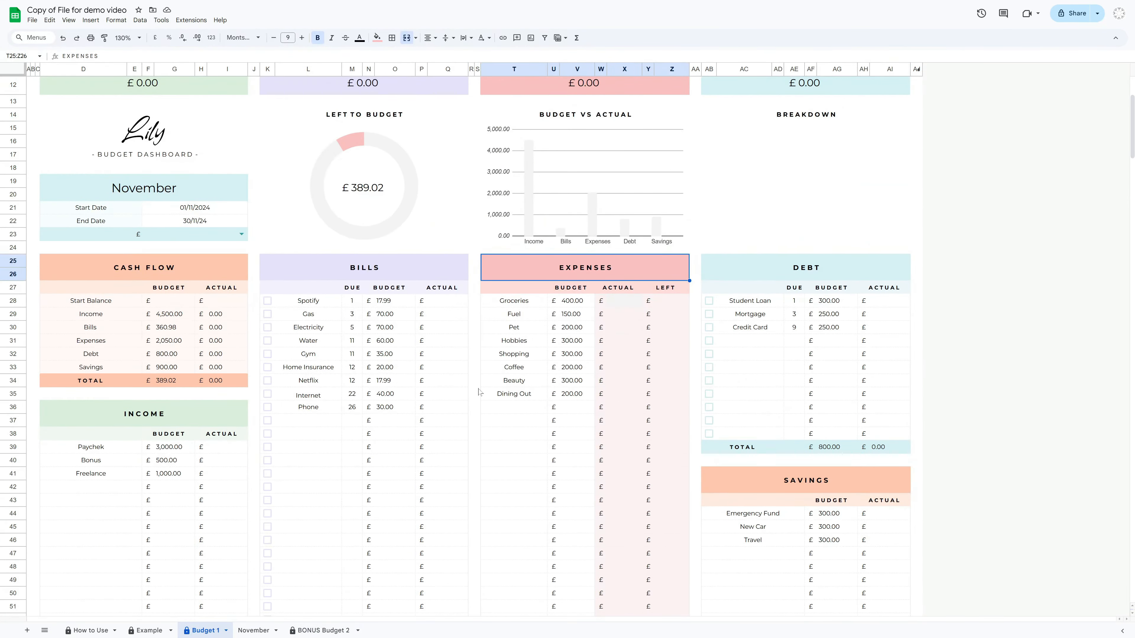
{"action": "scroll", "coordinate": [539, 394], "scroll_direction": "down", "scroll_amount": 3}
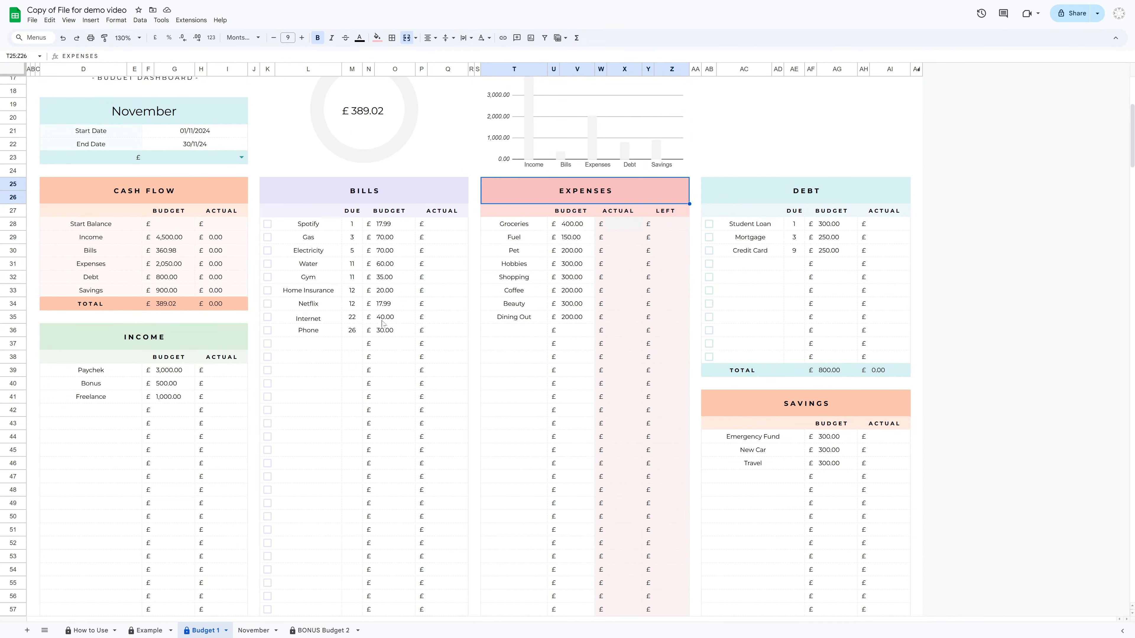
{"action": "left_click_drag", "start_coordinate": [624, 226], "coordinate": [627, 250]}
{"action": "double_click", "coordinate": [630, 358]}
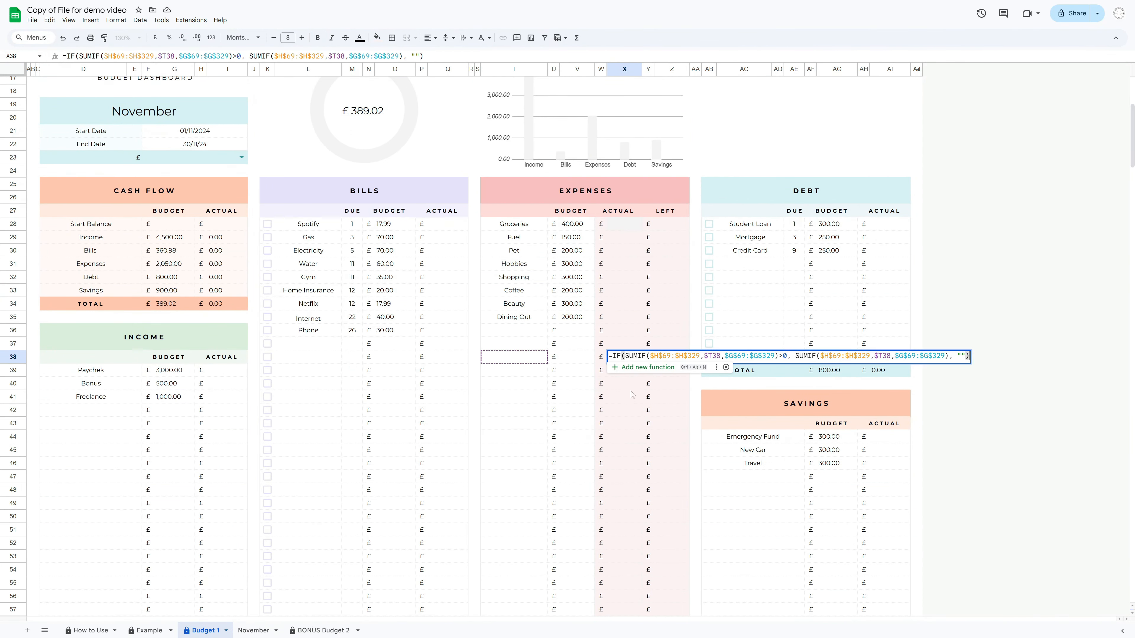
{"action": "scroll", "coordinate": [804, 340], "scroll_direction": "up", "scroll_amount": 3}
{"action": "left_click", "coordinate": [995, 298]}
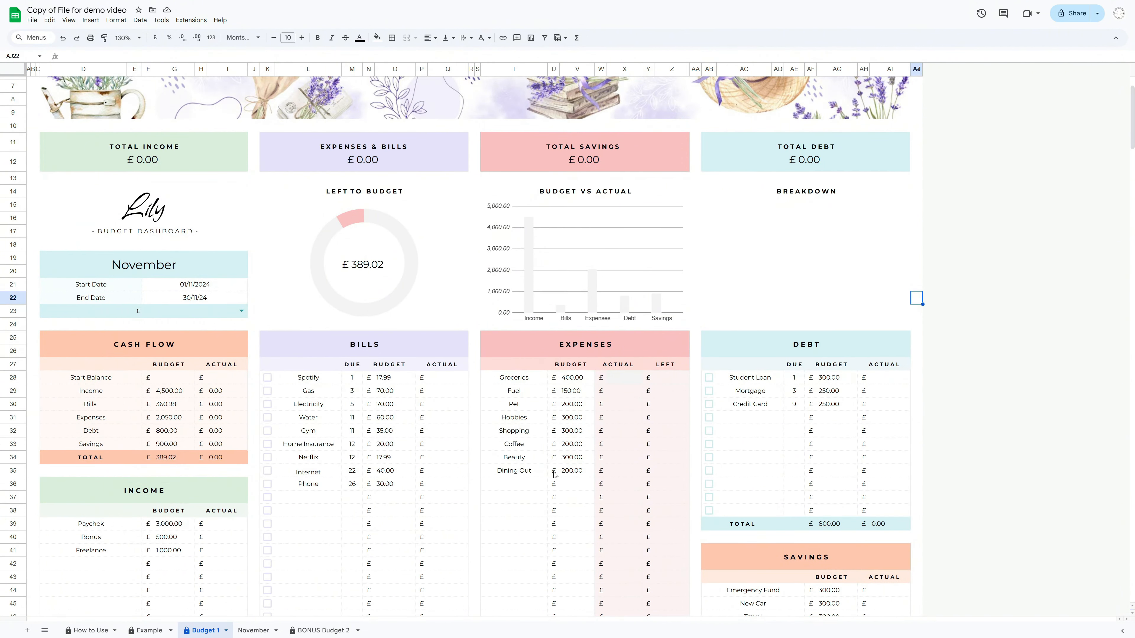
{"action": "scroll", "coordinate": [302, 576], "scroll_direction": "up", "scroll_amount": 2}
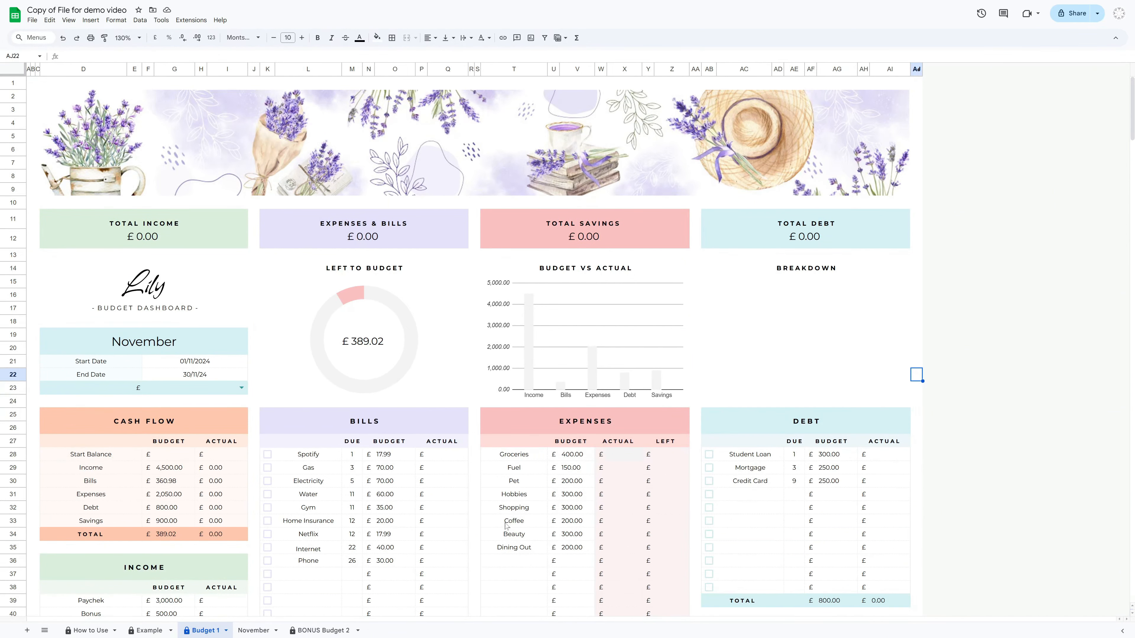
Try to edit the protected Groceries actual cell on Budget 1, dismissing the edit warning
{"action": "left_click", "coordinate": [621, 456]}
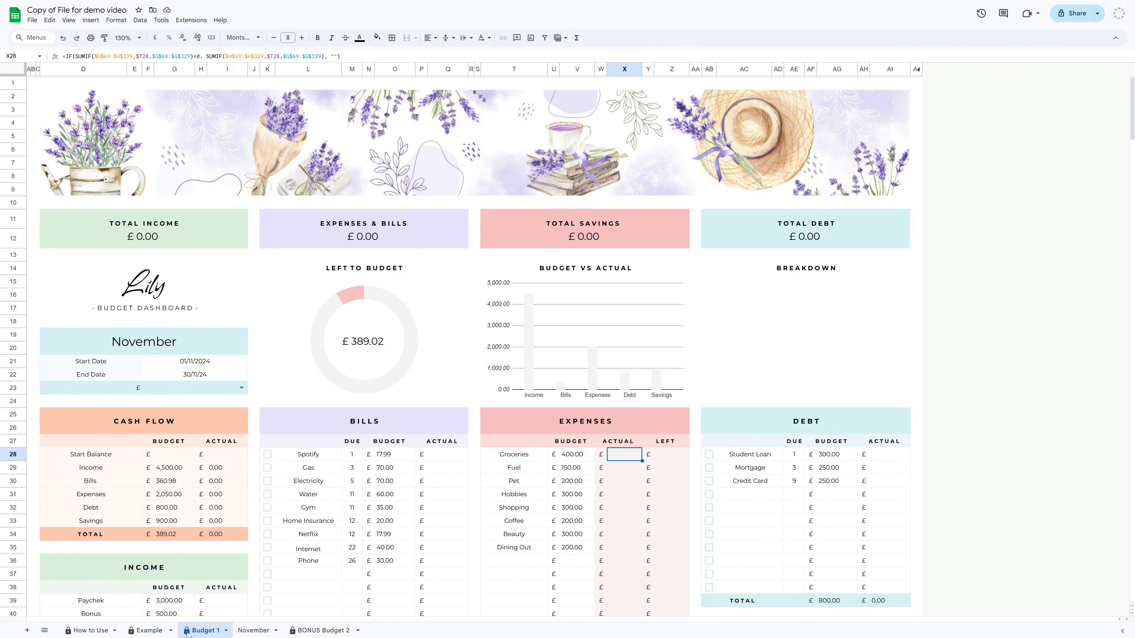
{"action": "double_click", "coordinate": [621, 456]}
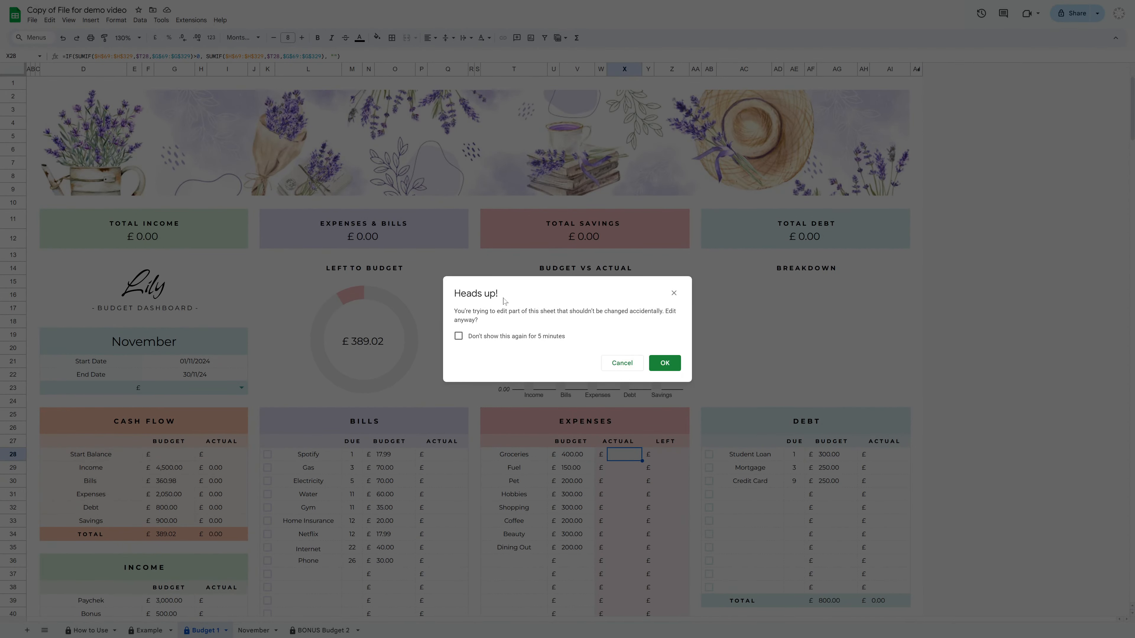
{"action": "left_click", "coordinate": [675, 294]}
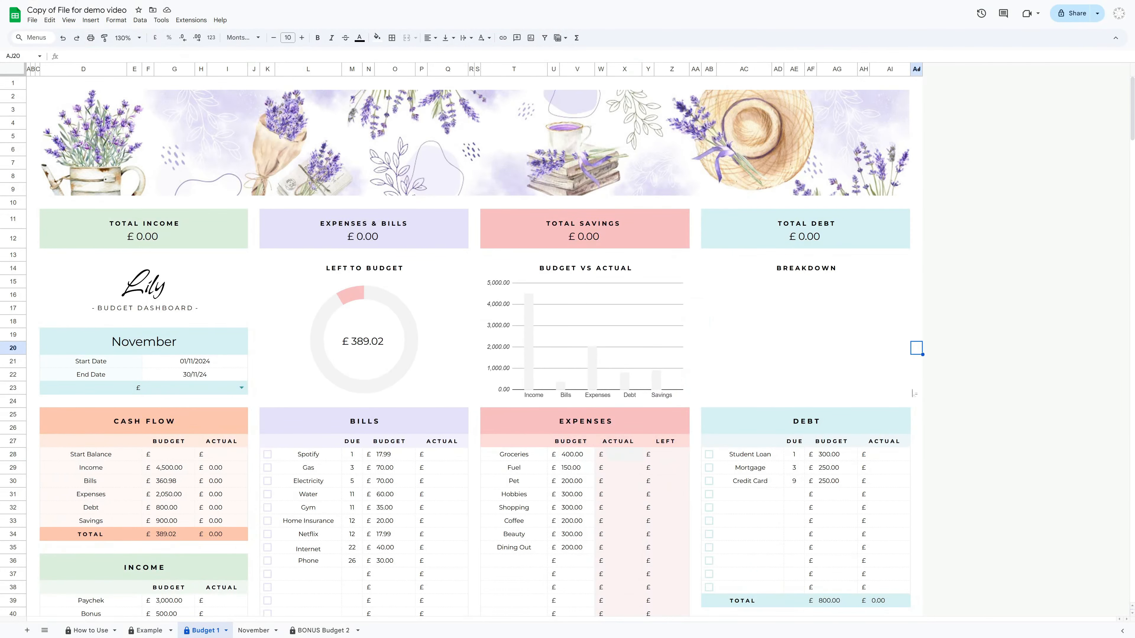
Switch between the November and Budget 1 sheets to compare their dashboards
{"action": "left_click", "coordinate": [249, 630]}
{"action": "scroll", "coordinate": [329, 344], "scroll_direction": "down", "scroll_amount": 2}
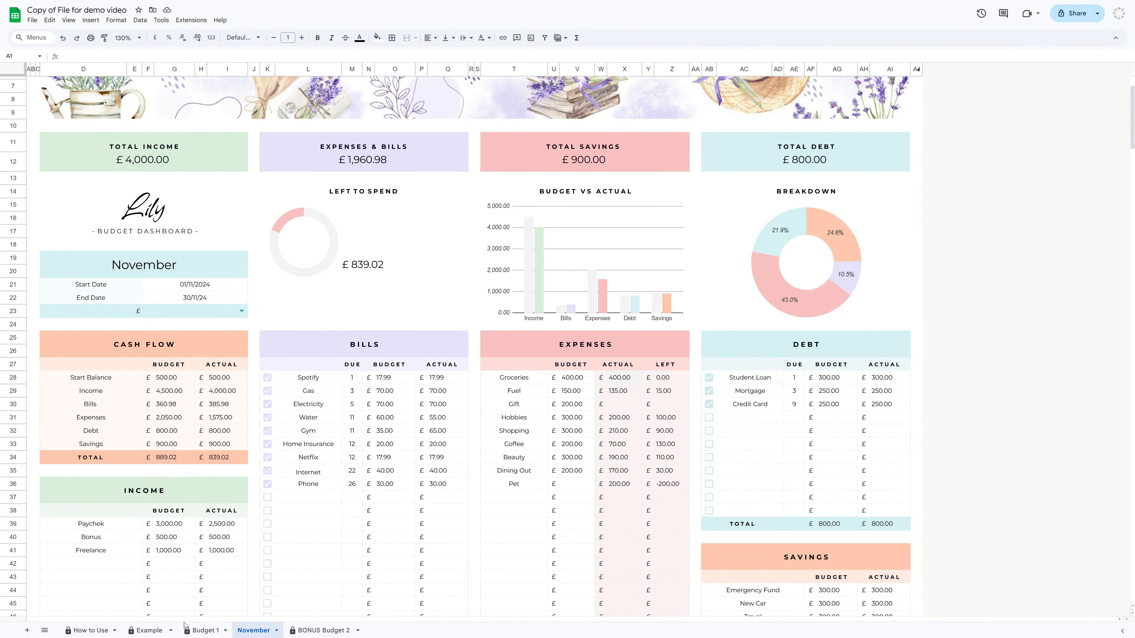
{"action": "left_click", "coordinate": [201, 631]}
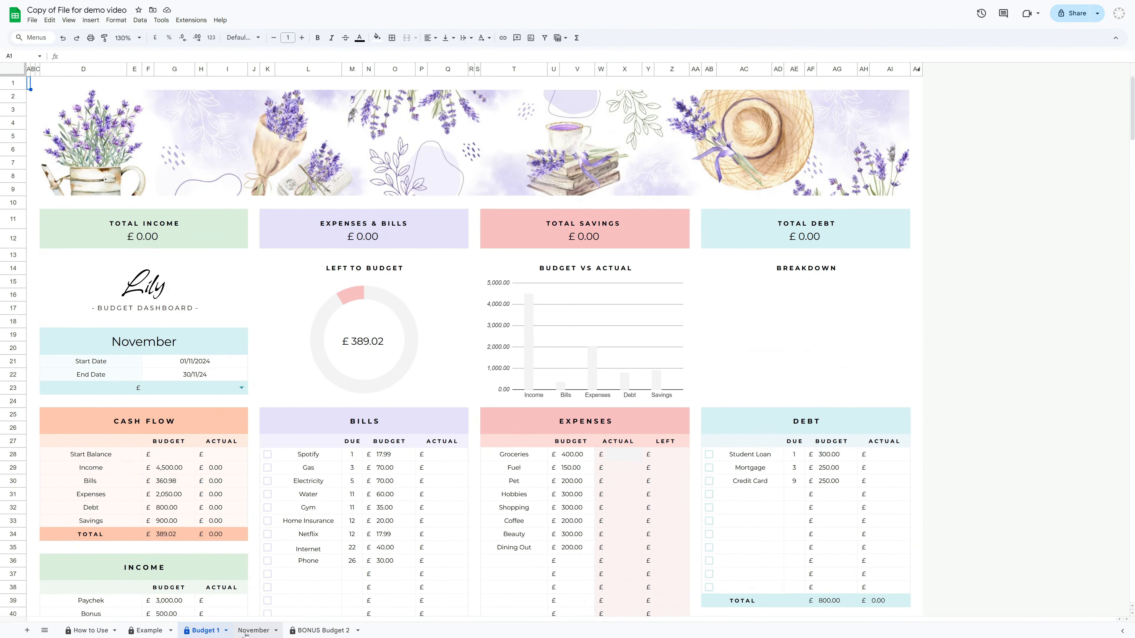
{"action": "left_click", "coordinate": [247, 633]}
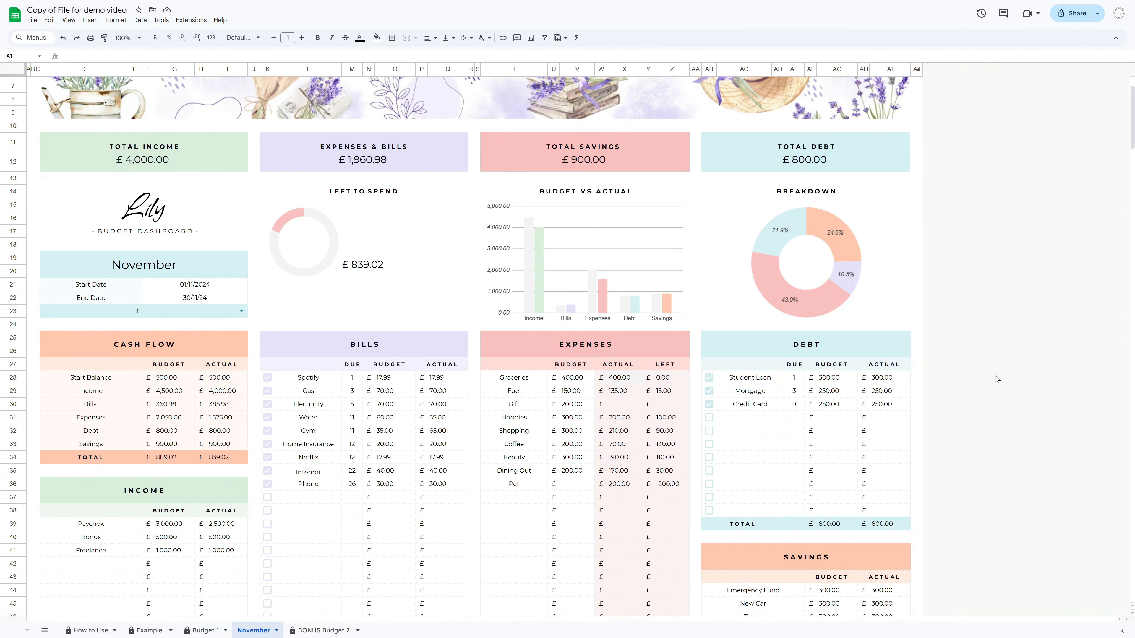
Delete the formula in the Groceries actual cell on the November sheet
{"action": "scroll", "coordinate": [997, 379], "scroll_direction": "up", "scroll_amount": 3}
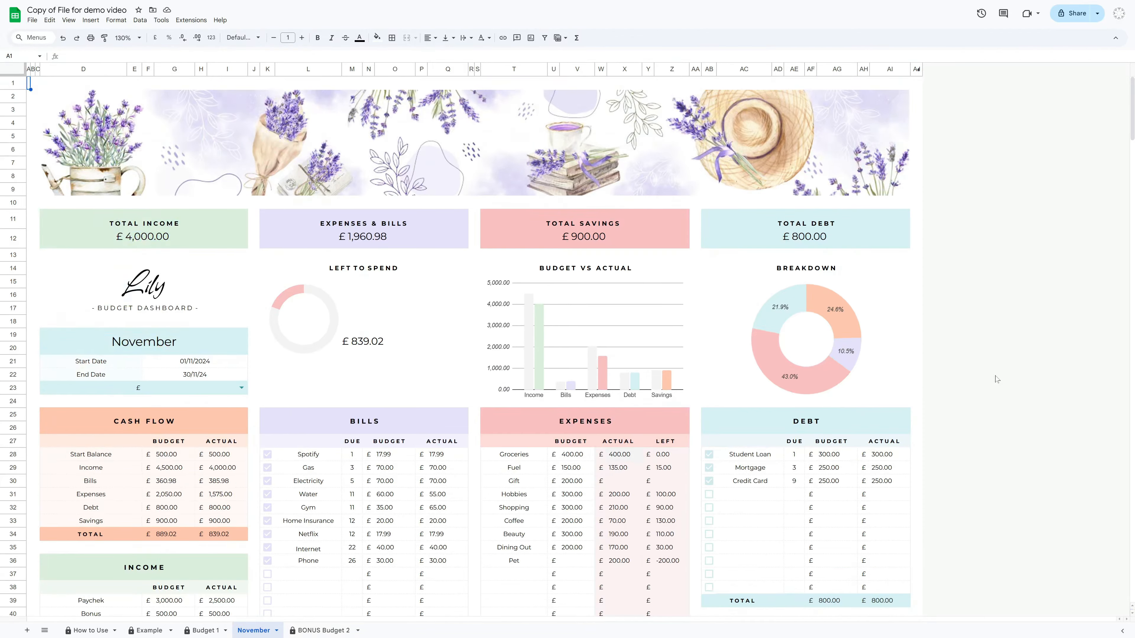
{"action": "left_click", "coordinate": [624, 454]}
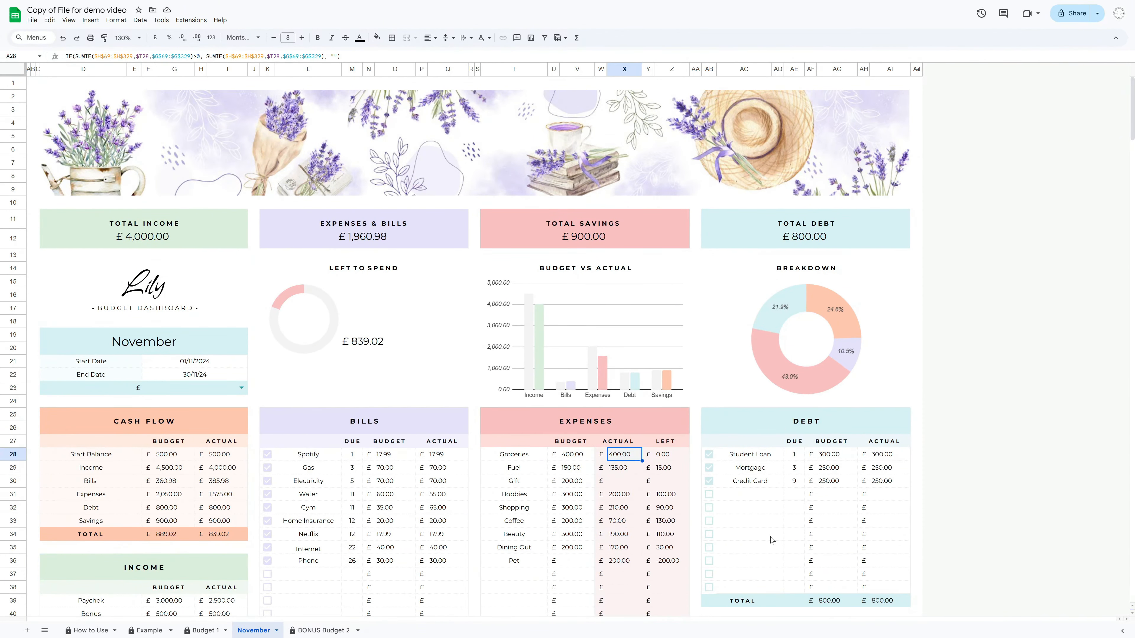
{"action": "key", "text": "Delete"}
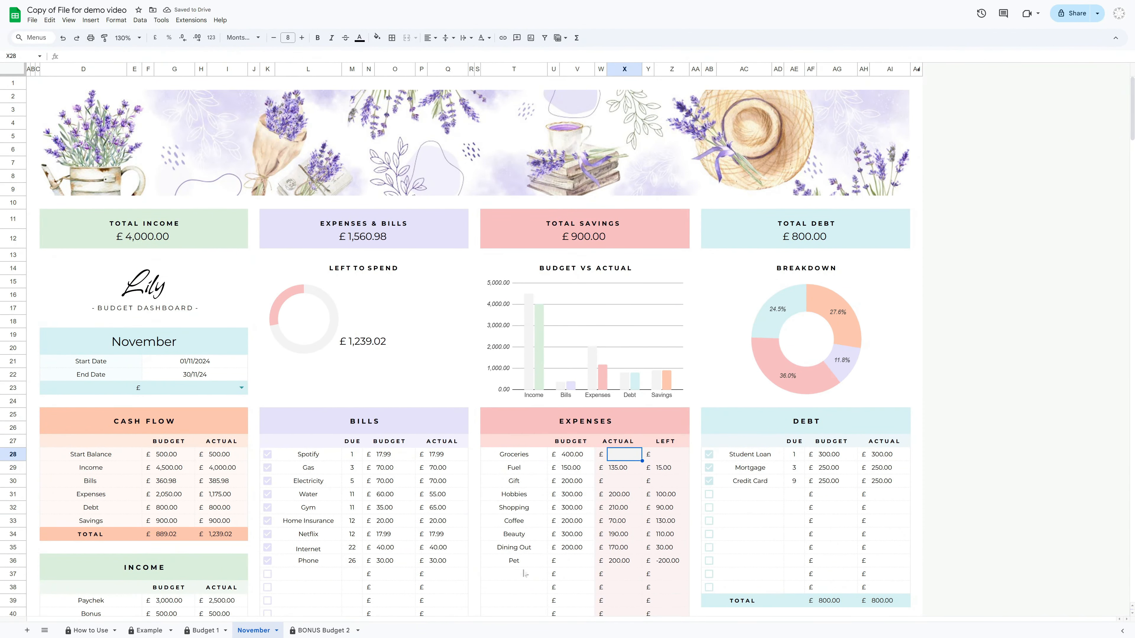
Copy the Groceries actual formula from Budget 1 and paste it into the November sheet's Groceries actual cell
{"action": "left_click", "coordinate": [210, 630]}
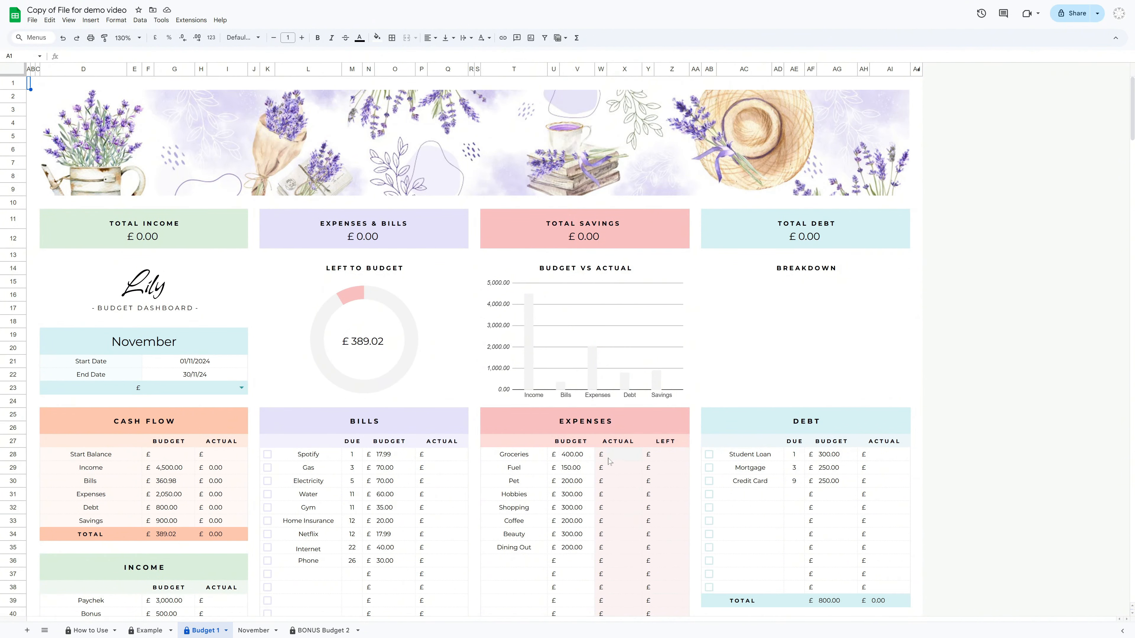
{"action": "right_click", "coordinate": [622, 456]}
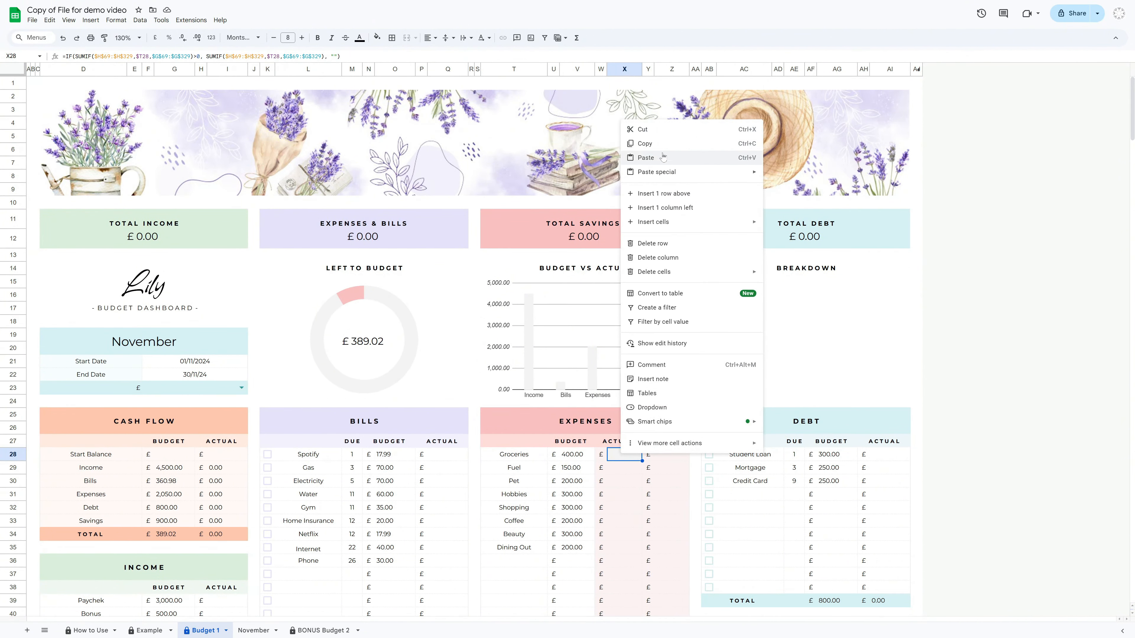
{"action": "left_click", "coordinate": [656, 146]}
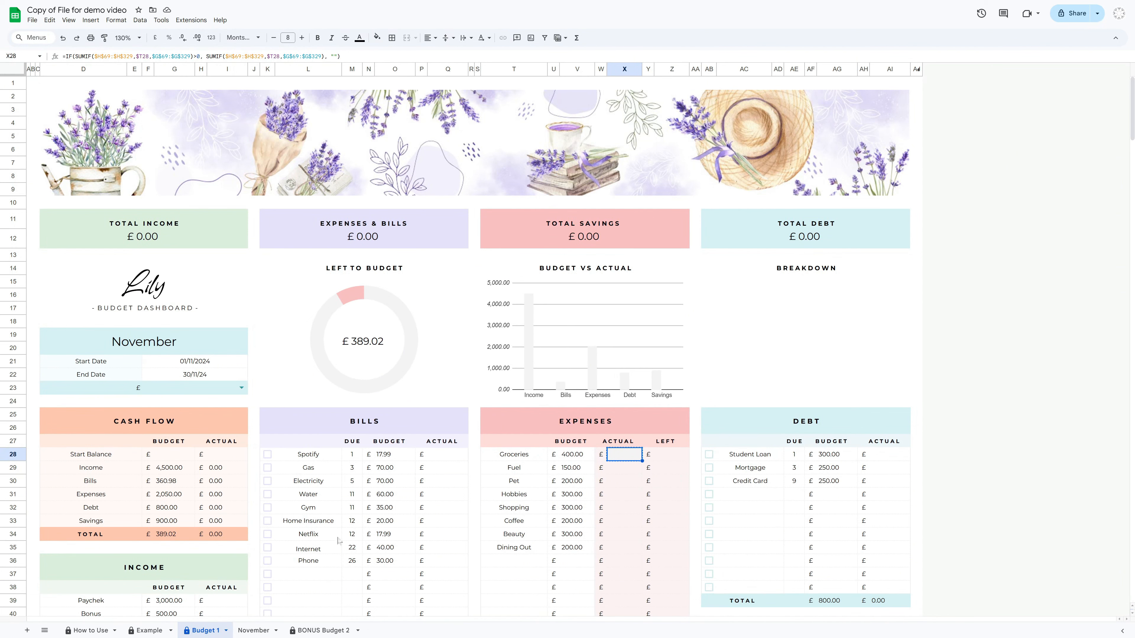
{"action": "left_click", "coordinate": [253, 630]}
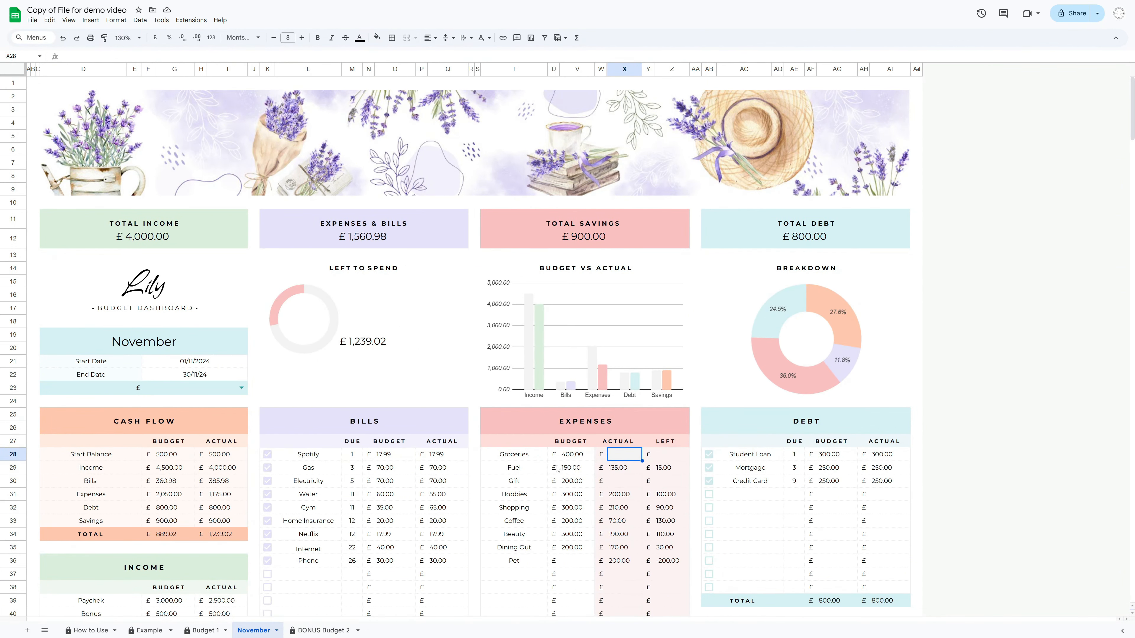
{"action": "right_click", "coordinate": [622, 455]}
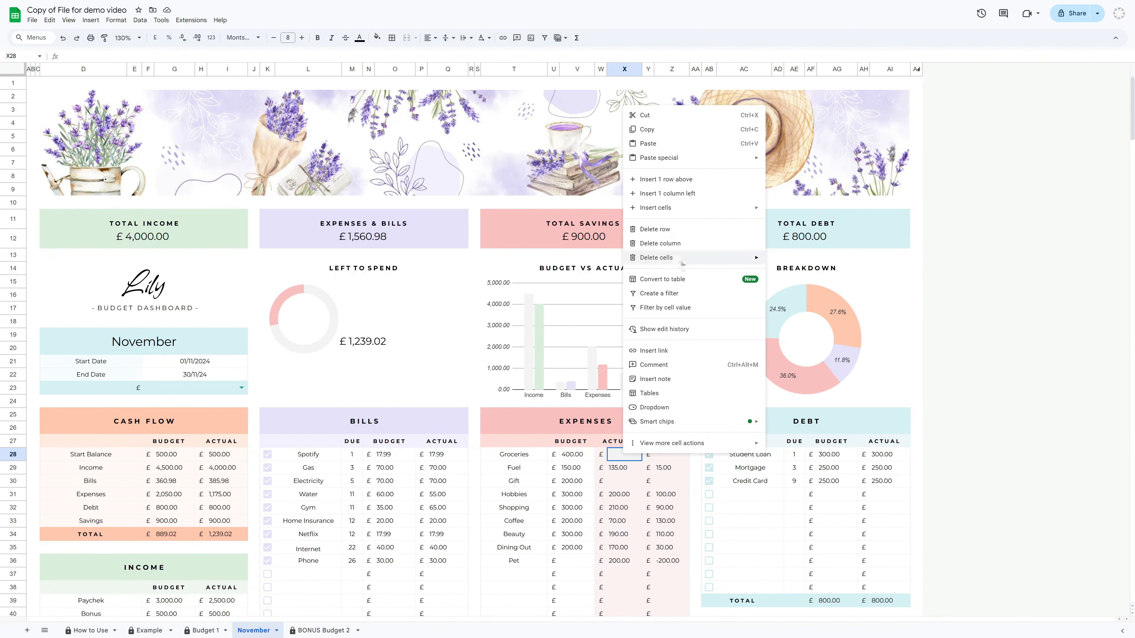
{"action": "left_click", "coordinate": [662, 144]}
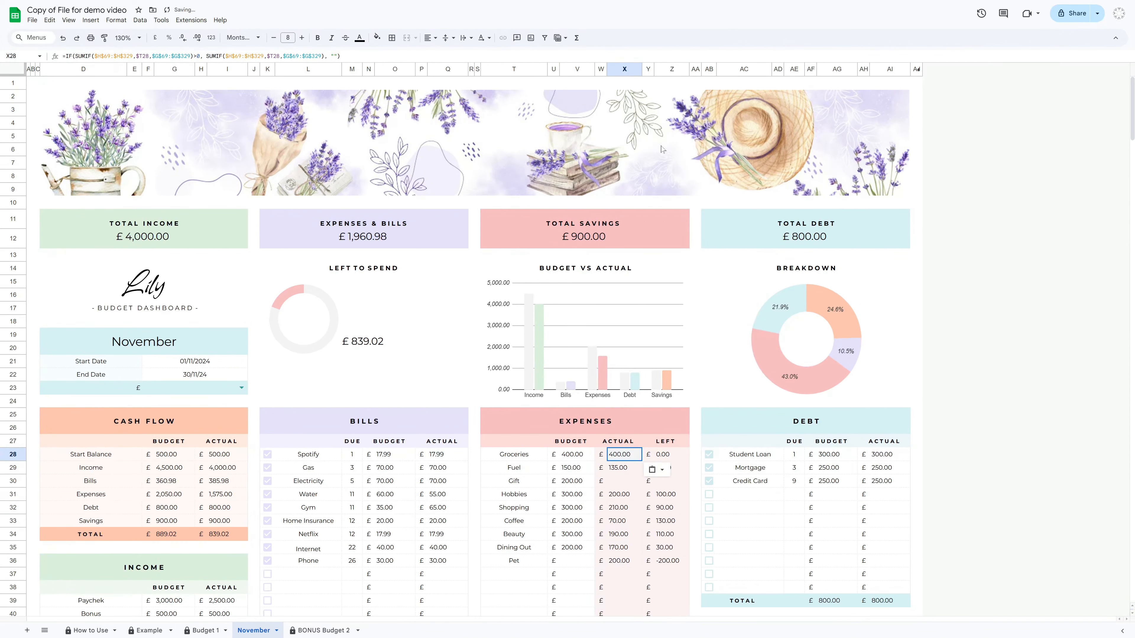
Open the file's version history
{"action": "left_click", "coordinate": [916, 238]}
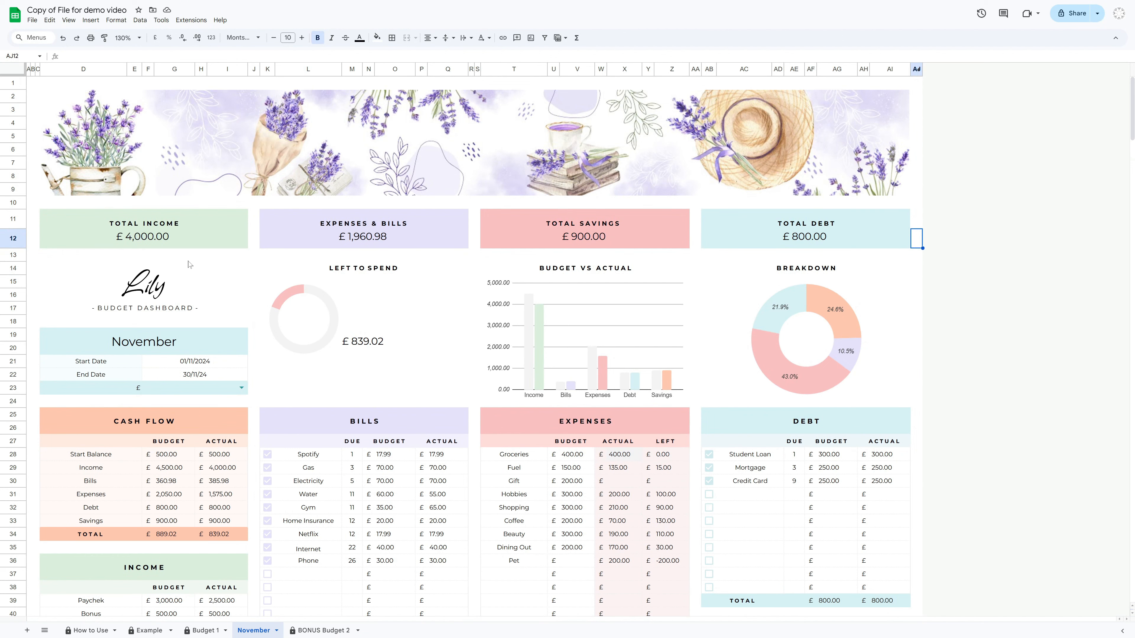
{"action": "left_click", "coordinate": [32, 19]}
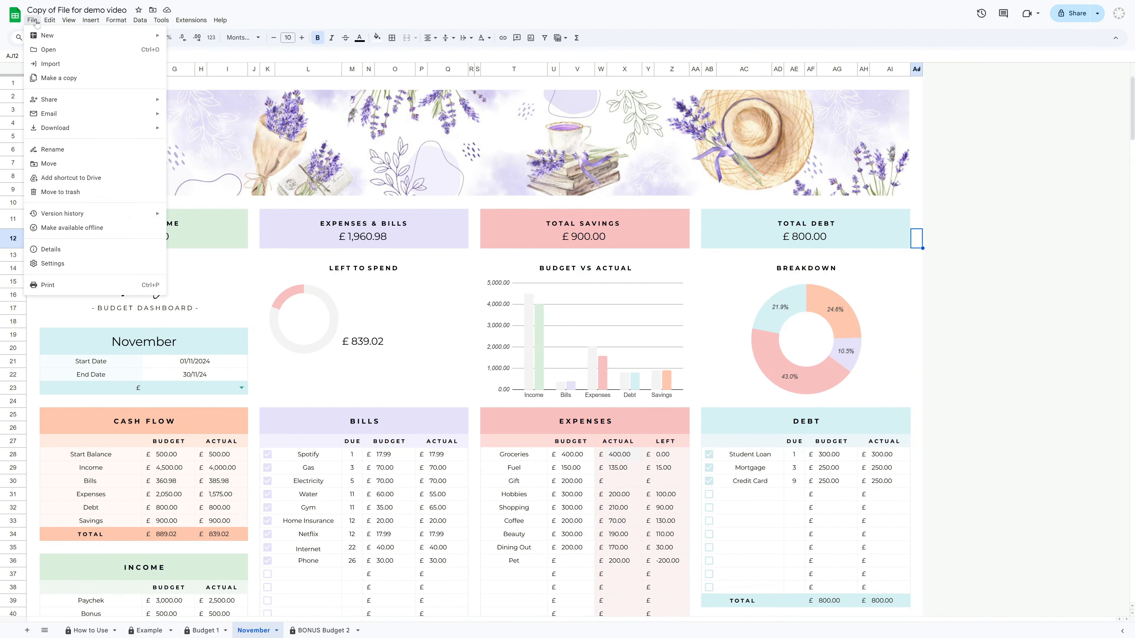
{"action": "mouse_move", "coordinate": [58, 222]}
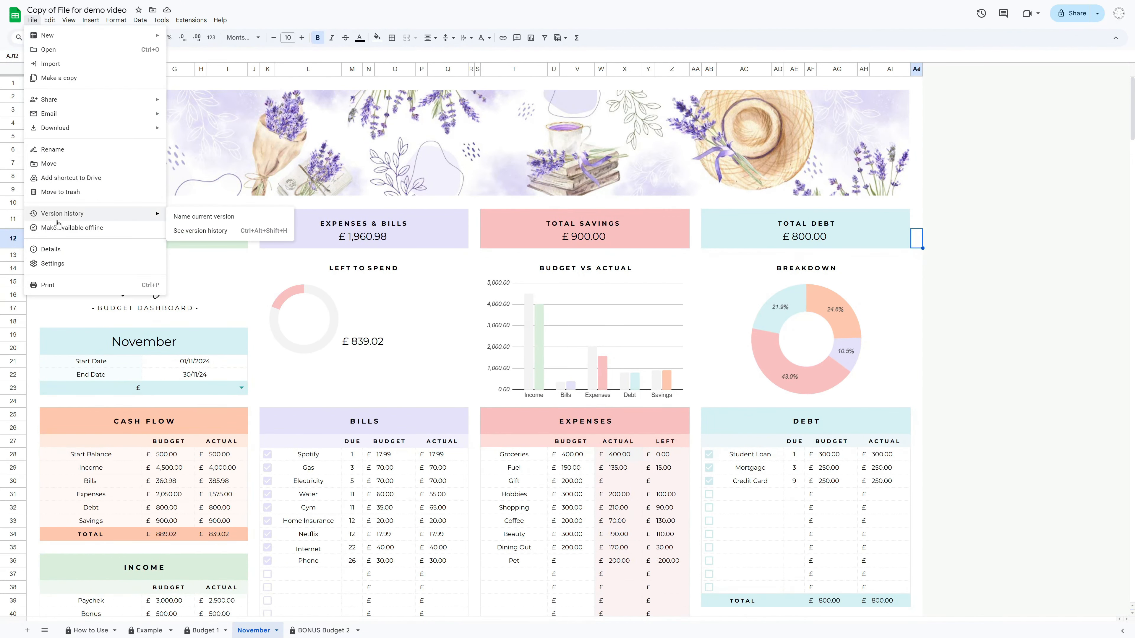
{"action": "left_click", "coordinate": [241, 240]}
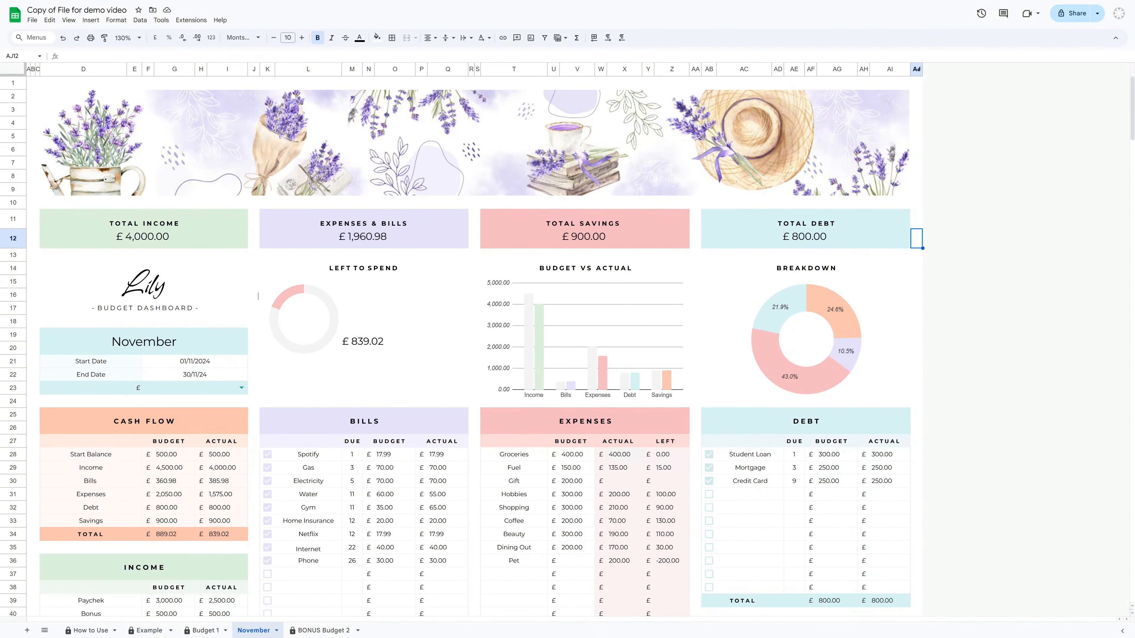
Open the Easy Budget-Lavender blank template through the New Template link on the How to Use sheet
{"action": "left_click", "coordinate": [96, 632]}
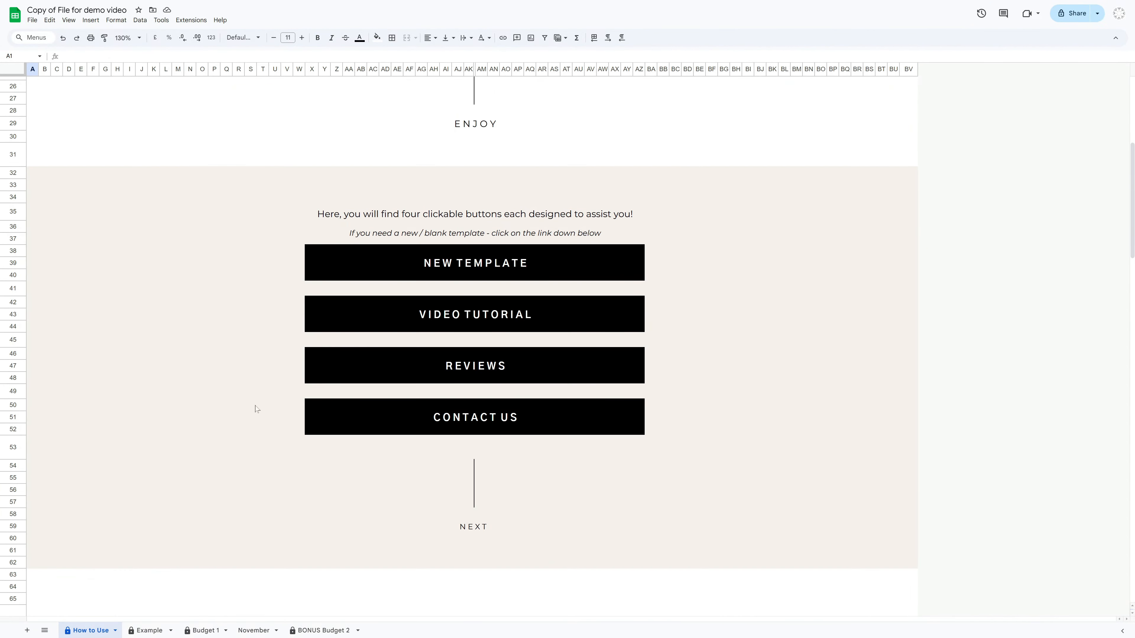
{"action": "left_click", "coordinate": [443, 271]}
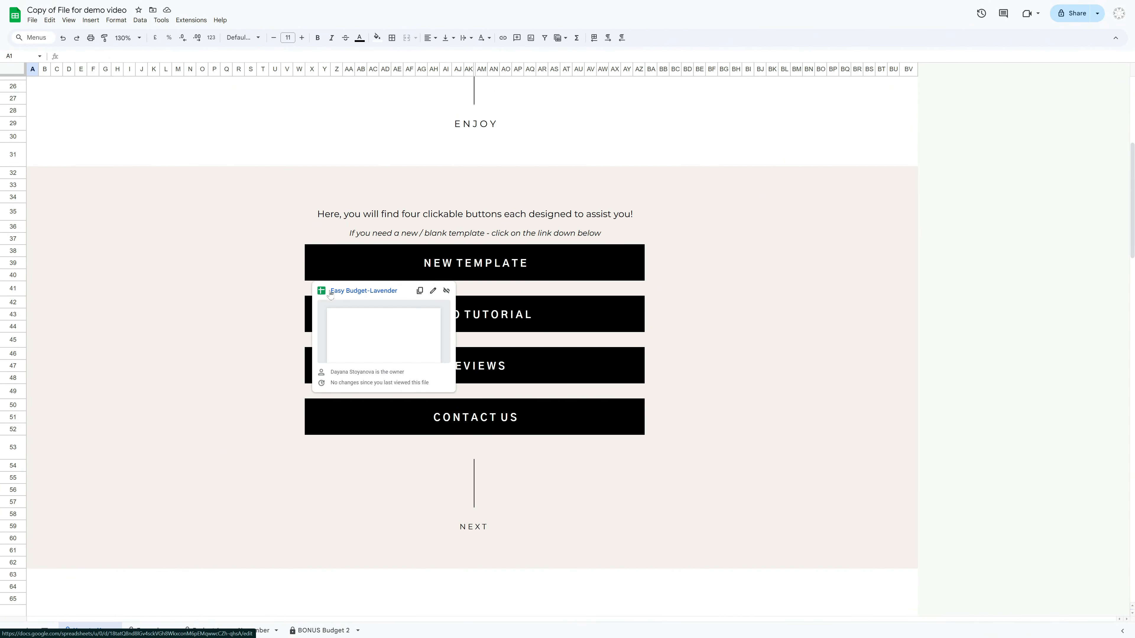
{"action": "left_click", "coordinate": [371, 293]}
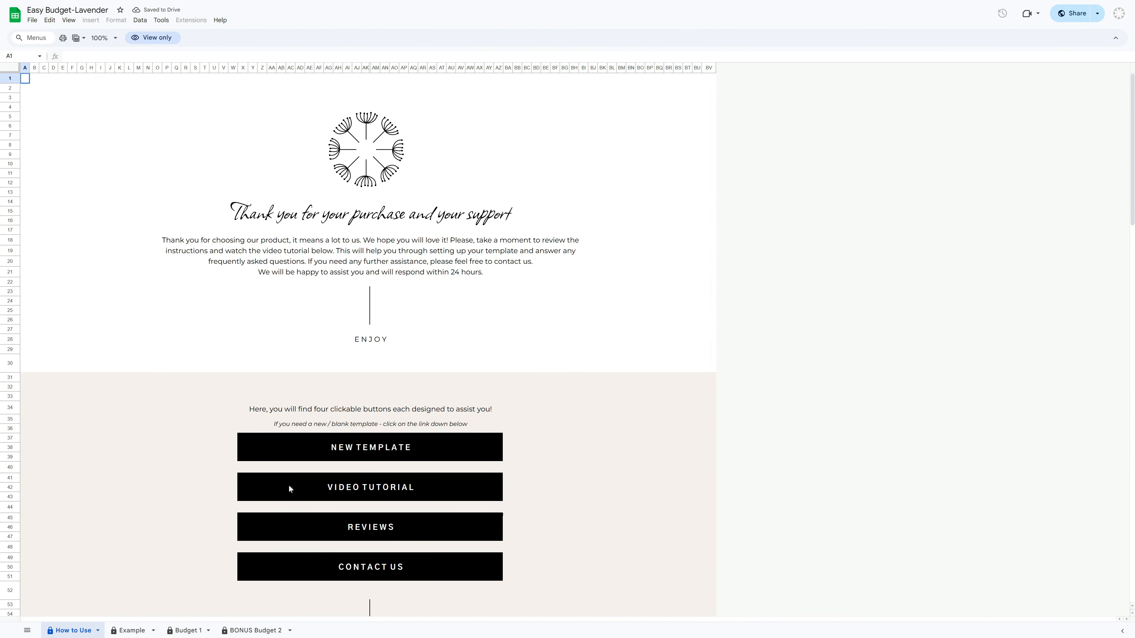
{"action": "scroll", "coordinate": [175, 525], "scroll_direction": "down", "scroll_amount": 3}
{"action": "scroll", "coordinate": [175, 523], "scroll_direction": "down", "scroll_amount": 2}
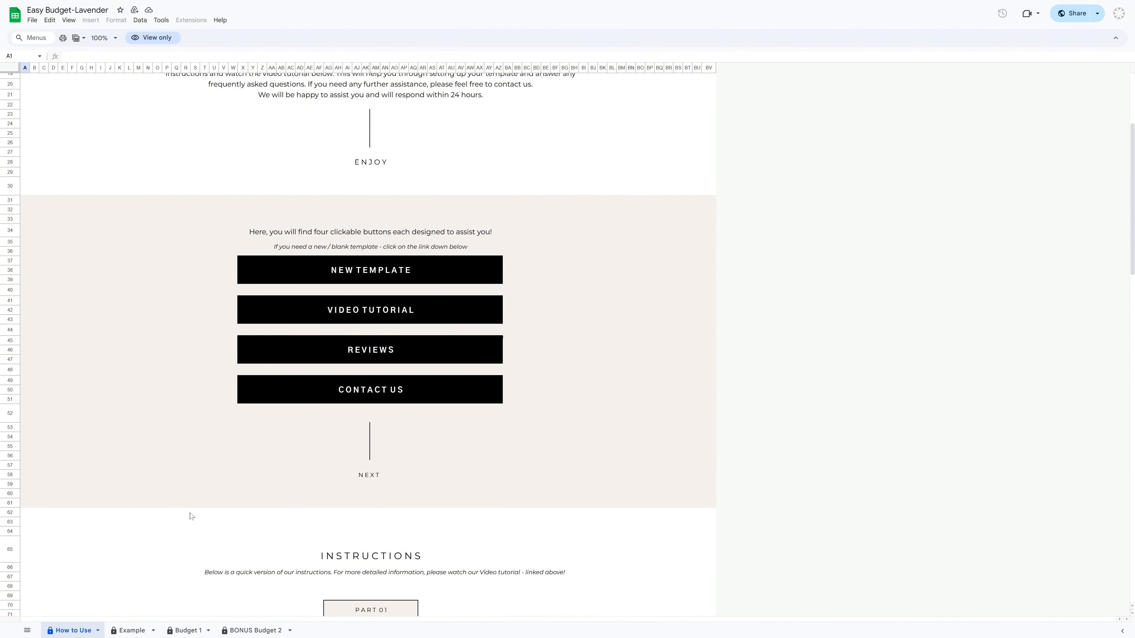
Compare the blank template's Budget 1 sheet with the working file's filled-in November sheet
{"action": "left_click", "coordinate": [184, 631]}
{"action": "scroll", "coordinate": [404, 499], "scroll_direction": "down", "scroll_amount": 3}
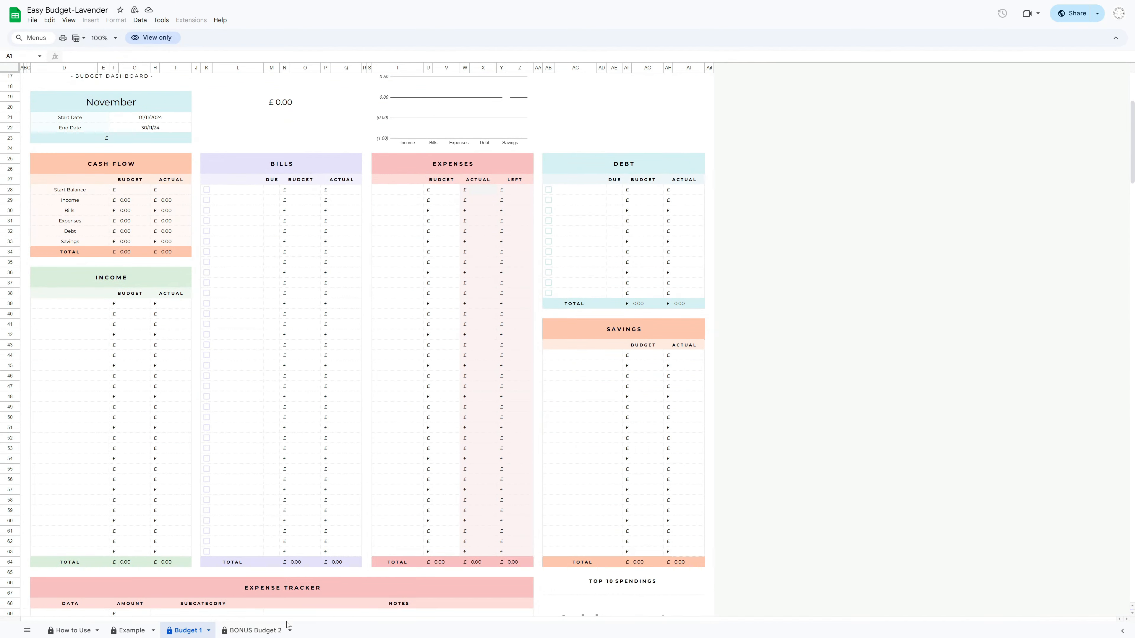
{"action": "left_click", "coordinate": [282, 630]}
{"action": "scroll", "coordinate": [476, 505], "scroll_direction": "down", "scroll_amount": 5}
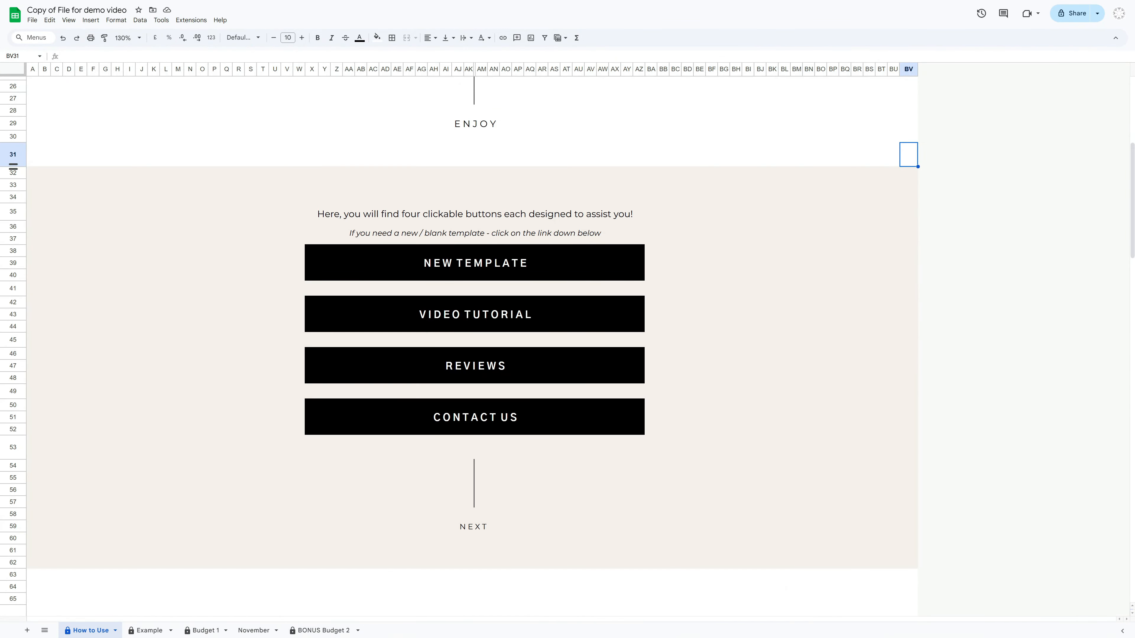
{"action": "left_click", "coordinate": [254, 631]}
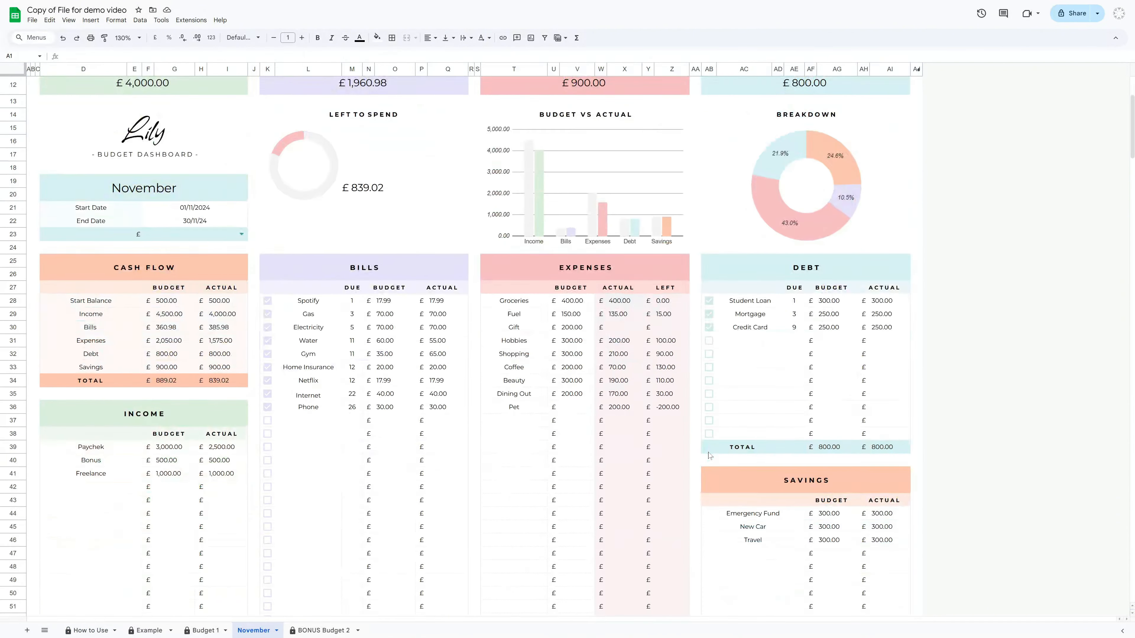
{"action": "scroll", "coordinate": [710, 456], "scroll_direction": "down", "scroll_amount": 1}
{"action": "scroll", "coordinate": [712, 456], "scroll_direction": "up", "scroll_amount": 3}
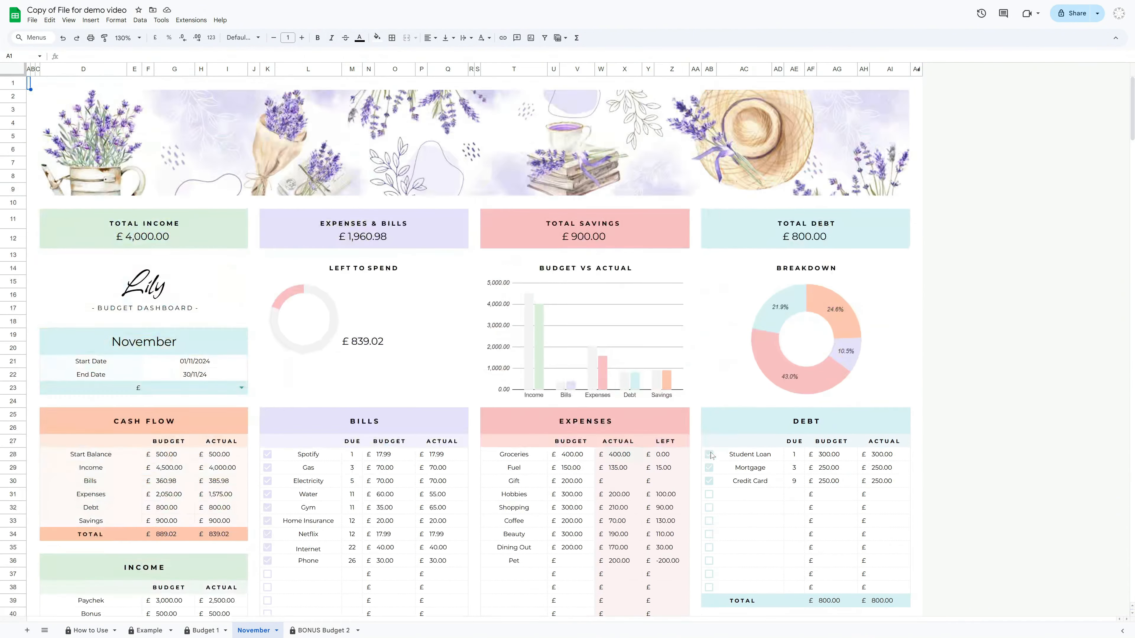
Duplicate the Budget 1 sheet and rename the copy December
{"action": "left_click", "coordinate": [212, 631]}
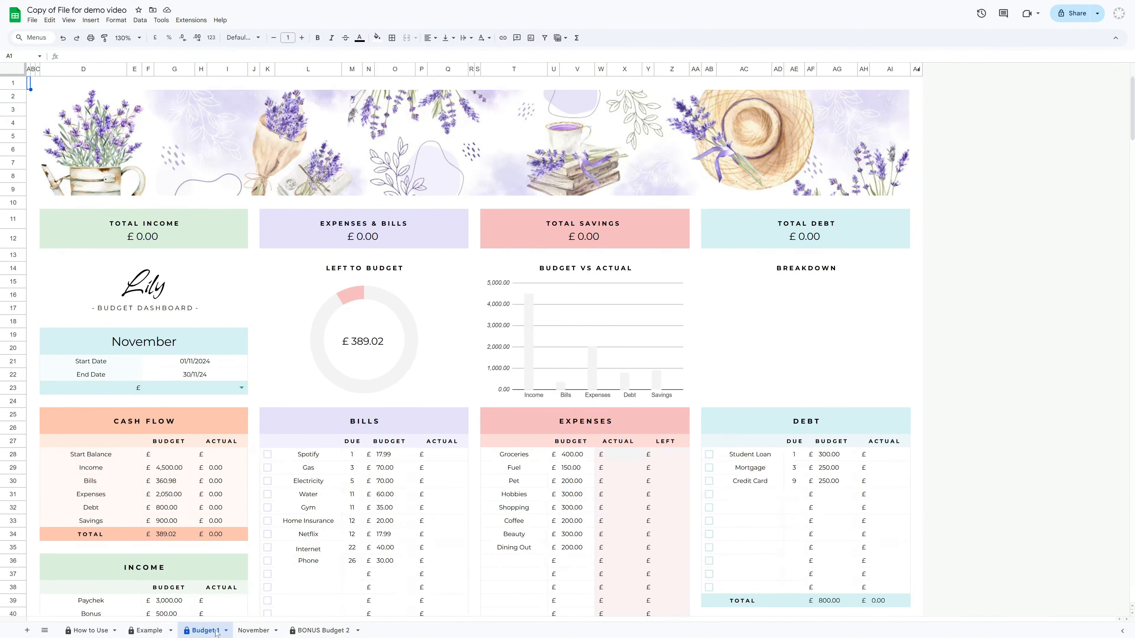
{"action": "right_click", "coordinate": [212, 634]}
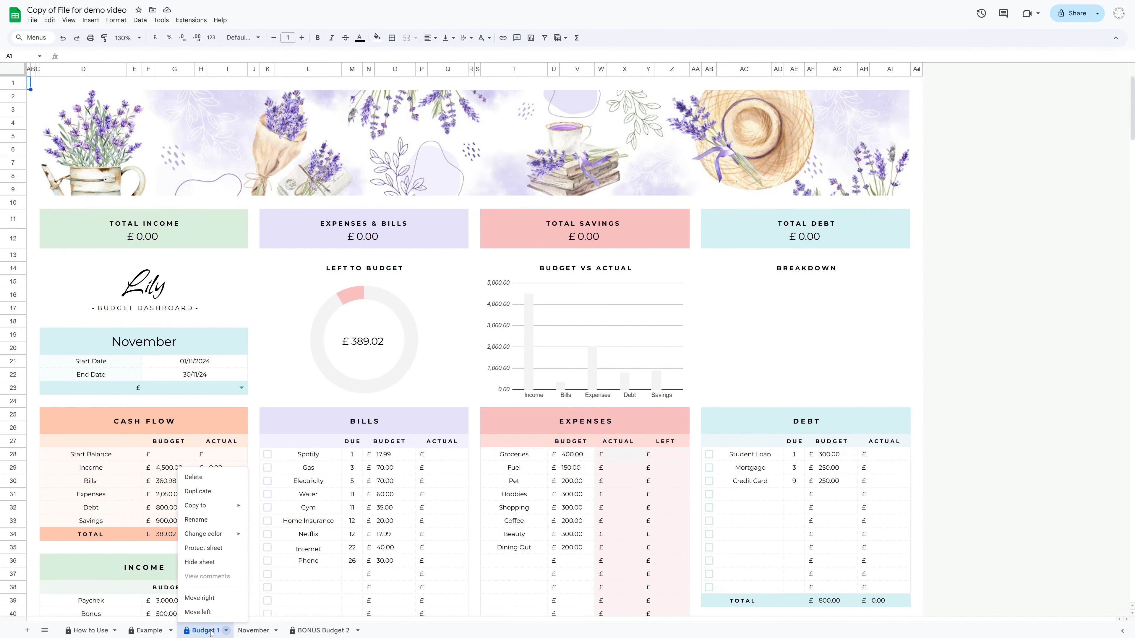
{"action": "left_click", "coordinate": [198, 491]}
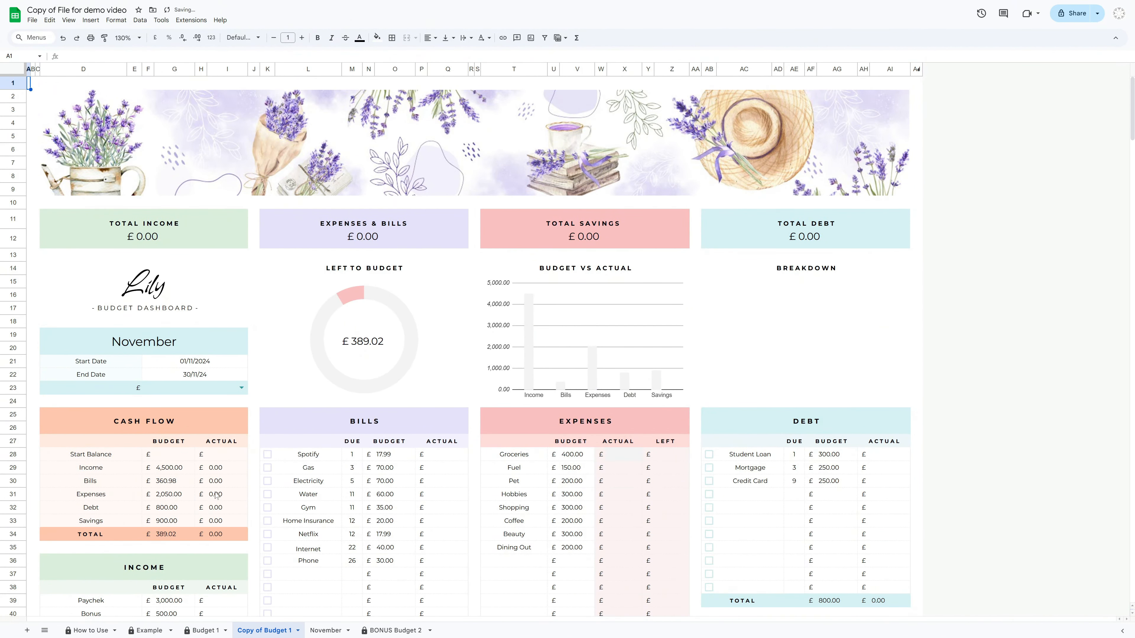
{"action": "right_click", "coordinate": [282, 634]}
{"action": "left_click", "coordinate": [260, 521]}
{"action": "type", "text": "De"}
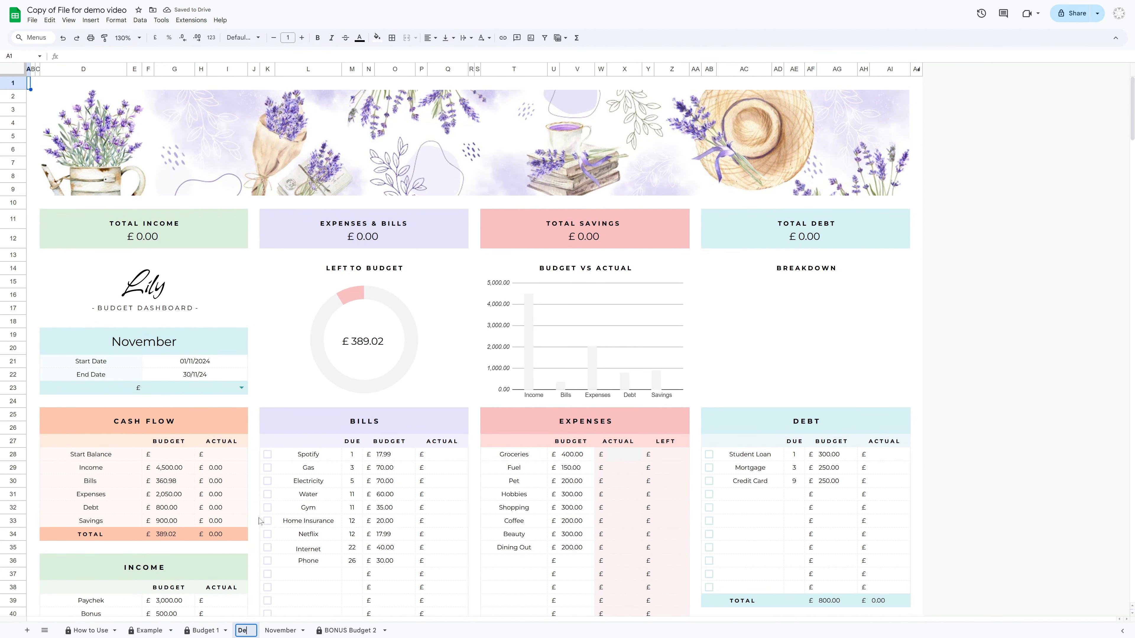
{"action": "type", "text": "cember"}
{"action": "key", "text": "Return"}
Delete the December sheet
{"action": "scroll", "coordinate": [273, 583], "scroll_direction": "down", "scroll_amount": 4}
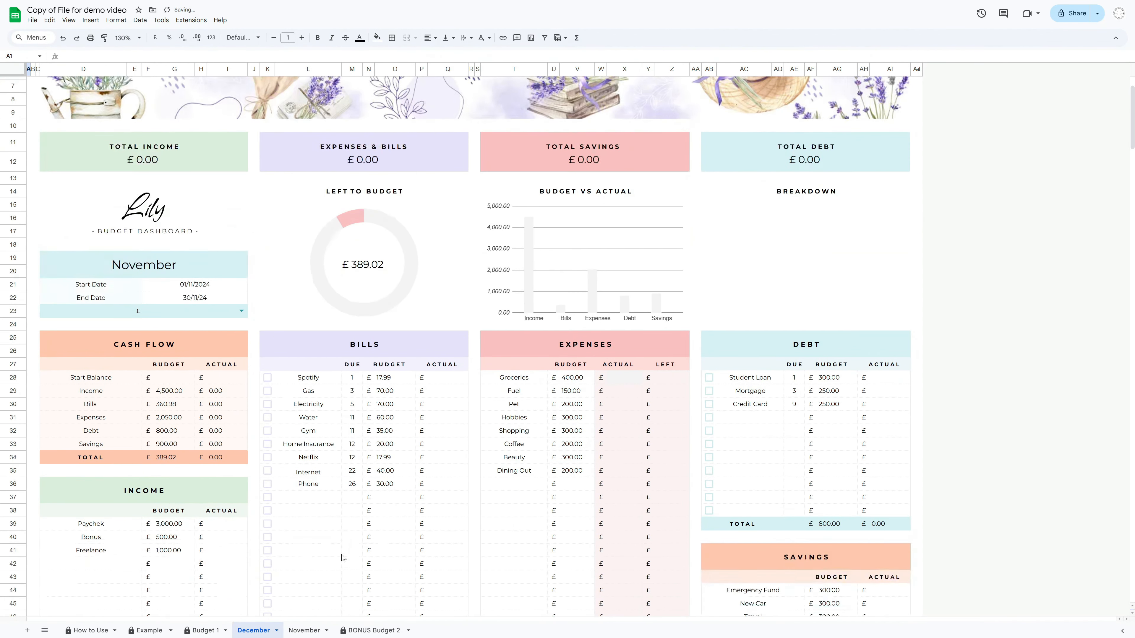
{"action": "left_click", "coordinate": [204, 631]}
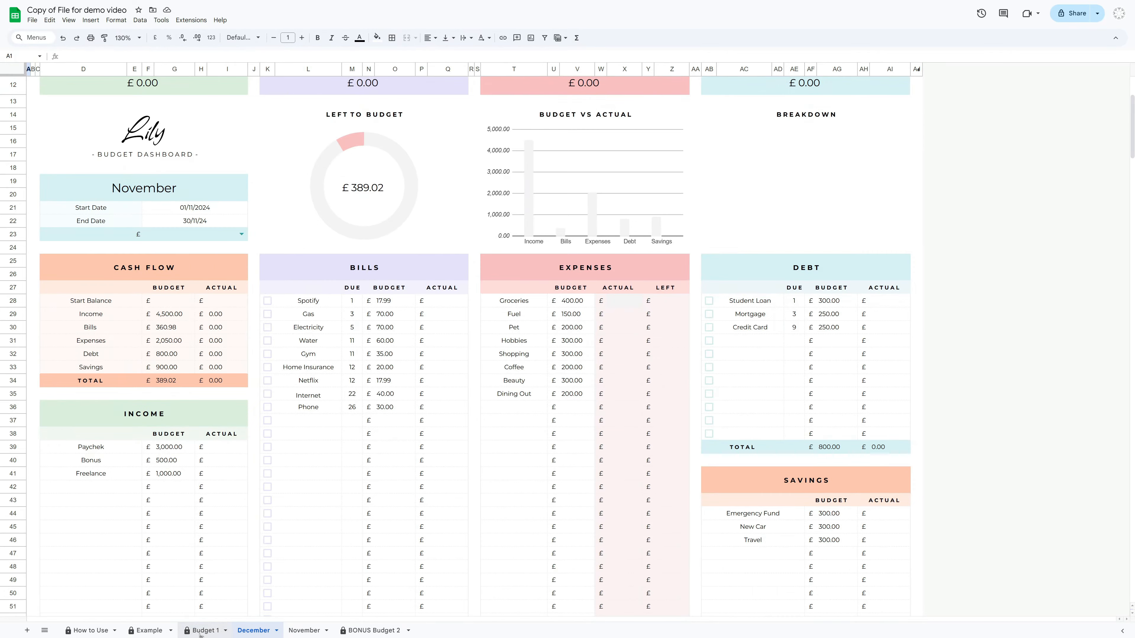
{"action": "scroll", "coordinate": [365, 320], "scroll_direction": "down", "scroll_amount": 4}
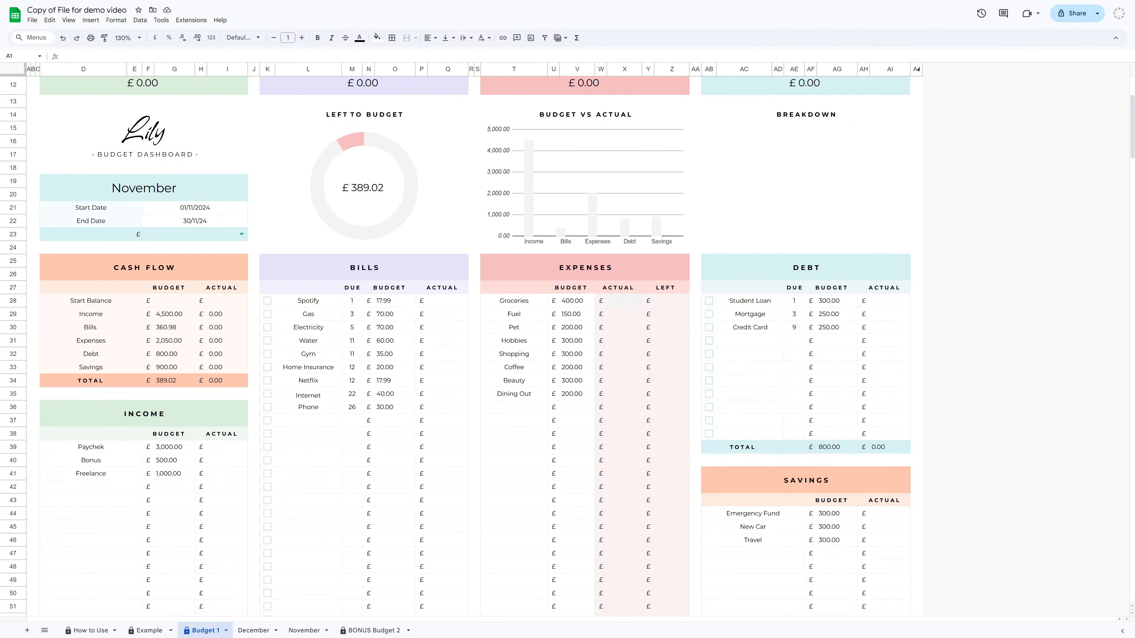
{"action": "scroll", "coordinate": [809, 470], "scroll_direction": "up", "scroll_amount": 4}
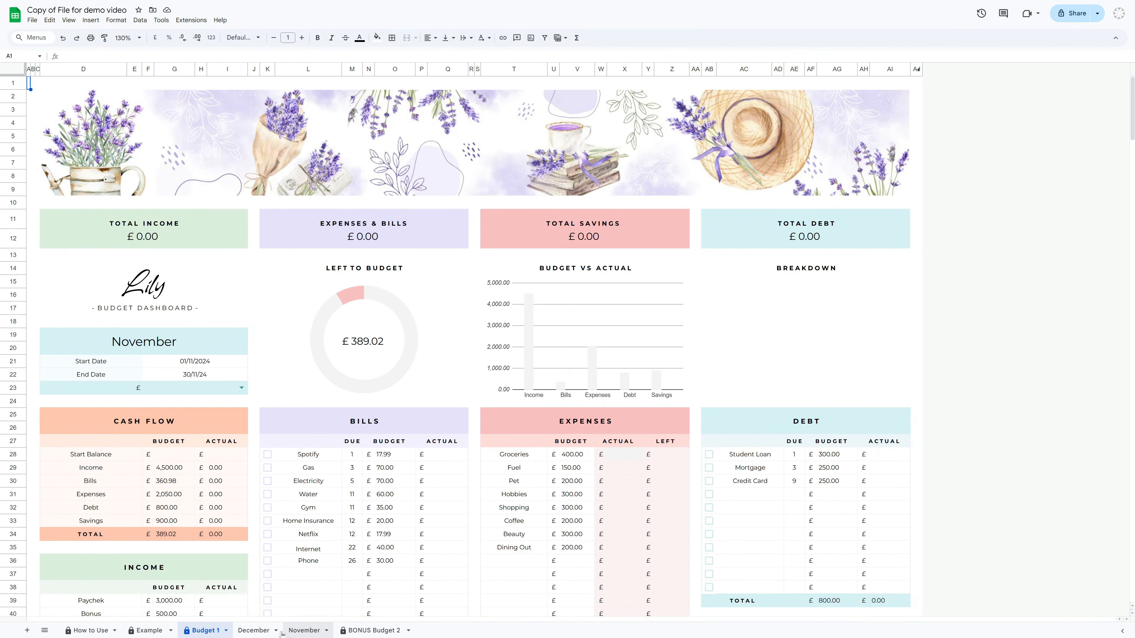
{"action": "right_click", "coordinate": [258, 631]}
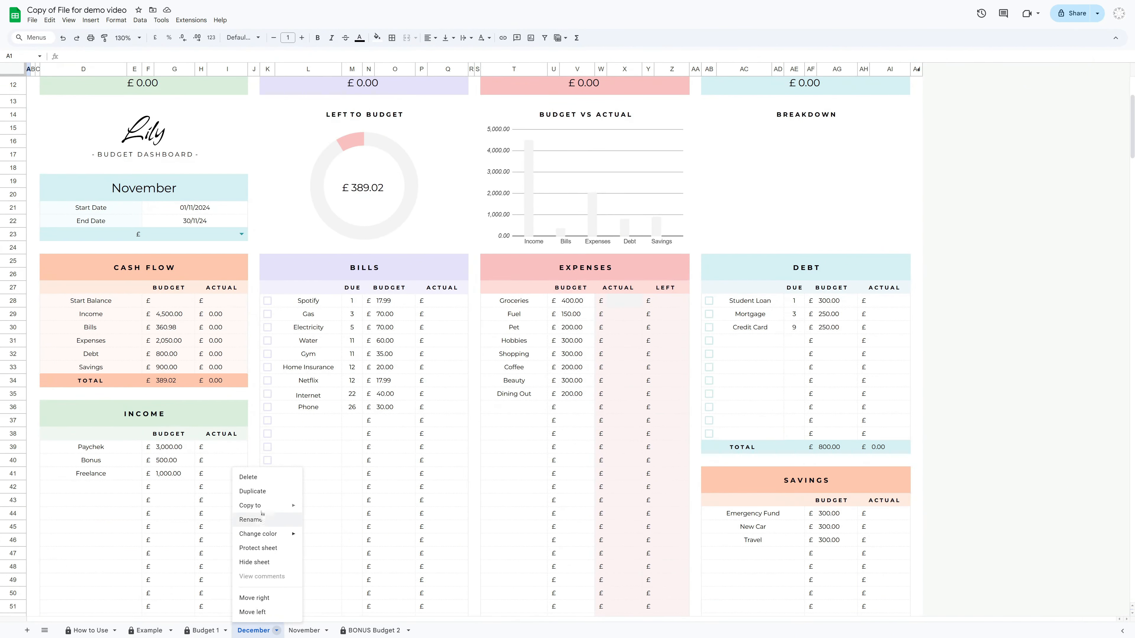
{"action": "left_click", "coordinate": [249, 481]}
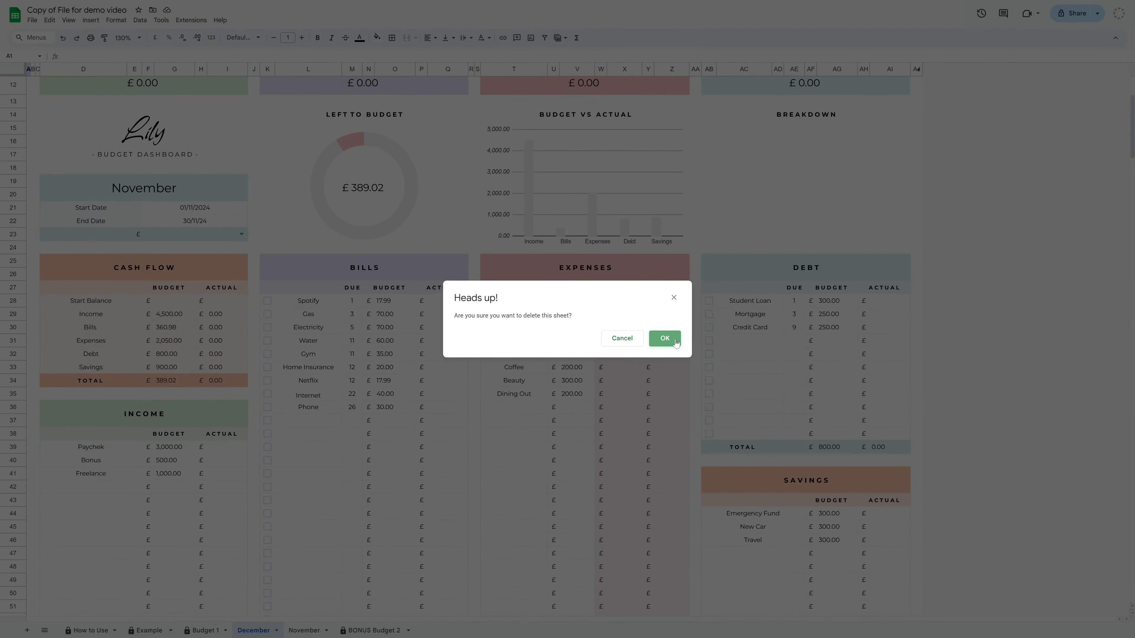
{"action": "left_click", "coordinate": [666, 340]}
Check the link behind the Contact Us button on the How to Use sheet
{"action": "scroll", "coordinate": [497, 518], "scroll_direction": "down", "scroll_amount": 2}
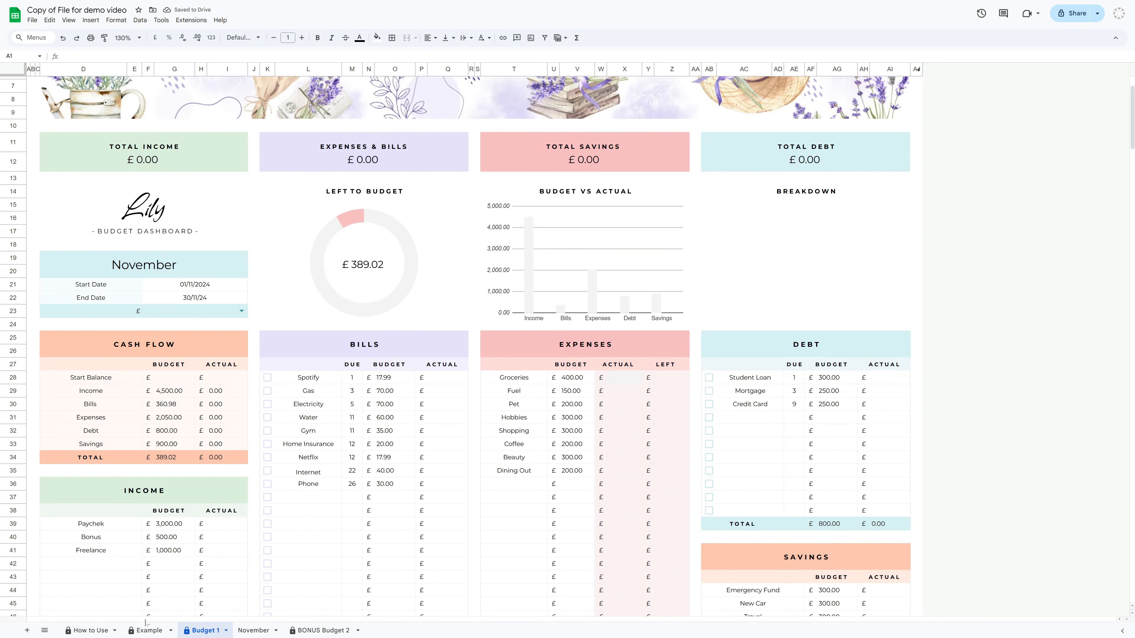
{"action": "left_click", "coordinate": [89, 631]}
{"action": "scroll", "coordinate": [510, 451], "scroll_direction": "up", "scroll_amount": 5}
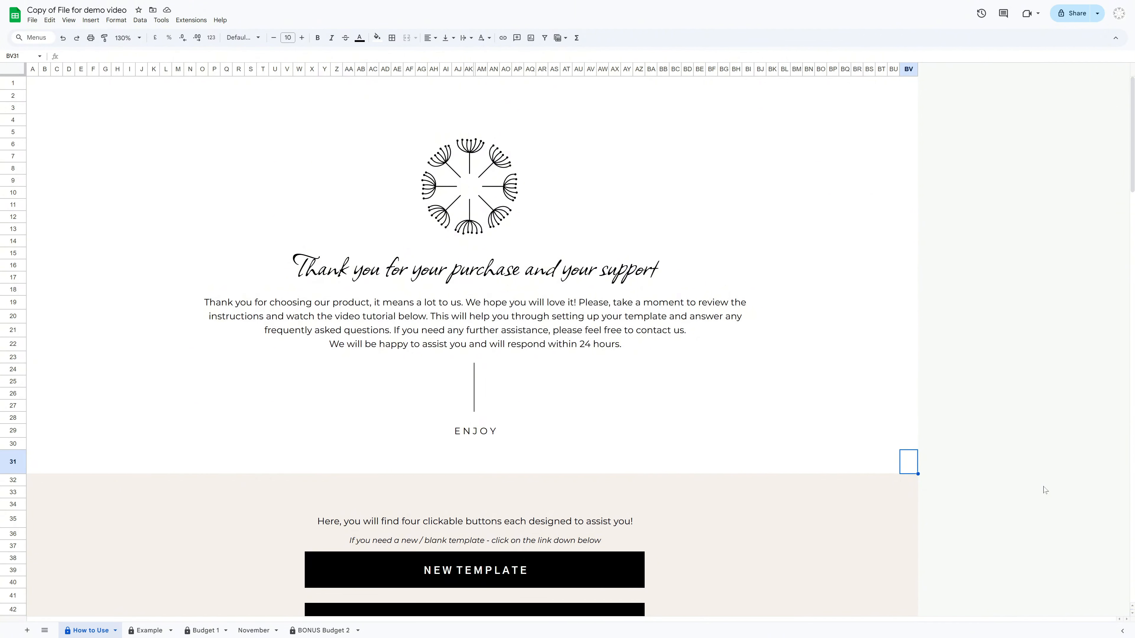
{"action": "scroll", "coordinate": [1045, 490], "scroll_direction": "down", "scroll_amount": 6}
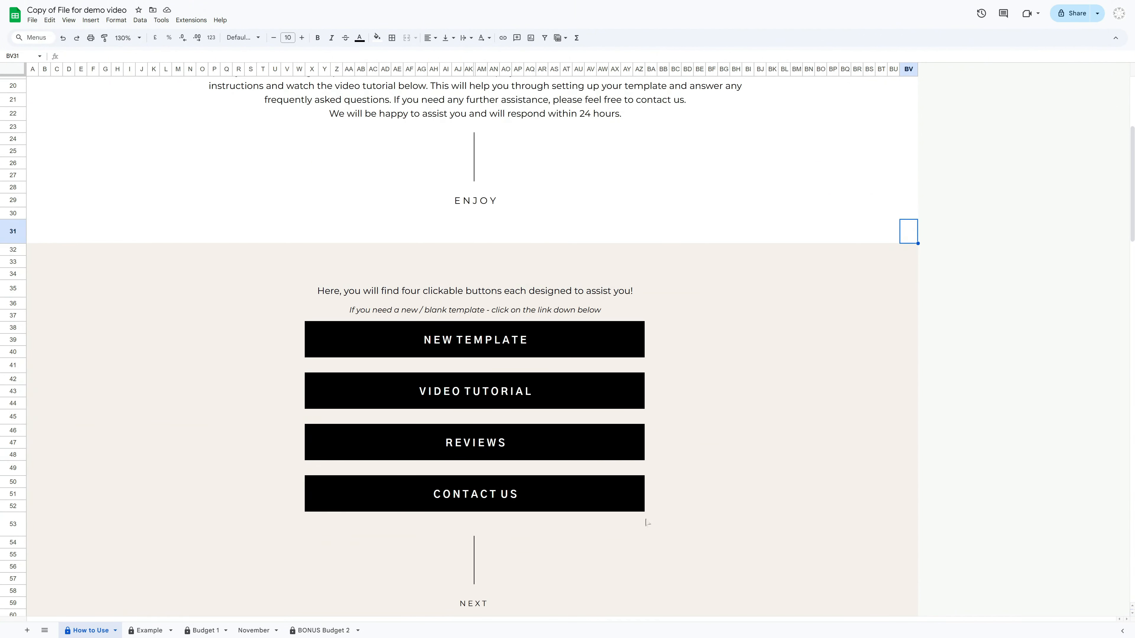
{"action": "mouse_move", "coordinate": [448, 497]}
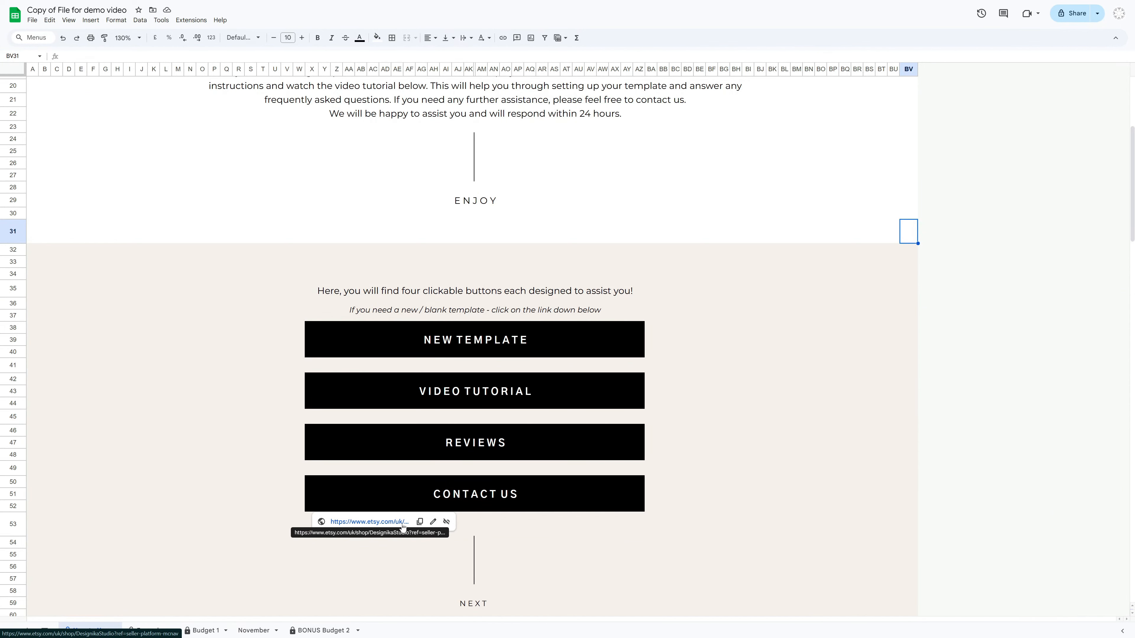
{"action": "left_click", "coordinate": [957, 513]}
{"action": "scroll", "coordinate": [957, 513], "scroll_direction": "up", "scroll_amount": 6}
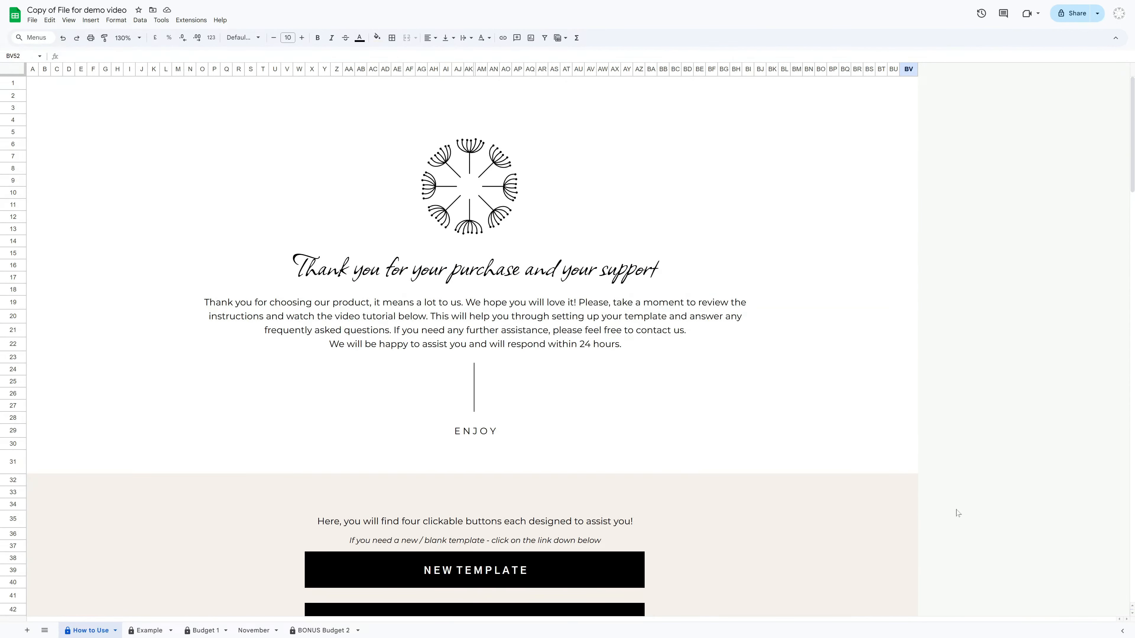